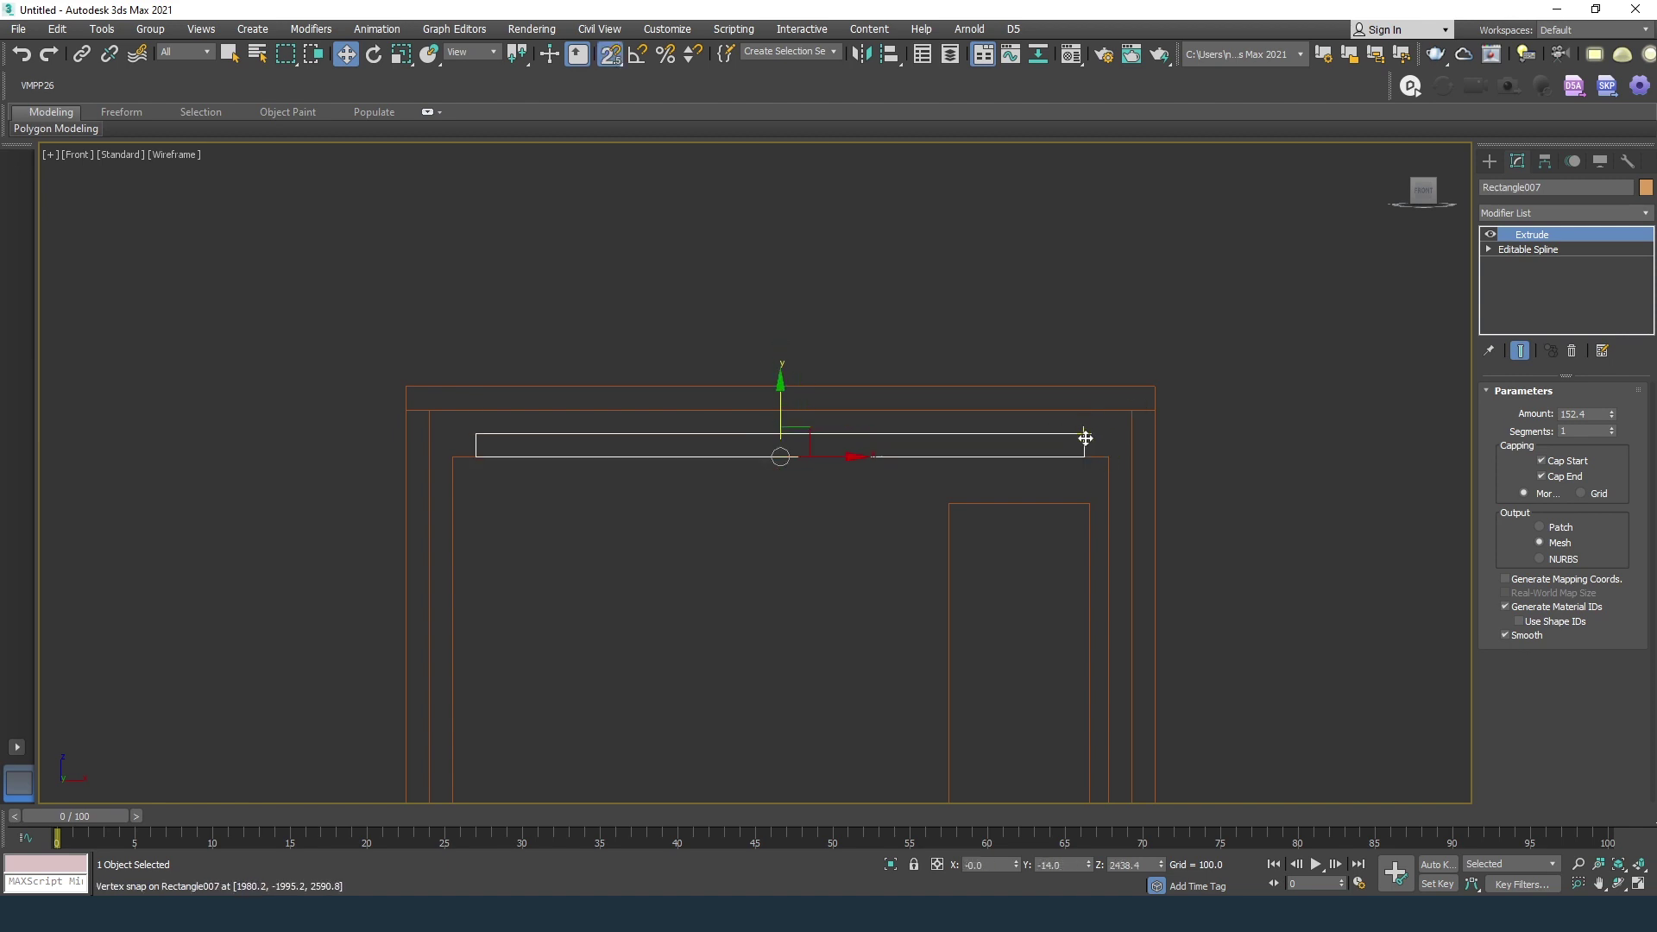
scroll(768, 446, up, 2)
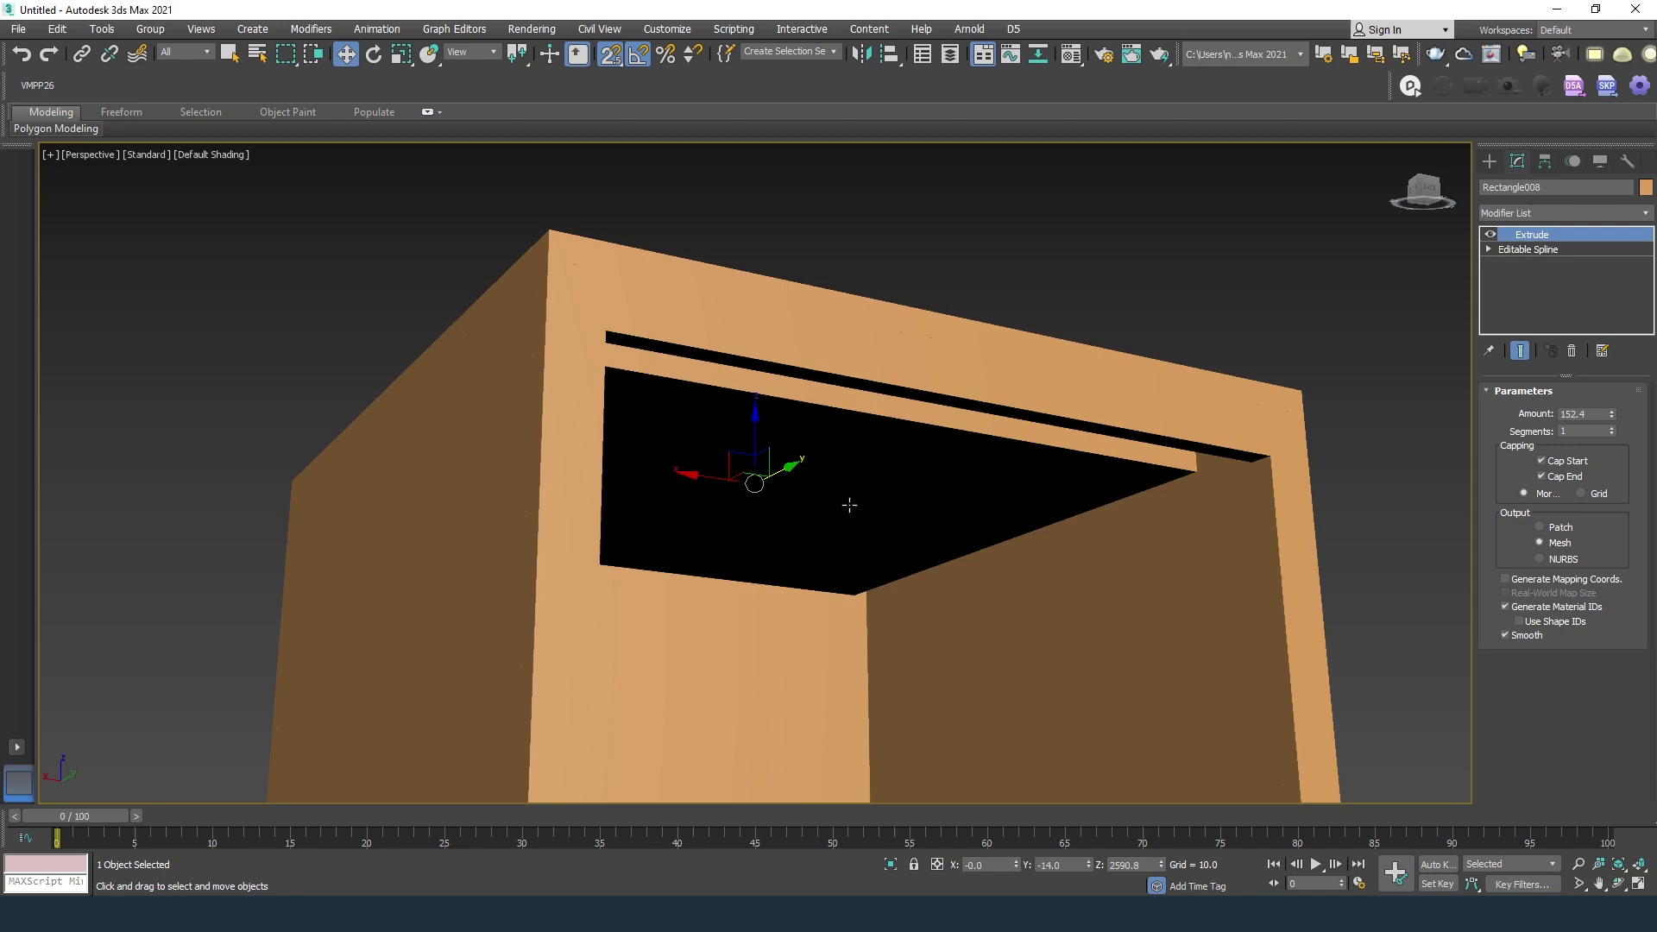
mouse_move(847, 503)
middle_down()
mouse_move(821, 416)
mouse_move(903, 389)
mouse_move(937, 420)
mouse_move(788, 437)
mouse_move(730, 414)
middle_up()
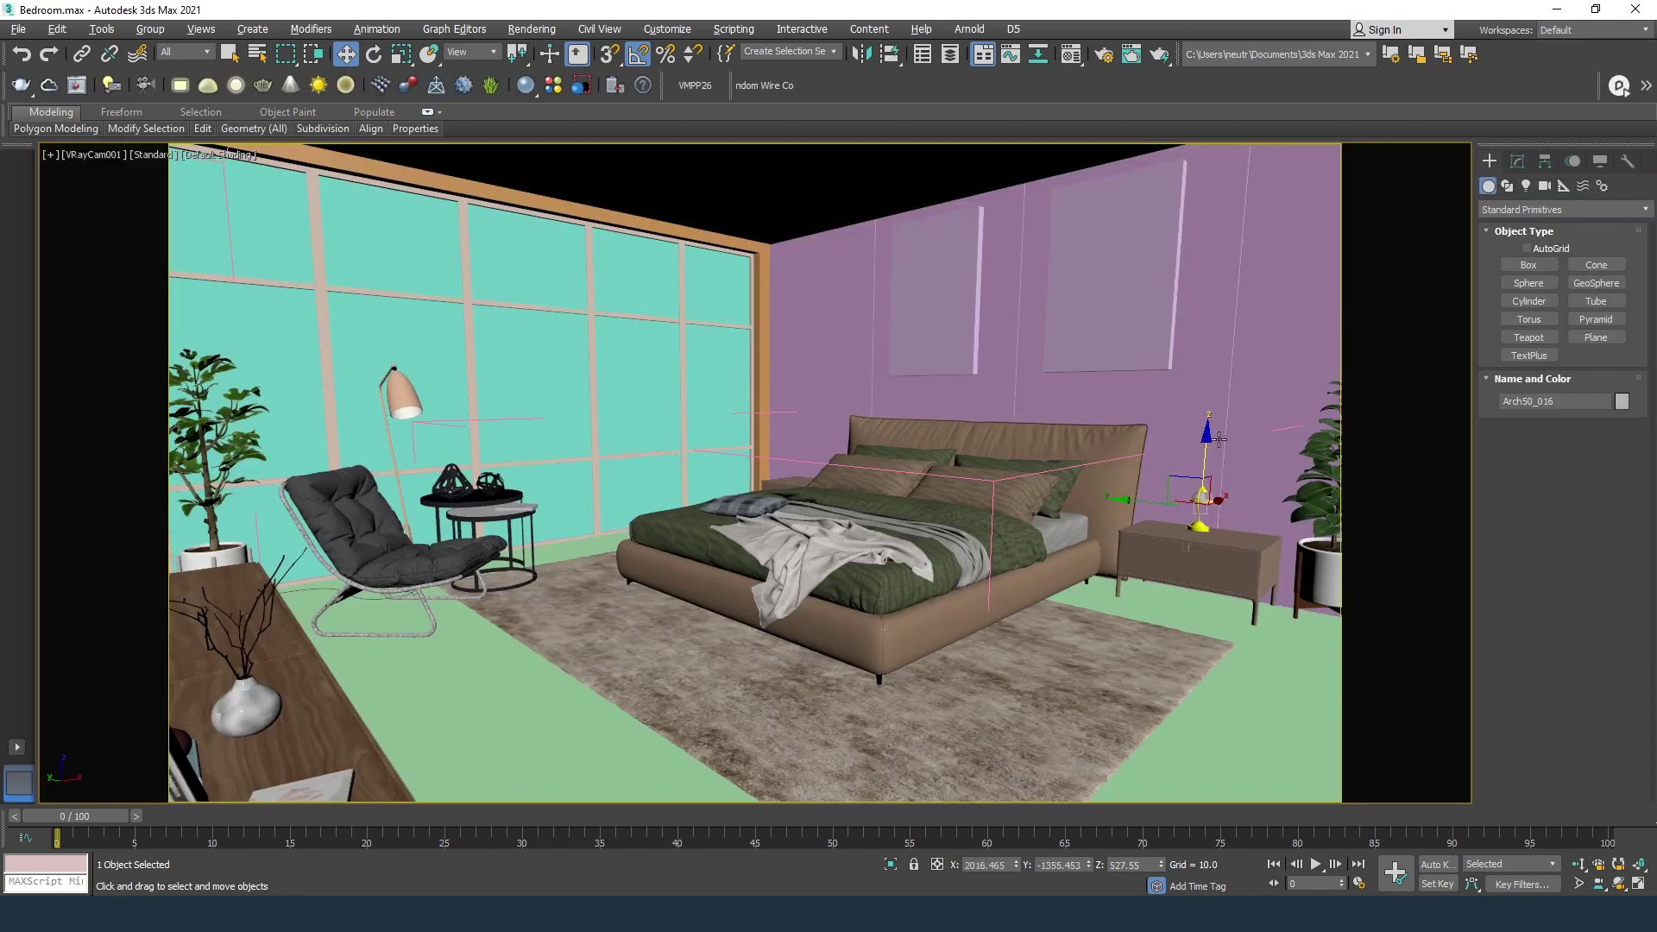
key(p)
key(z)
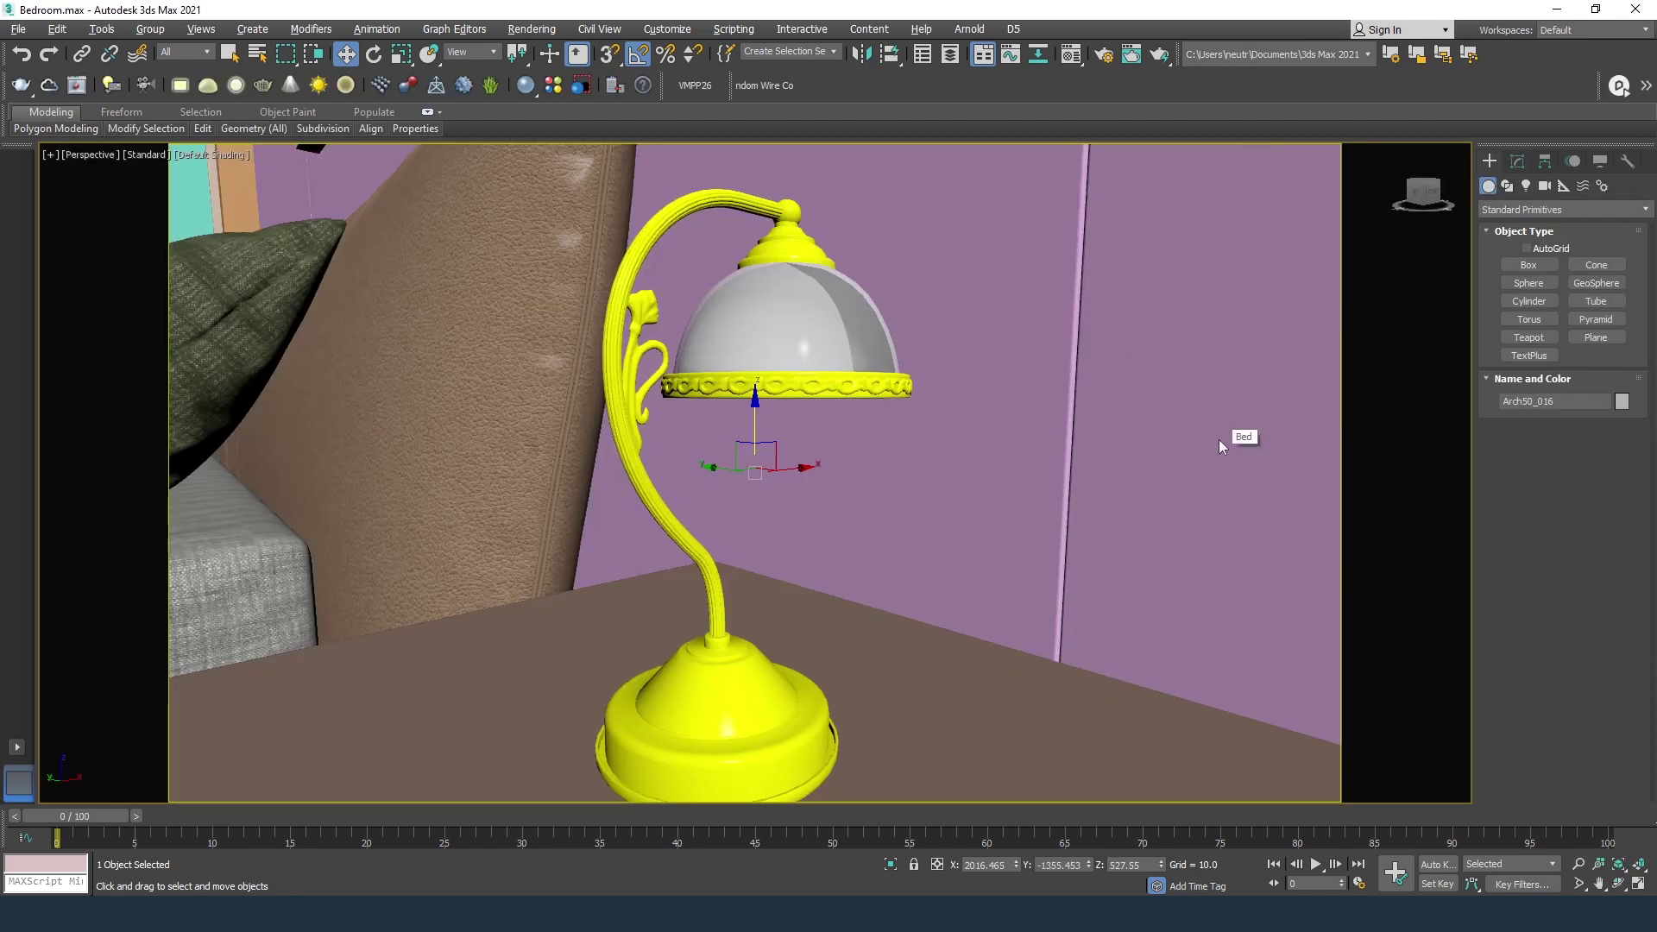
scroll(1143, 577, down, 5)
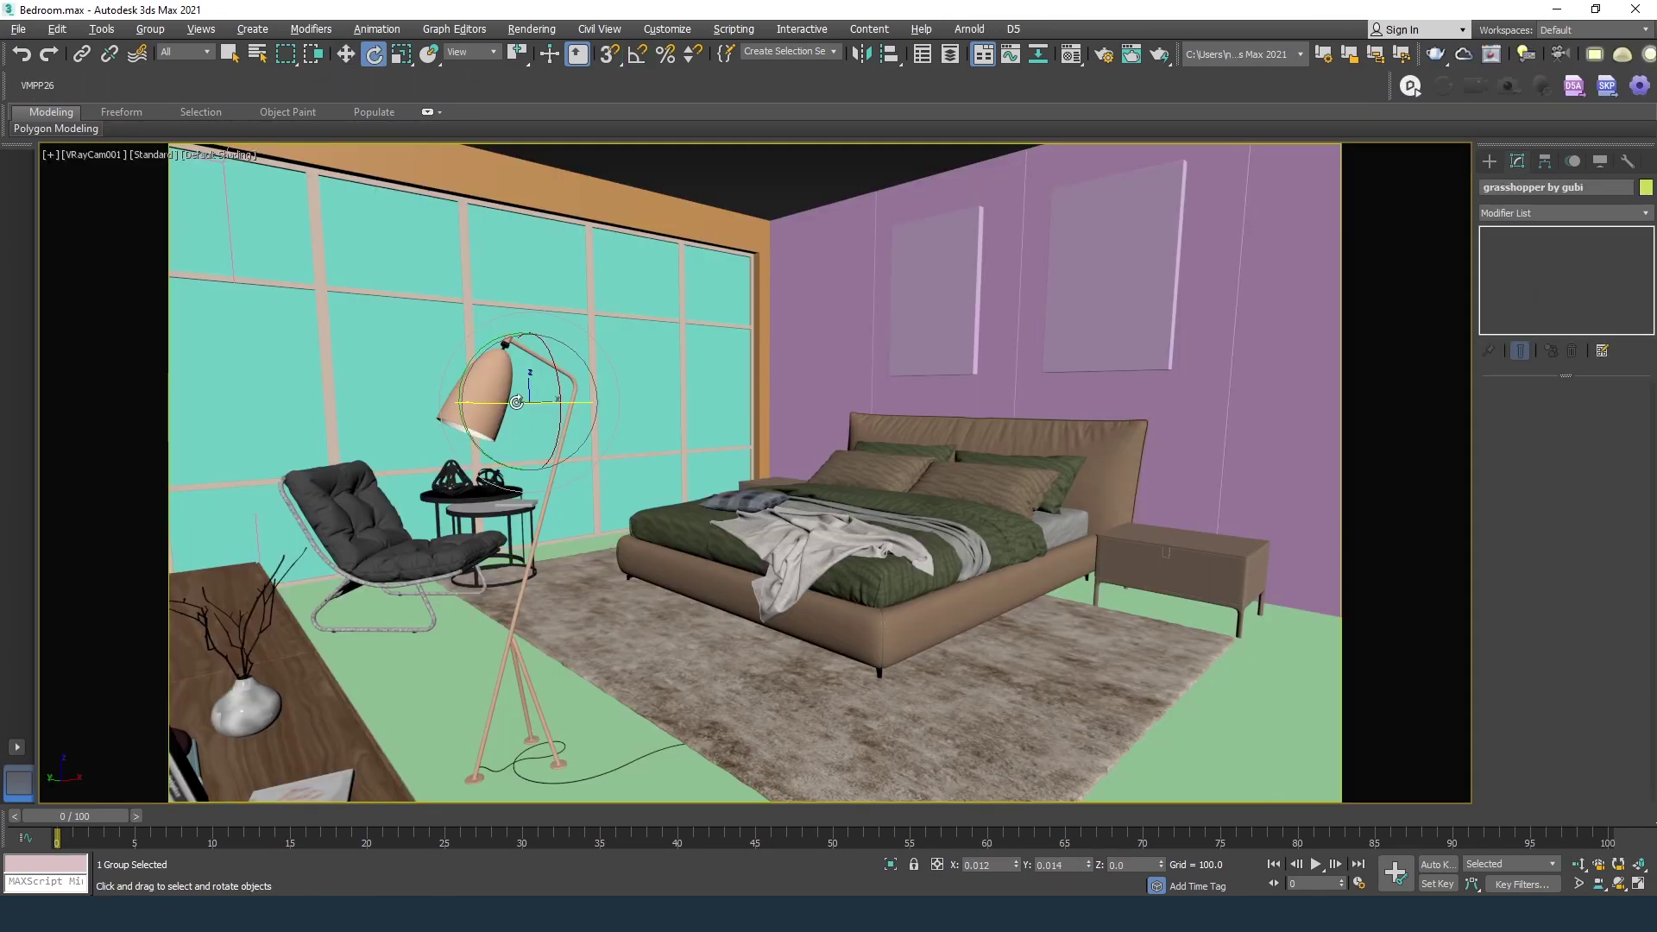
Rotate the floor lamp and move it beside the lounge chair near the window
drag(516, 402, 779, 429)
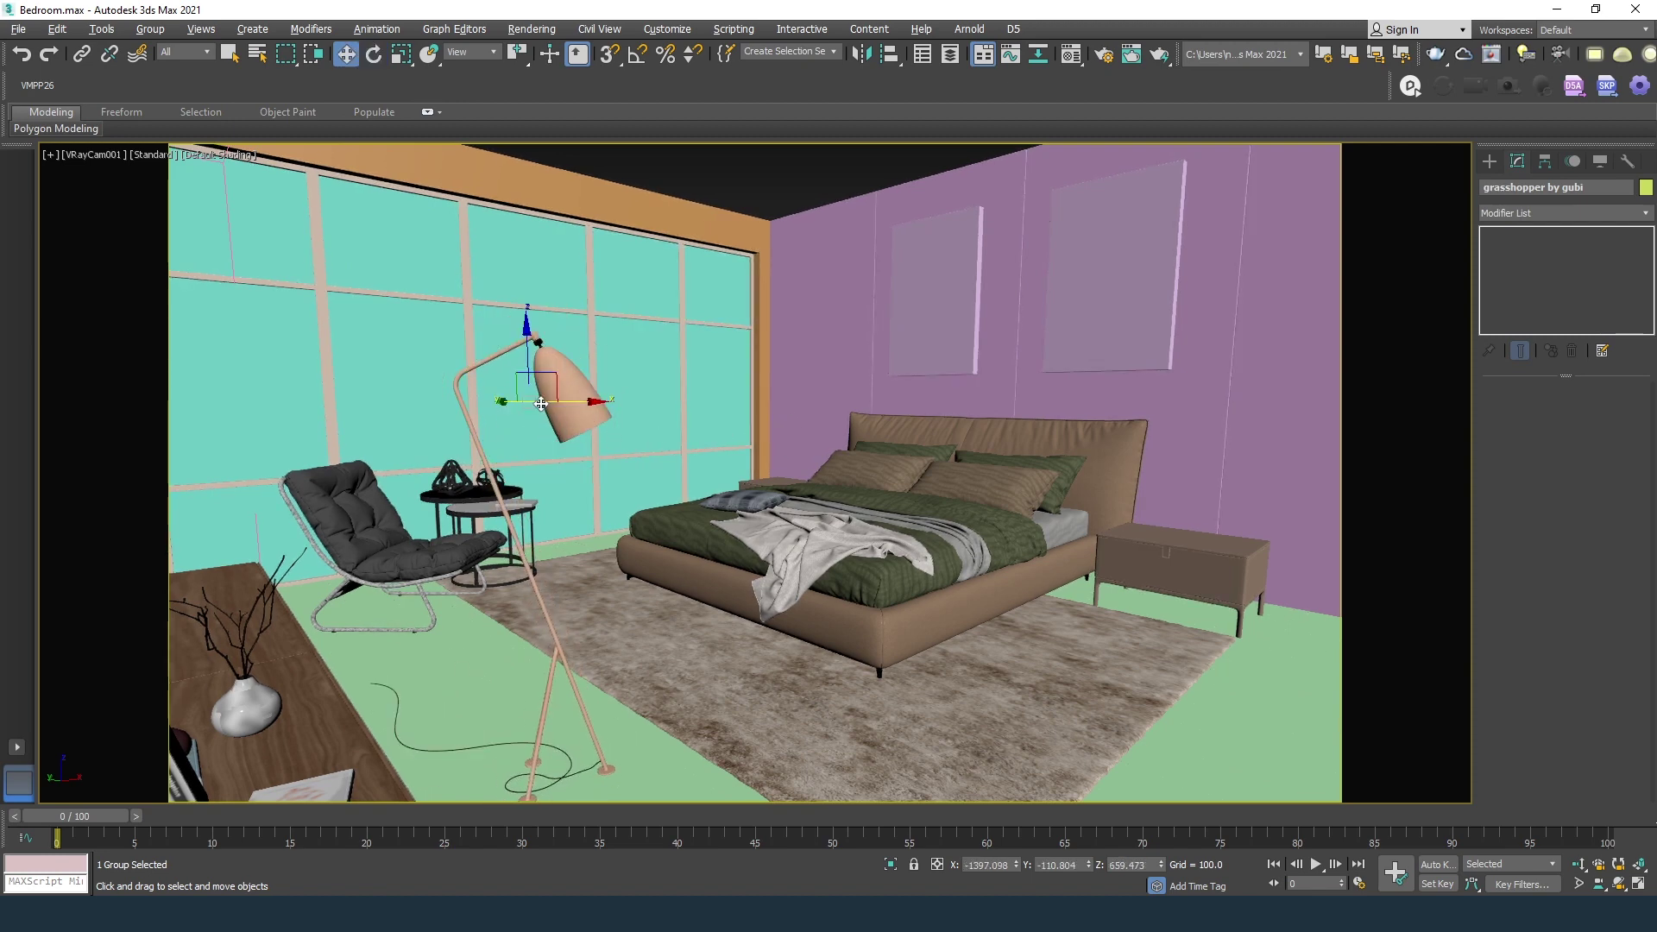
drag(506, 401, 271, 408)
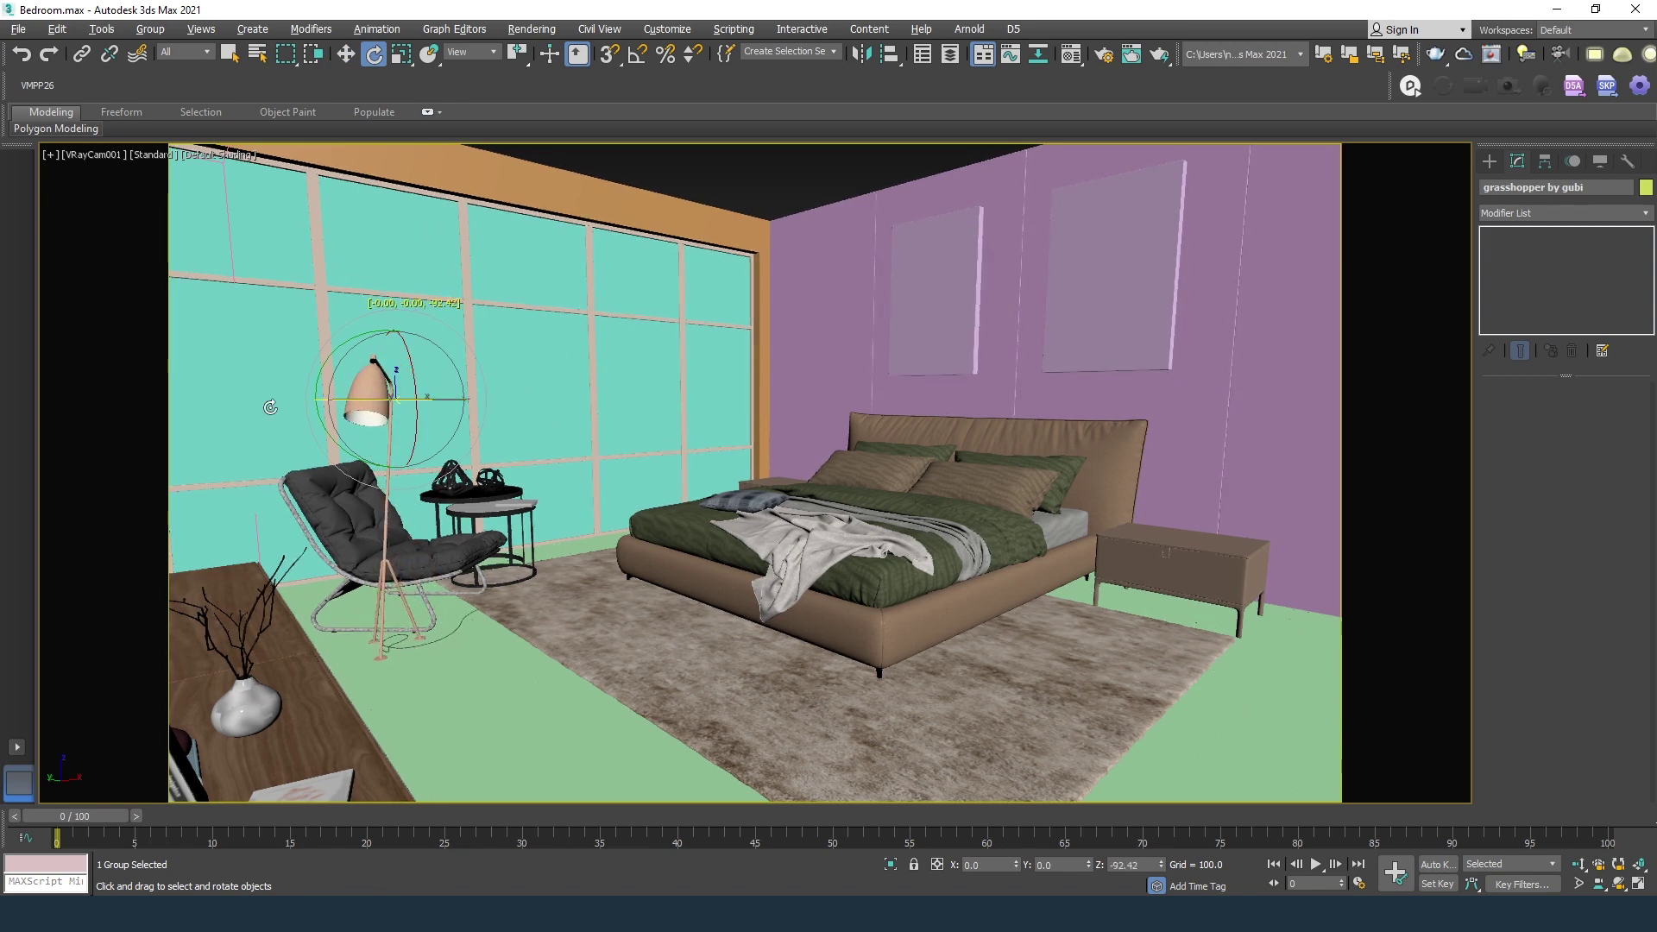
drag(505, 412, 467, 415)
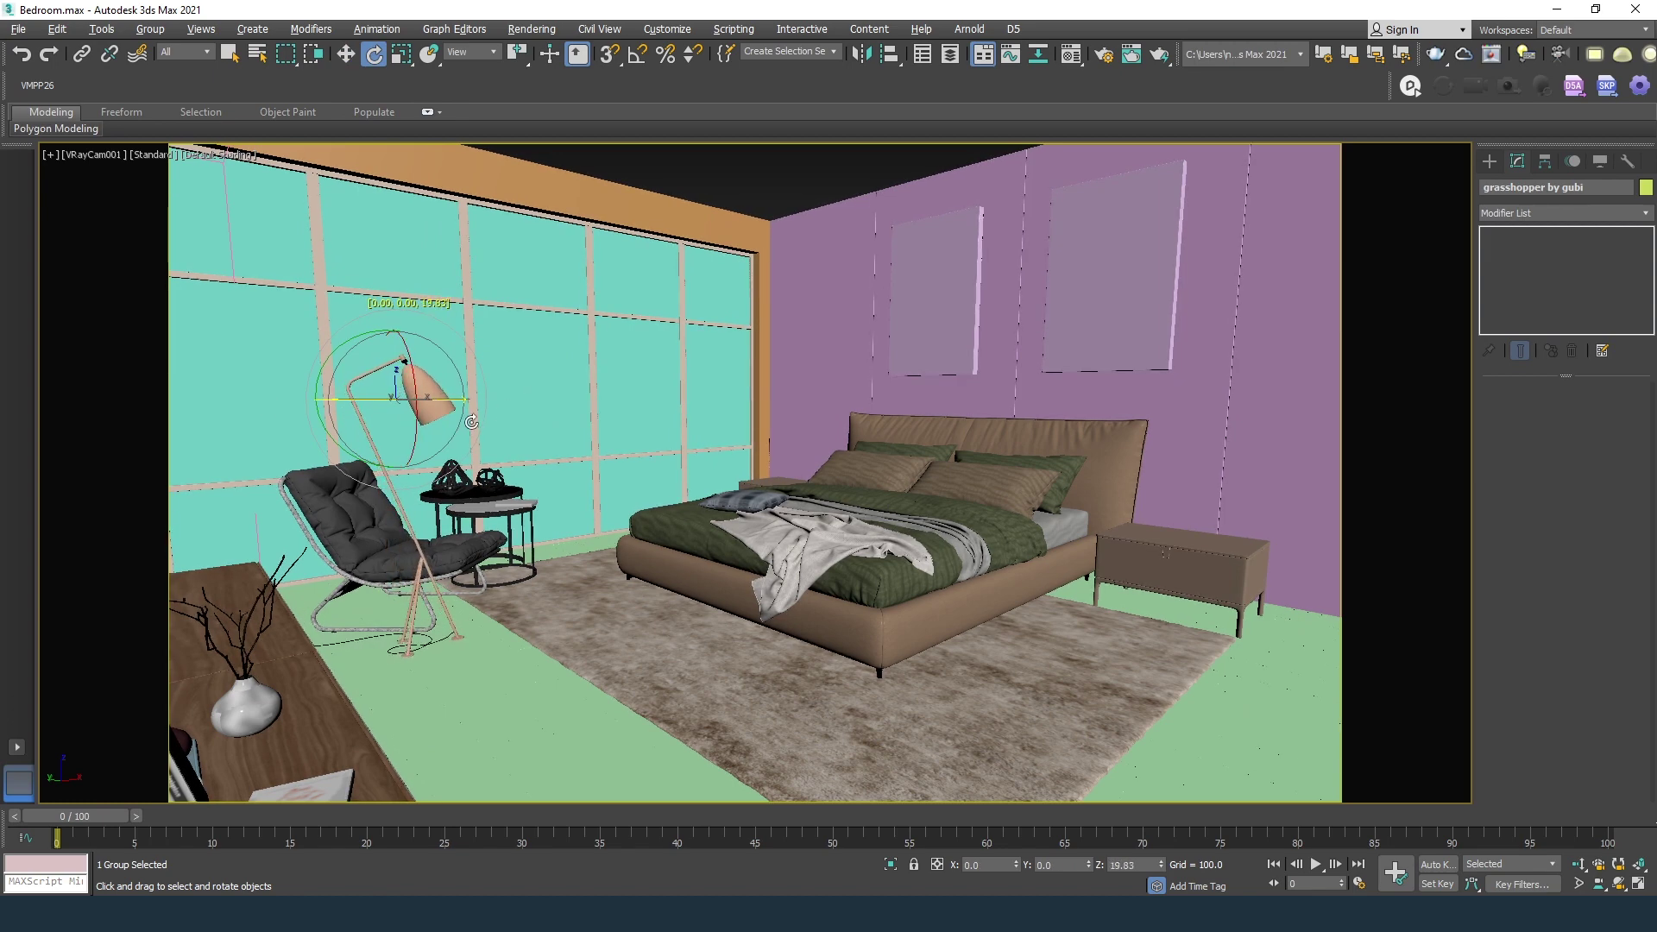
Switch to the top view with angle snapping toggled and move the floor lamp behind the lounge chair
key(t)
key(a)
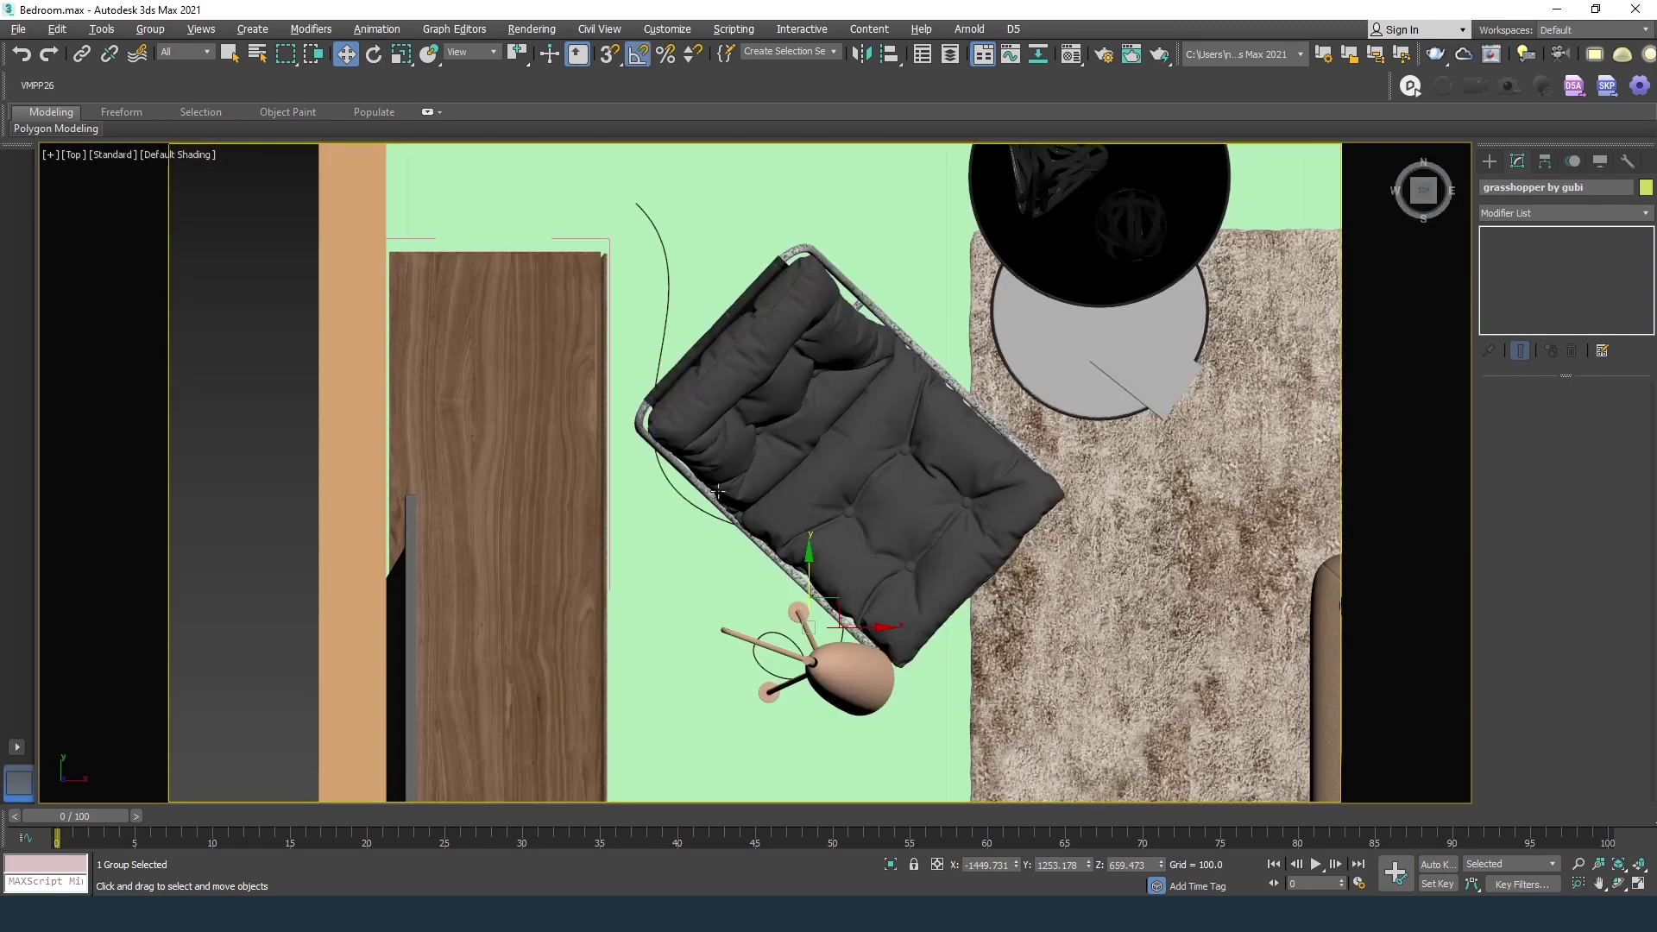
drag(830, 594, 770, 370)
middle_drag(771, 370, 771, 319)
scroll(771, 412, down, 3)
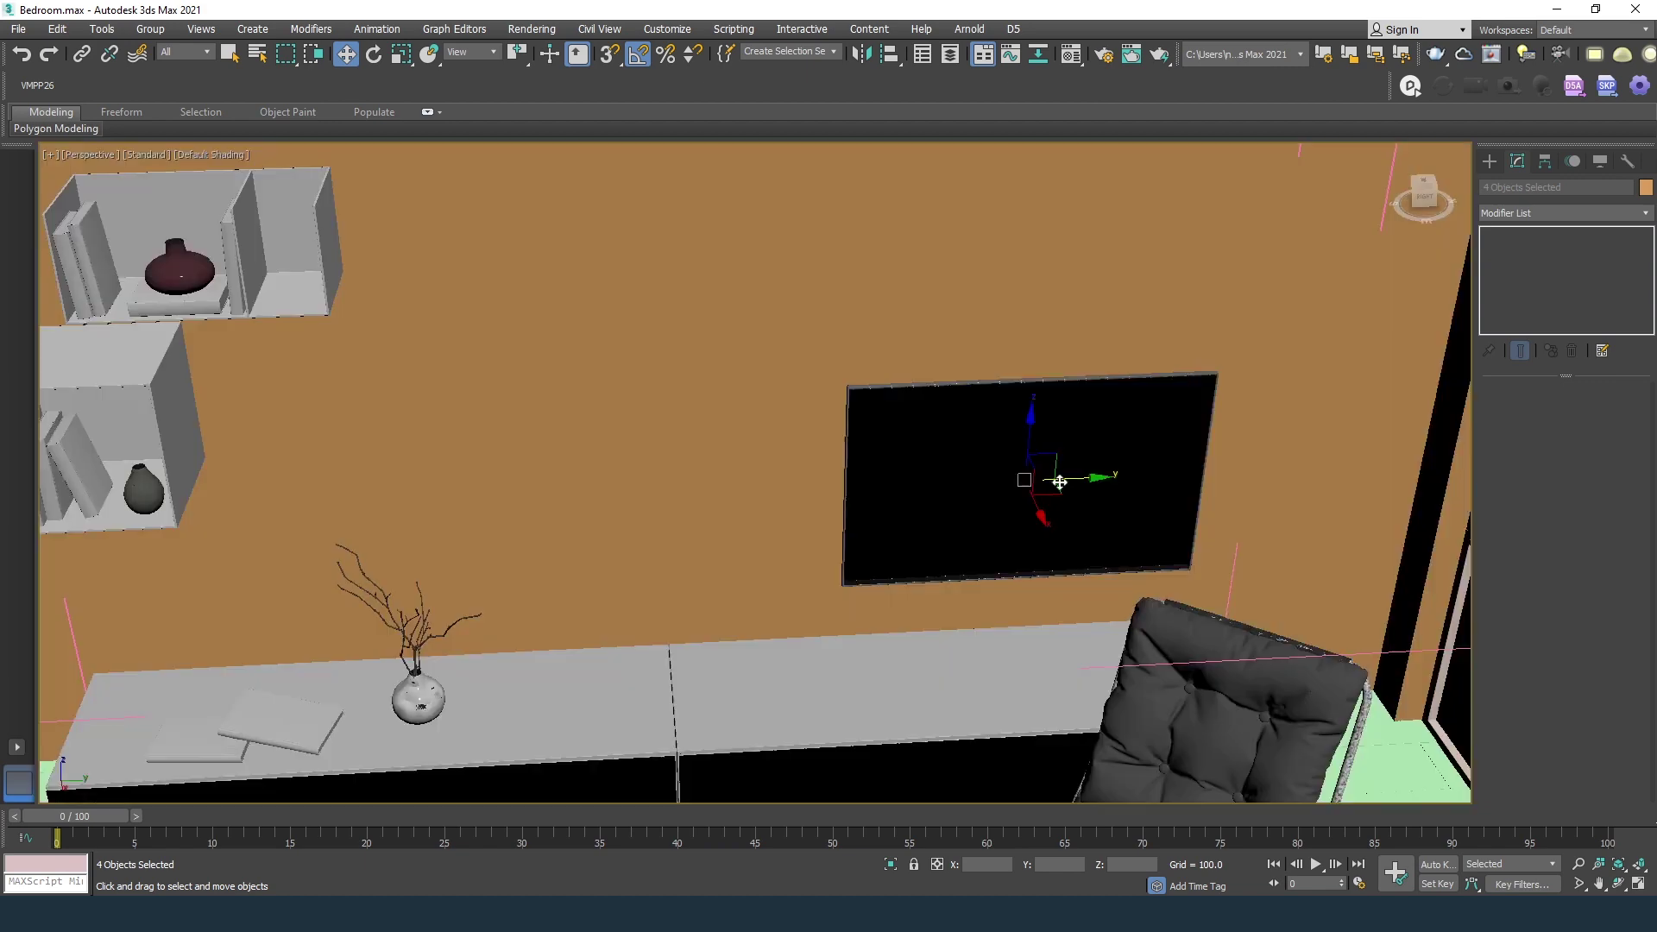
Move the wall-mounted TV horizontally along the wall above the low console
drag(1068, 481, 804, 404)
key(w)
scroll(804, 405, down, 6)
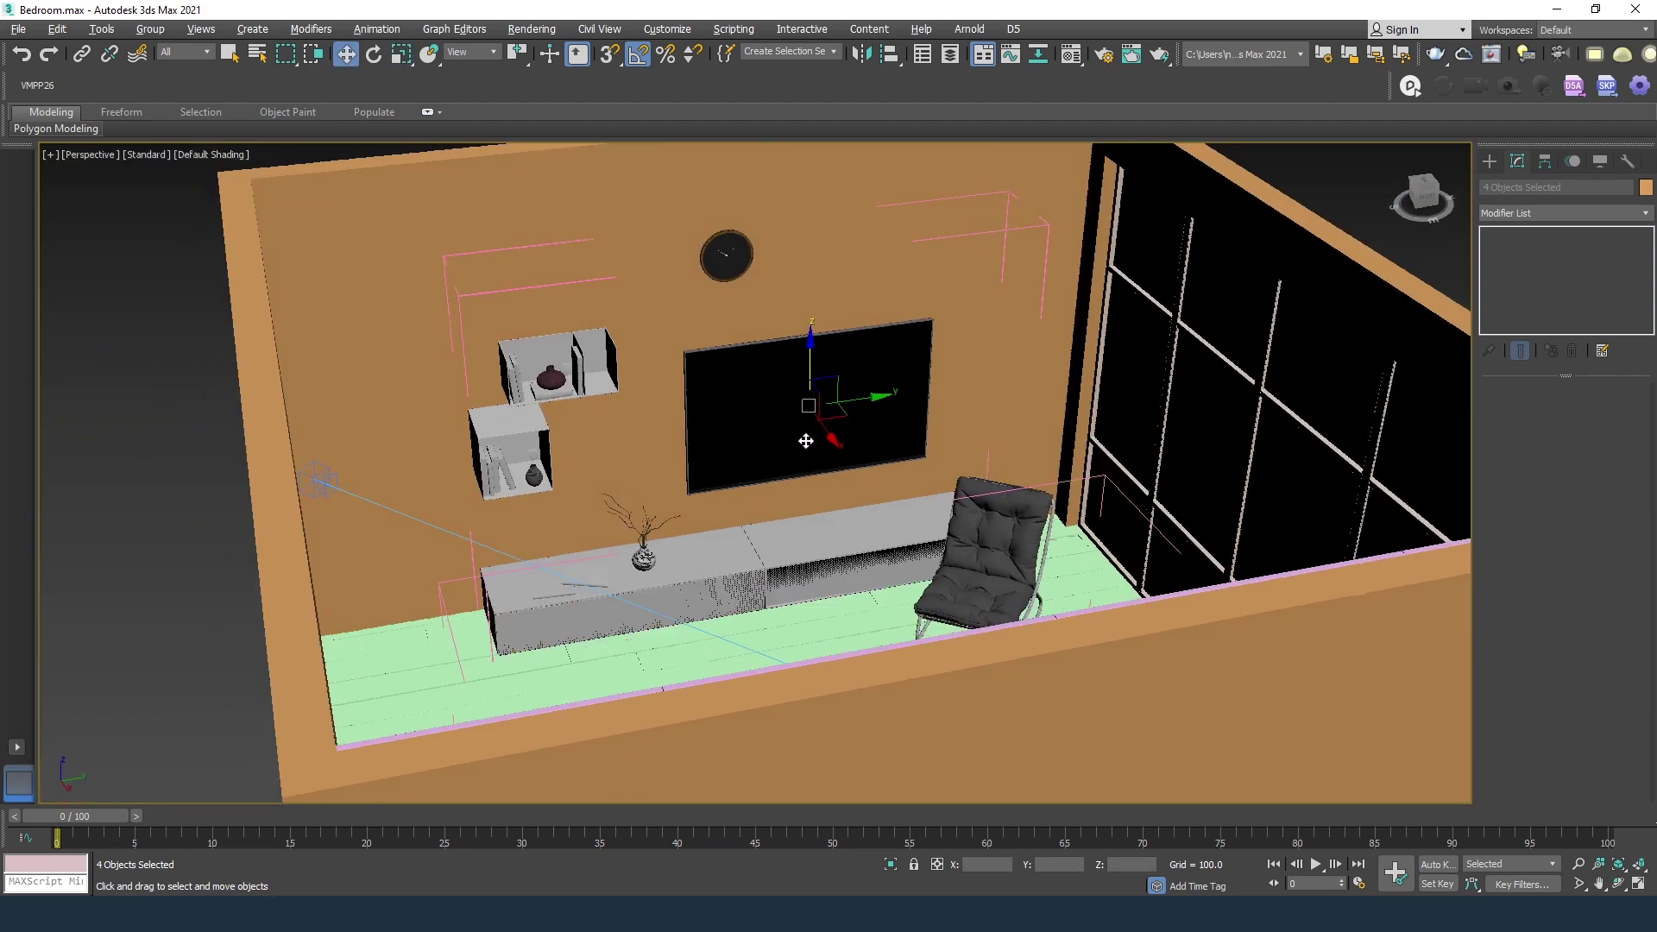
scroll(856, 403, up, 5)
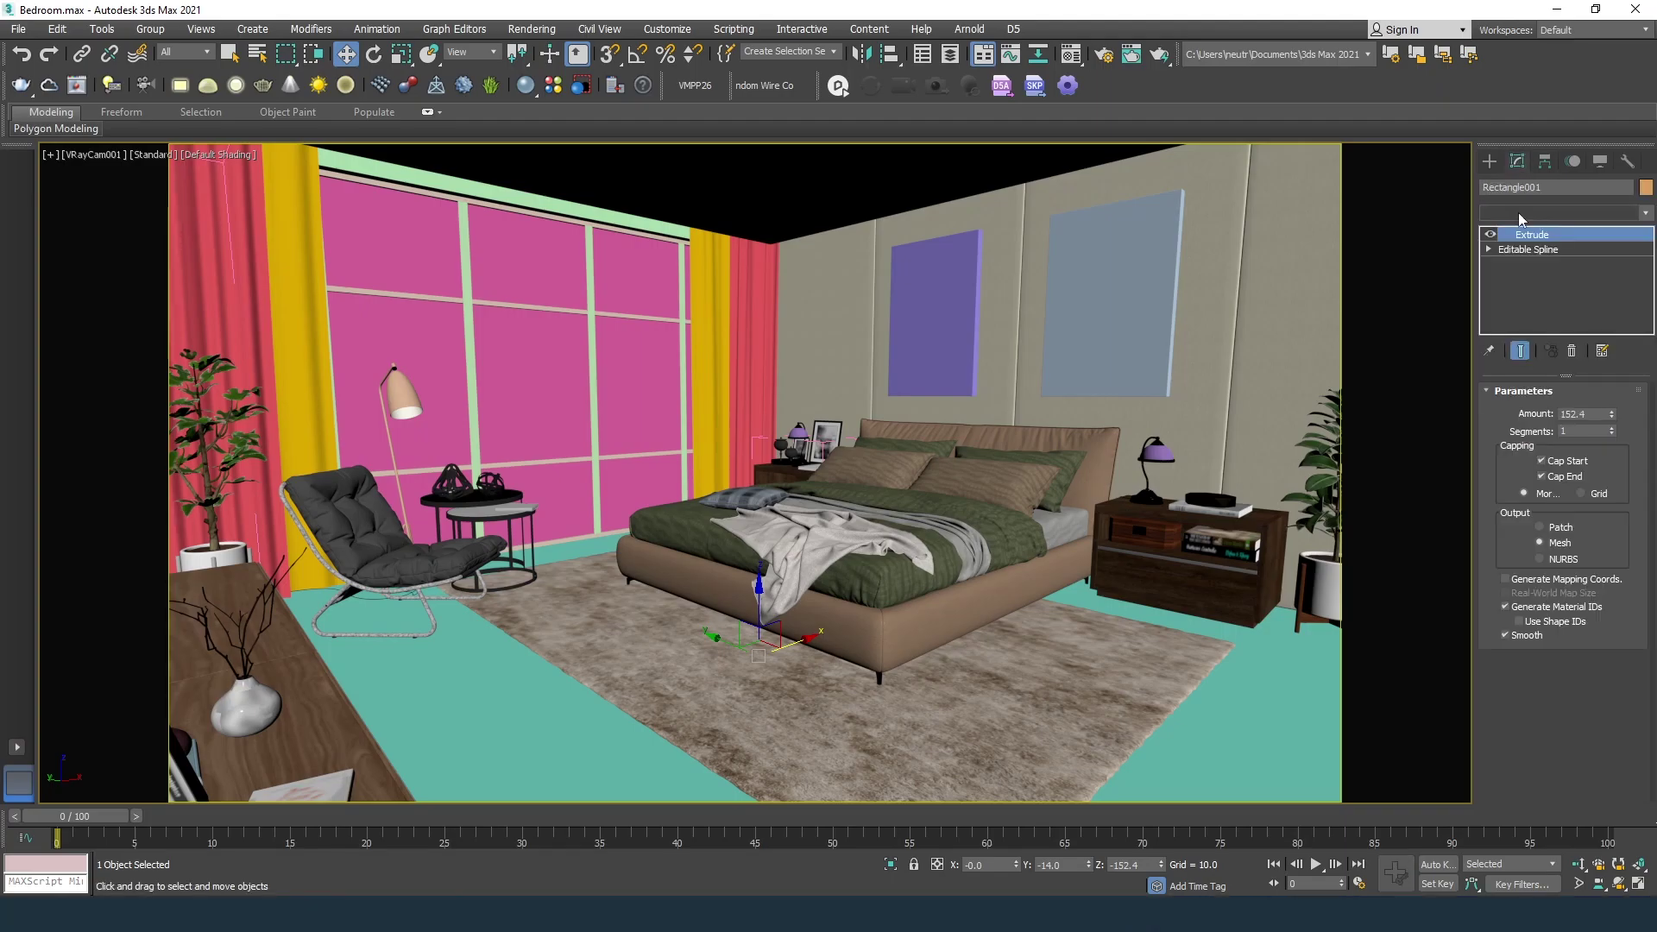
Add a UVW Map modifier with 1000 × 1000 × 1000 box mapping to the floor slab and copy that modifier
click(1521, 213)
key(u)
key(Return)
key(alt+q)
key(p)
scroll(566, 555, down, 4)
alt+middle_drag(566, 555, 634, 546)
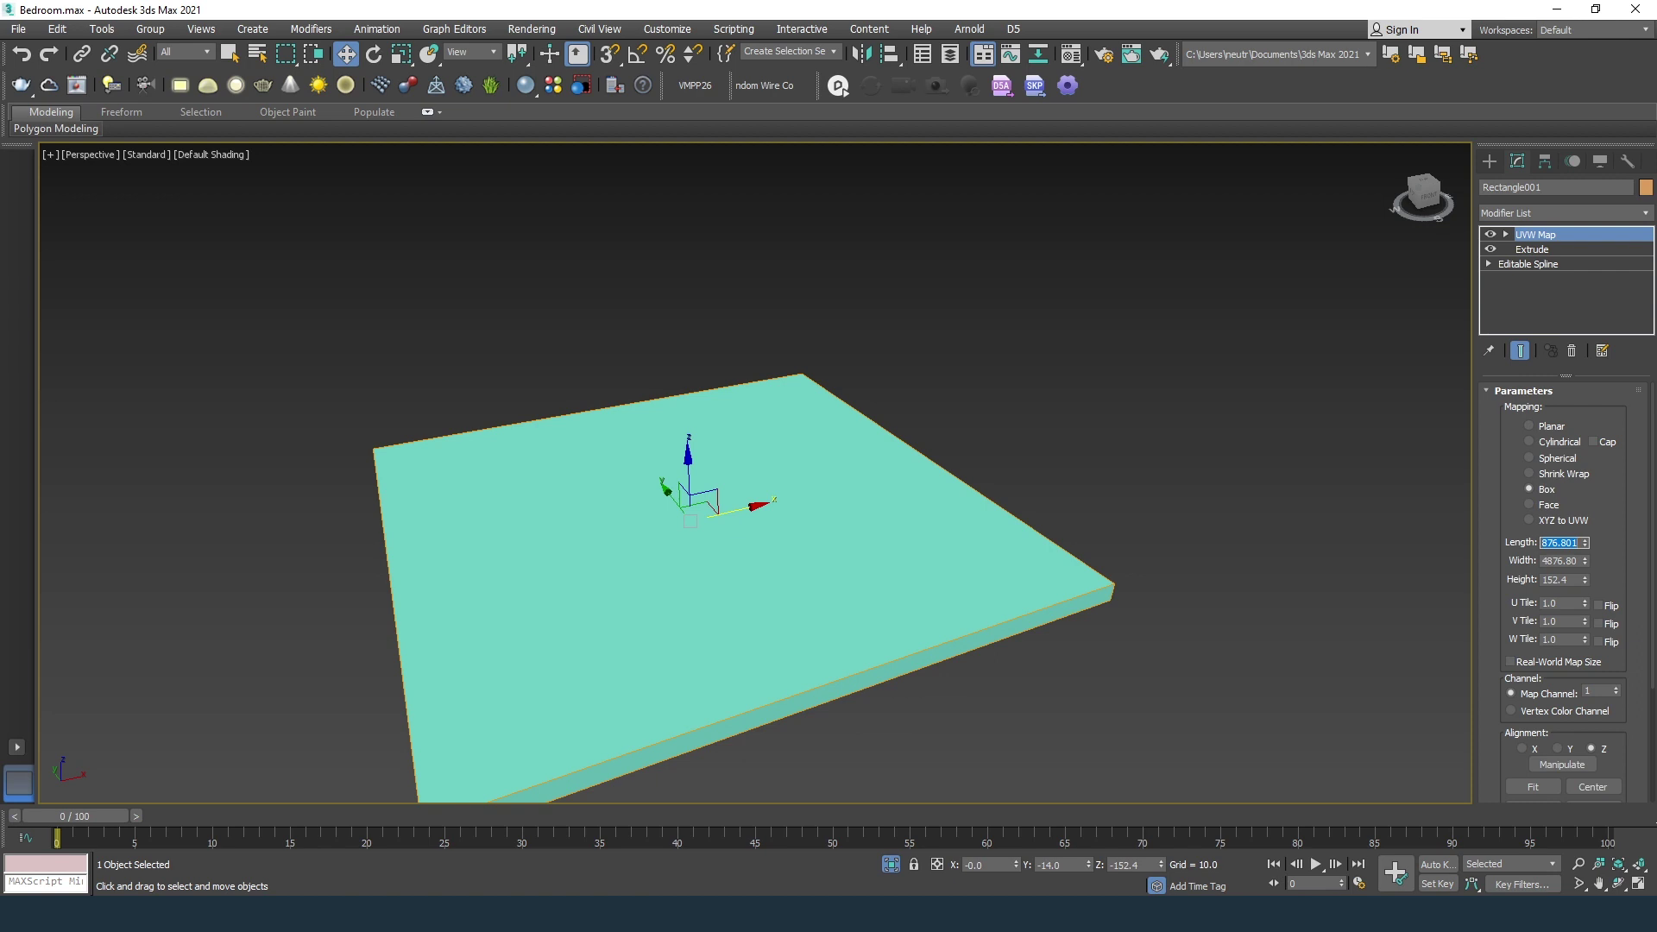
right_click(1571, 229)
click(1545, 308)
key(alt+q)
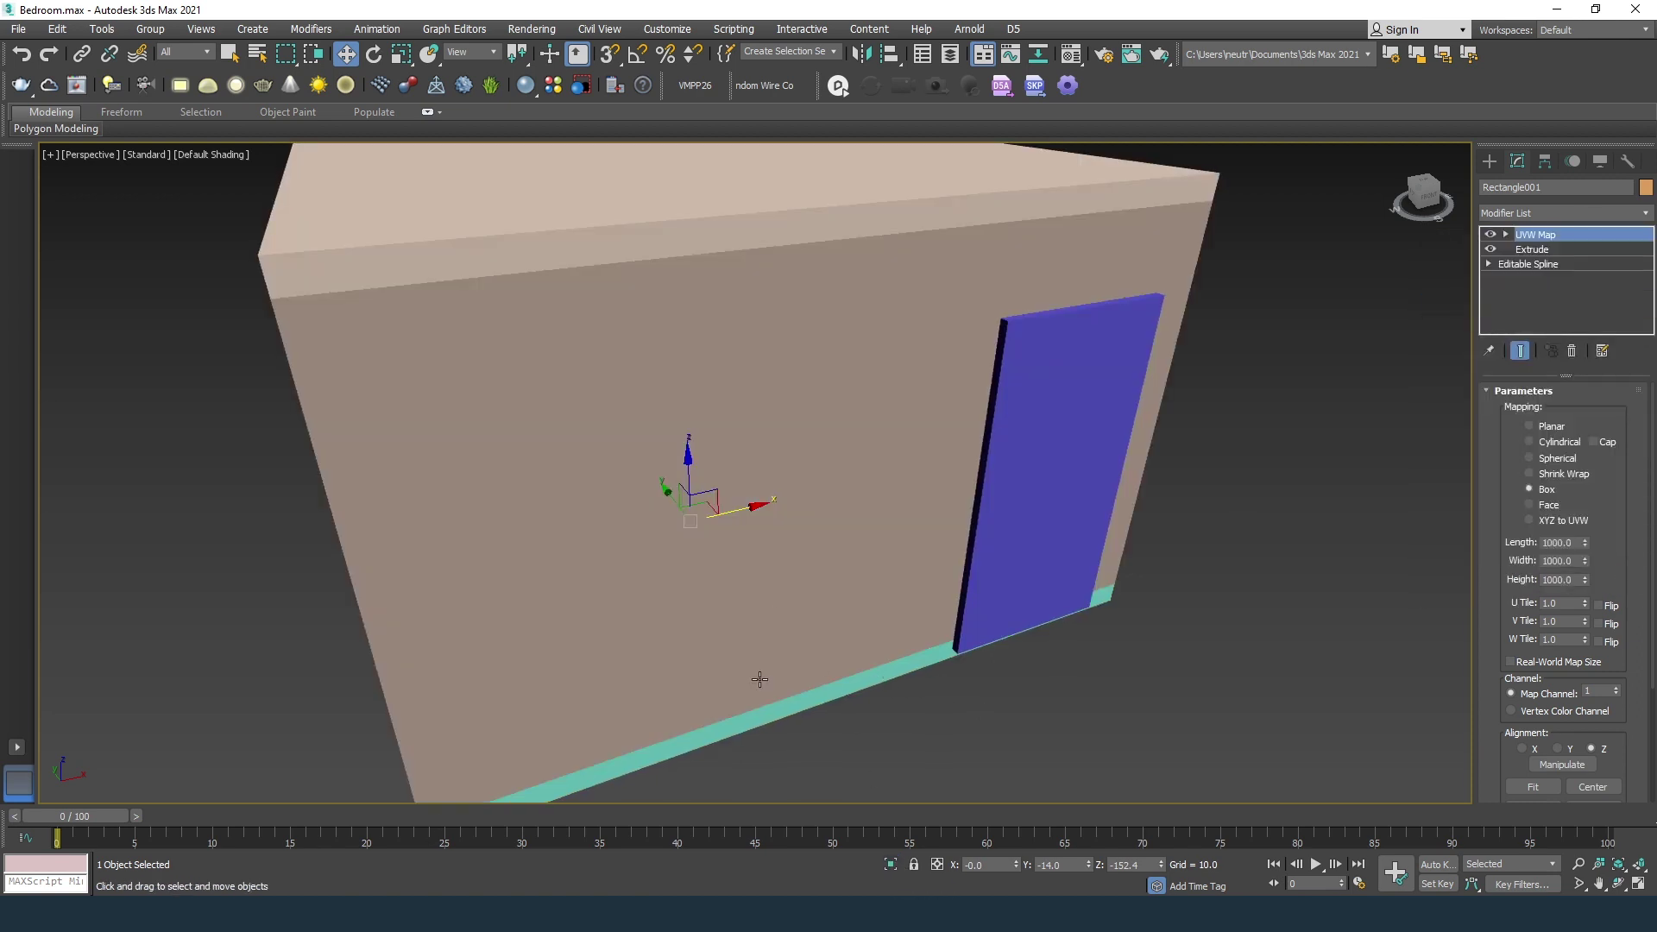
Paste the copied UVW Map modifier onto two of the room's outer walls
scroll(773, 617, down, 4)
click(695, 640)
alt+middle_drag(696, 640, 967, 511)
right_click(1527, 231)
click(1521, 322)
click(523, 546)
right_click(1539, 231)
click(1500, 321)
Paste the copied UVW Map modifier onto the window frame's vertical bars
middle_drag(595, 522, 845, 506)
scroll(844, 507, up, 3)
click(820, 508)
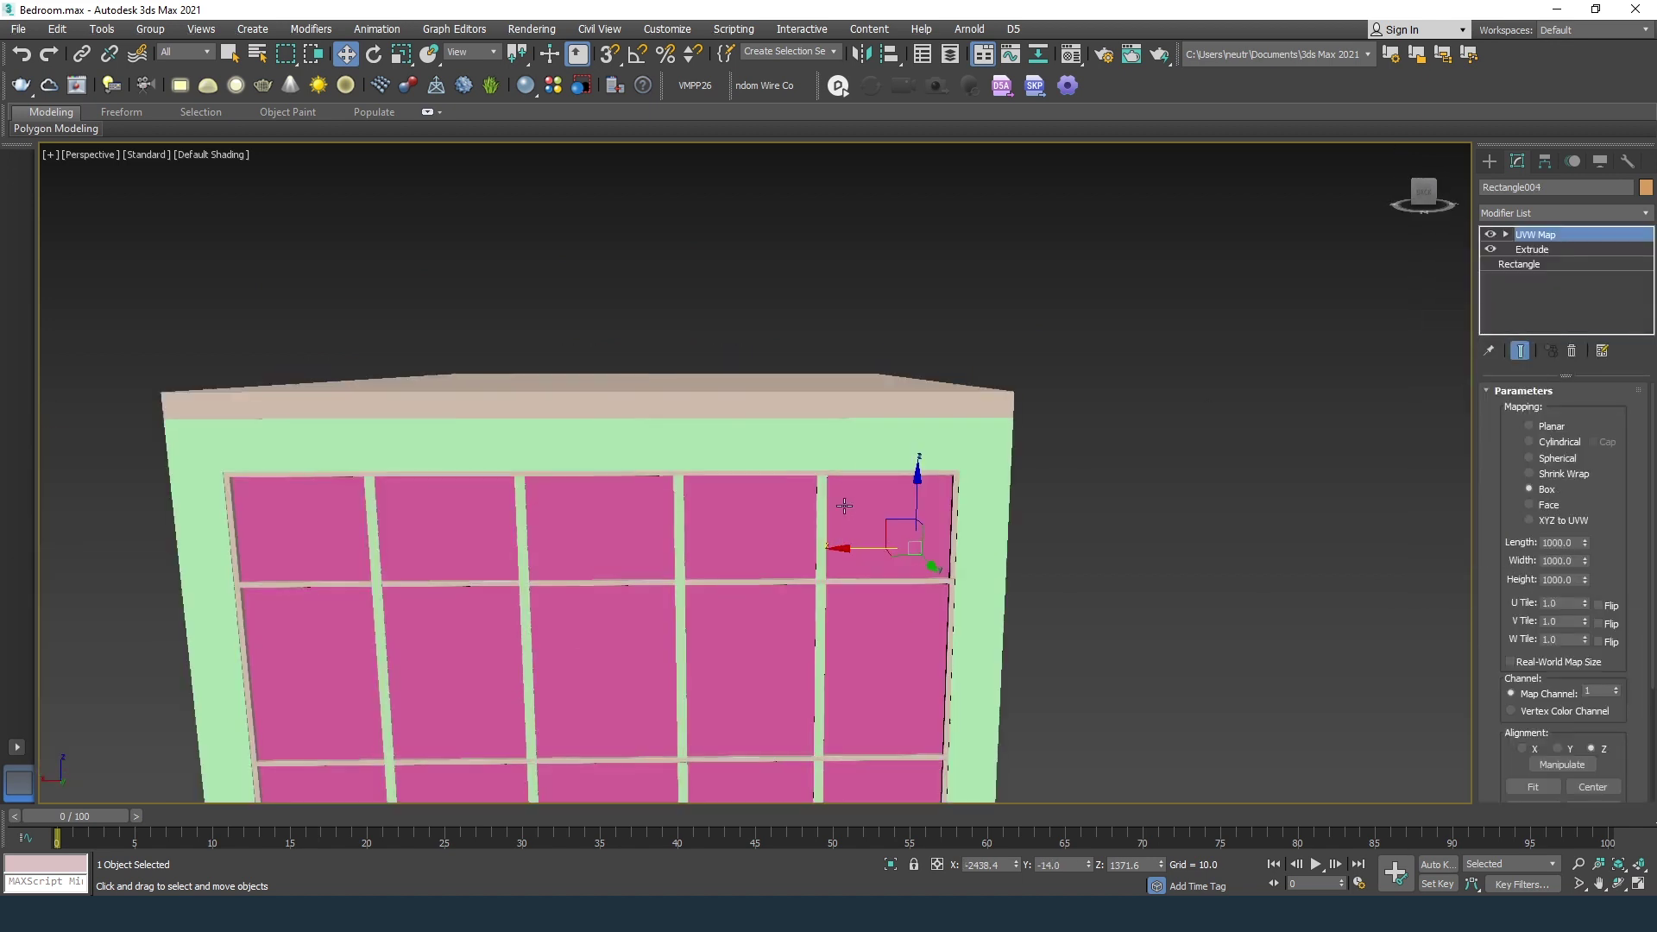
right_click(1527, 232)
click(1509, 325)
Paste the UVW Map modifier onto the remaining parts of the window side and the room shell
middle_drag(713, 490, 852, 443)
scroll(872, 462, up, 3)
click(898, 471)
right_click(1544, 236)
click(1590, 215)
click(1571, 352)
right_click(1555, 237)
click(1532, 329)
click(1203, 391)
right_click(1527, 235)
click(1502, 325)
scroll(768, 517, down, 3)
alt+middle_drag(769, 518, 750, 345)
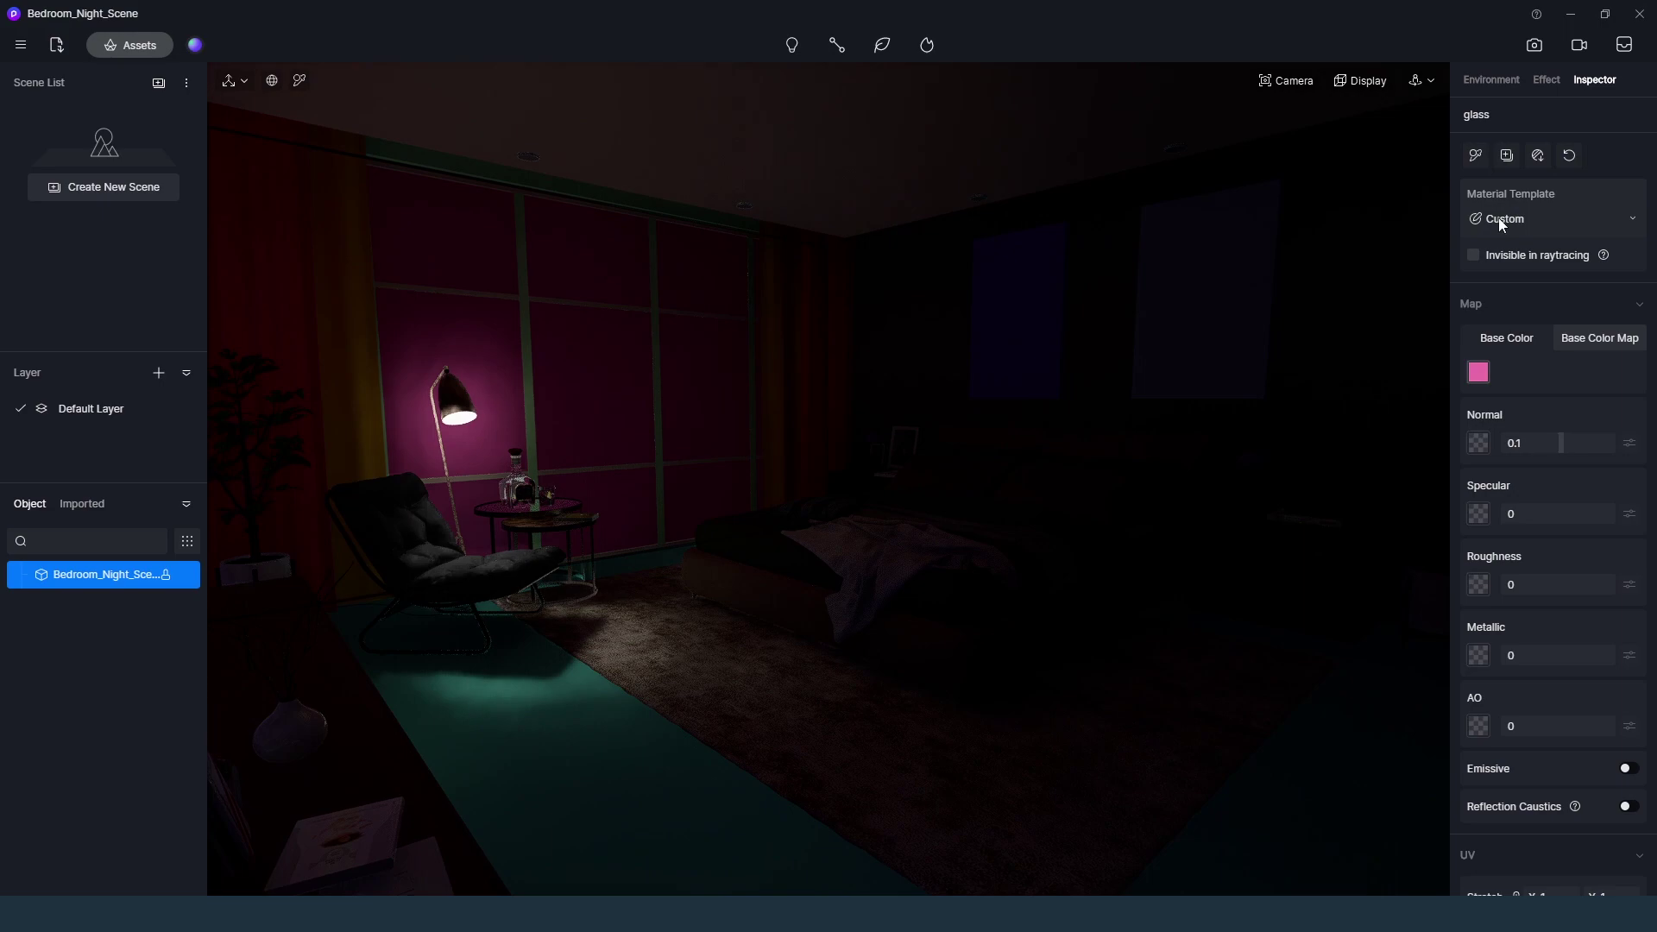
In D5 Render, change the window glass material to the Transparent template with a light grey base color of saturation 0 and value 88
click(1506, 220)
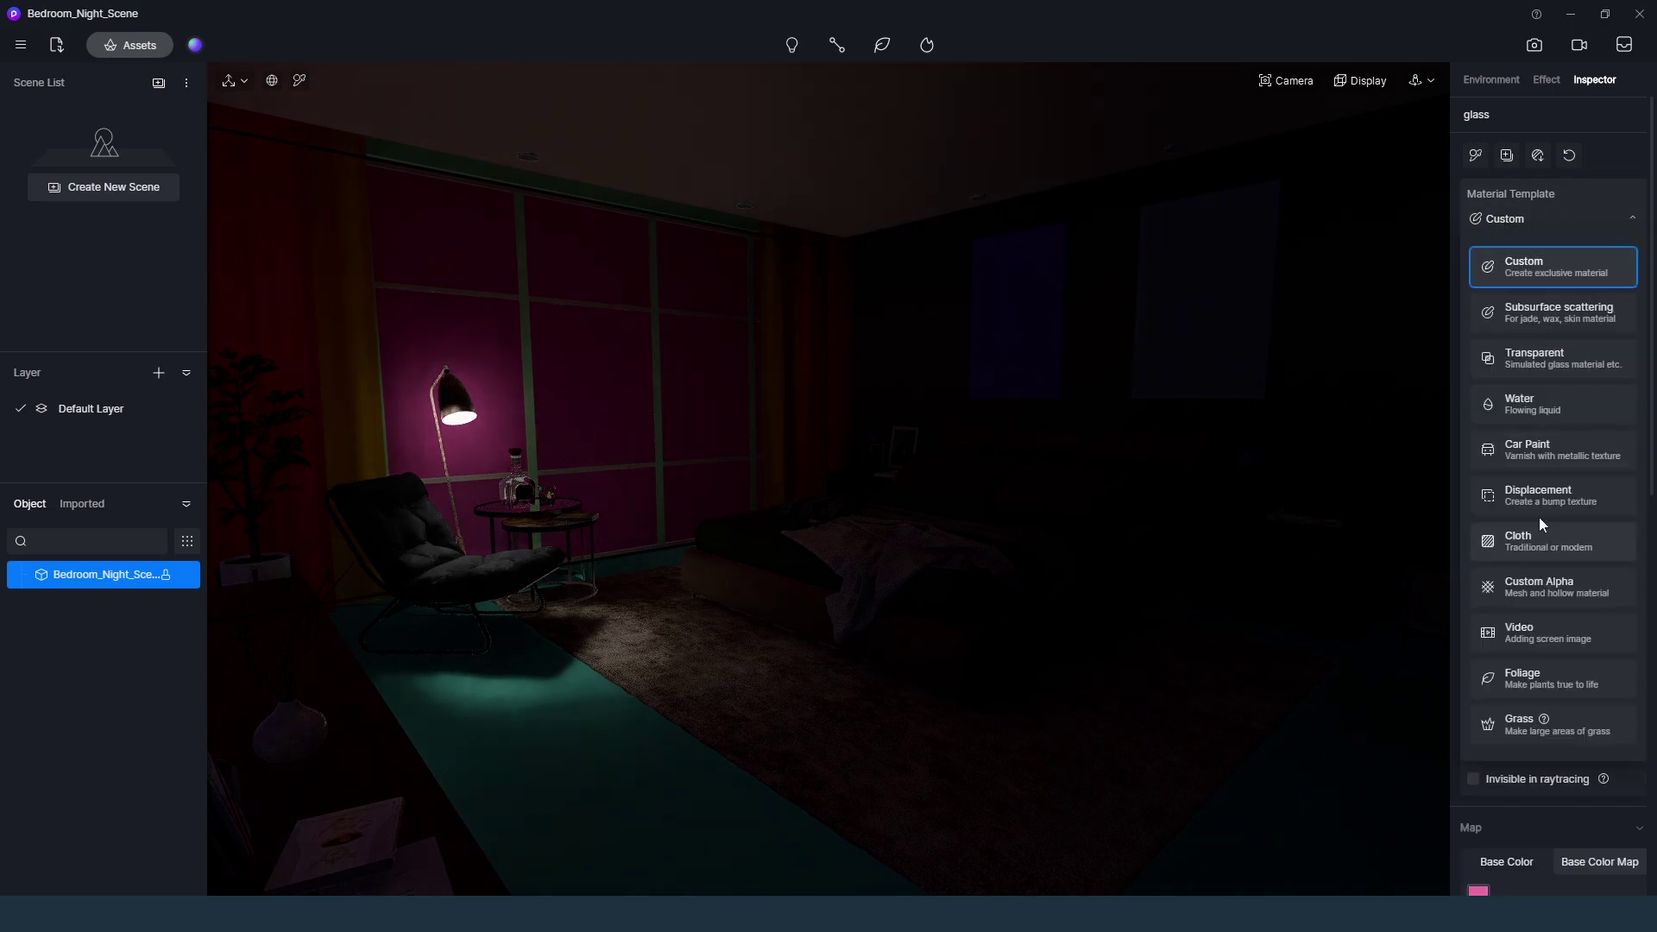
click(1545, 358)
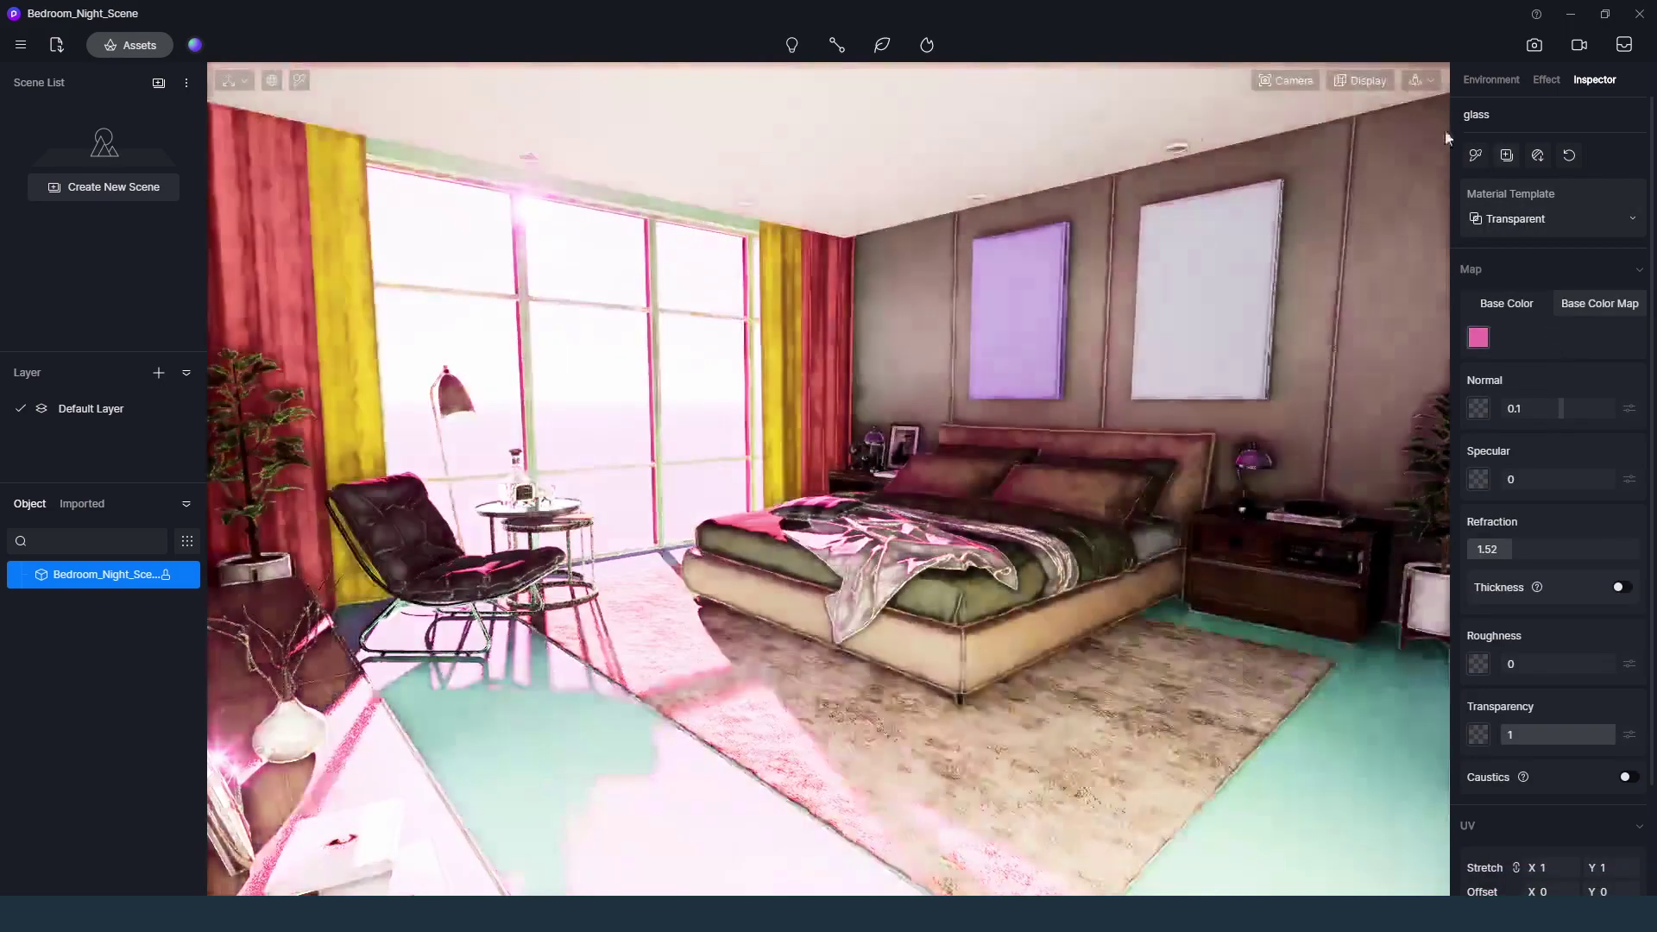
click(1477, 337)
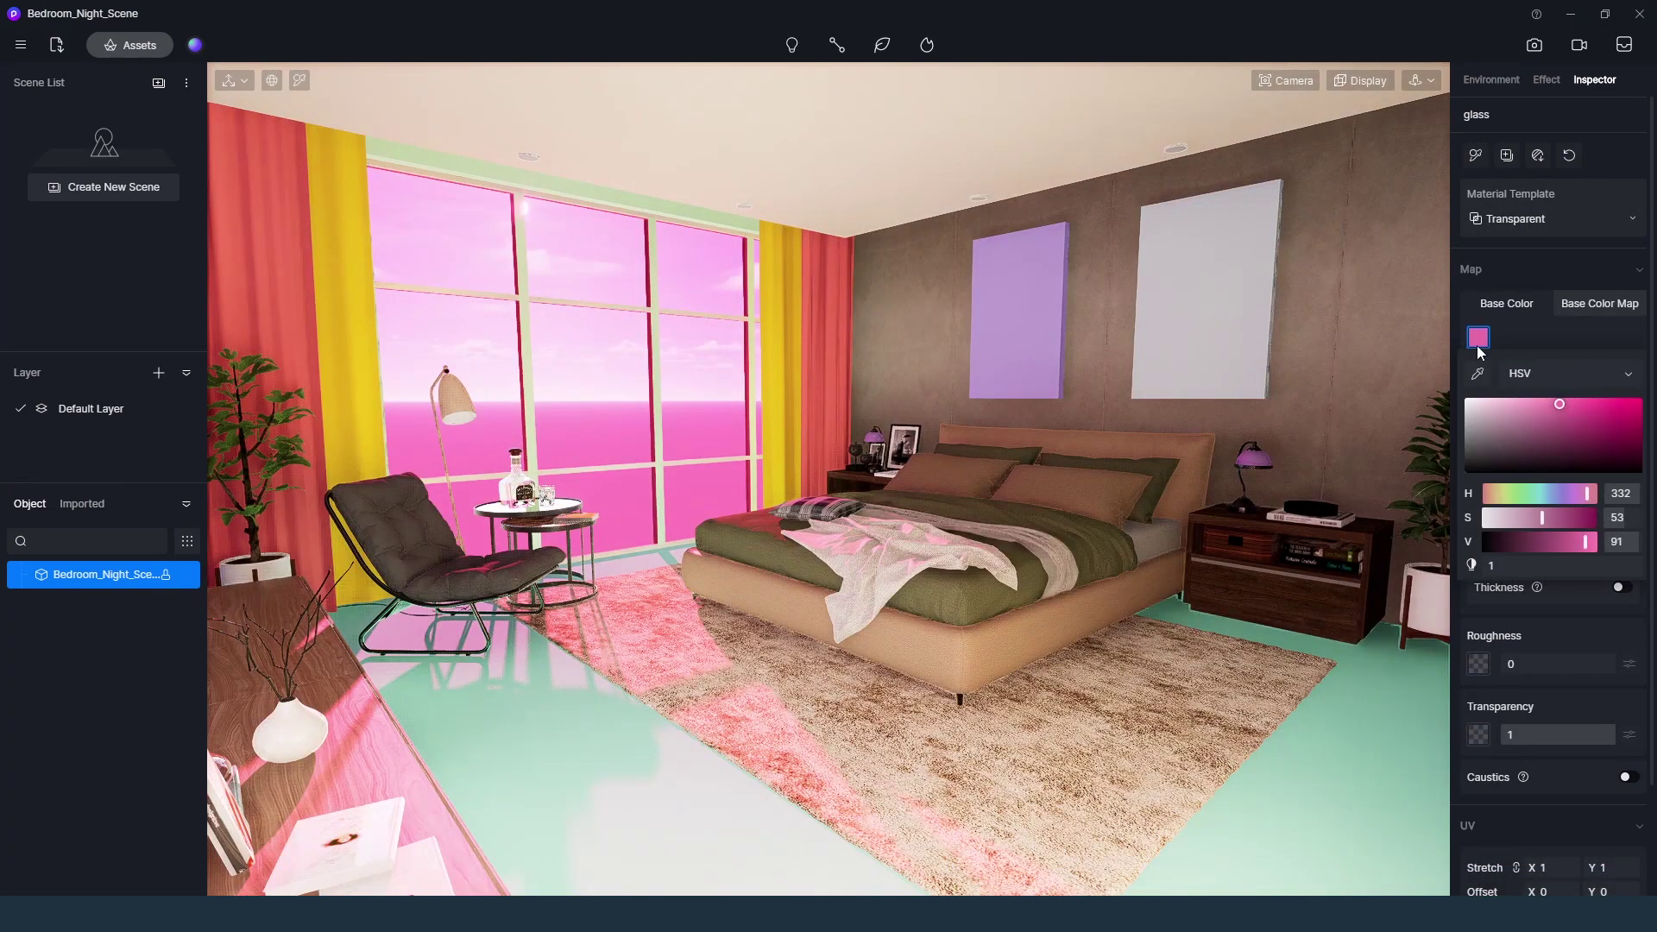
drag(1486, 425, 1405, 375)
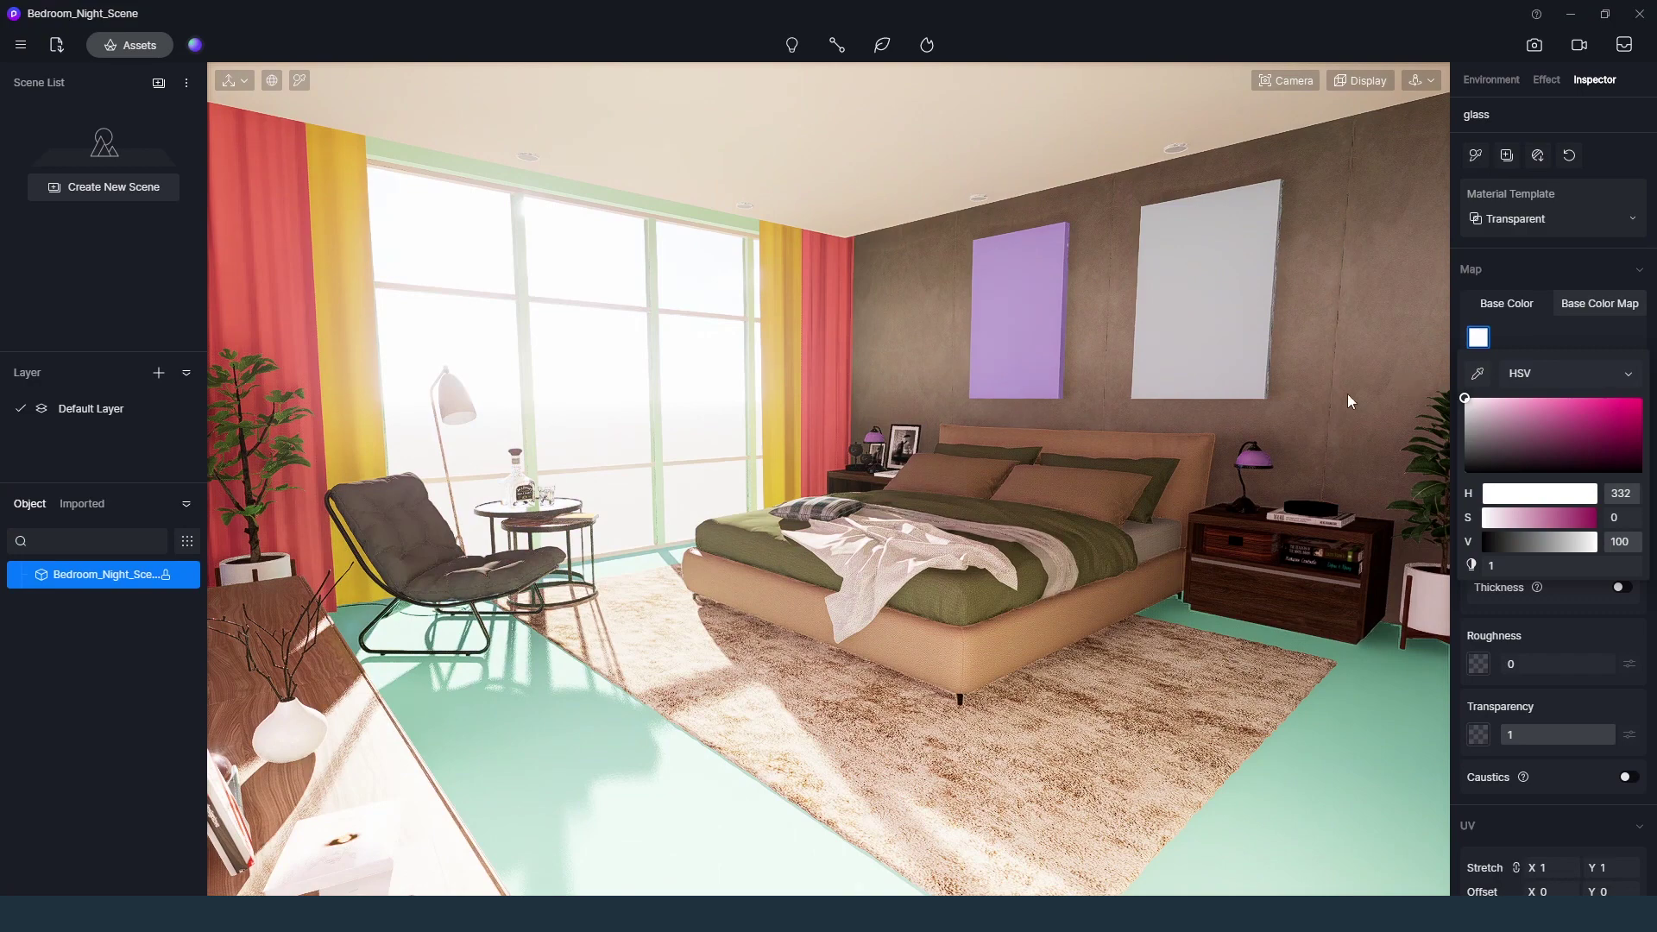
click(1465, 404)
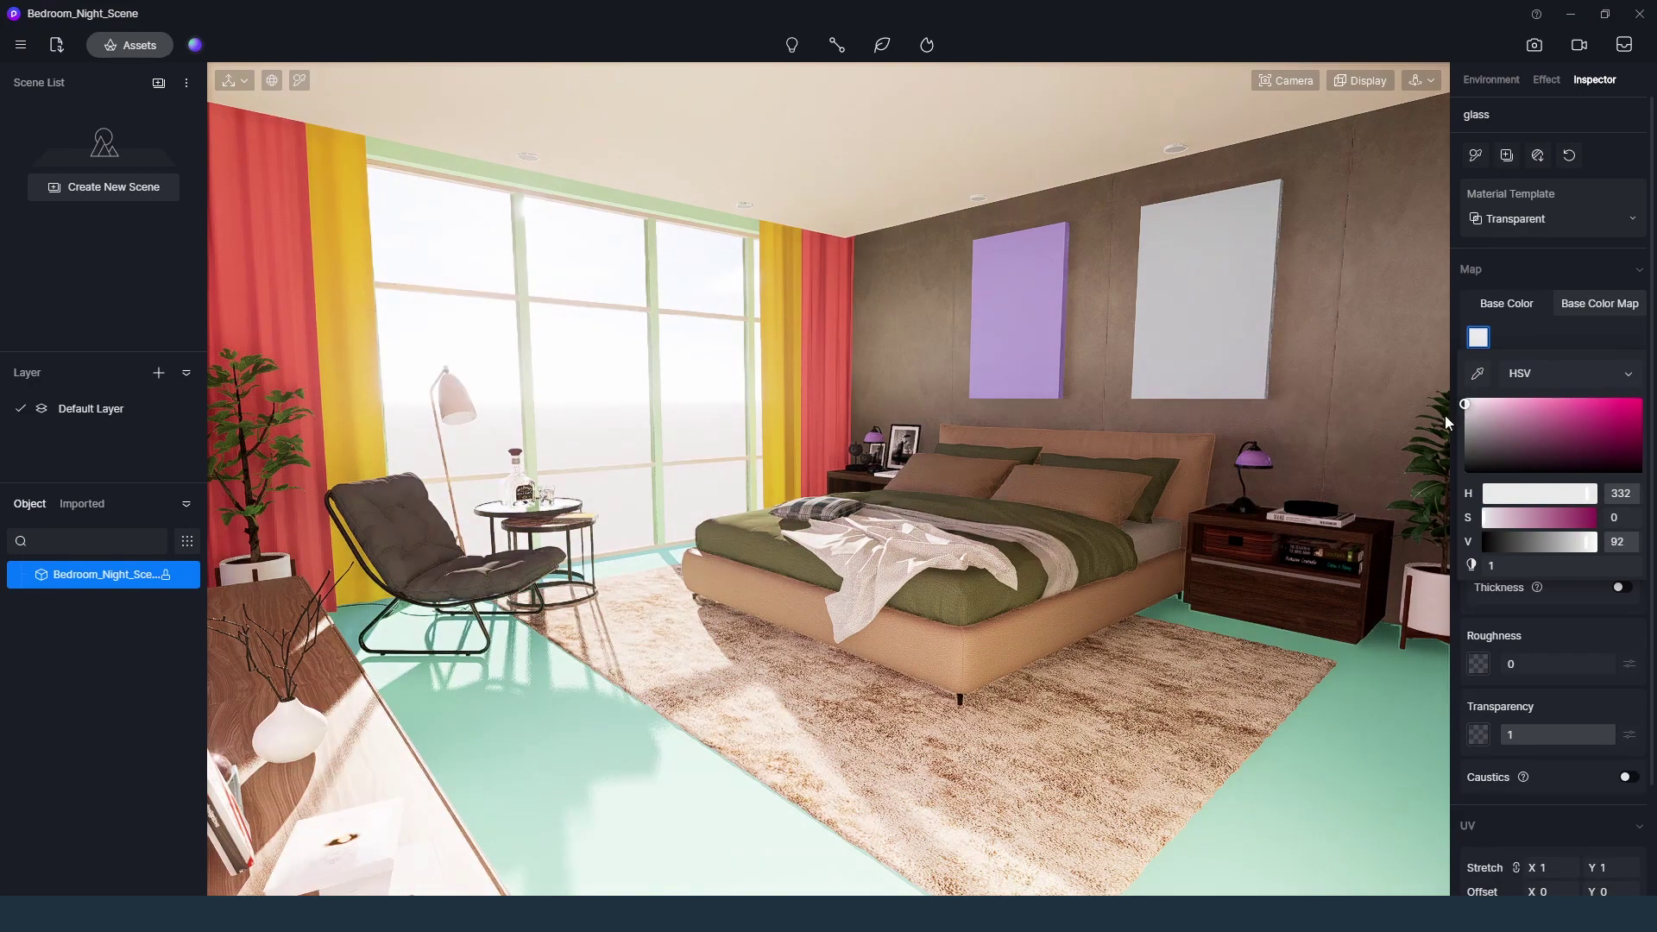
drag(1482, 416, 1402, 407)
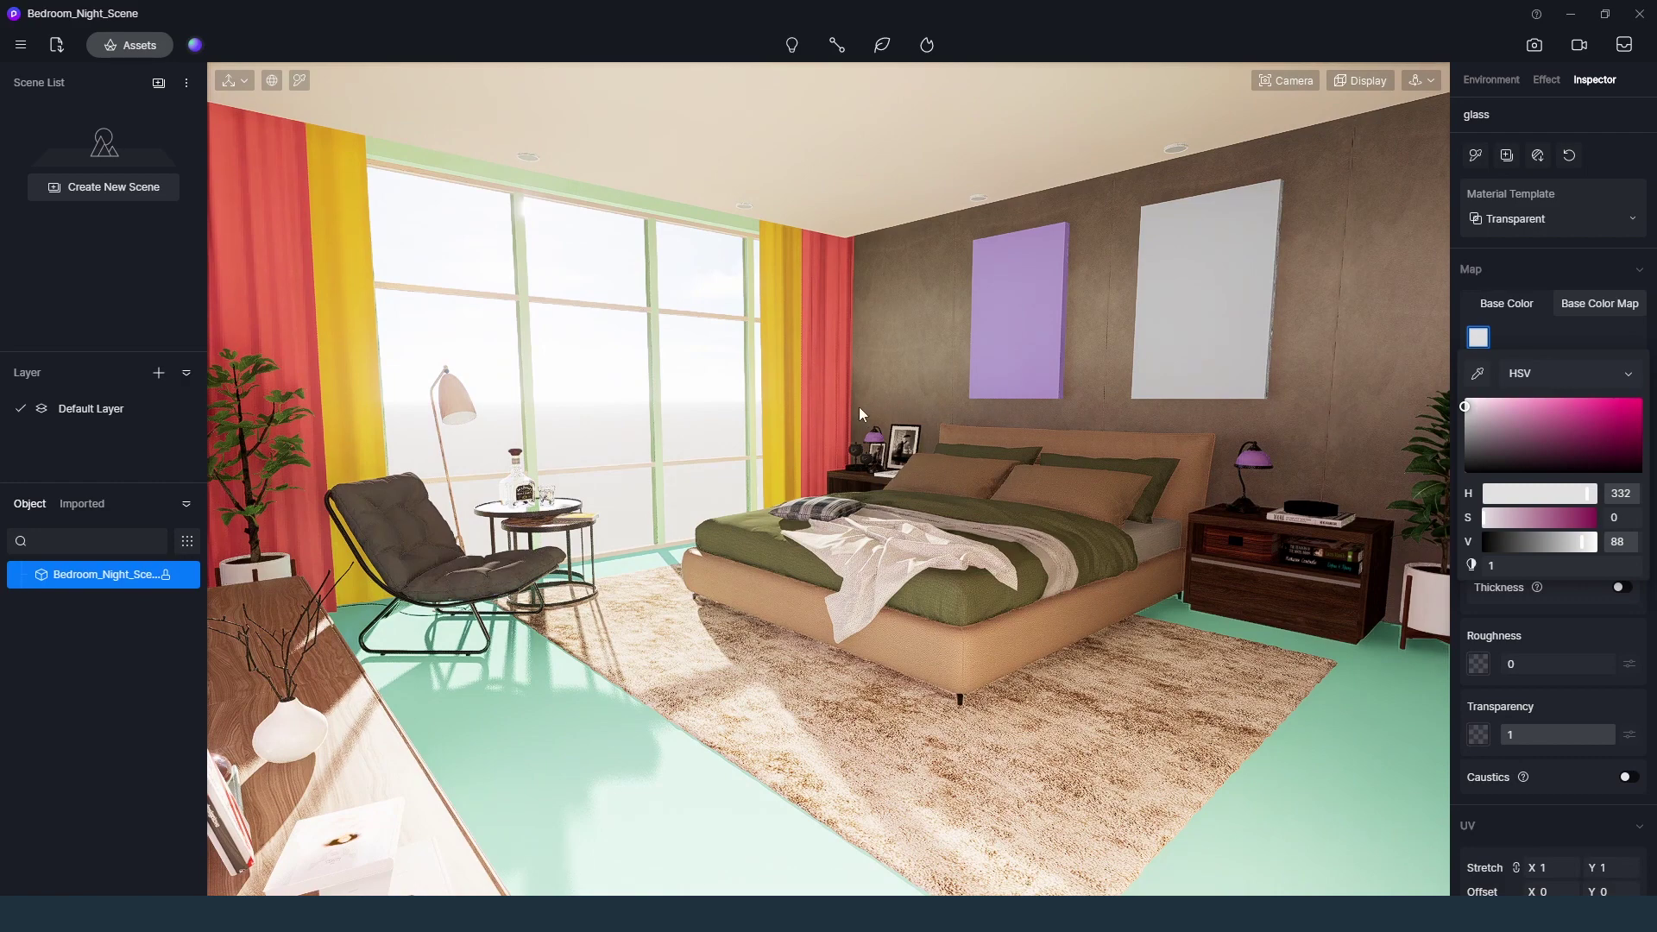
Switch the camera to manual exposure, fine-tune the exposure value, and set the navigation mode to Fly
click(1295, 85)
click(1330, 129)
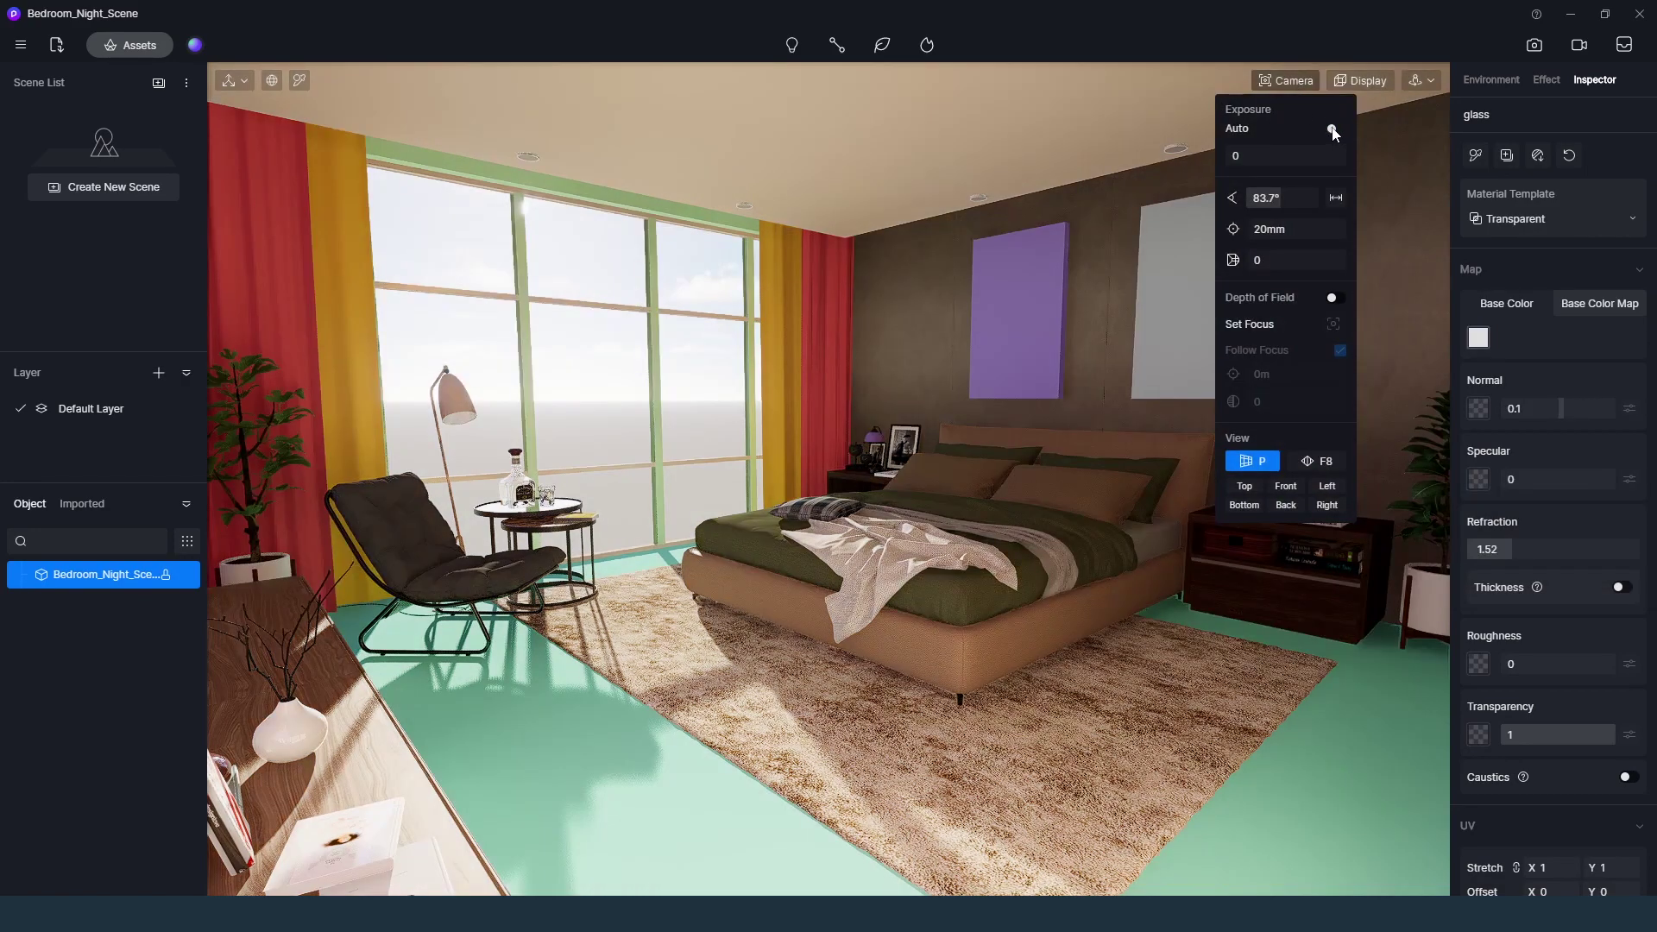
click(1424, 83)
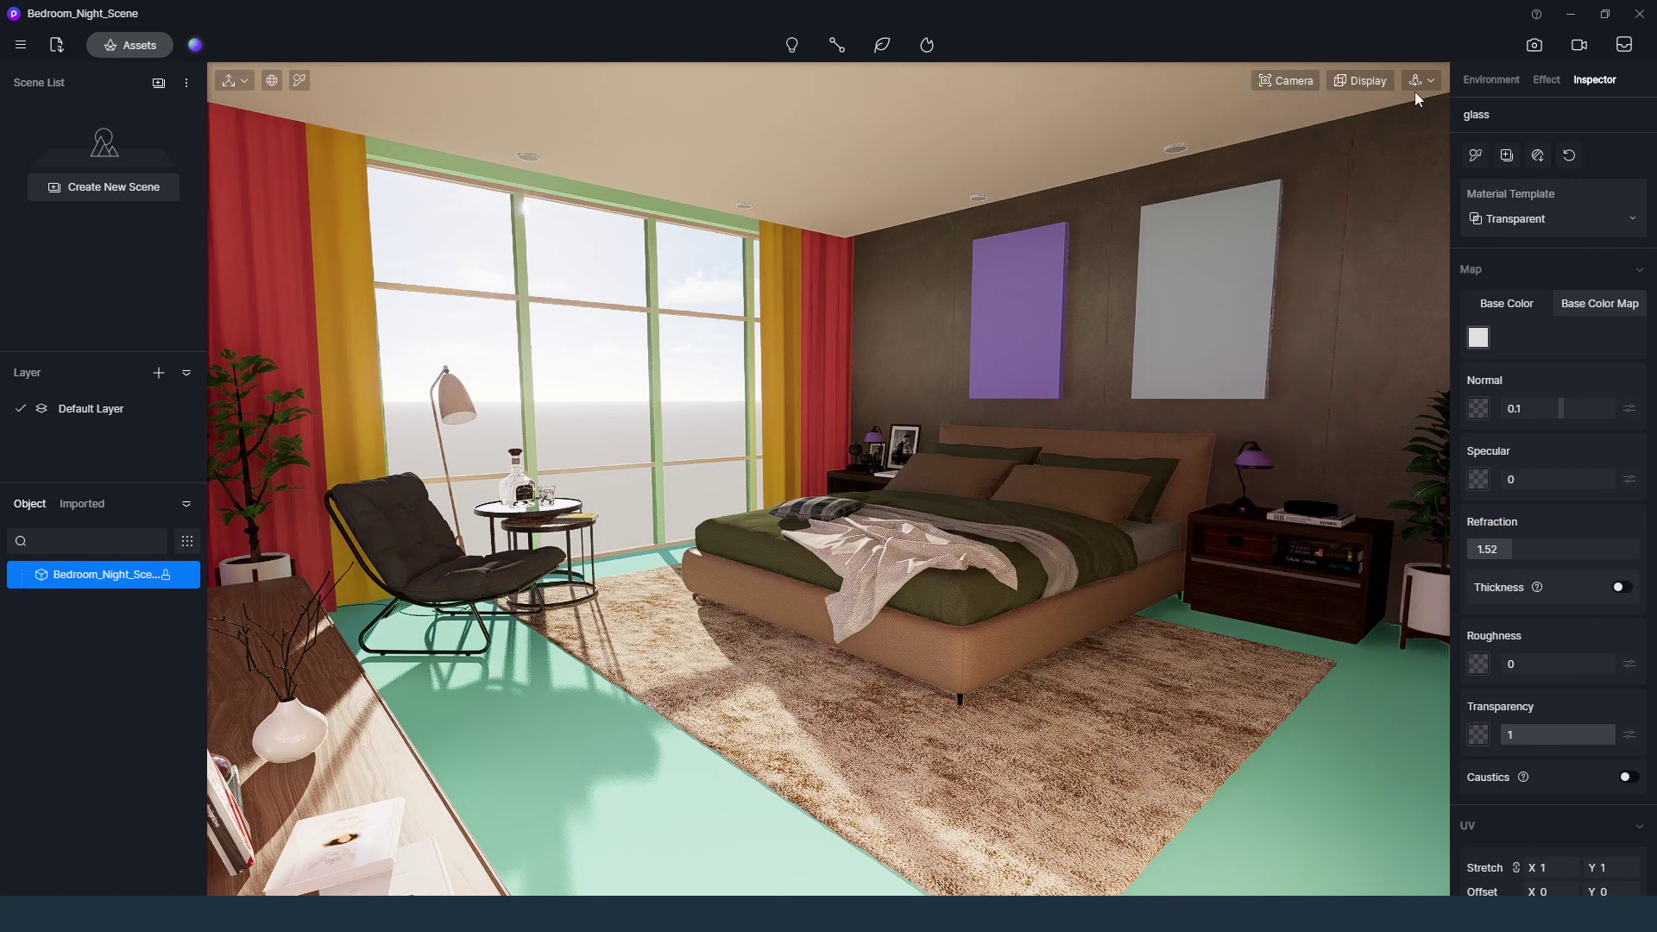
click(1404, 134)
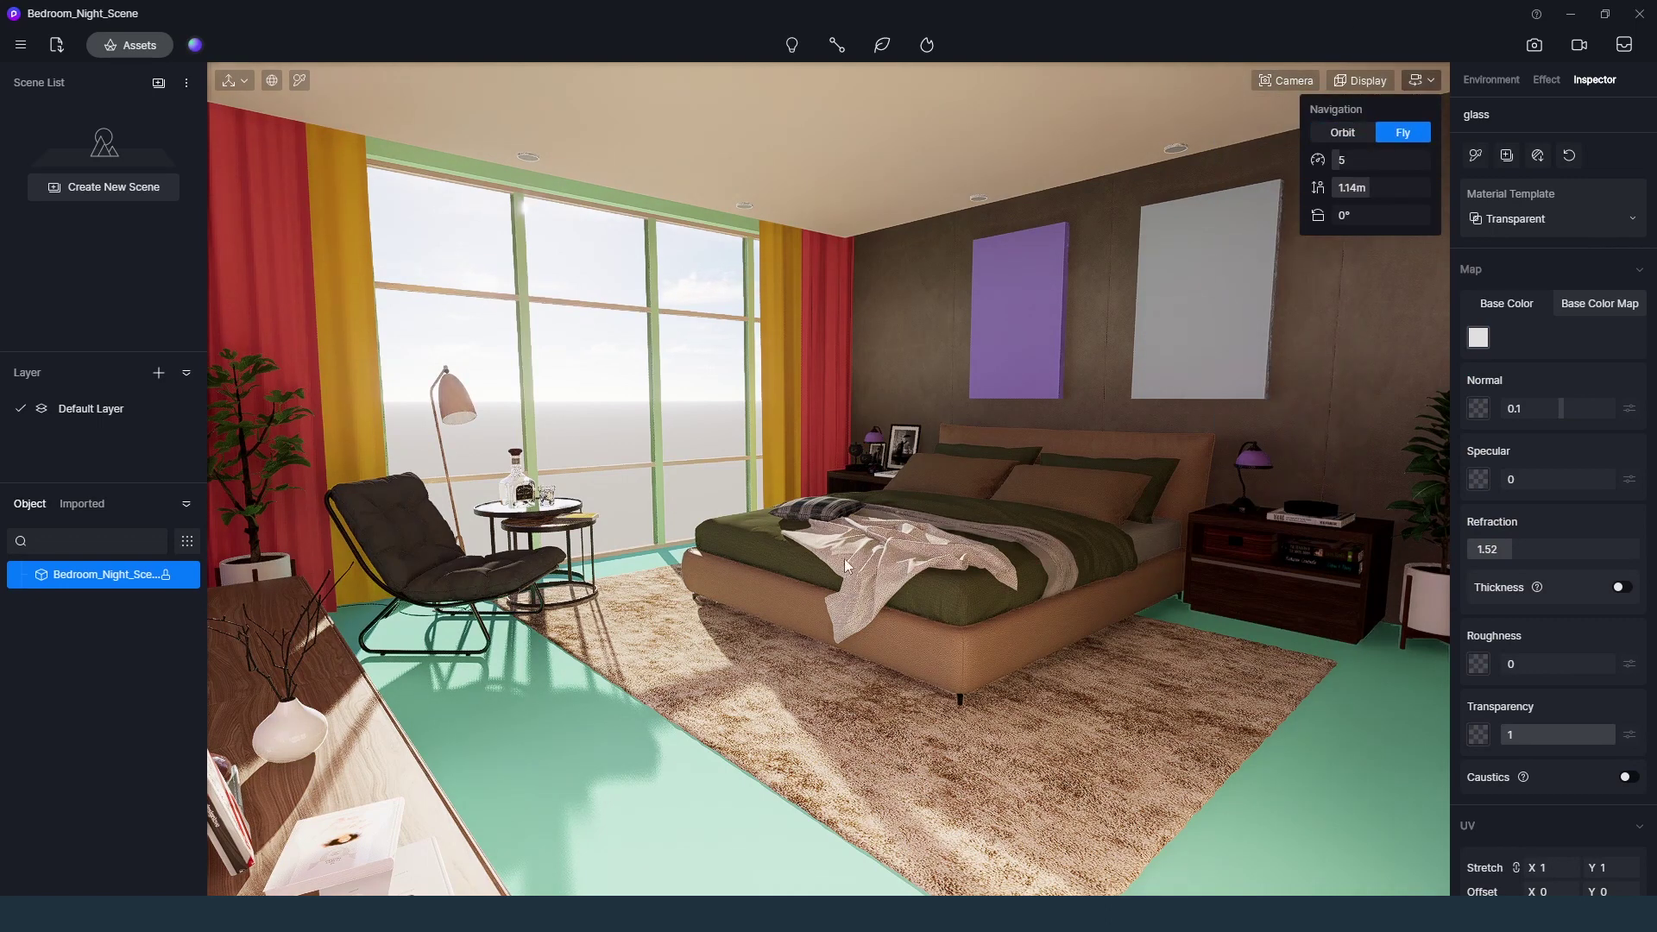
mouse_move(876, 591)
right_down()
mouse_move(857, 587)
mouse_move(878, 578)
right_up()
key(w)
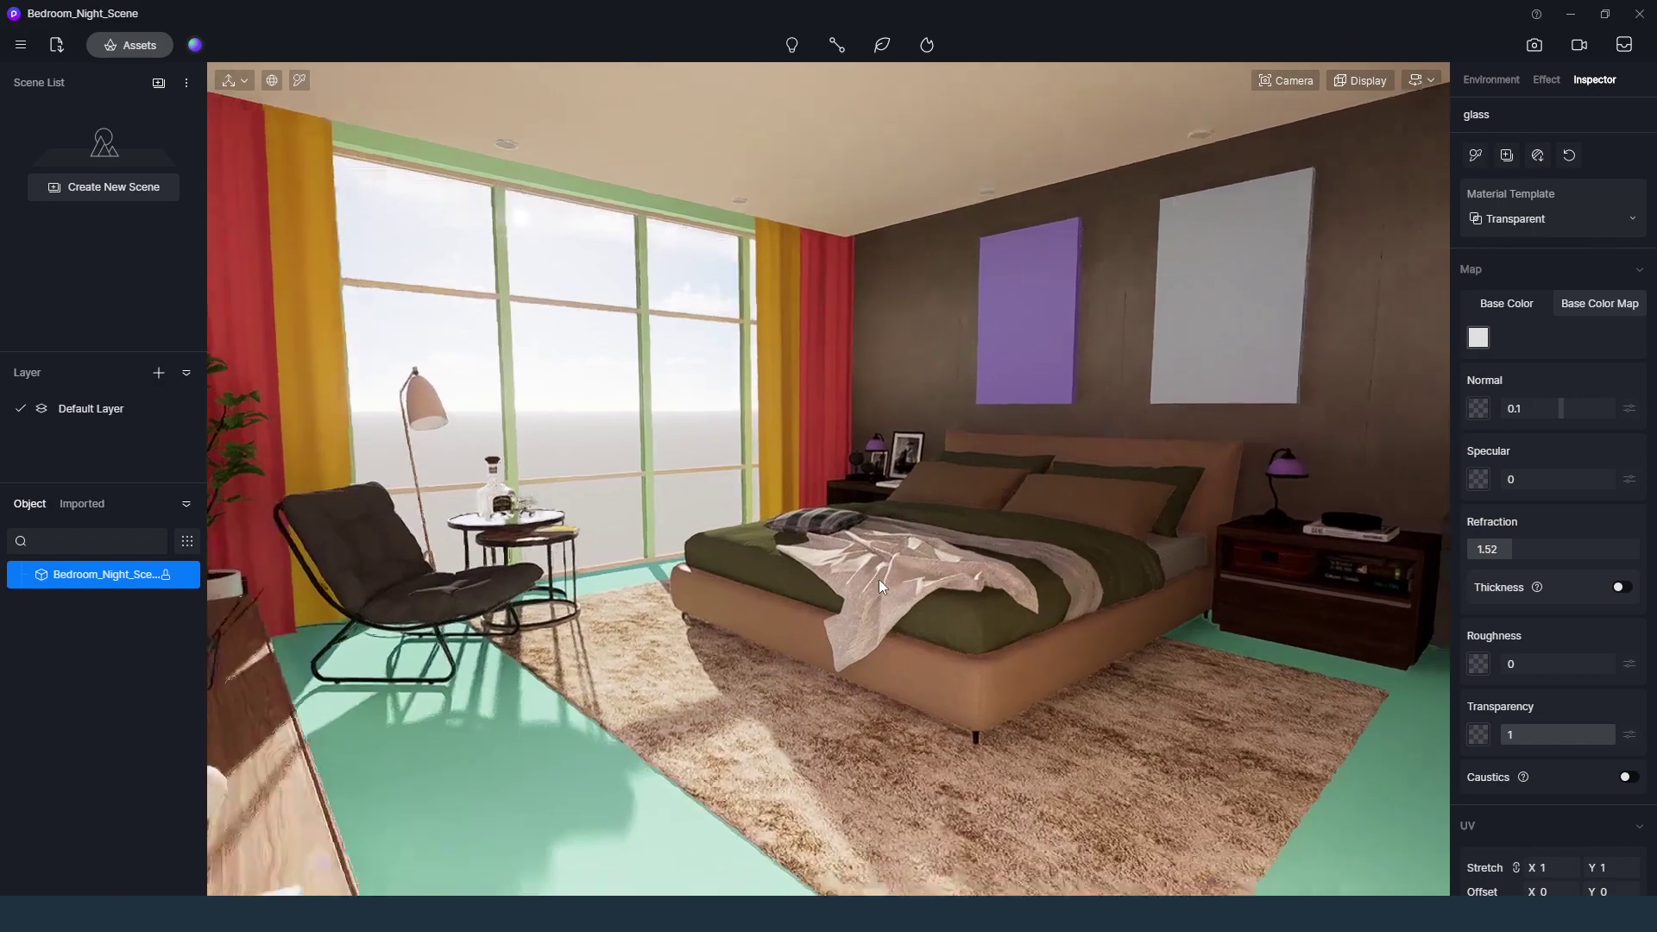
click(1286, 81)
drag(1300, 156, 1293, 156)
Apply the online Concrete Wall material to the TV wall and set its UV stretch to 3
right_drag(833, 609, 854, 262)
click(858, 262)
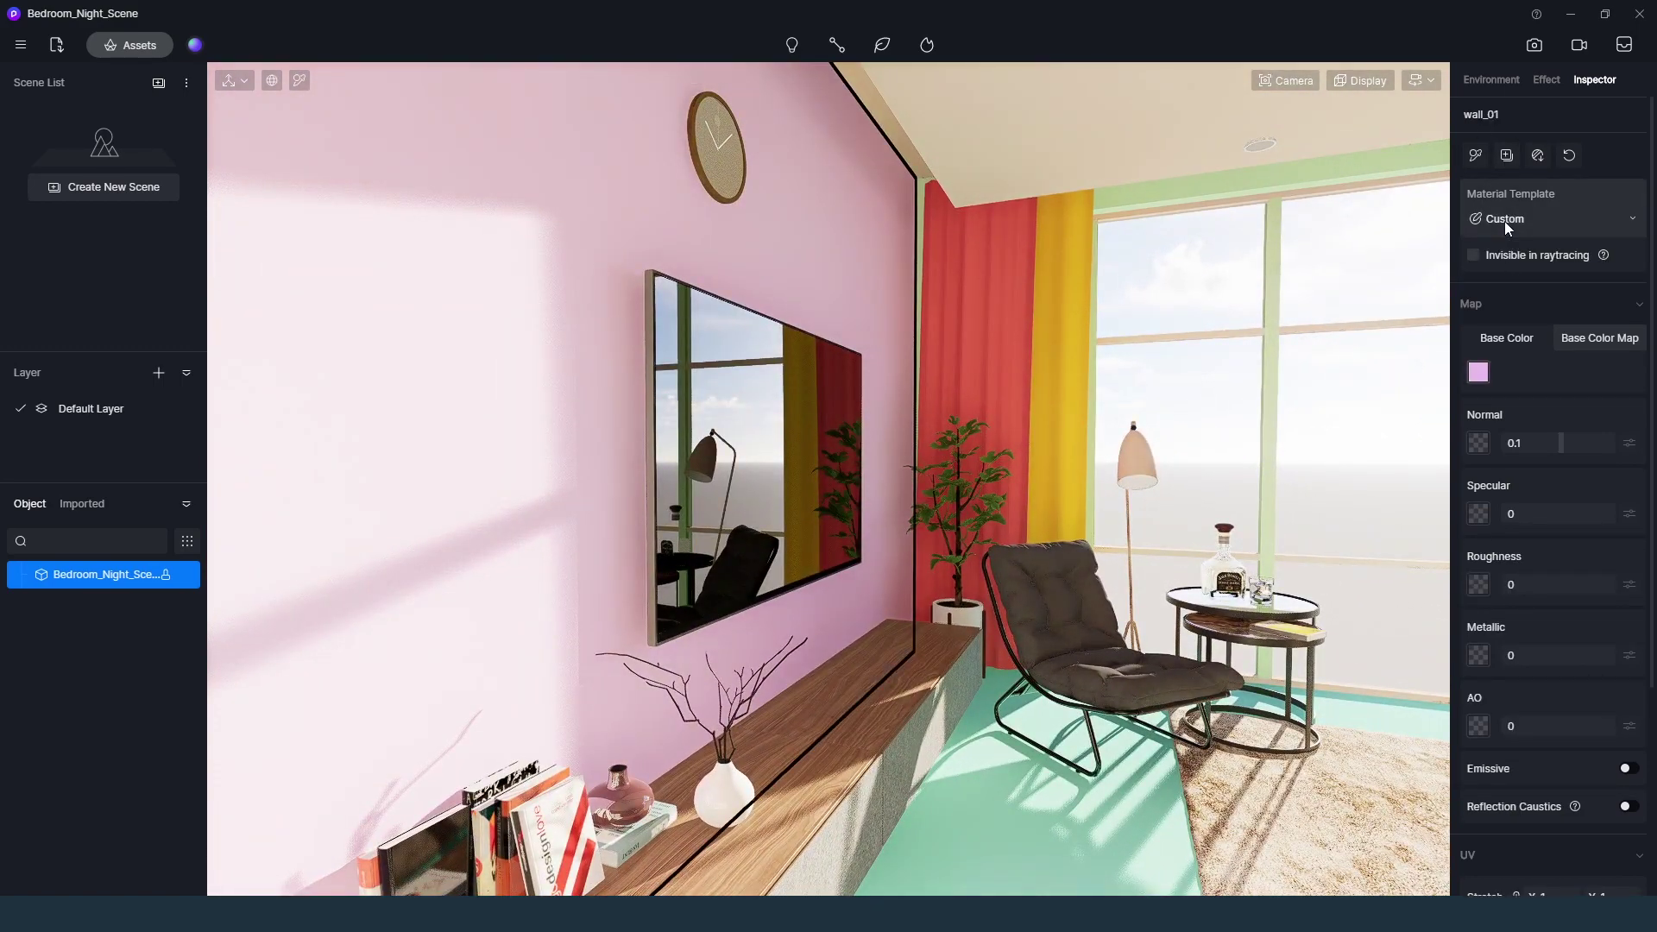
click(143, 49)
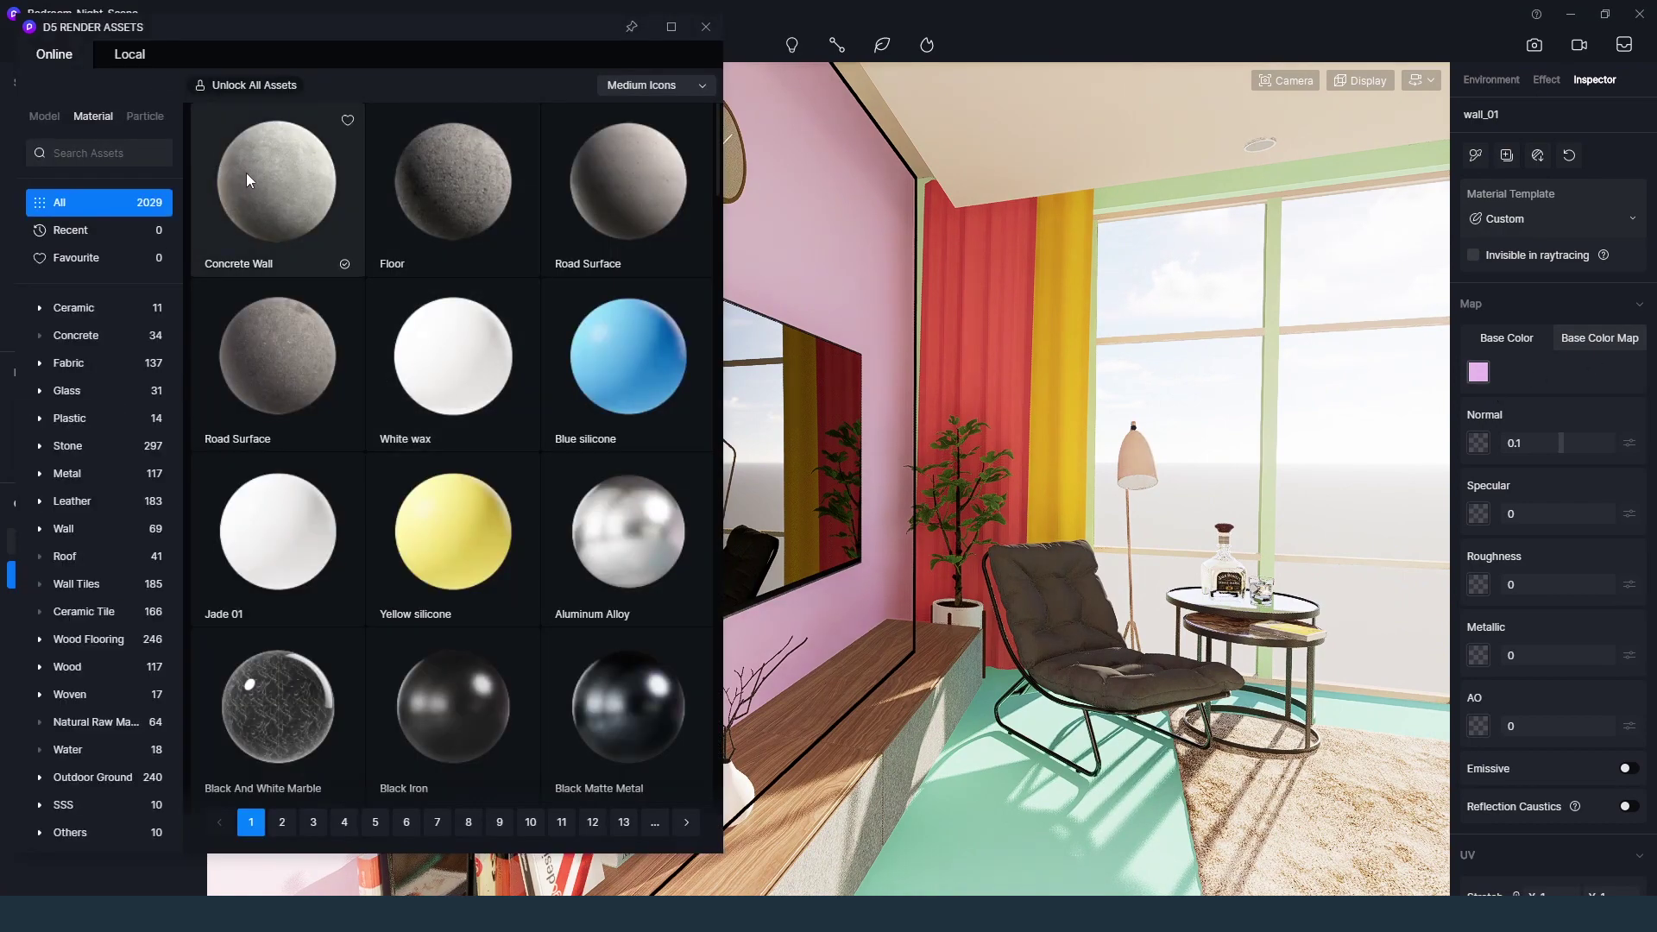
scroll(445, 431, down, 2)
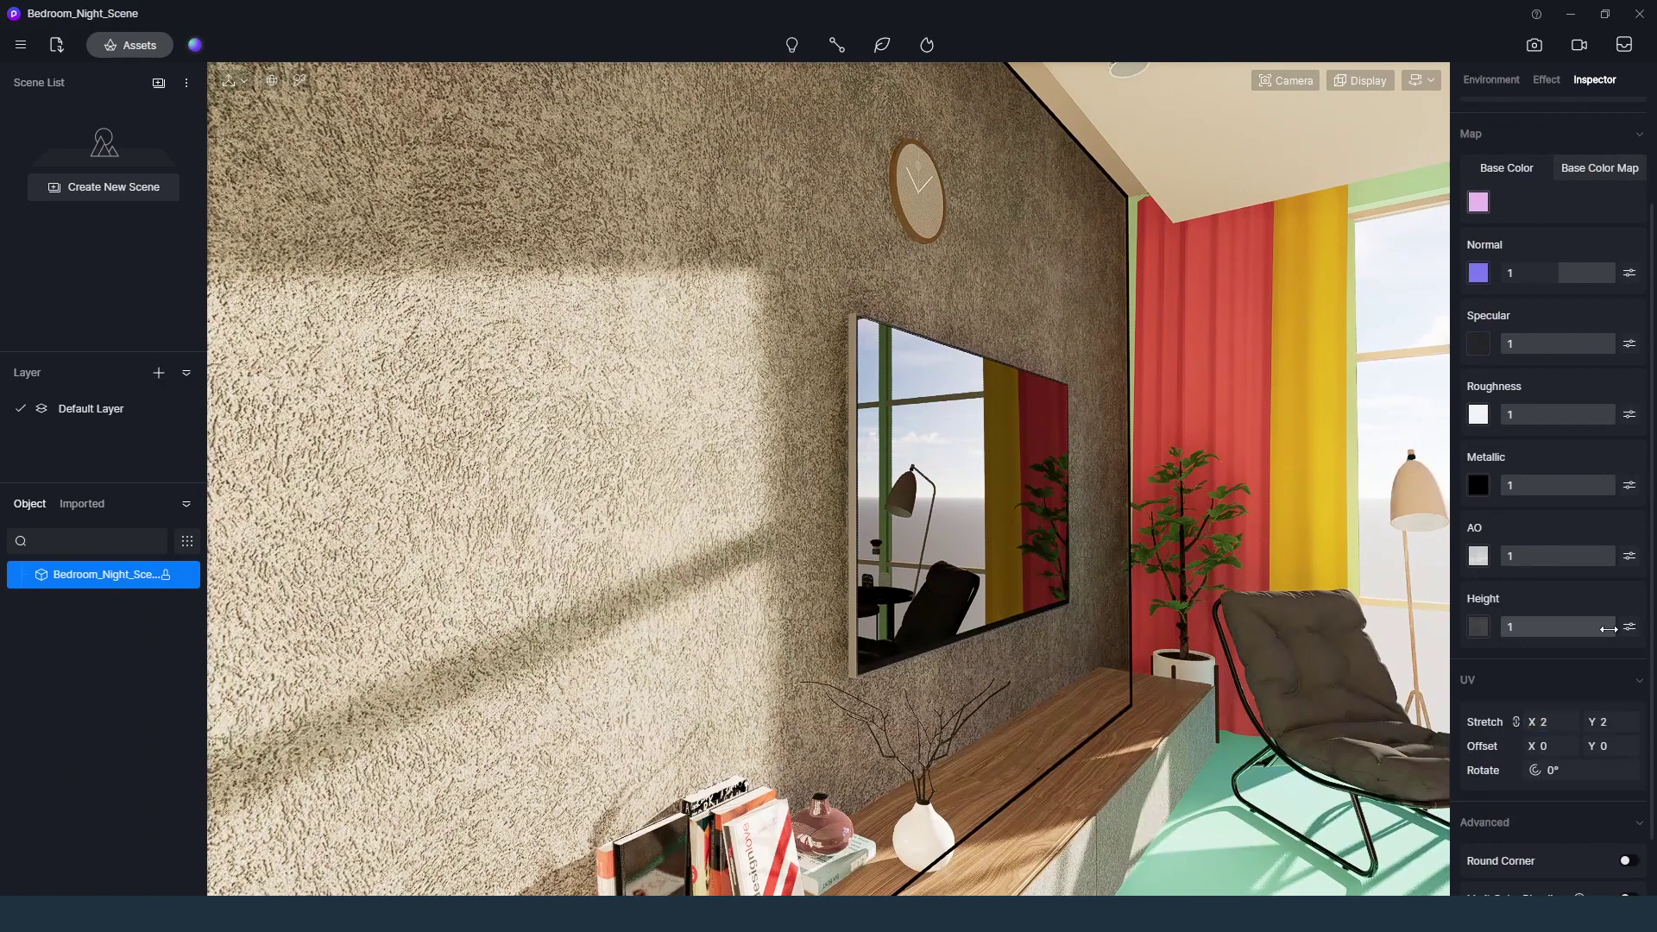
key(Return)
drag(1560, 728, 1573, 729)
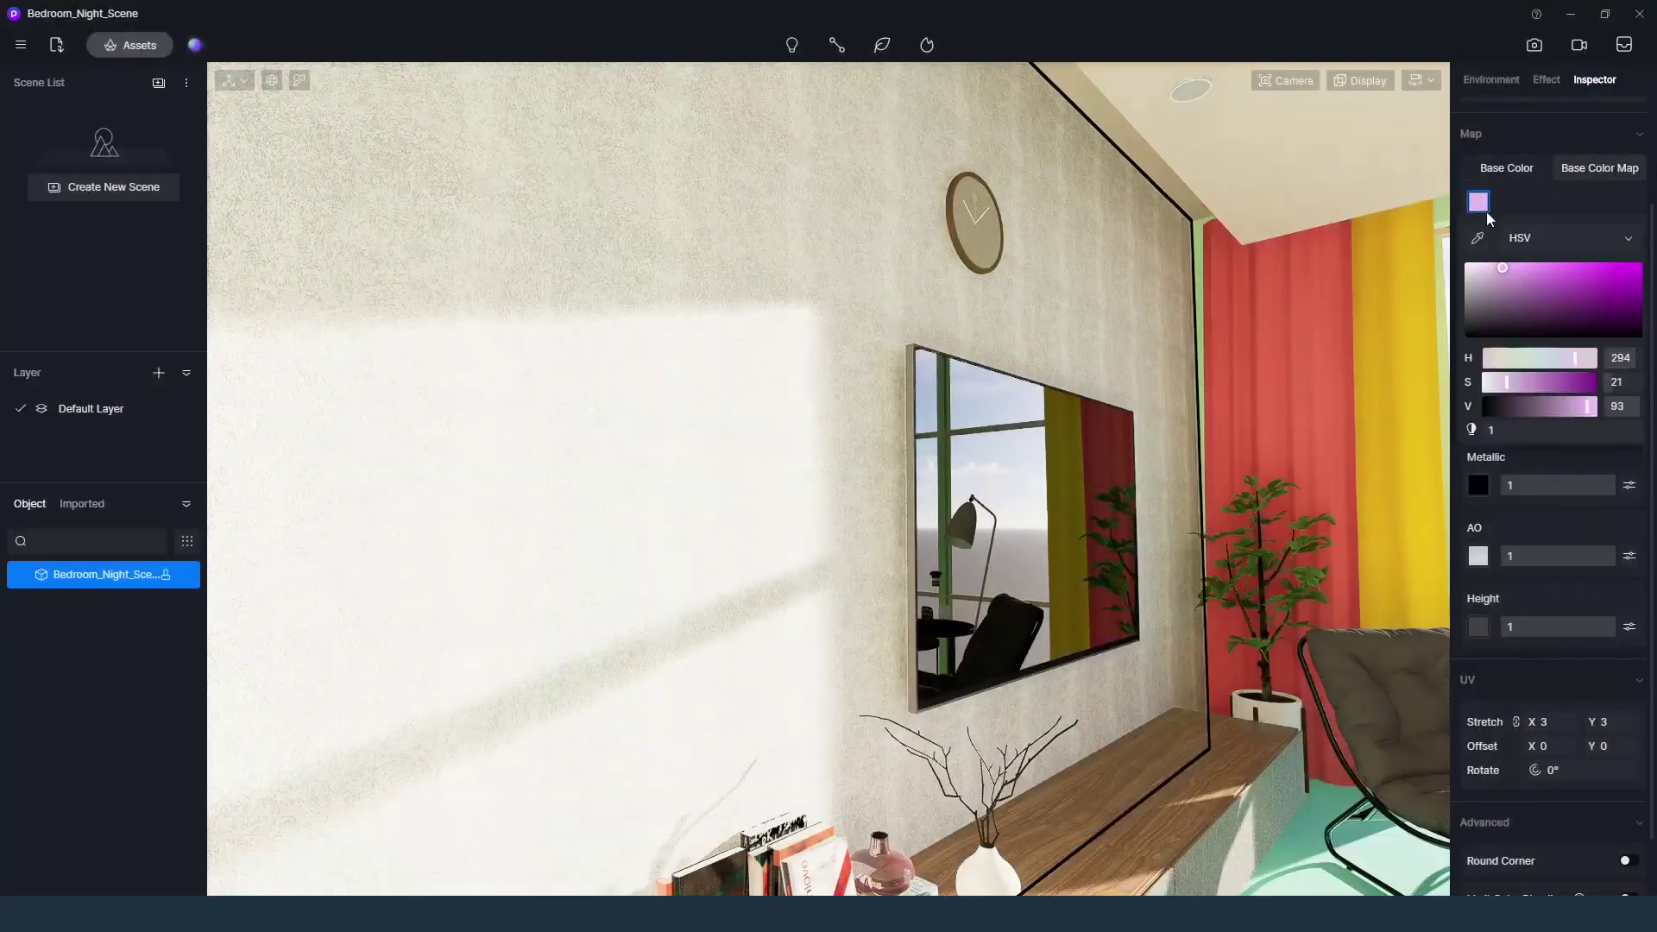
Darken the TV wall material's base color to near black and set its normal strength to -0.14
click(1477, 202)
click(1595, 207)
drag(1601, 273, 1551, 273)
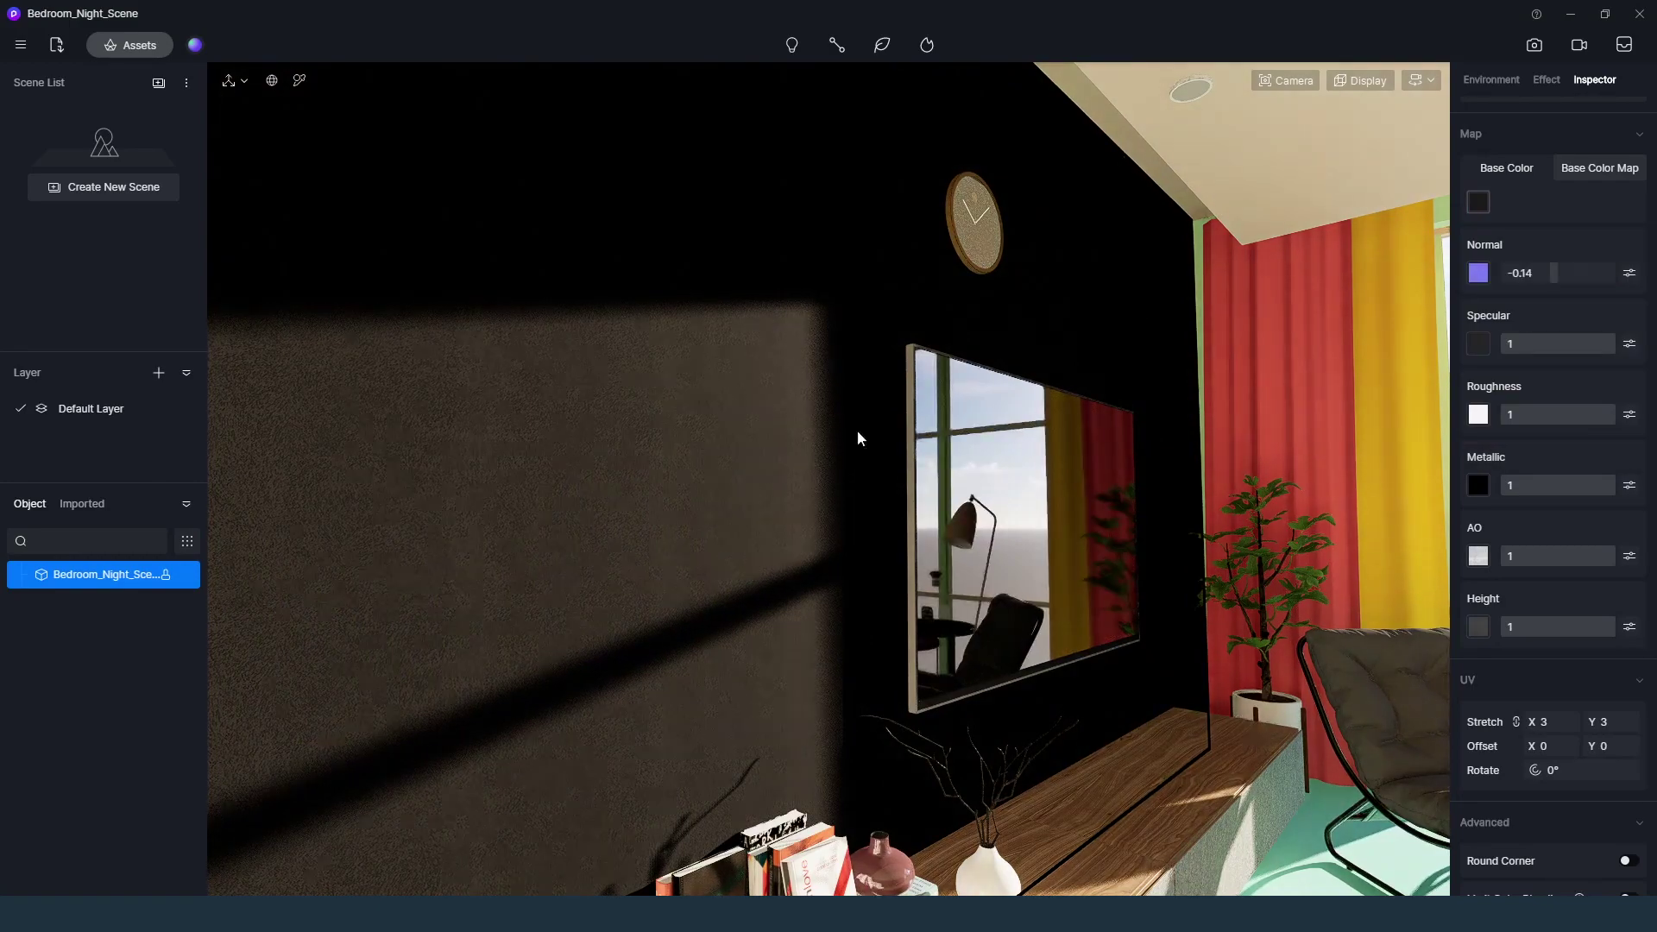
scroll(828, 431, up, 3)
right_drag(835, 428, 806, 454)
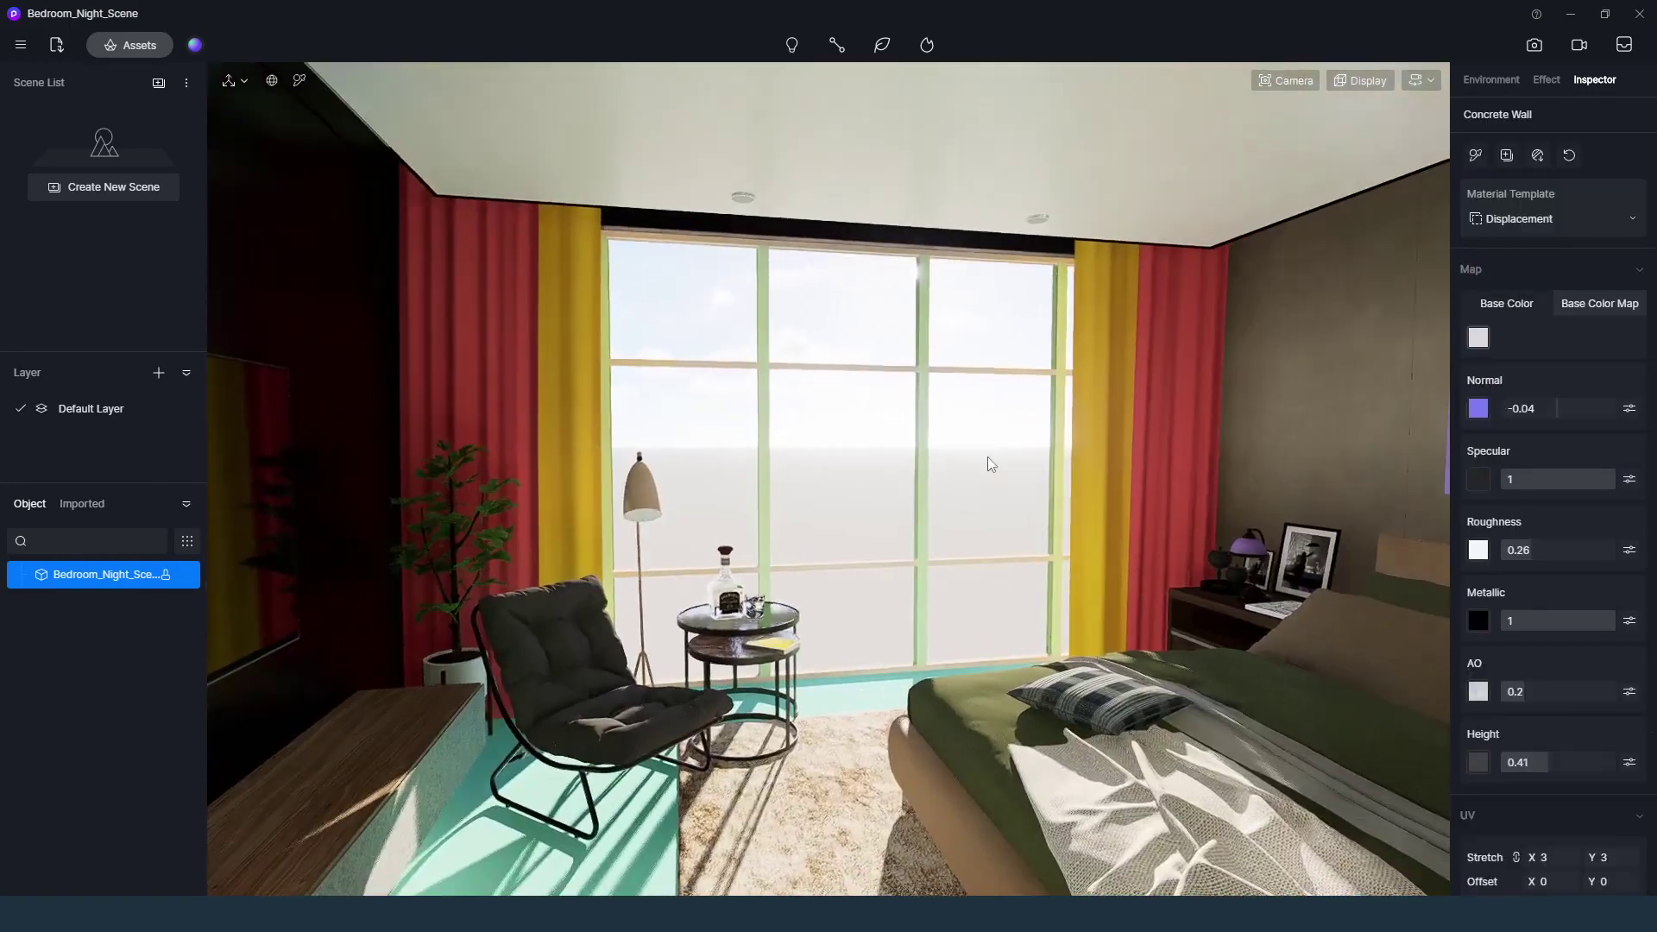
Set the leather wall behind the bed to specular 0.5, lower its roughness, and darken its base color
right_drag(988, 457, 1446, 519)
drag(1562, 508, 1559, 511)
mouse_move(1556, 582)
mouse_down()
mouse_move(1519, 582)
mouse_move(1533, 582)
mouse_up()
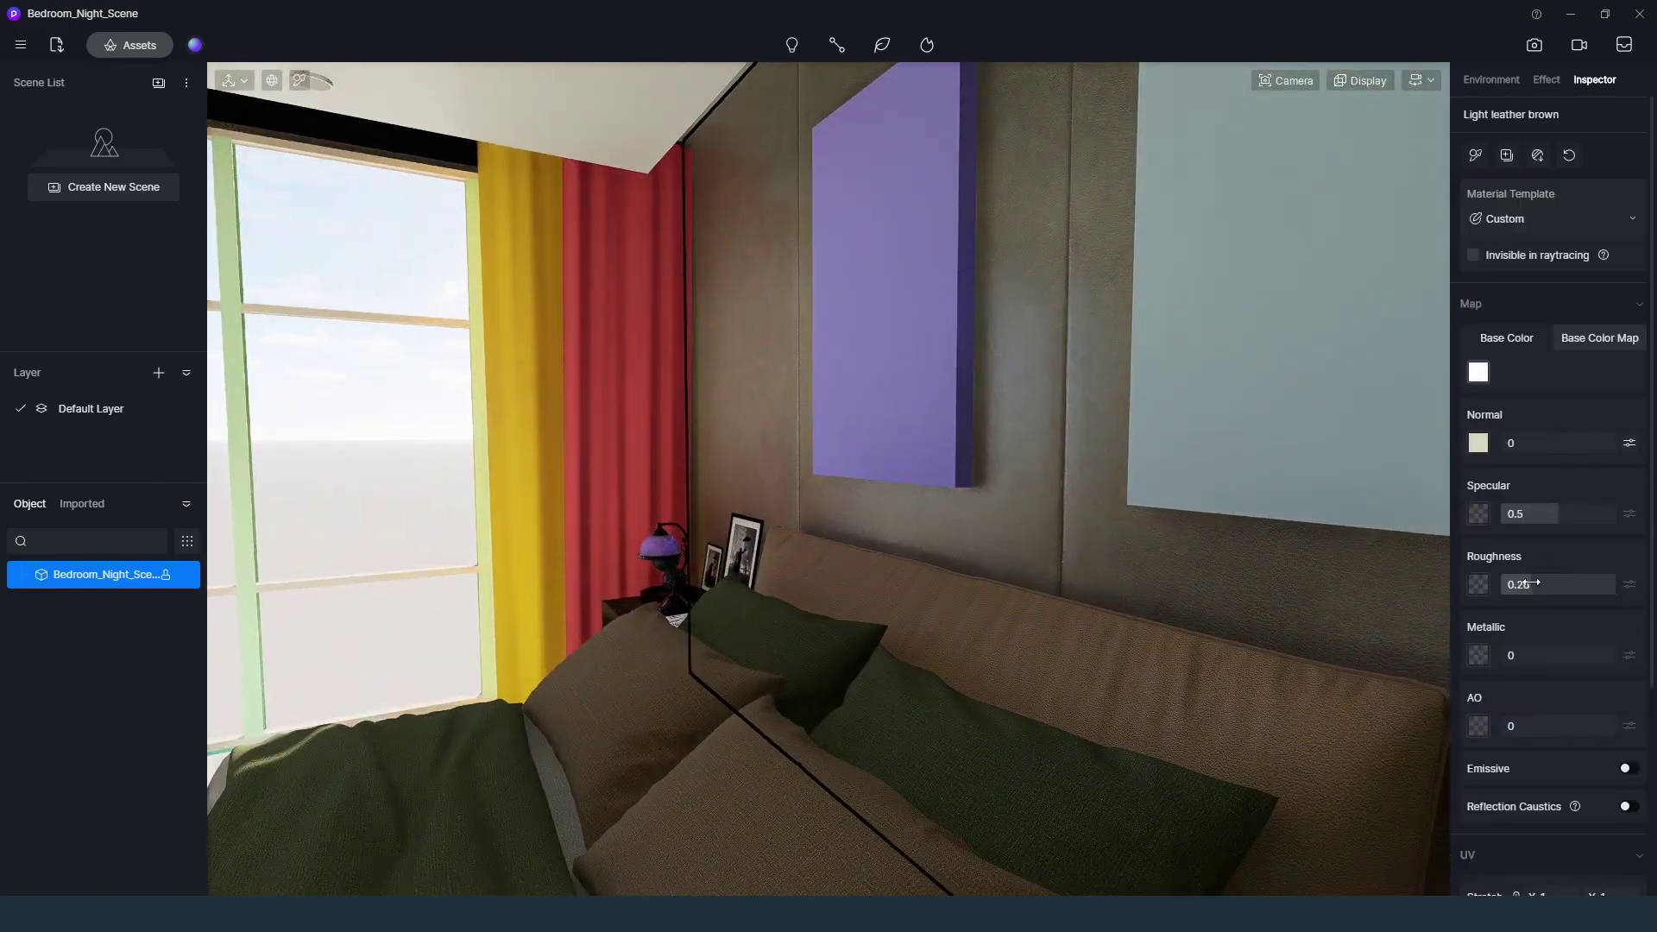
scroll(1085, 455, up, 2)
right_drag(1086, 455, 1089, 438)
click(1480, 373)
drag(1469, 442, 1457, 460)
scroll(981, 520, down, 4)
Pick a material in the bed area, make its base color white, raise its specular, and lower its roughness
right_drag(961, 540, 1089, 668)
scroll(1003, 650, down, 4)
scroll(1105, 616, up, 3)
click(1106, 616)
click(1479, 373)
drag(1519, 453, 1347, 374)
click(1526, 378)
drag(1523, 513, 1578, 513)
mouse_move(1519, 587)
mouse_down()
mouse_move(1488, 593)
mouse_move(1510, 591)
mouse_up()
Pick another material in the bedroom and raise its specular value
right_drag(1096, 656, 1091, 675)
scroll(1091, 675, up, 2)
middle_drag(1091, 675, 682, 661)
click(682, 660)
click(682, 660)
click(681, 661)
drag(1507, 515, 1568, 516)
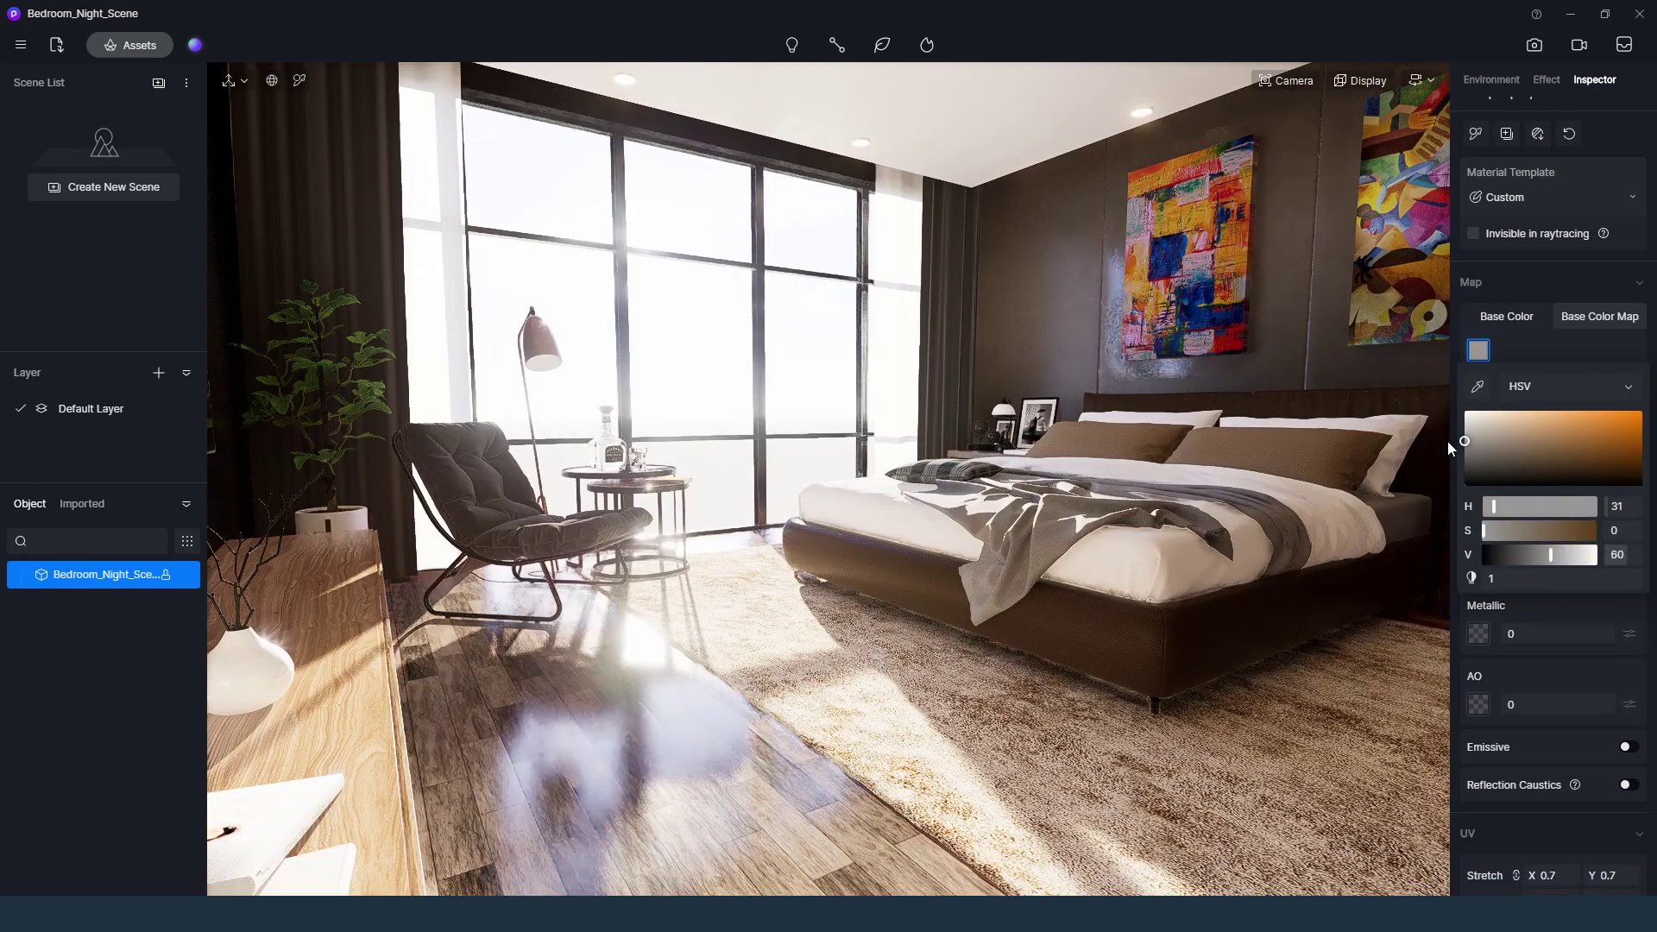
Change the wood floor material's base color to a dark brown
drag(1519, 437, 1574, 457)
click(1478, 350)
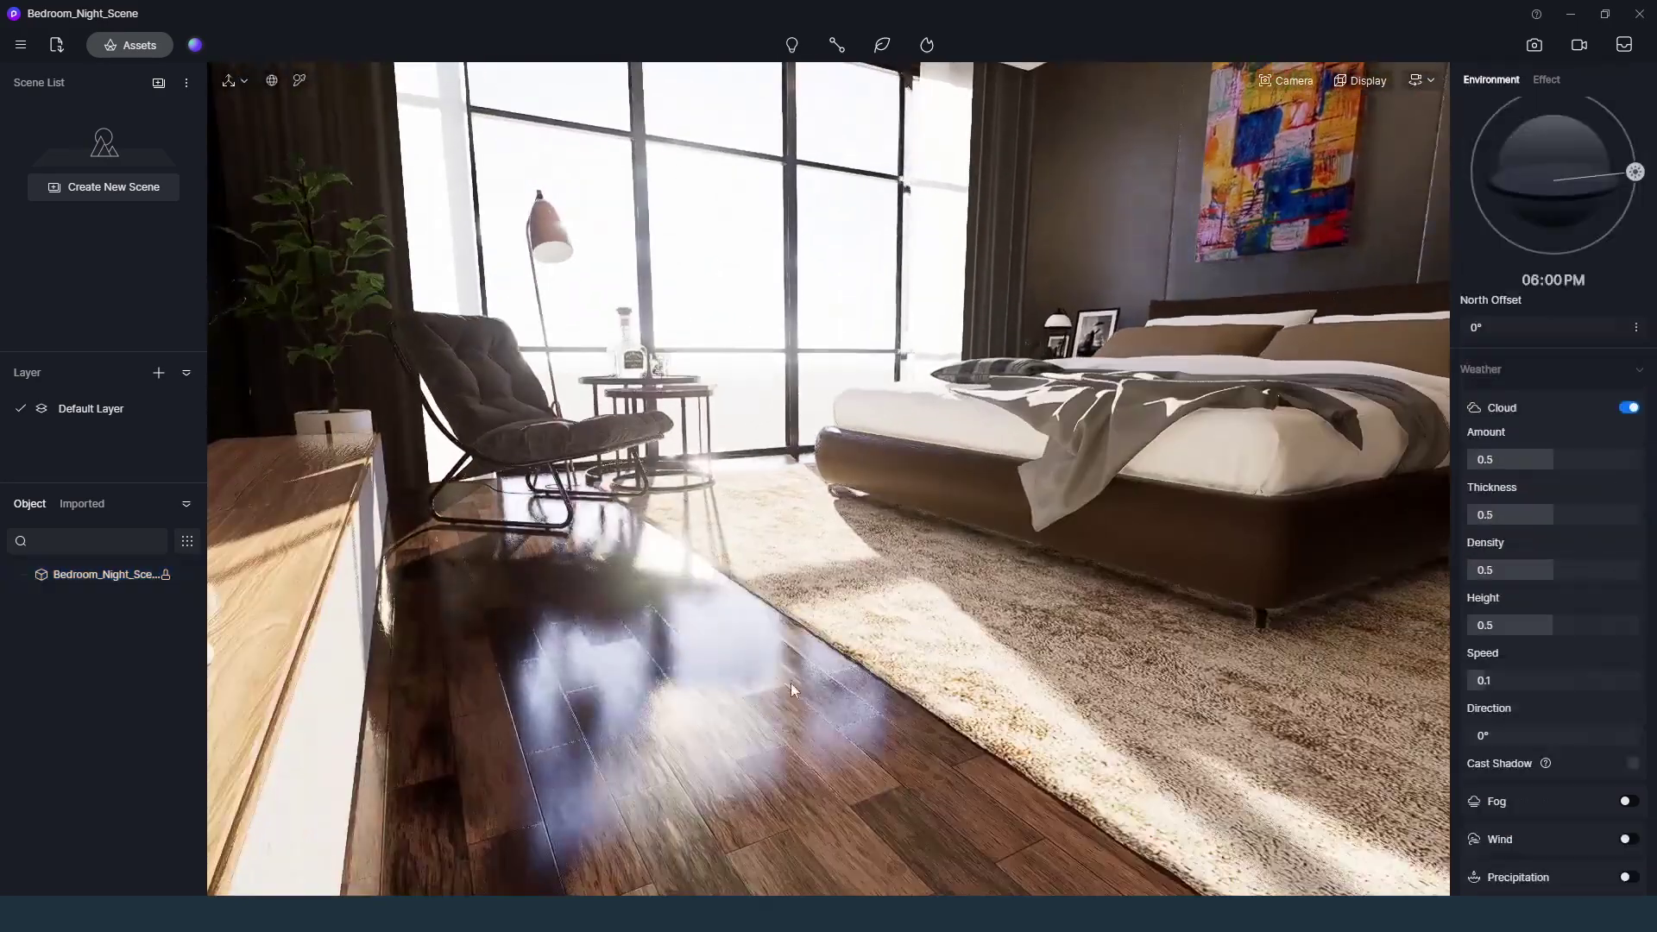
click(790, 681)
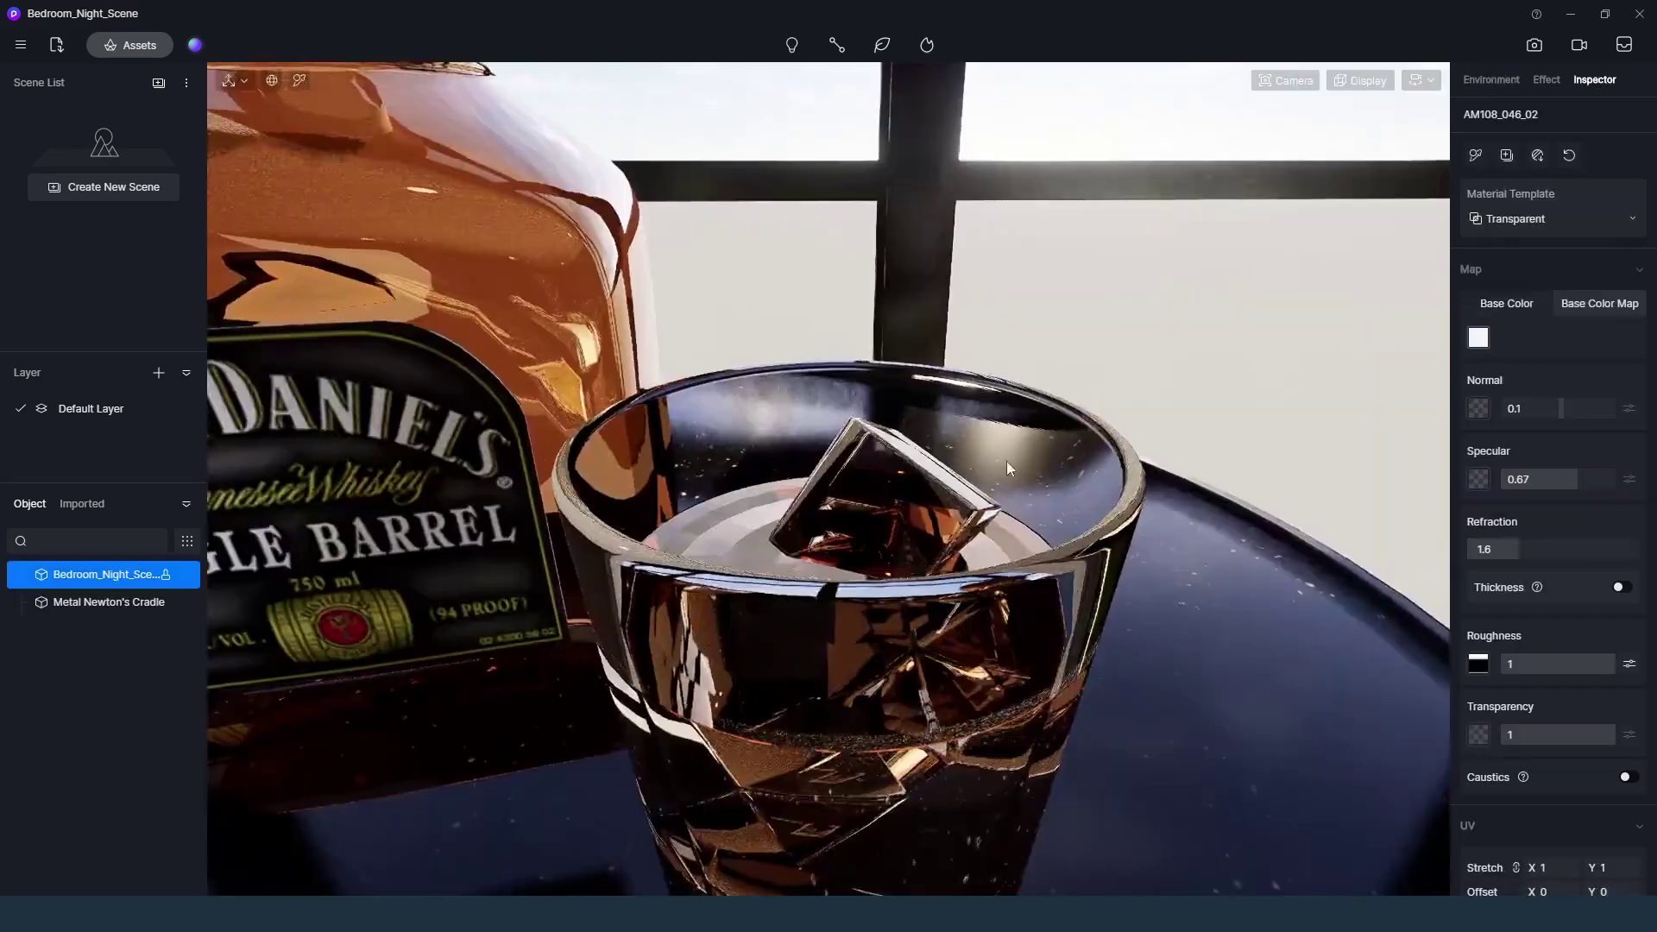
Load the B_normal-oz image as the whiskey glass material's normal map and set its normal strength to 0.49
scroll(840, 530, down, 2)
middle_drag(841, 530, 849, 466)
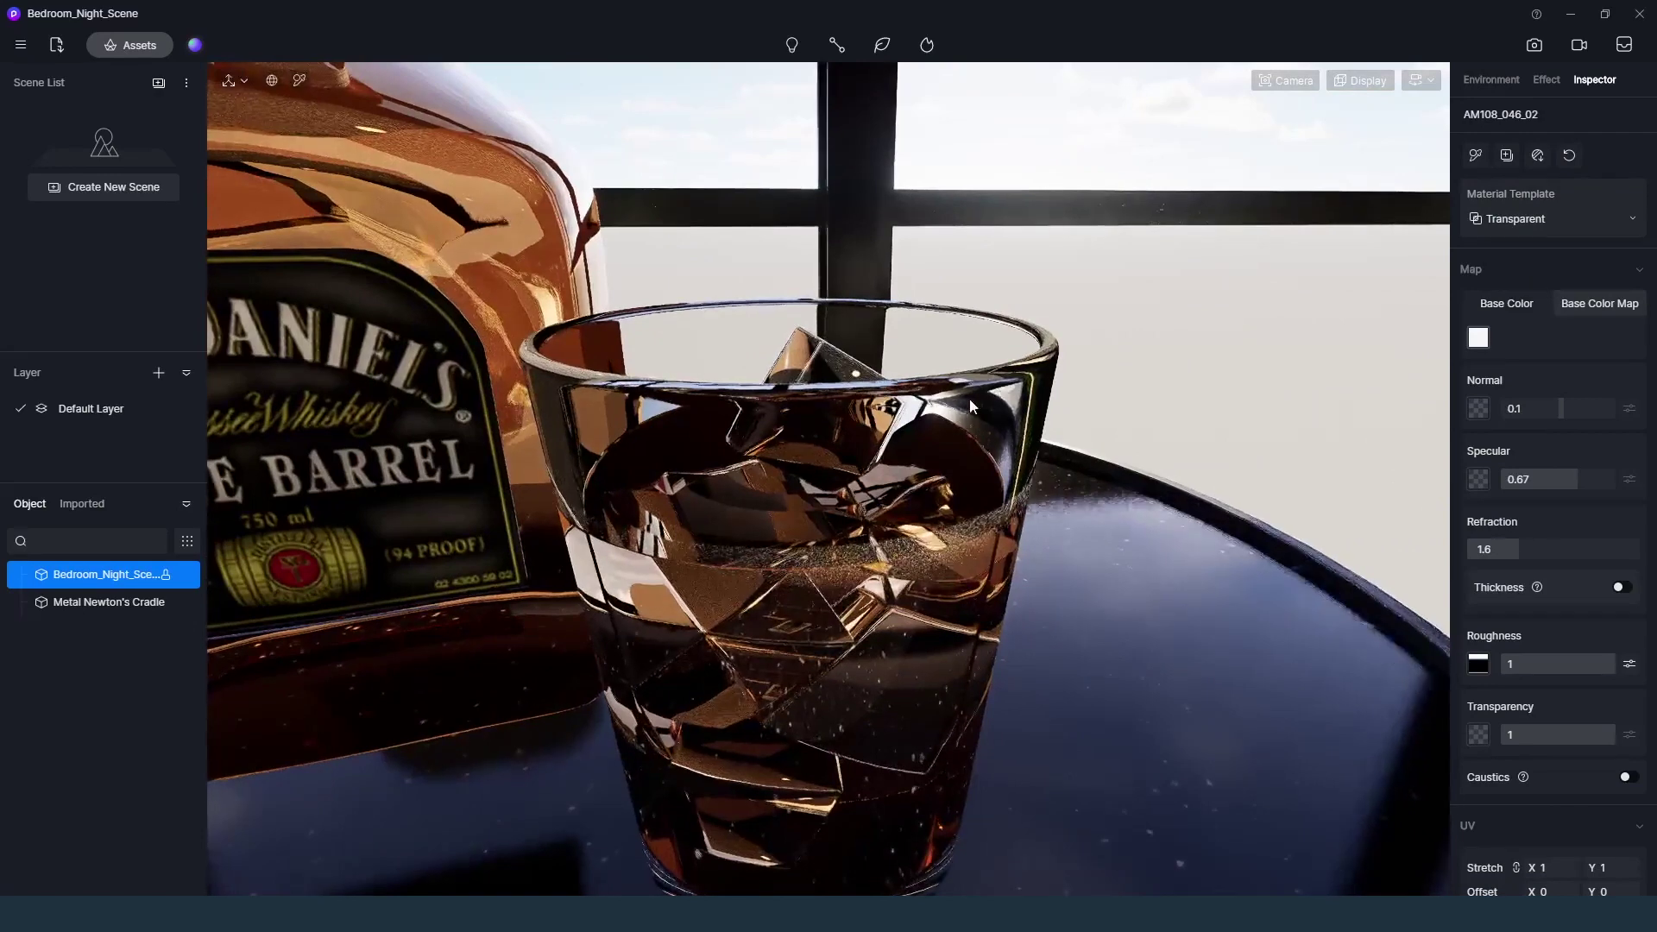
key(Escape)
click(1024, 311)
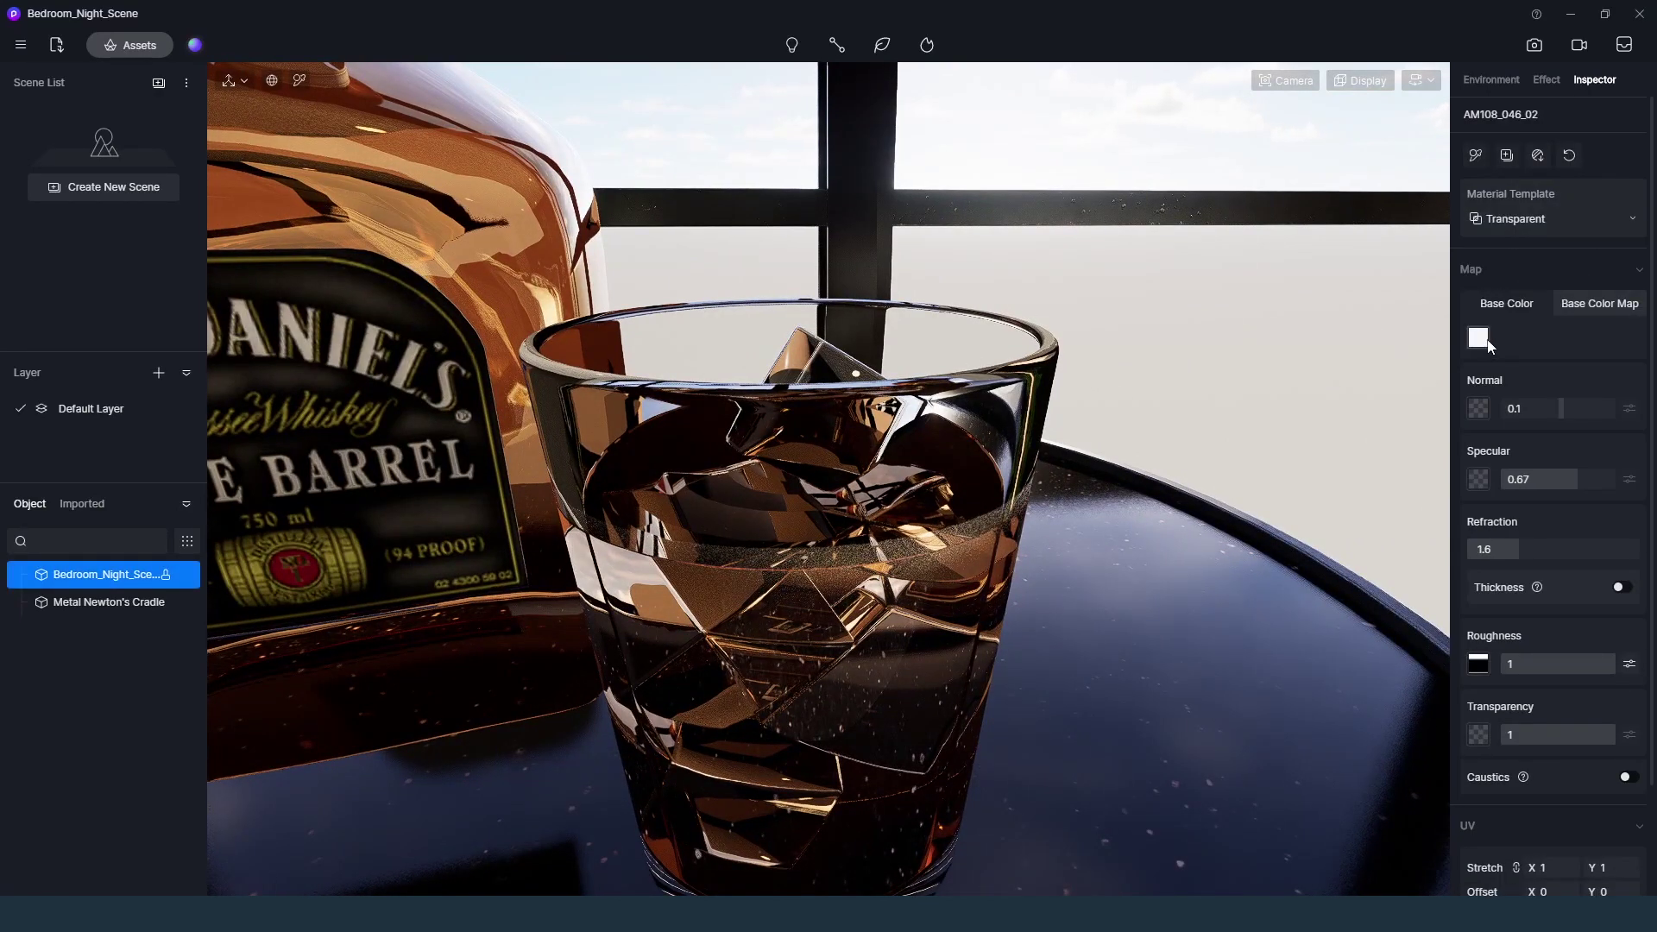
click(1481, 408)
double_click(296, 152)
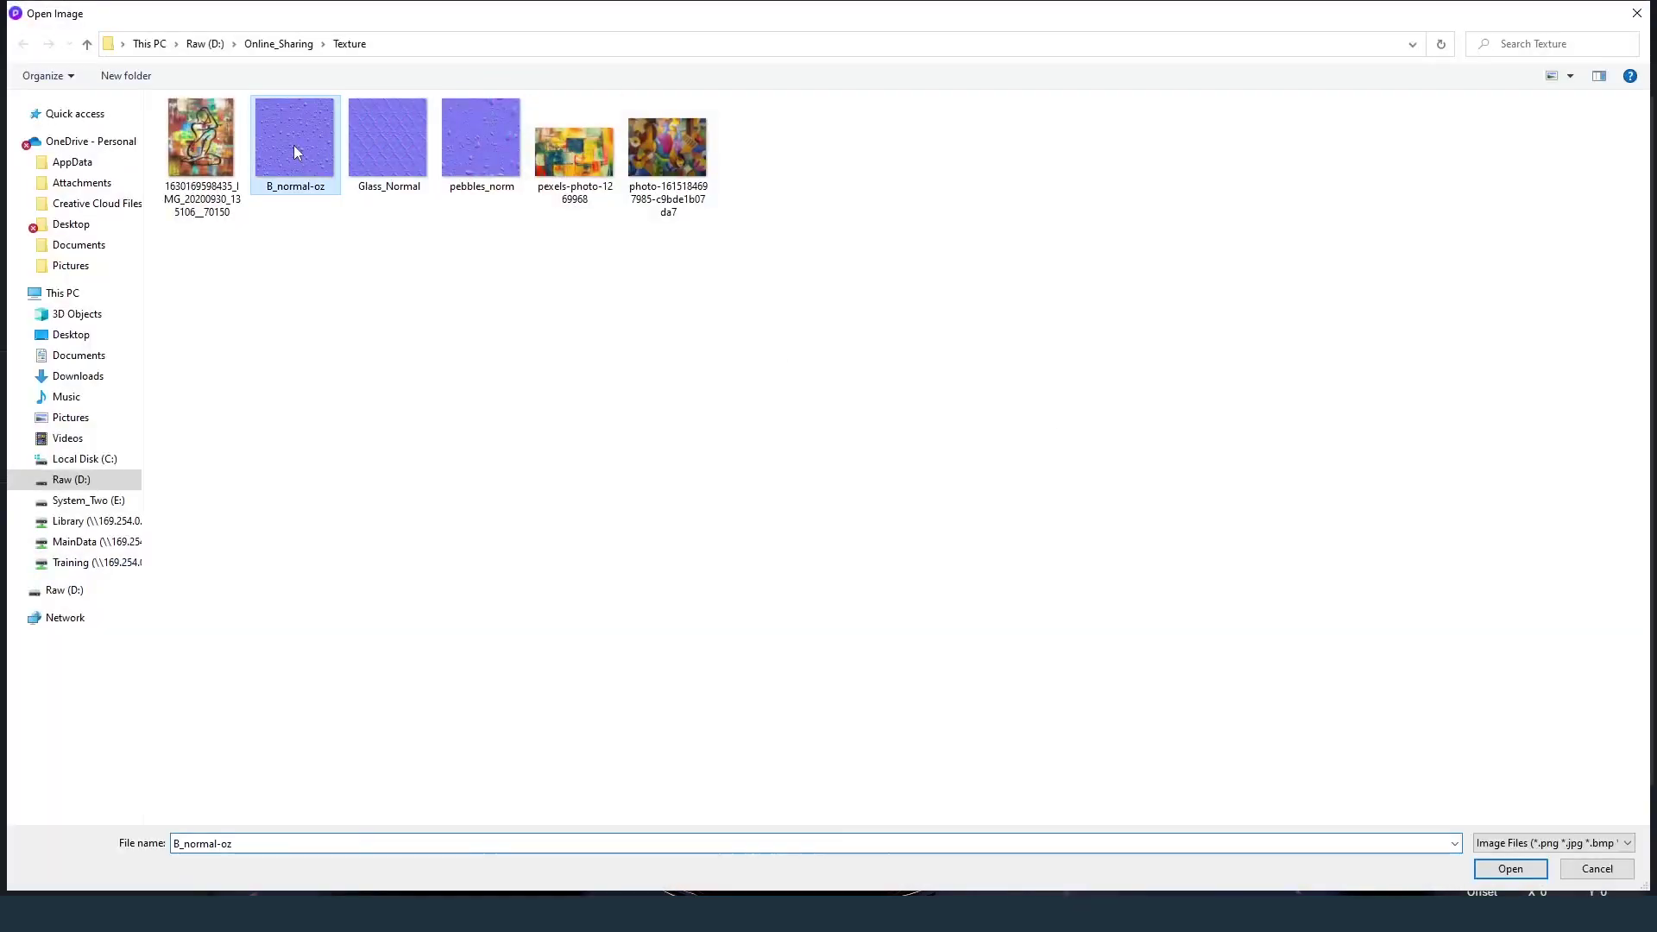
right_drag(716, 545, 764, 544)
drag(1561, 408, 1586, 411)
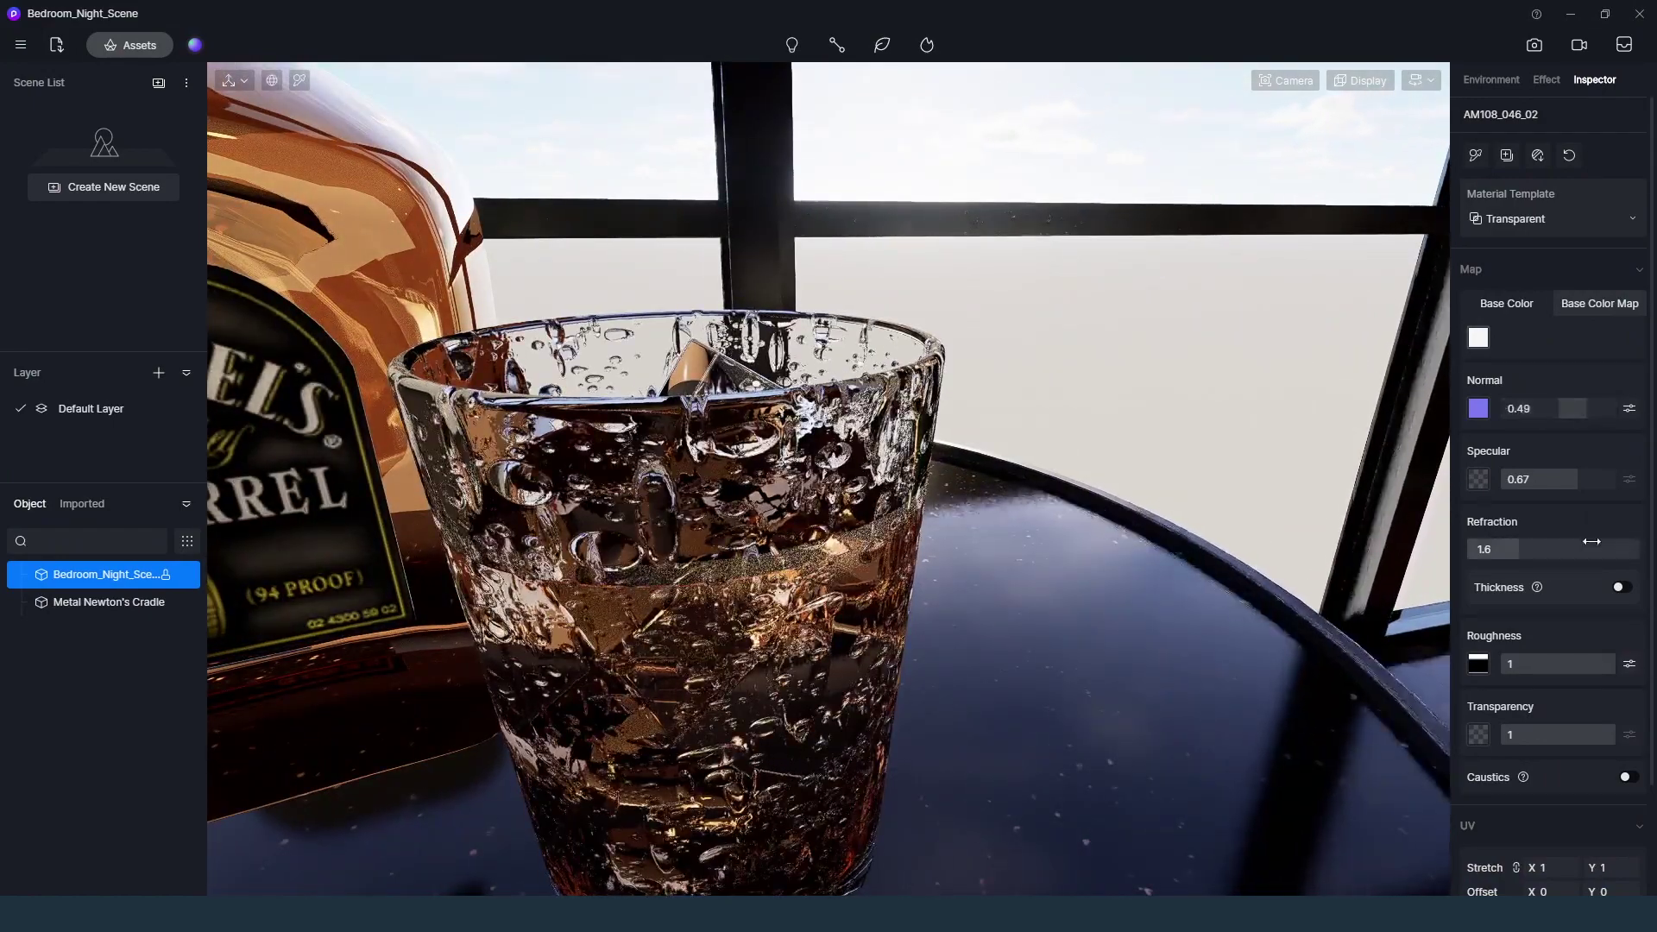
Set the whiskey glass material's UV stretch to 3
scroll(1570, 724, down, 3)
text(3)
key(Tab)
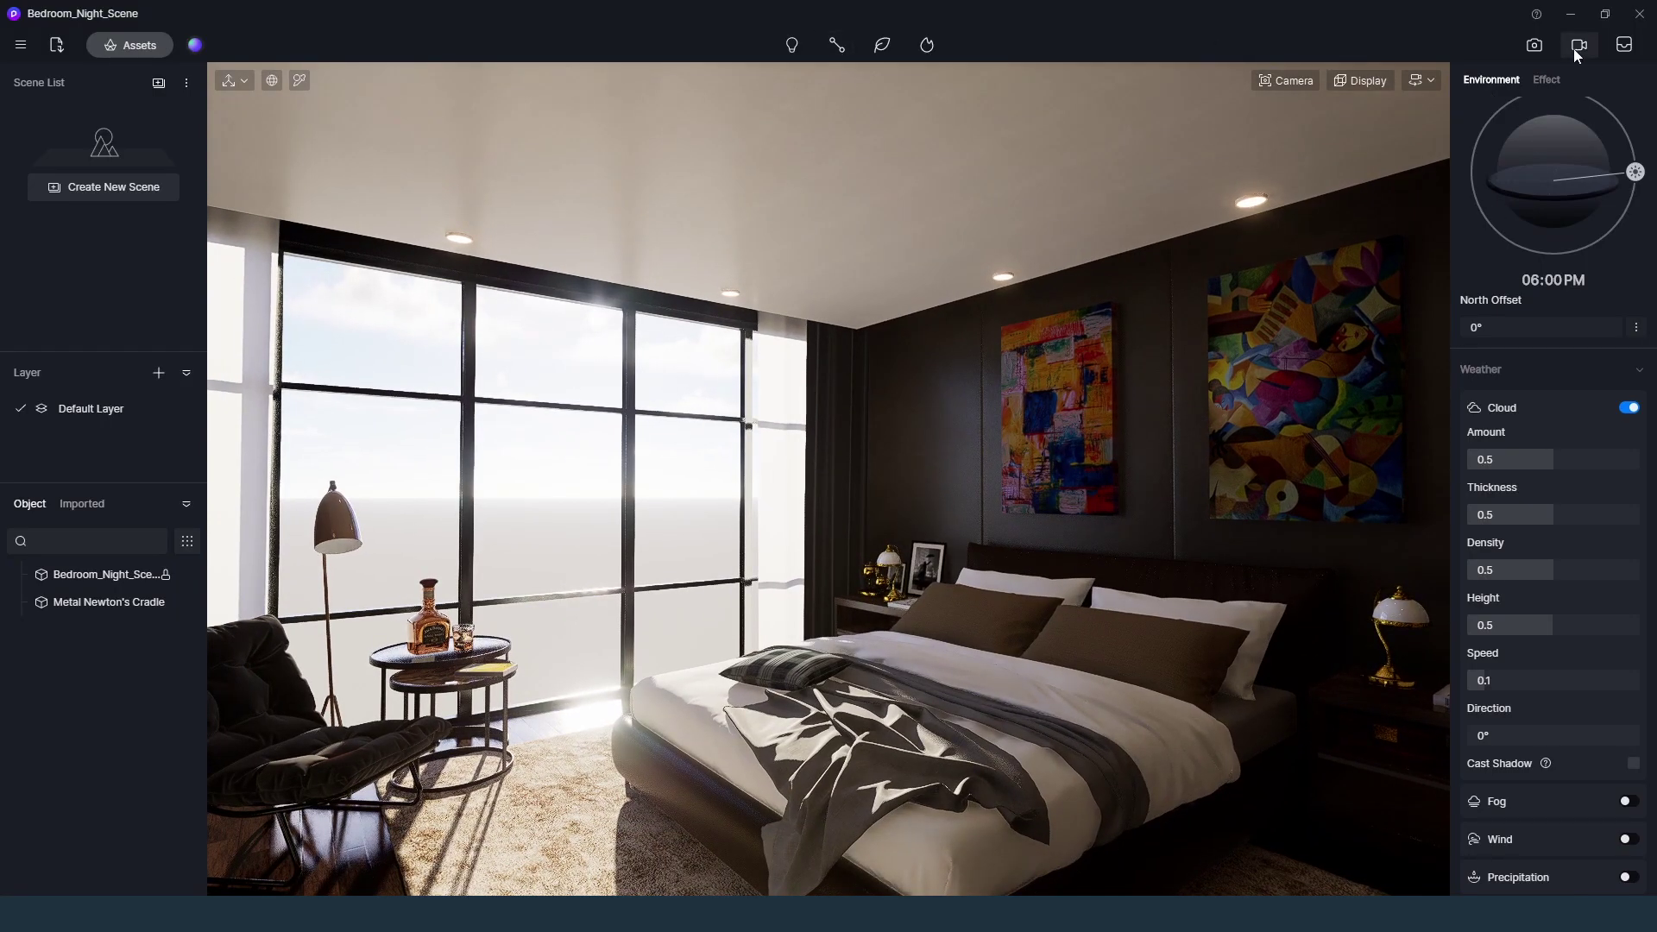
Change the environment's time of day to 10:22 PM for a night scene
drag(1635, 172, 1586, 247)
right_drag(776, 470, 898, 562)
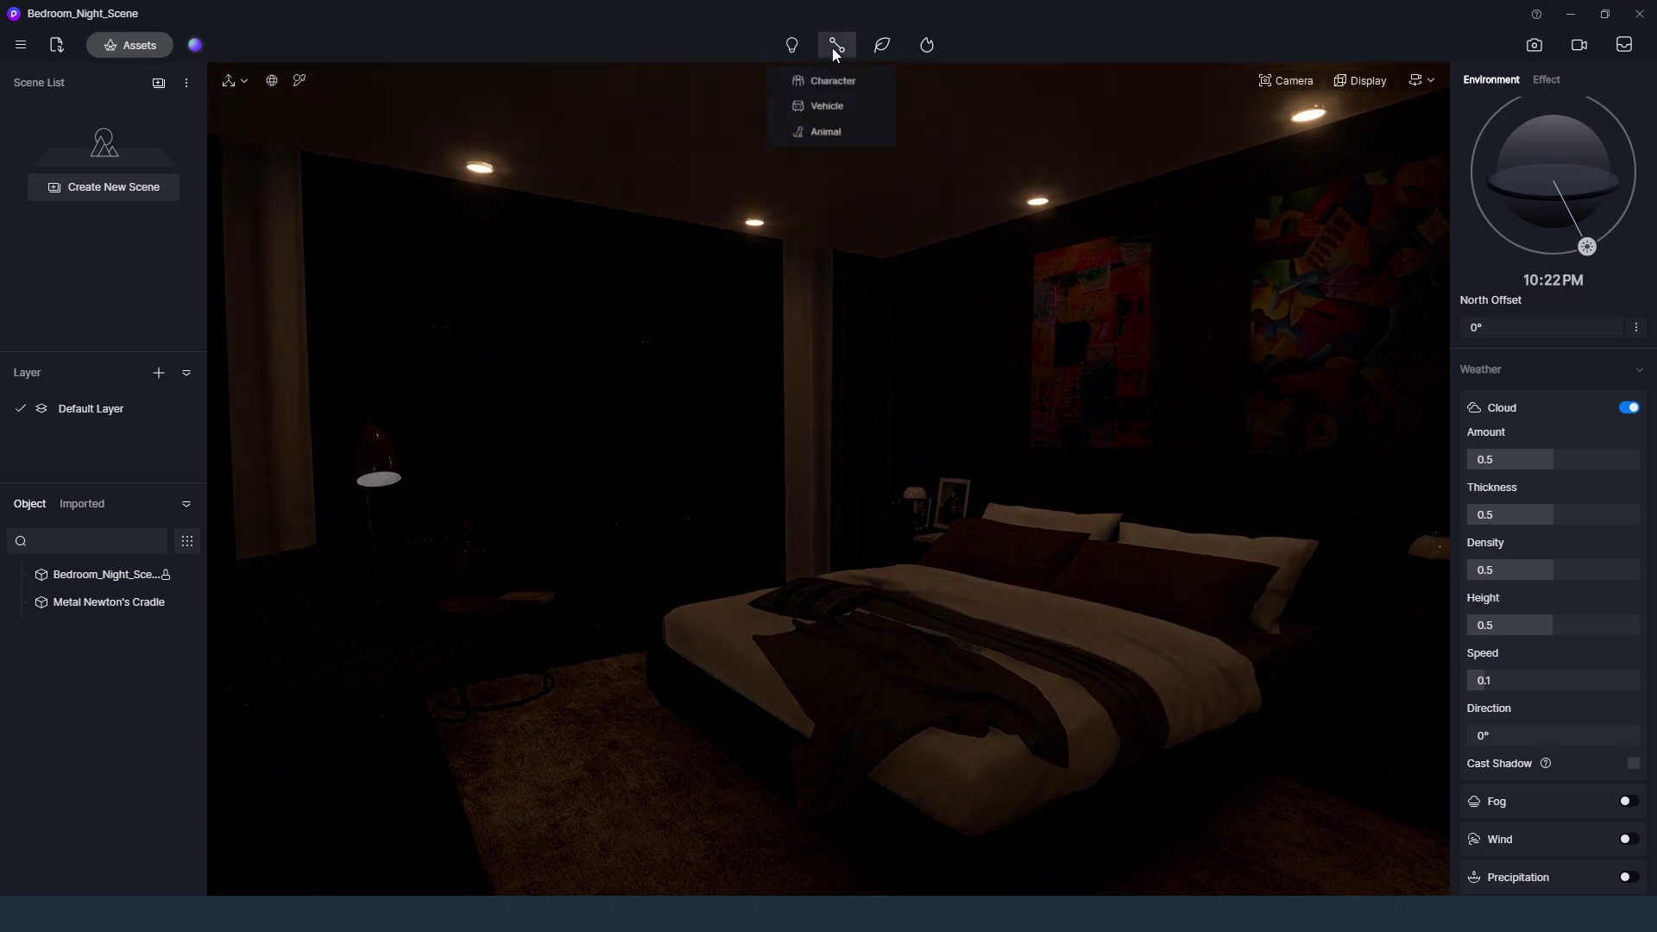
Add a strip light and move it up into the ceiling recess along the bed wall, at about X 1930, Z 2617
mouse_move(792, 48)
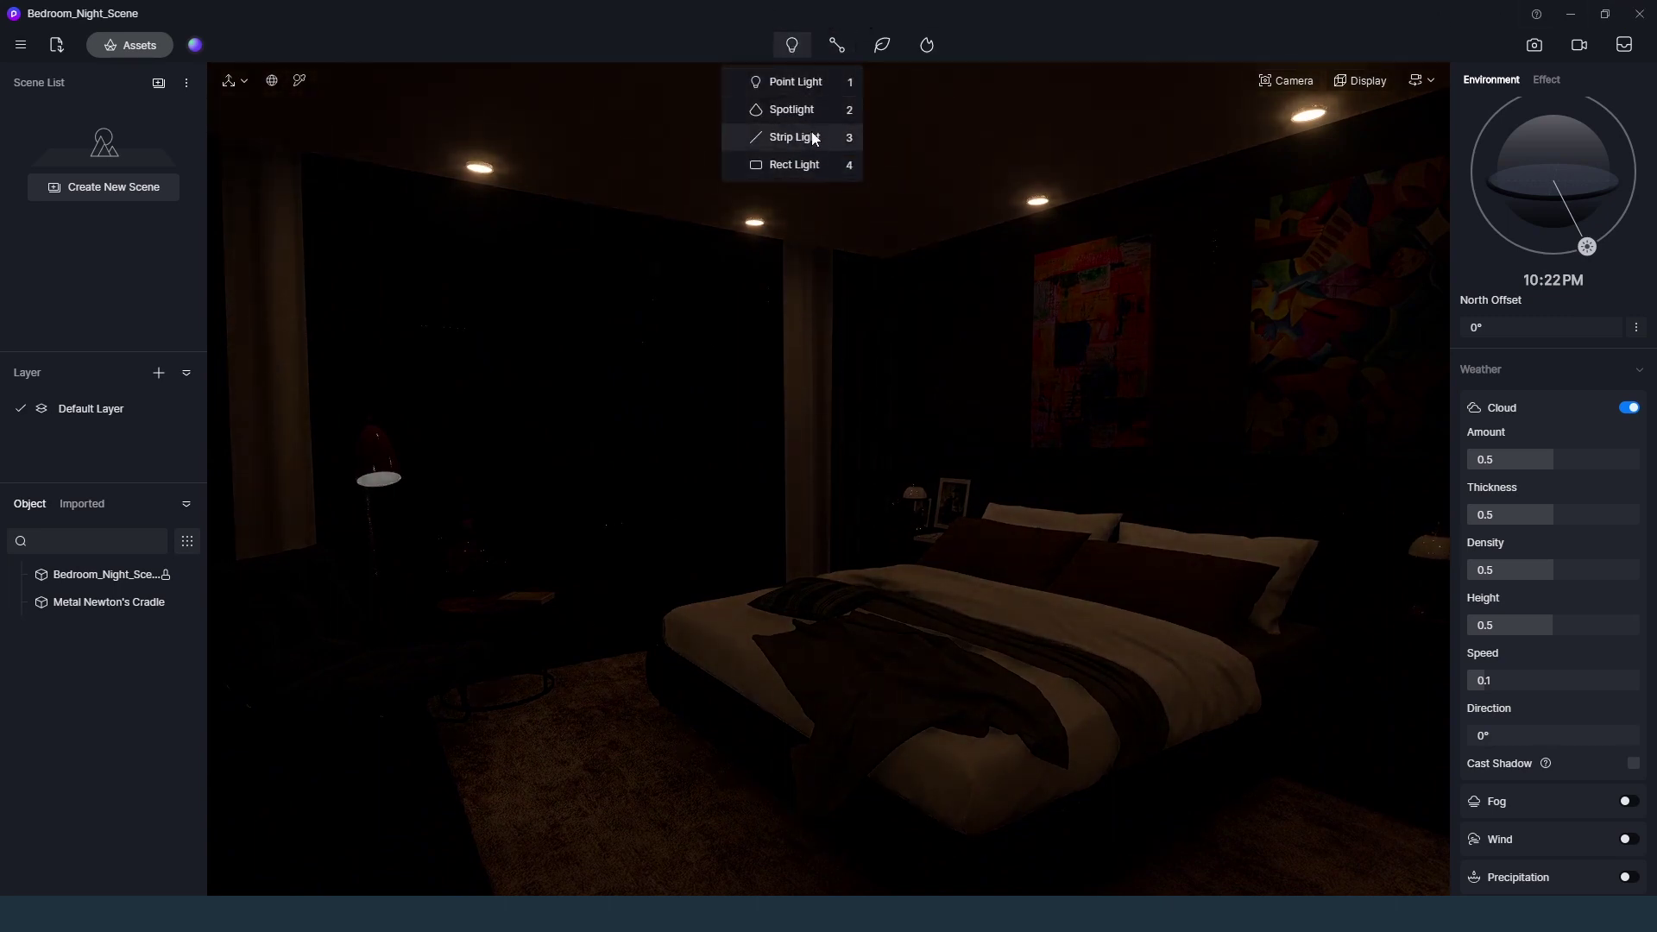
click(814, 140)
click(923, 211)
drag(925, 280, 1047, 551)
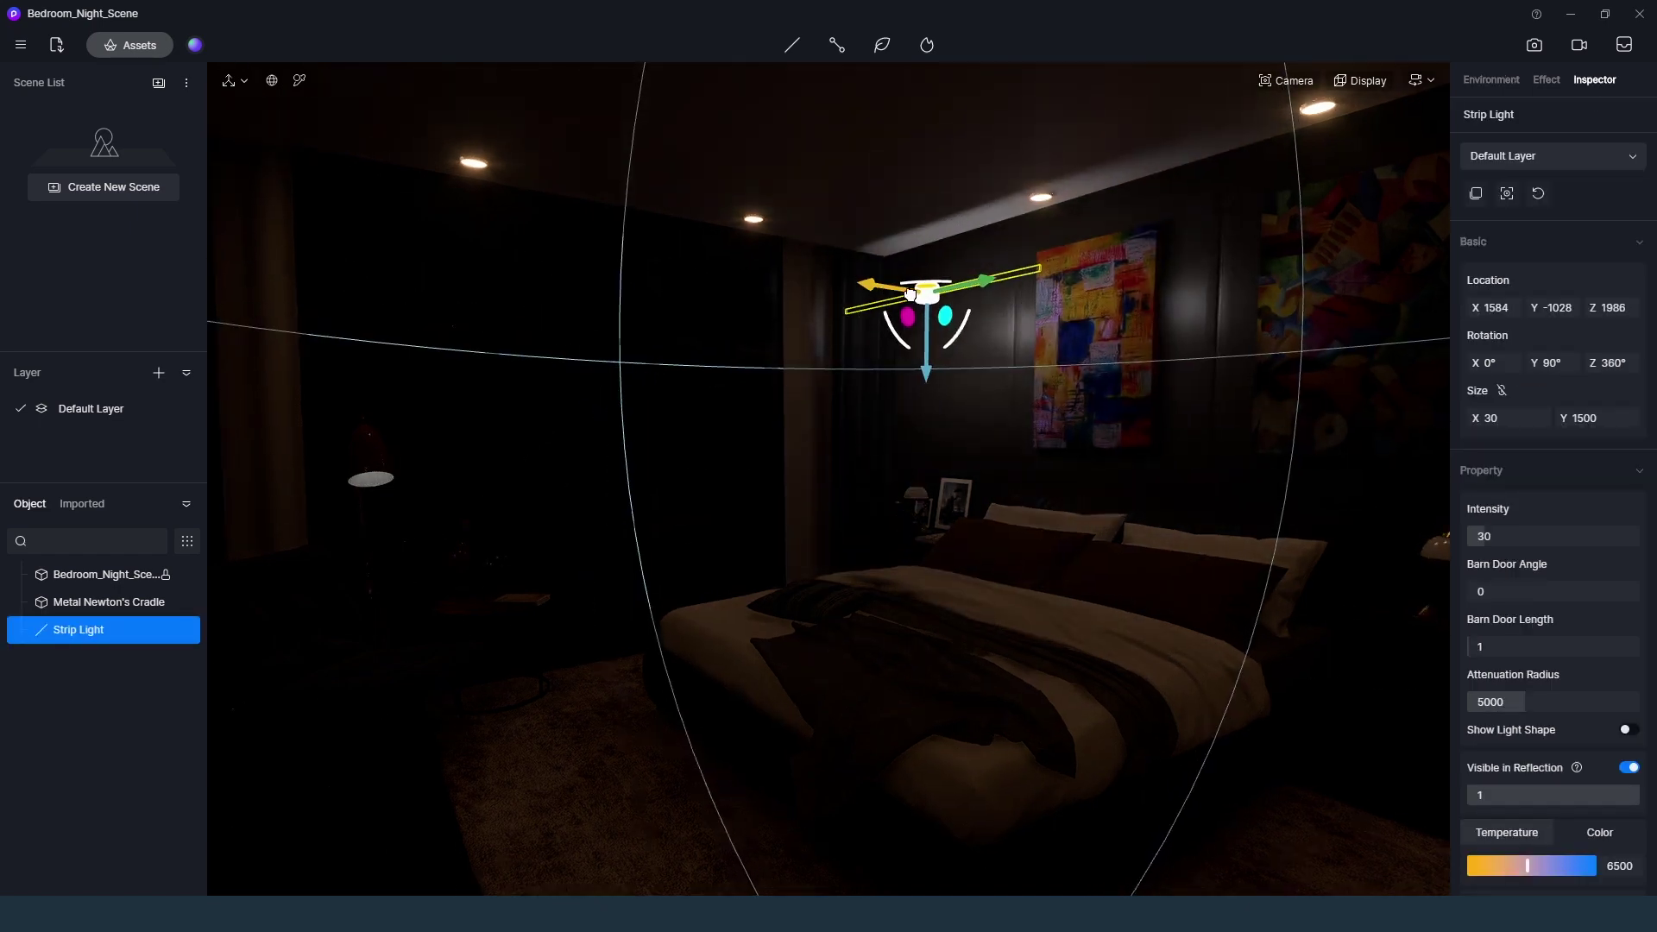
drag(870, 283, 943, 291)
drag(995, 374, 998, 275)
right_drag(999, 274, 820, 409)
key(w)
drag(984, 446, 242, 458)
Show the room in wireframe and slide the strip light along the bed wall to about Y -14
click(1346, 200)
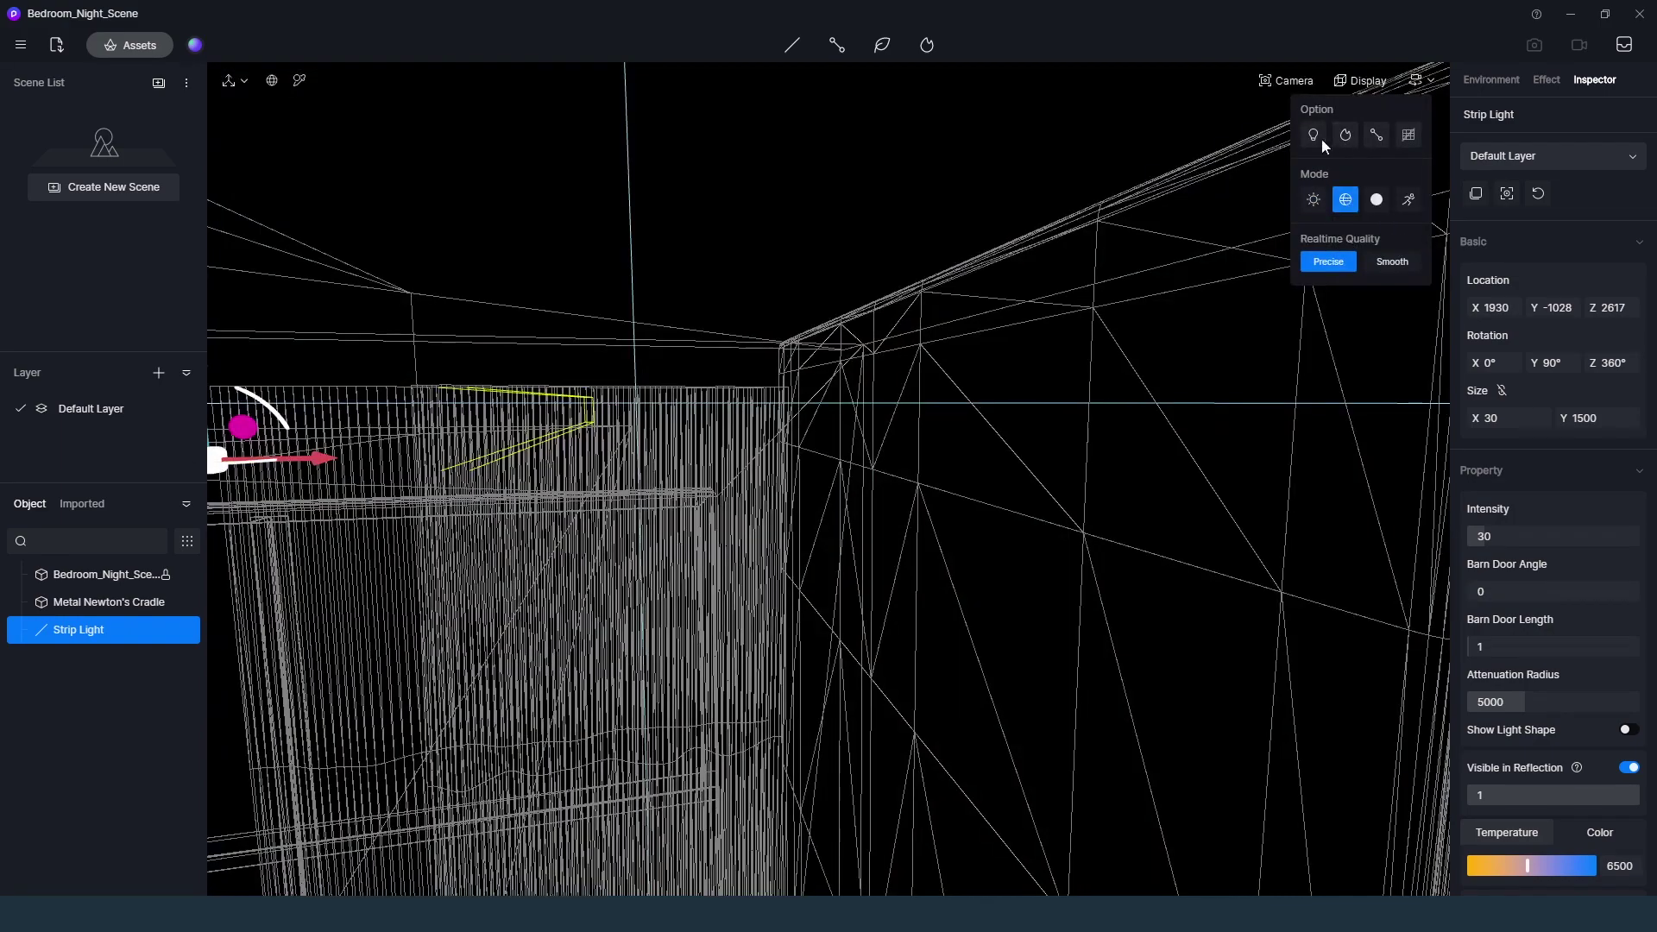
mouse_move(1287, 81)
click(1242, 486)
middle_drag(948, 811, 962, 519)
scroll(961, 520, up, 1)
drag(960, 516, 738, 516)
Set the strip light's Y size to 4500
click(1597, 418)
text(5000)
key(Return)
click(1605, 416)
text(4500)
key(Return)
Switch the viewport from wireframe back to the fully lit display mode
scroll(855, 563, up, 3)
mouse_move(1288, 81)
click(1245, 486)
click(1148, 415)
mouse_move(1361, 81)
click(1313, 199)
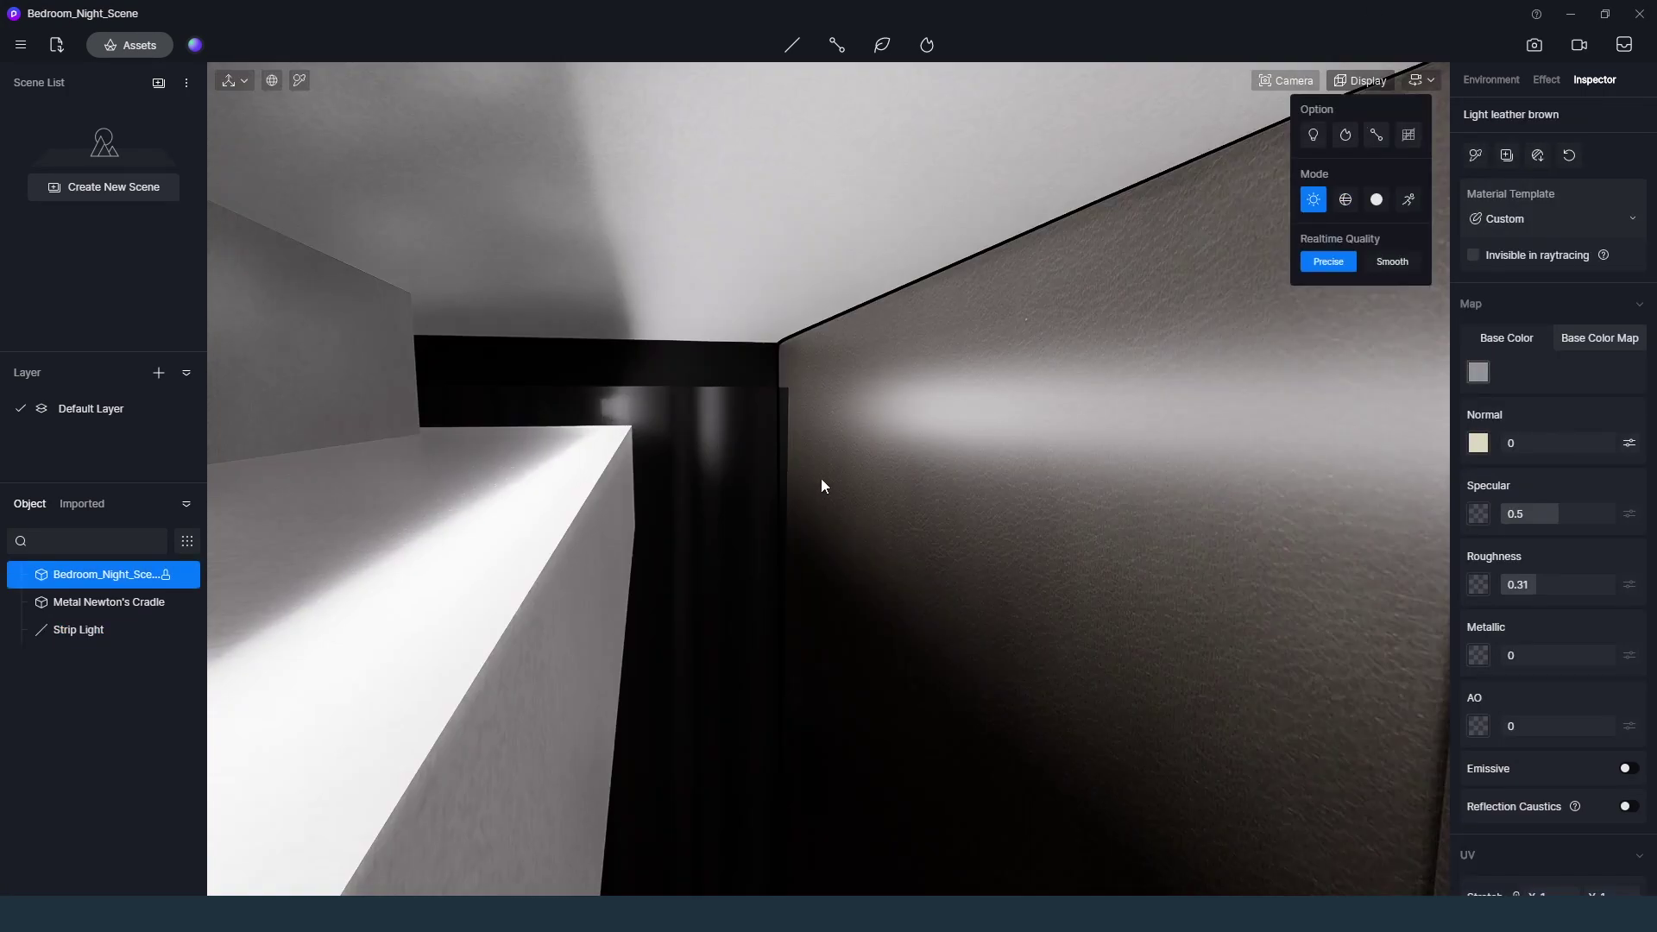
Select the strip light and fine-tune its position inside the ceiling recess to about X 1923, Z 2634
right_drag(1441, 473, 823, 481)
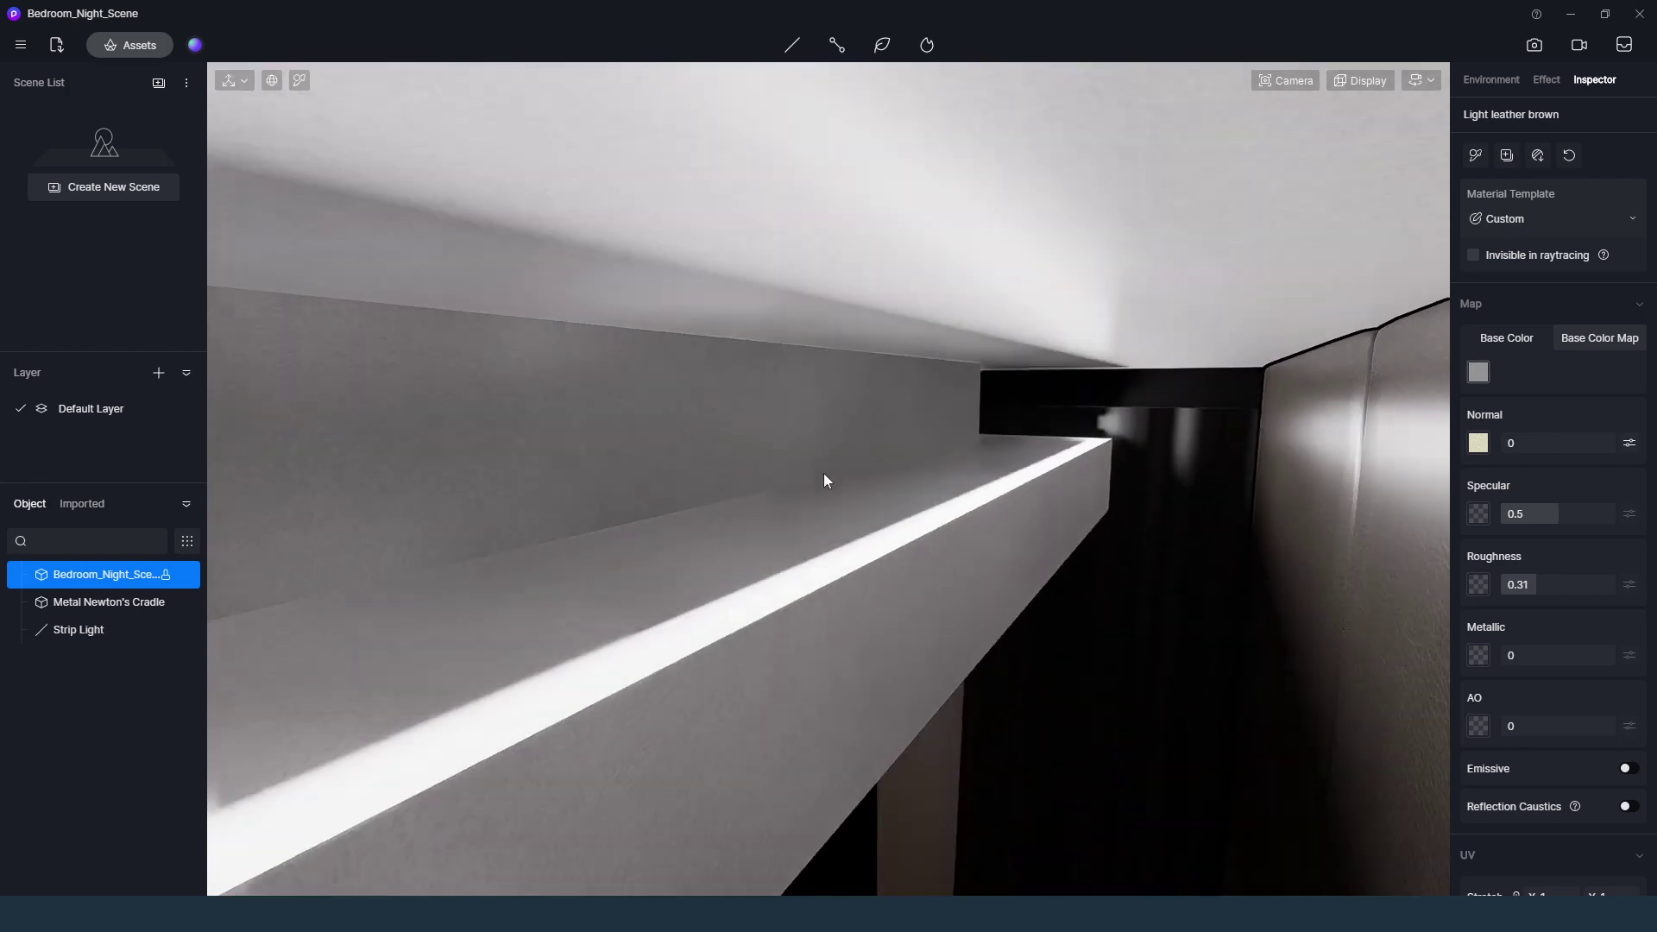
click(863, 494)
click(1011, 452)
click(1012, 452)
click(1011, 453)
right_drag(1011, 452, 790, 523)
drag(746, 448, 751, 419)
drag(791, 482, 781, 484)
Set the strip light's color temperature to 3200 and deselect it
mouse_move(961, 466)
right_down()
mouse_move(924, 578)
mouse_move(1027, 435)
mouse_move(1168, 609)
mouse_move(1226, 622)
right_up()
scroll(1653, 798, down, 1)
click(1623, 786)
text(3200)
key(Return)
right_drag(1027, 570, 990, 385)
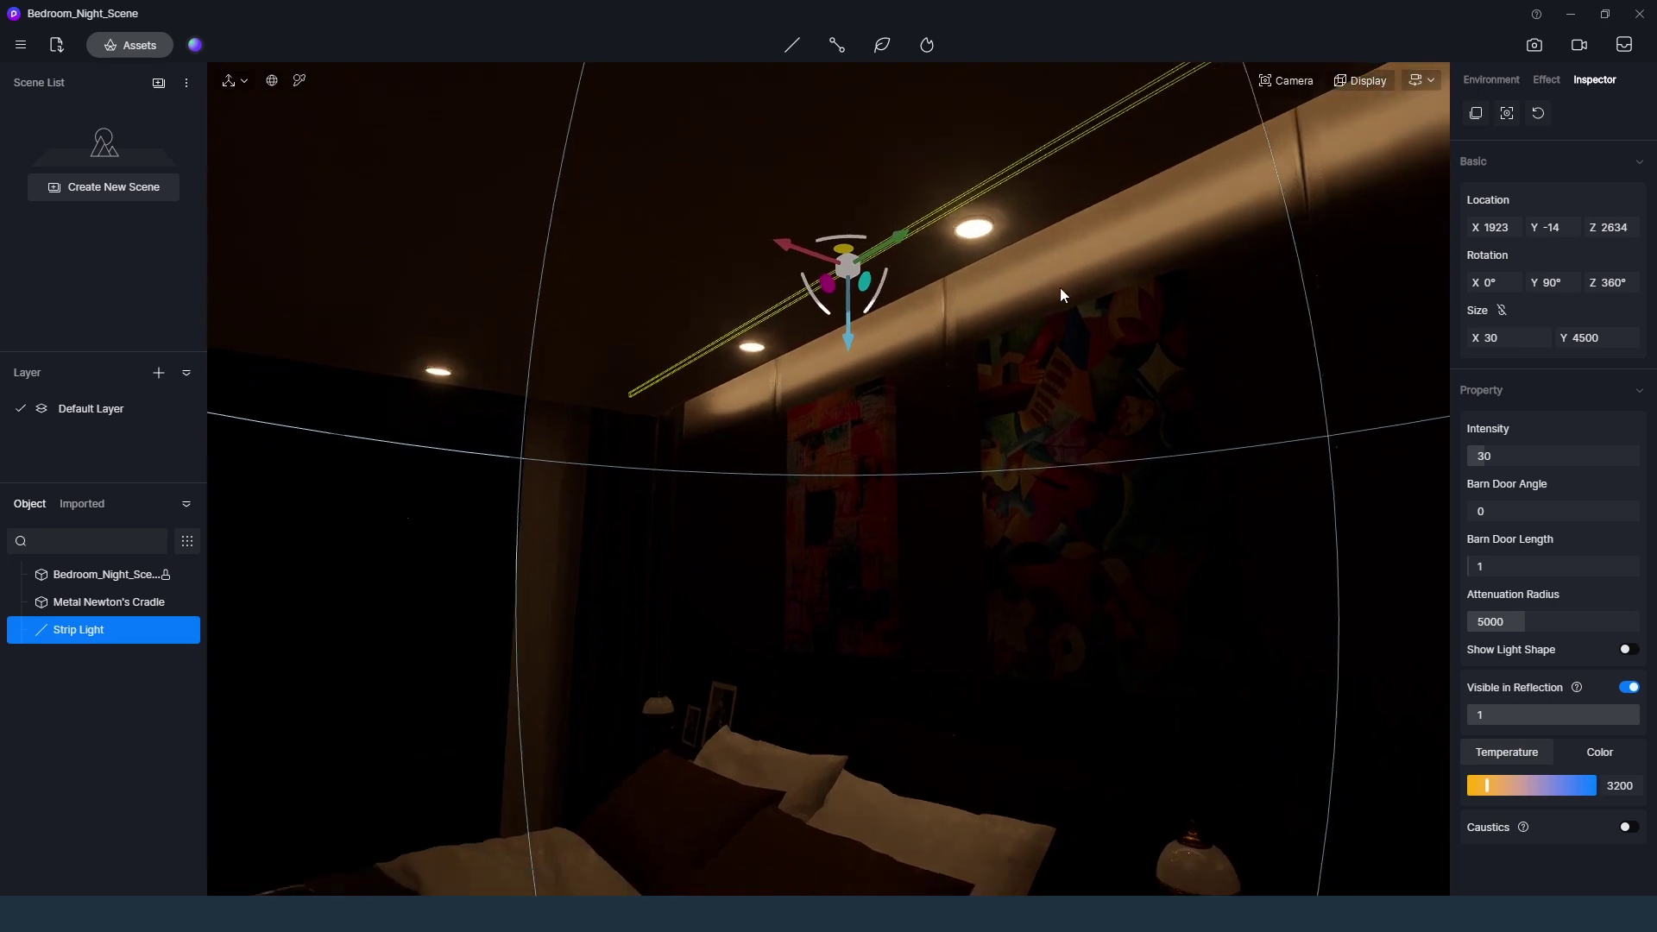
click(1019, 285)
key(Escape)
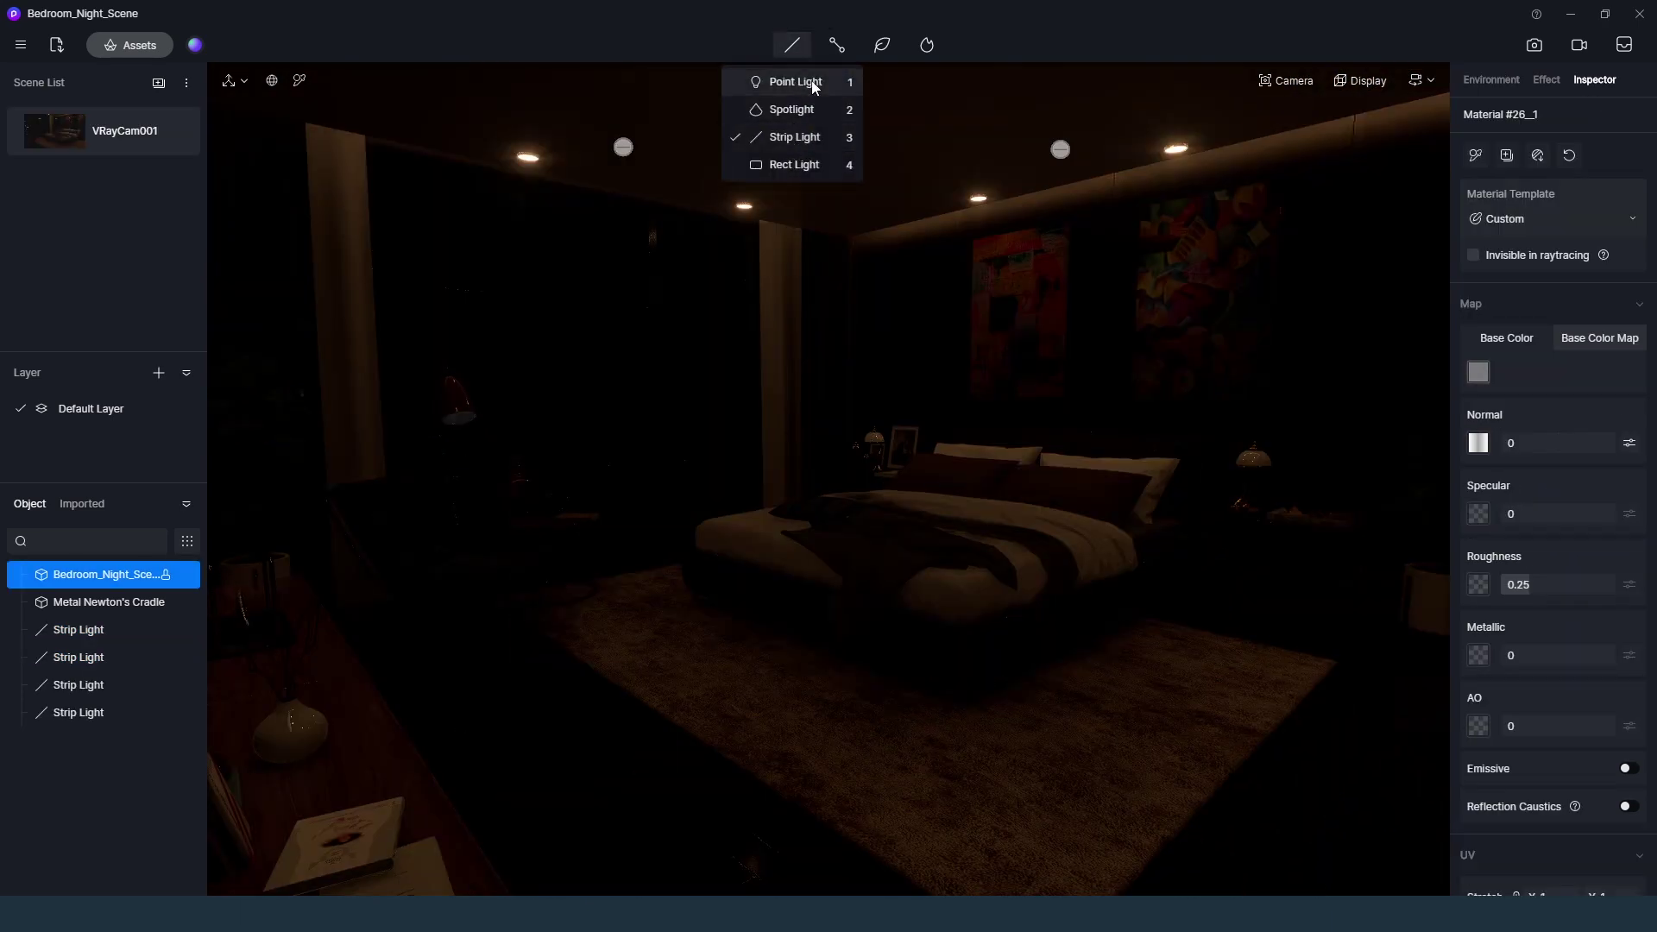
Add a point light and position it inside the floor lamp's shade beside the armchair
click(798, 82)
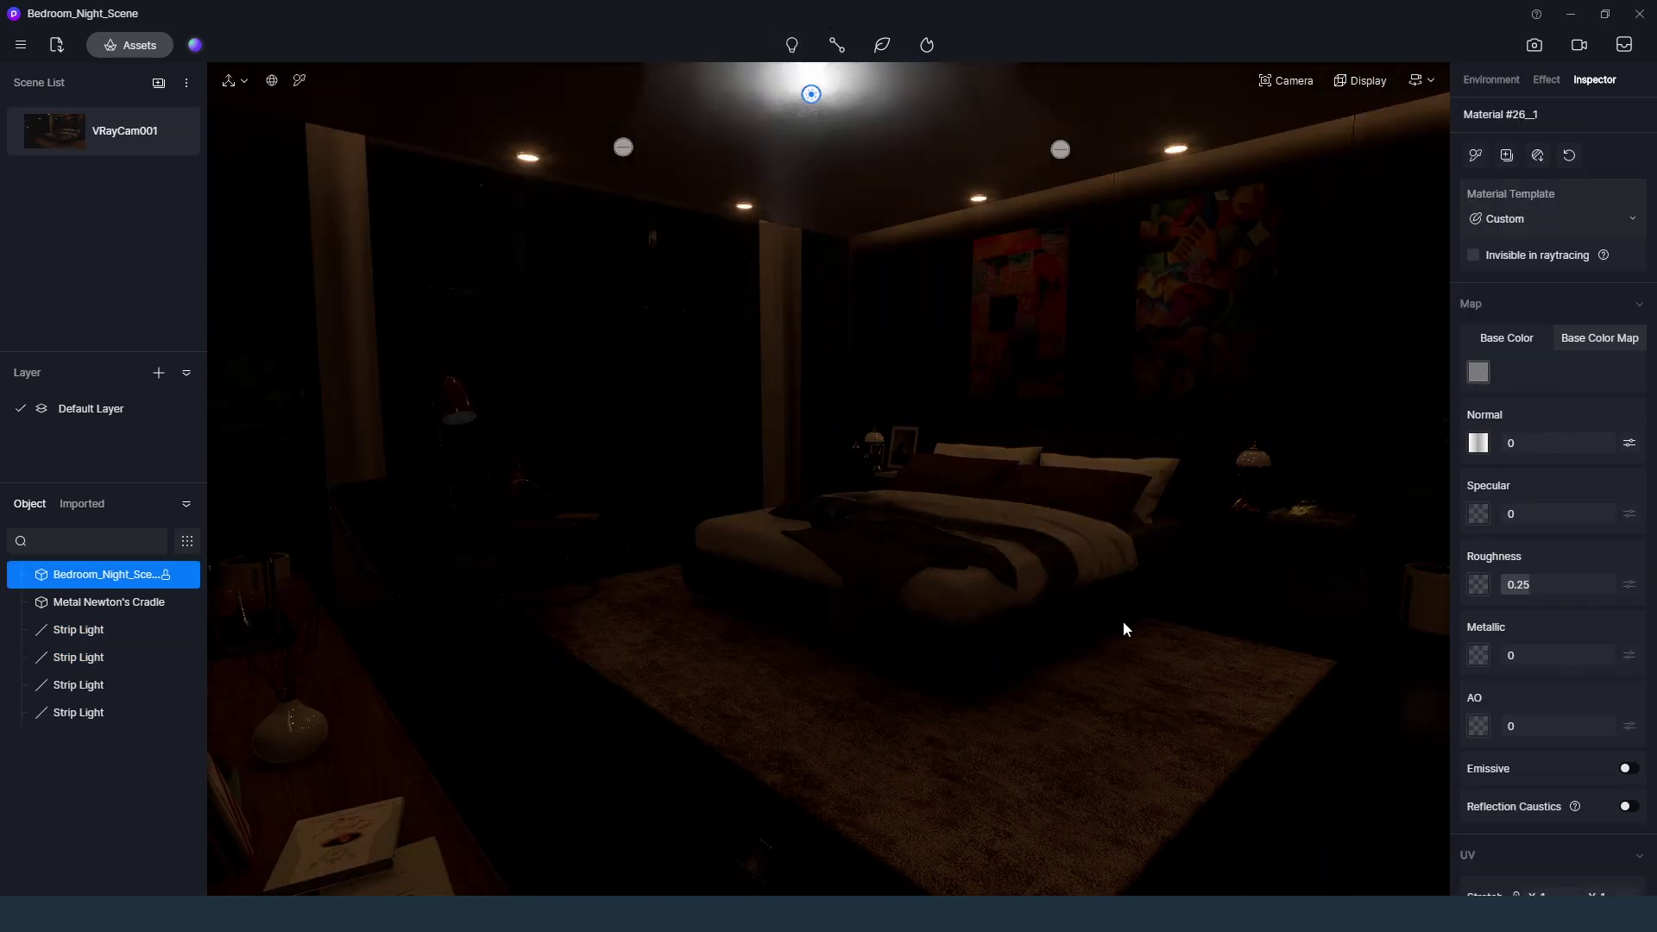
click(1208, 675)
drag(1207, 673, 462, 414)
Set the floor lamp point light's intensity to 20
click(1501, 481)
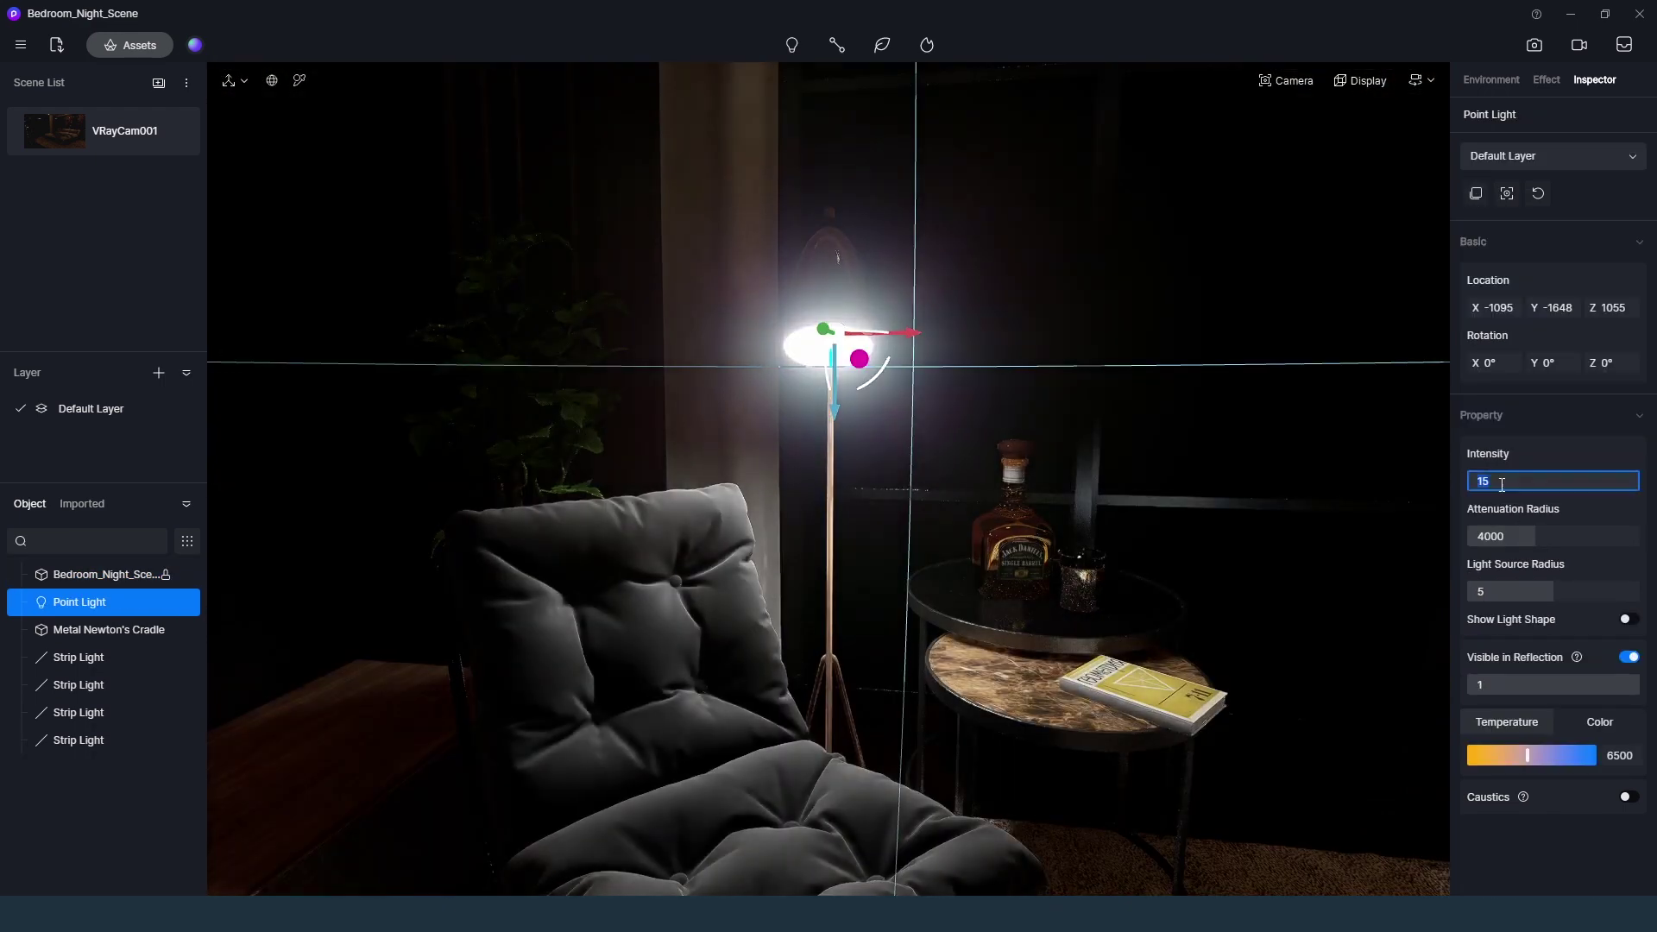
text(20)
key(Return)
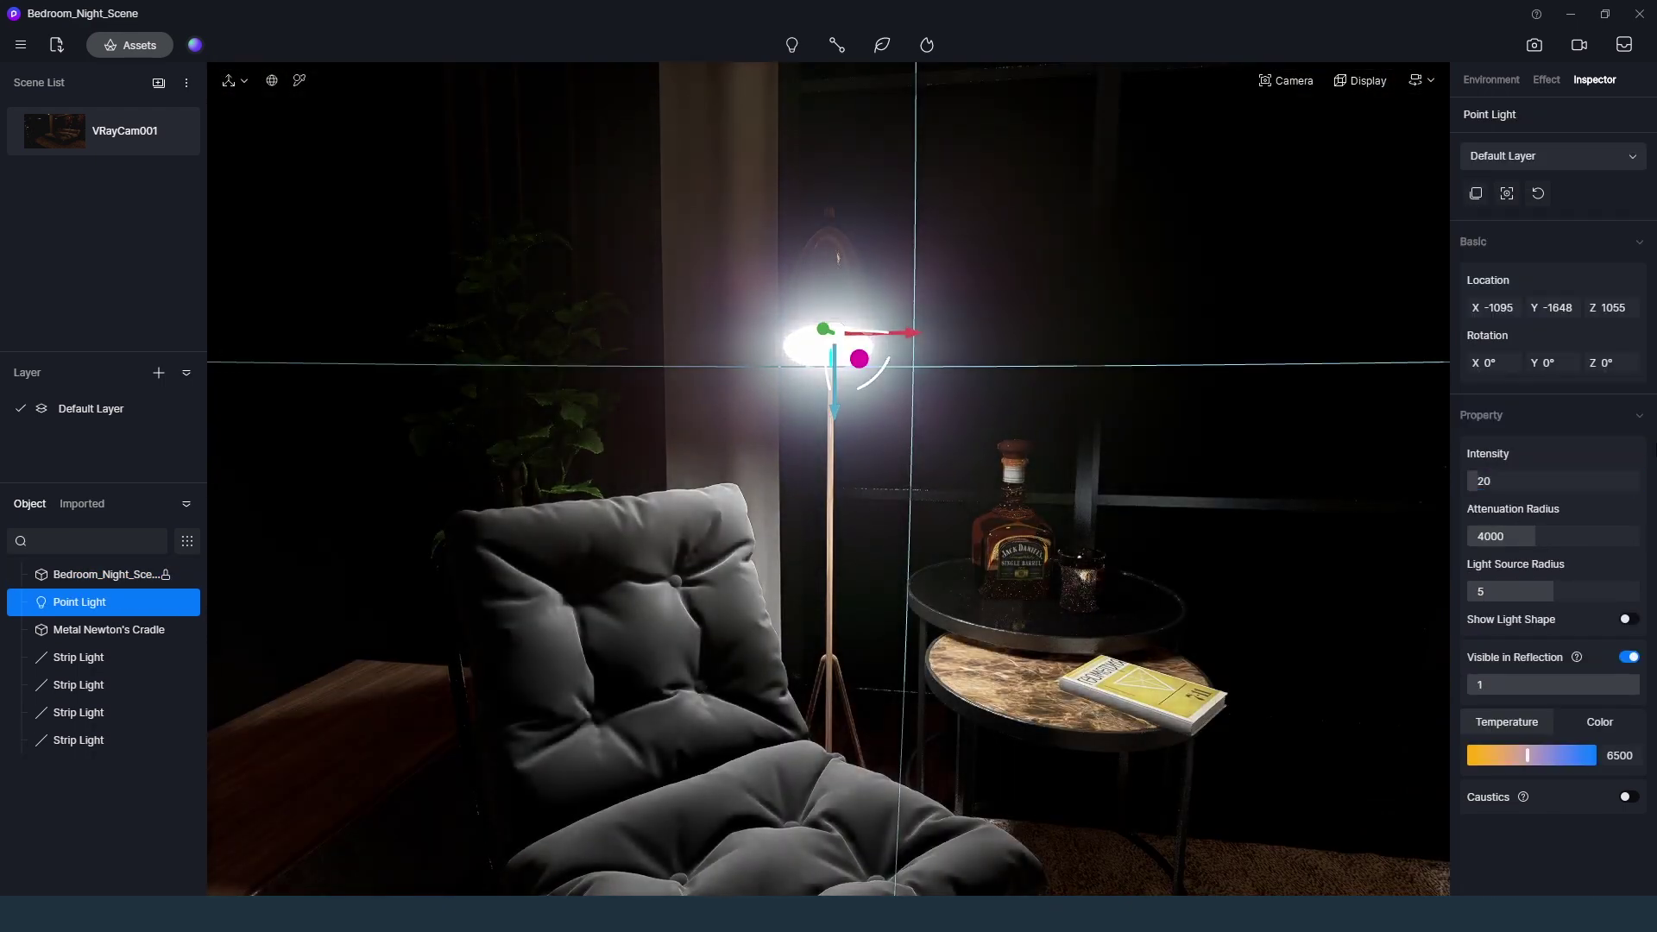
From the VRayCam001 view, set the floor lamp light to intensity 5, attenuation radius 2362 and temperature 3500
click(71, 145)
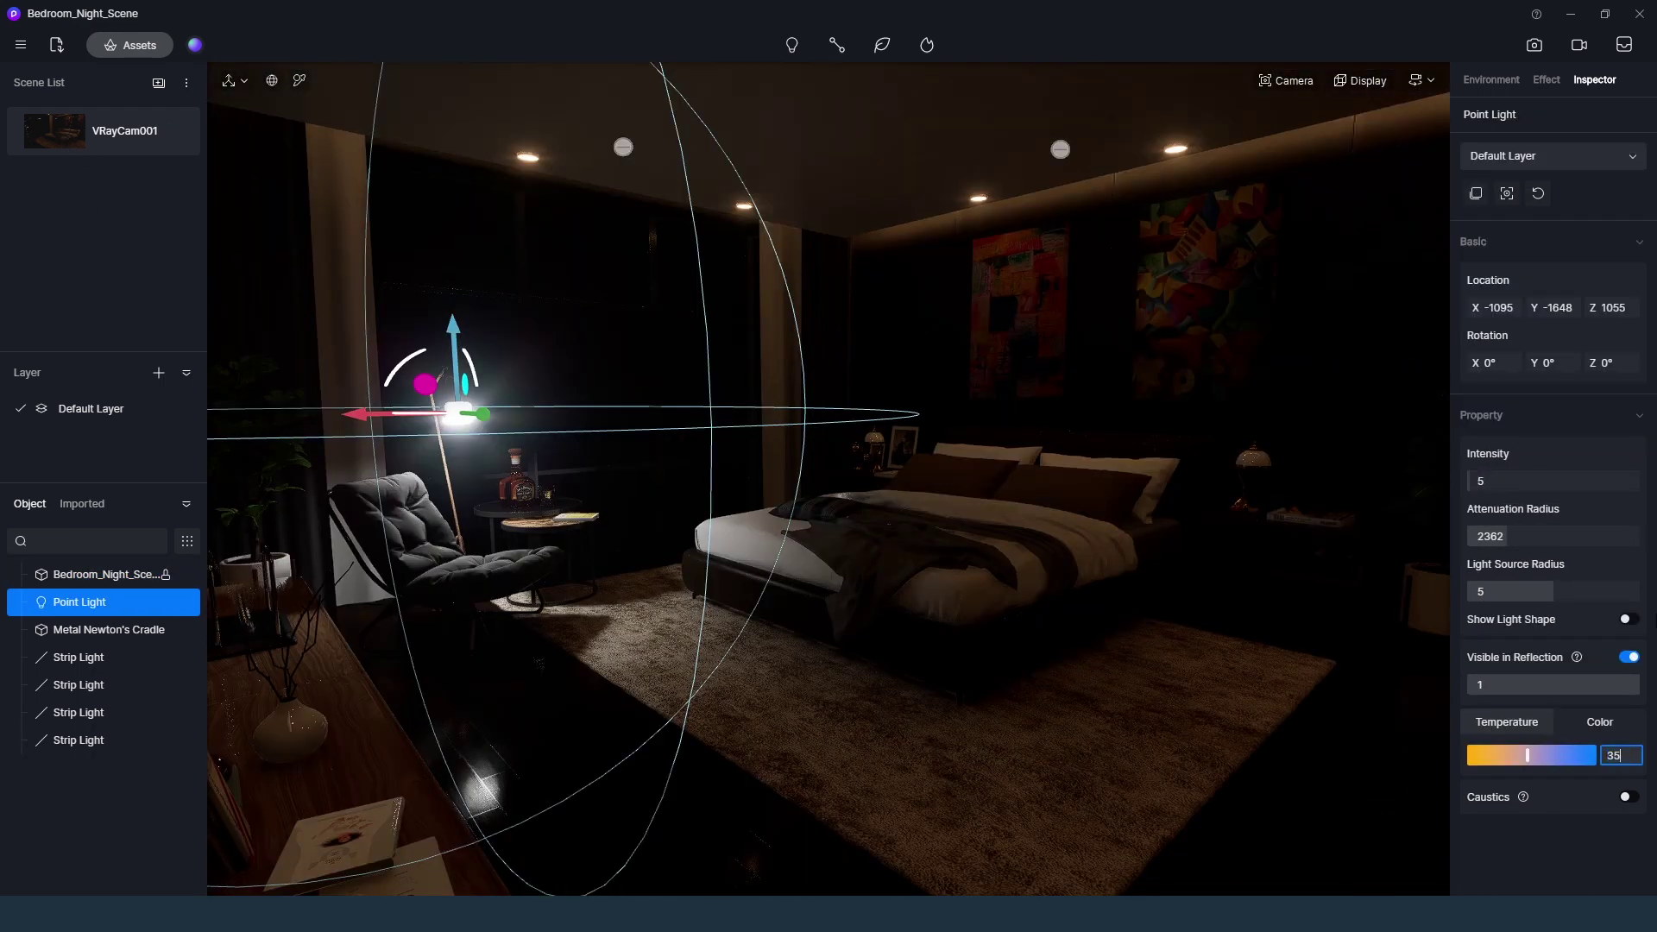
click(1039, 752)
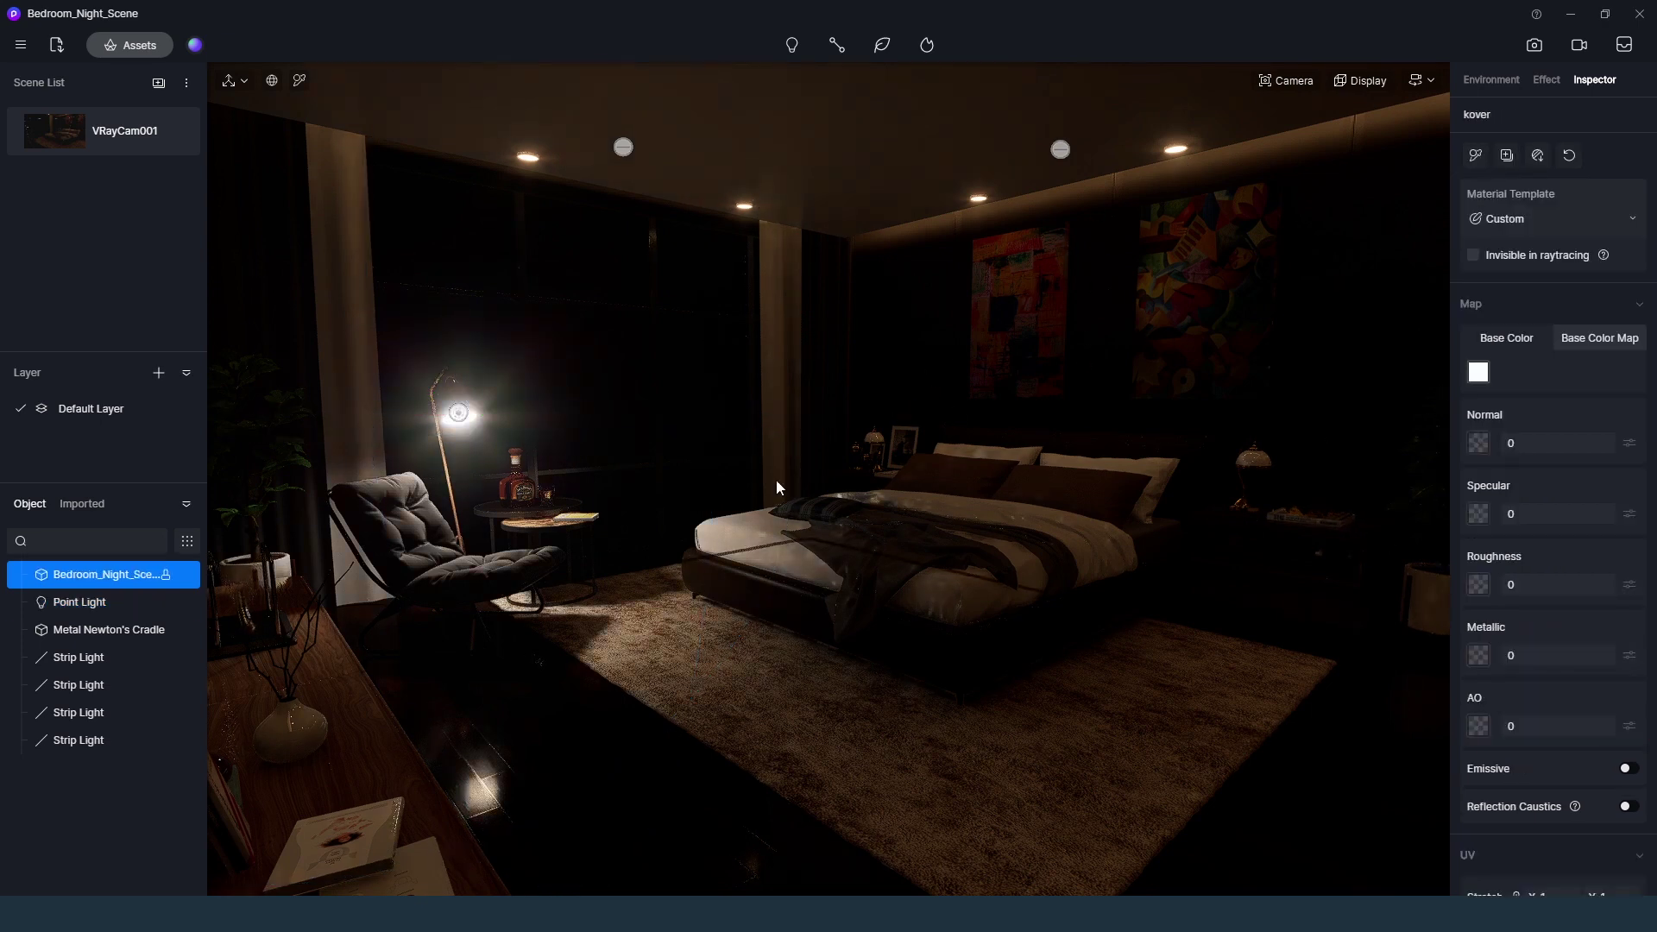
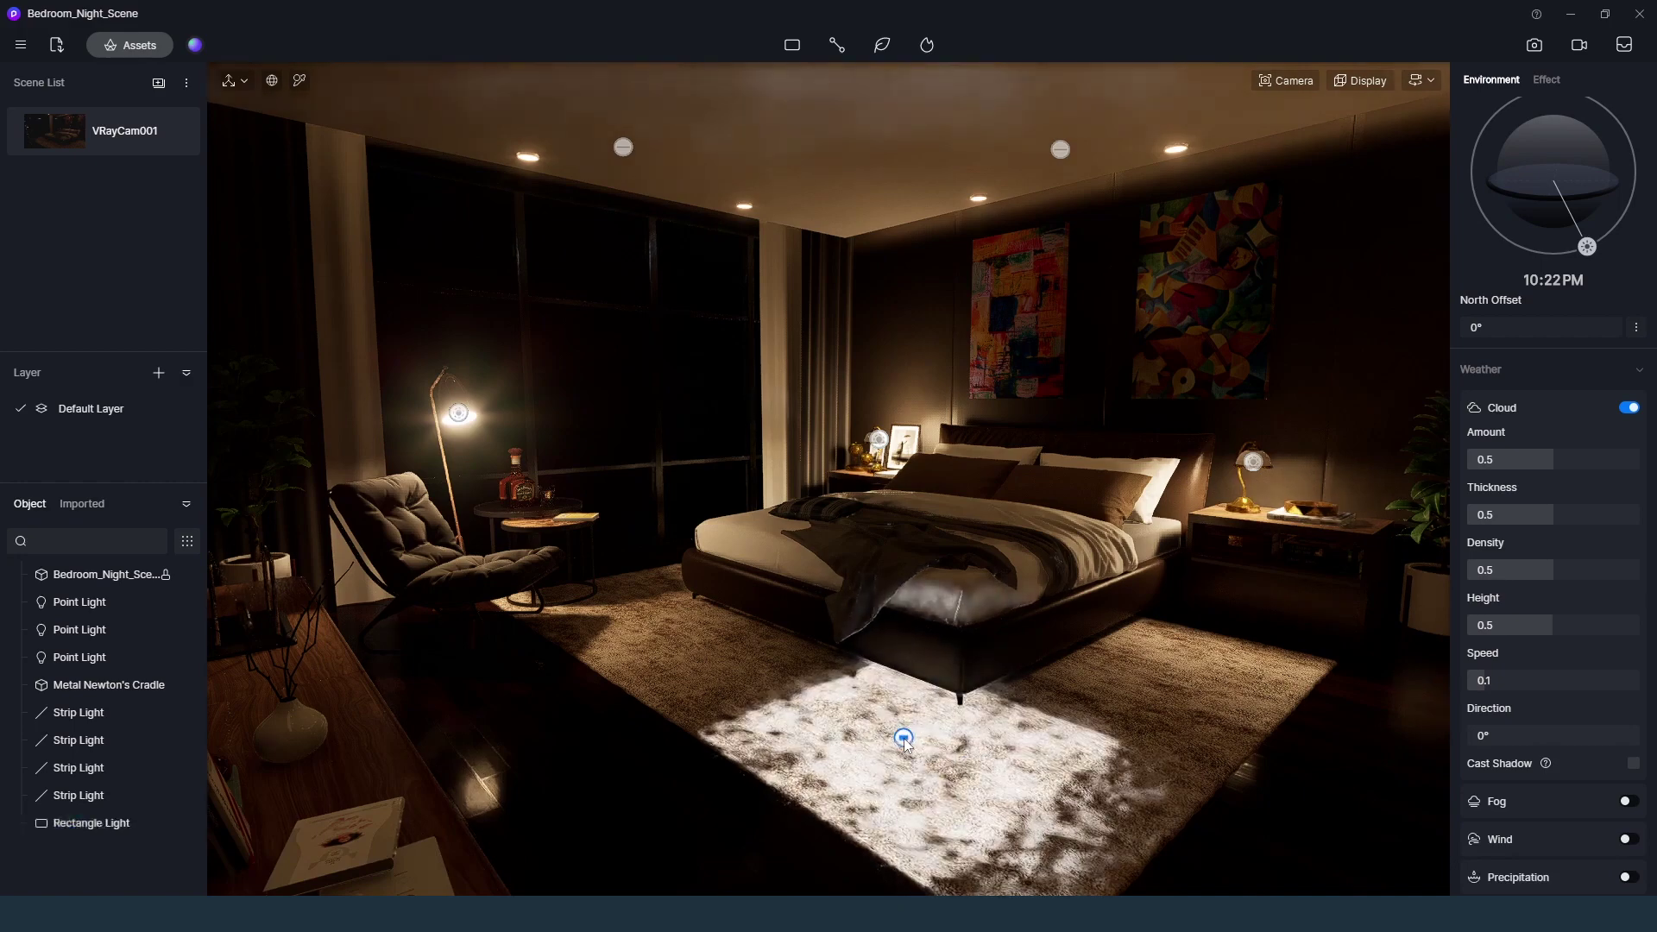
Raise the rectangle light to about Z 2043 below the ceiling, with intensity 2 and temperature 5200
drag(905, 680, 949, 124)
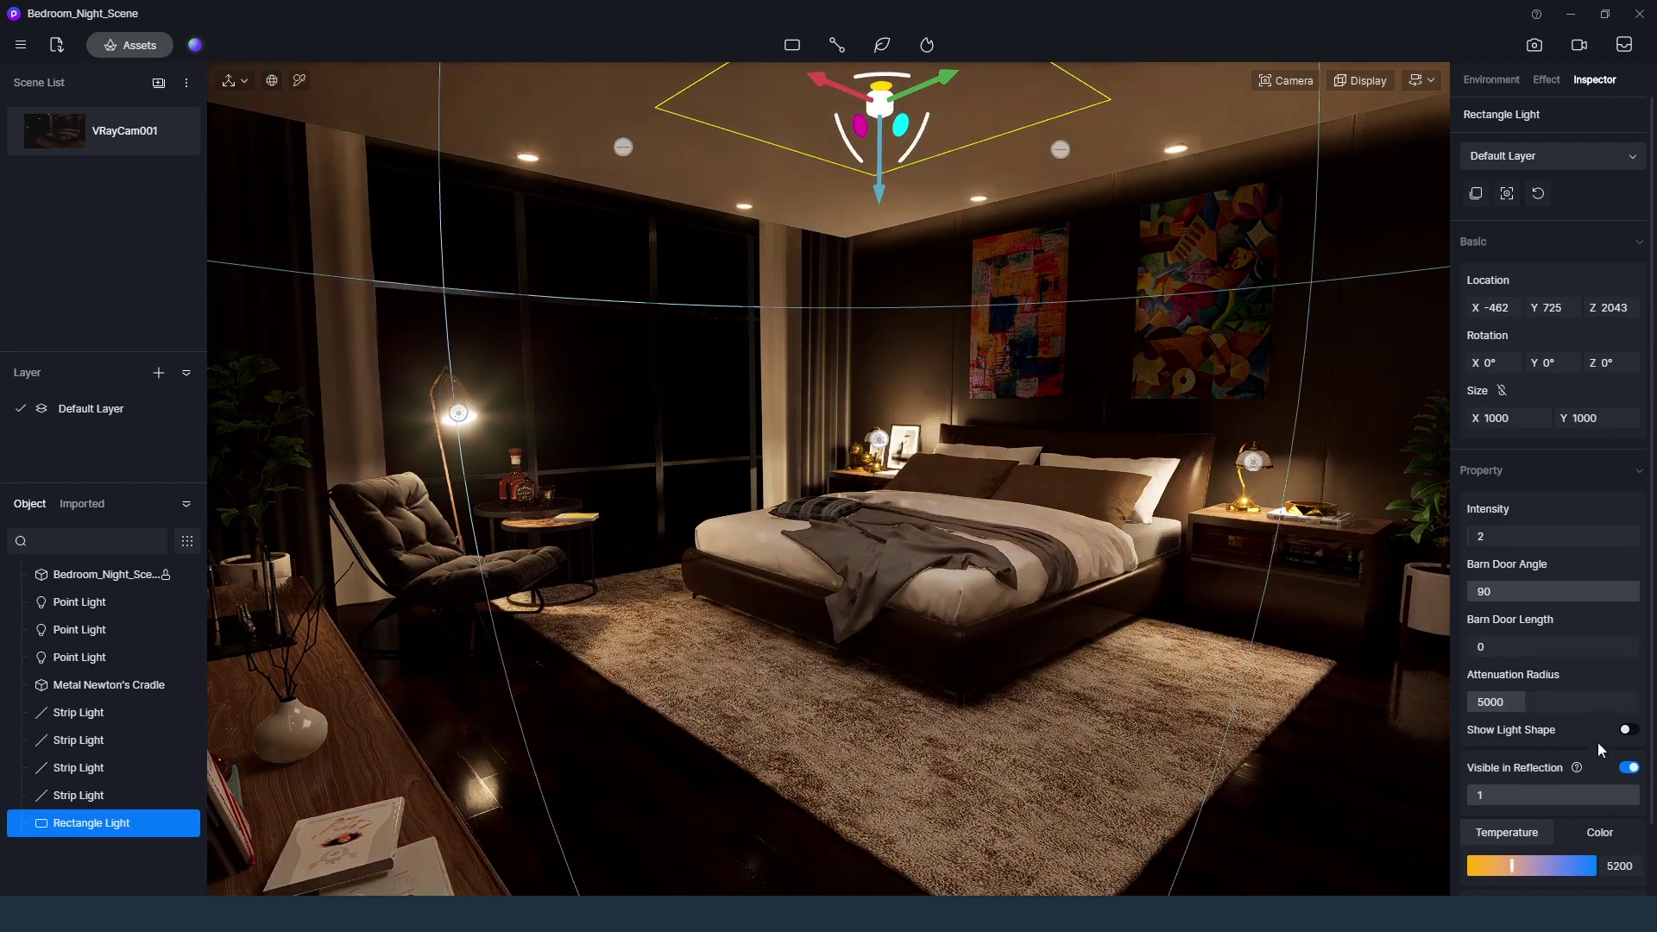
click(1107, 554)
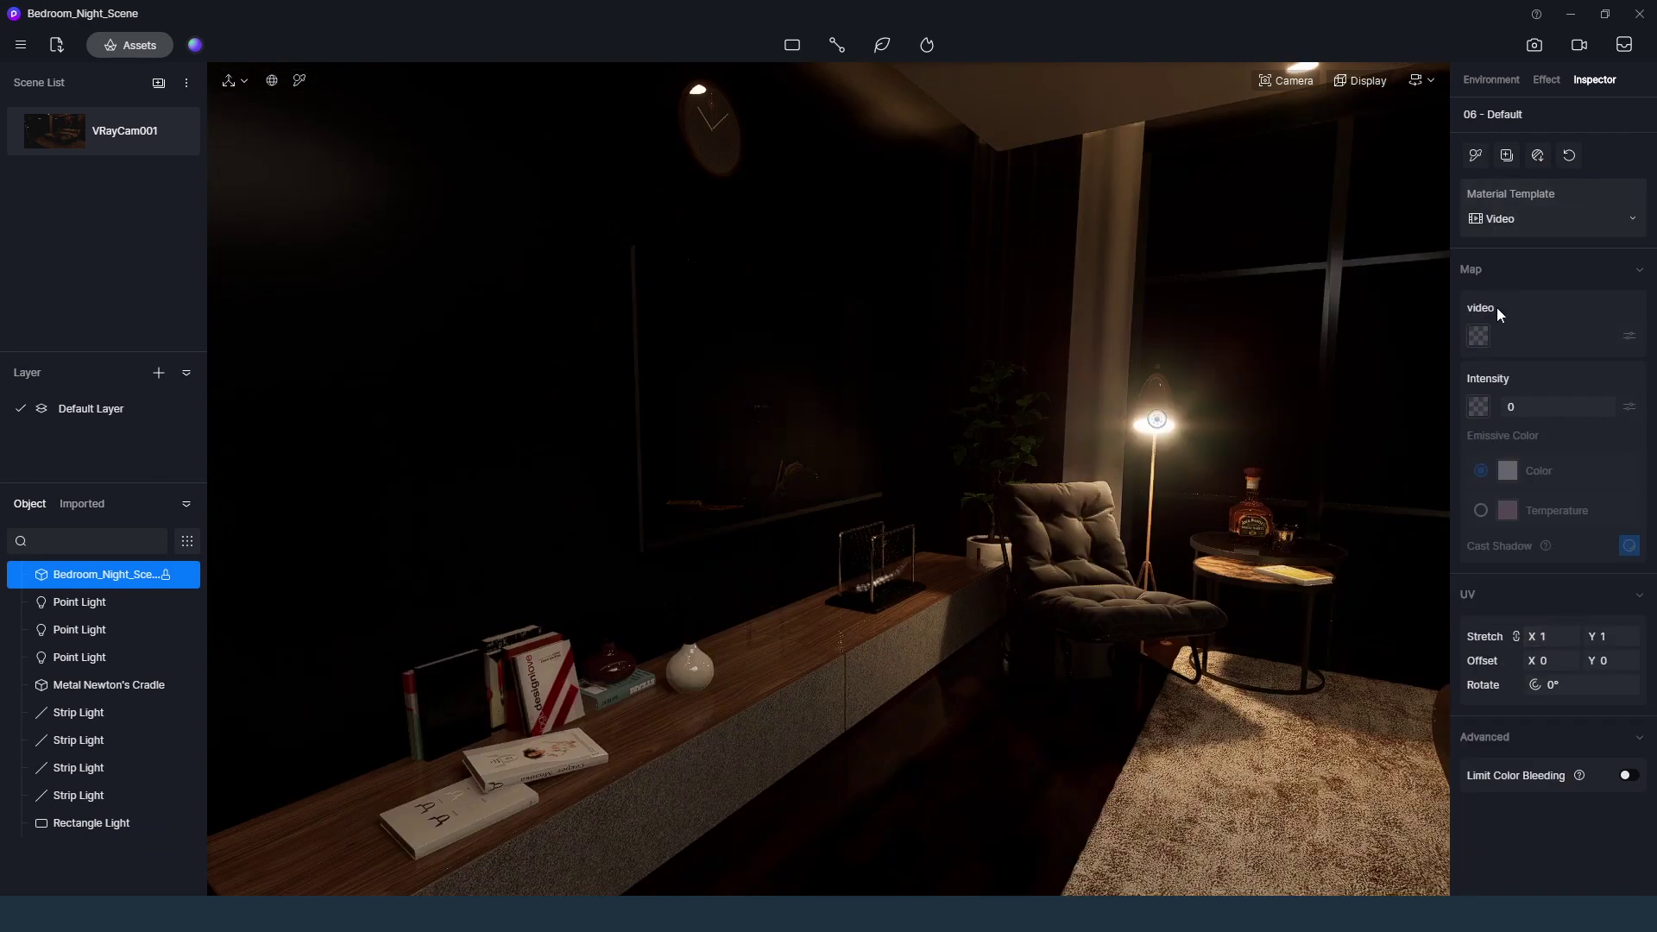
Apply the Video material template to the TV screen and load a video clip into it
key(ctrl+z)
key(Escape)
click(784, 349)
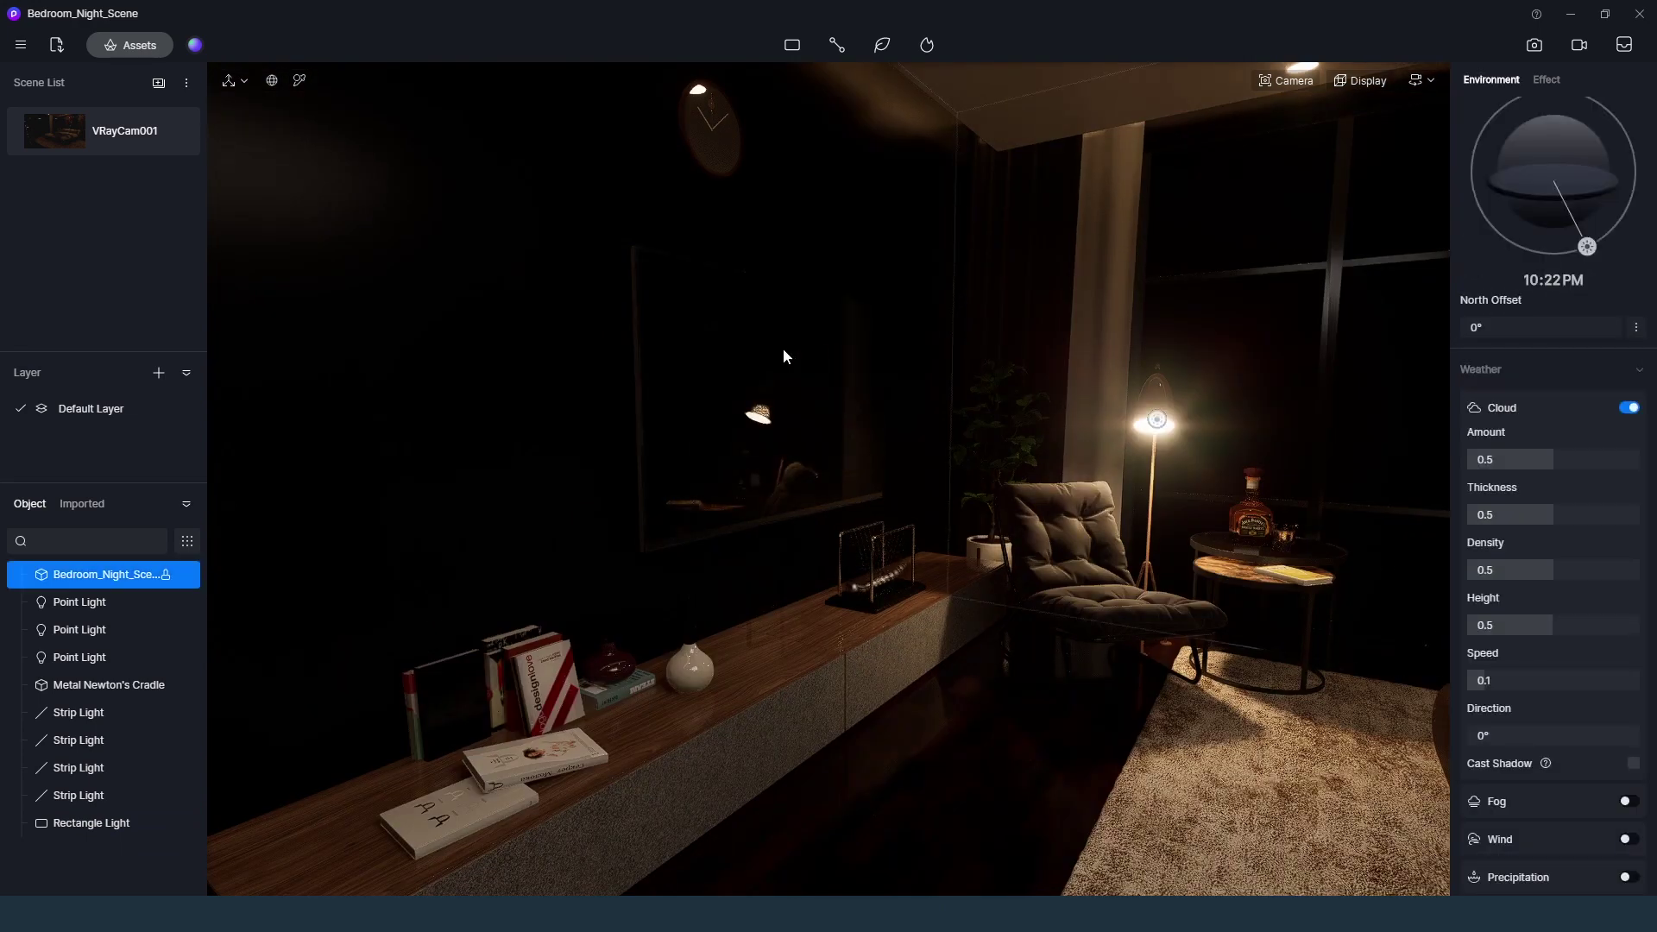
click(1528, 217)
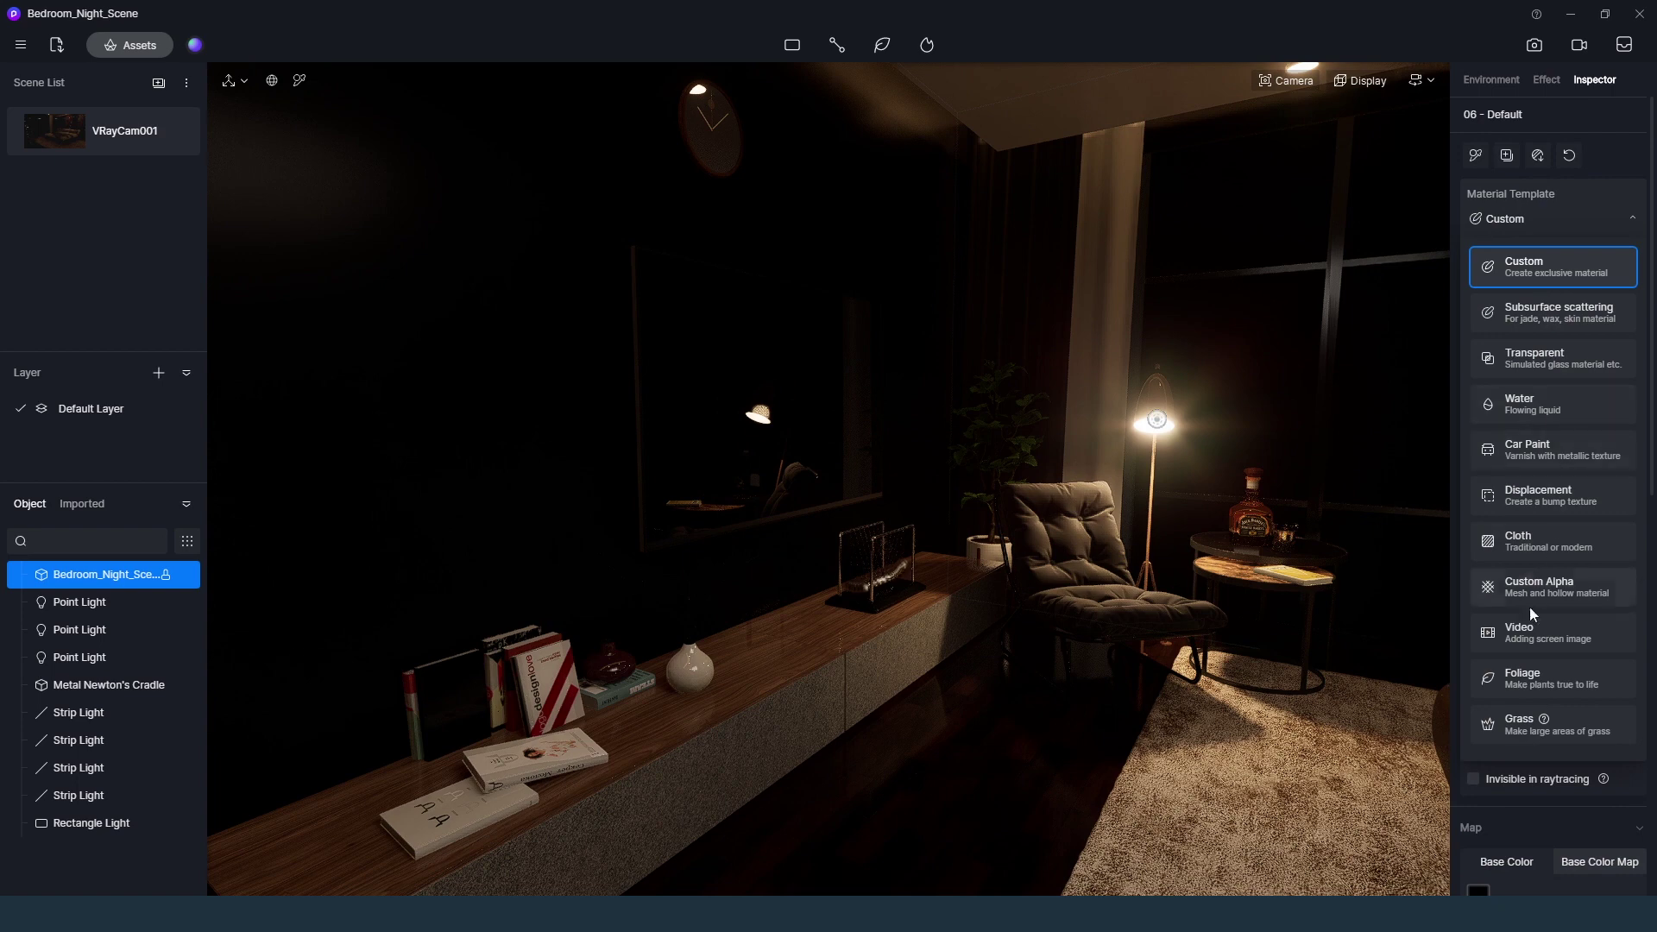
click(1526, 630)
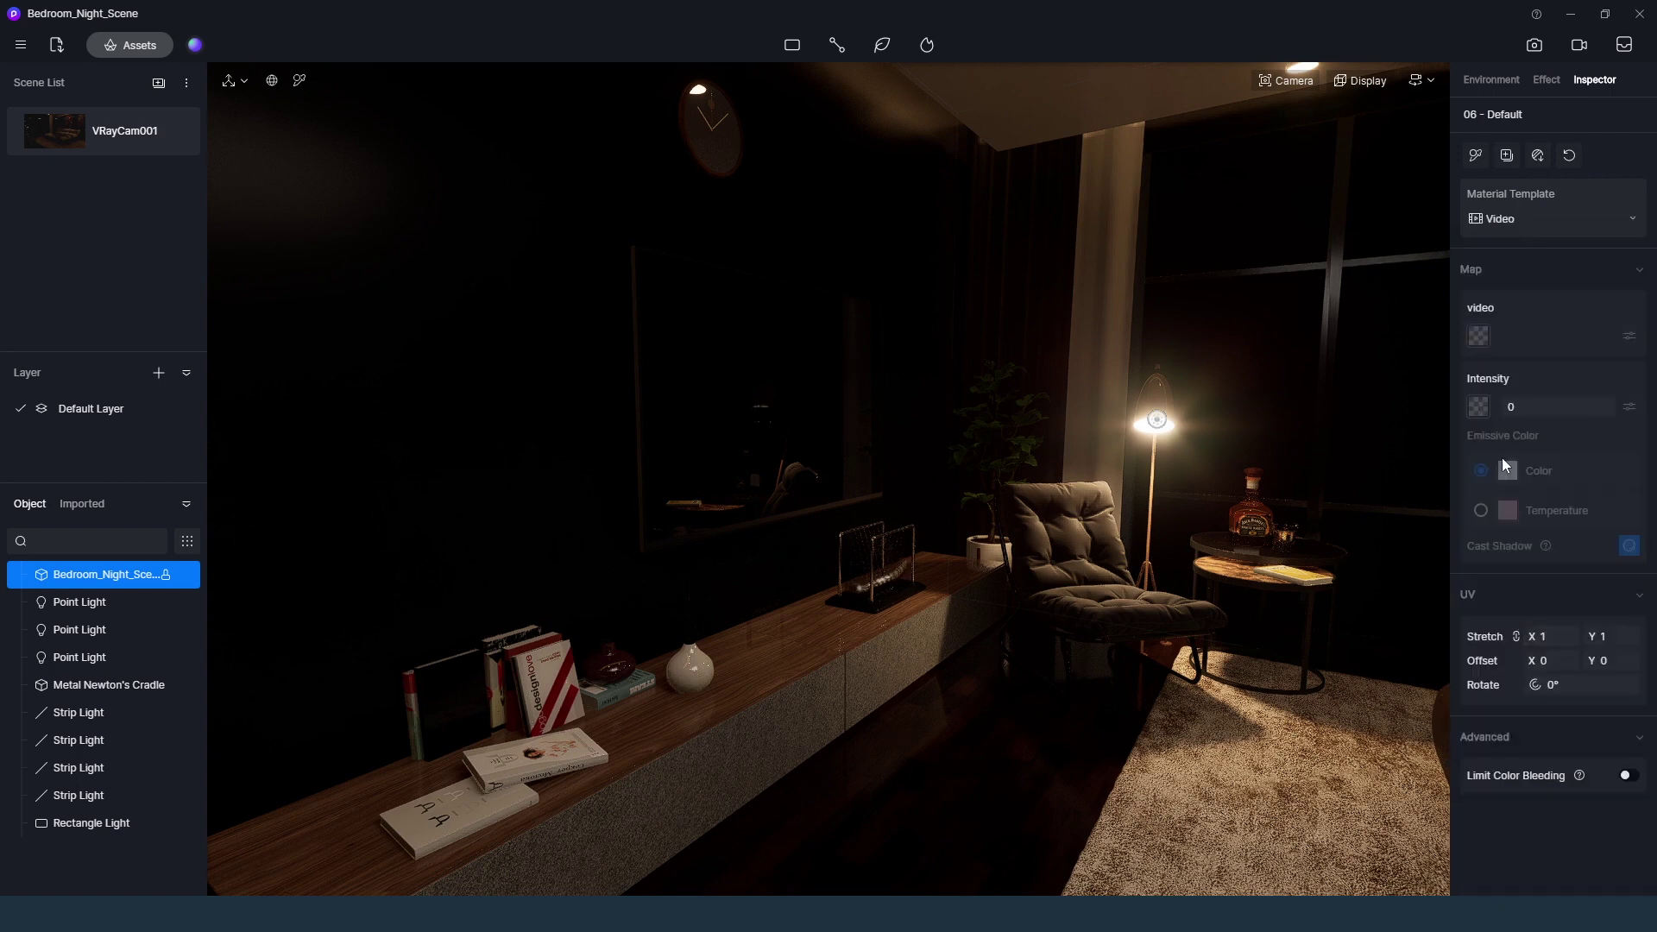
click(1478, 336)
click(854, 147)
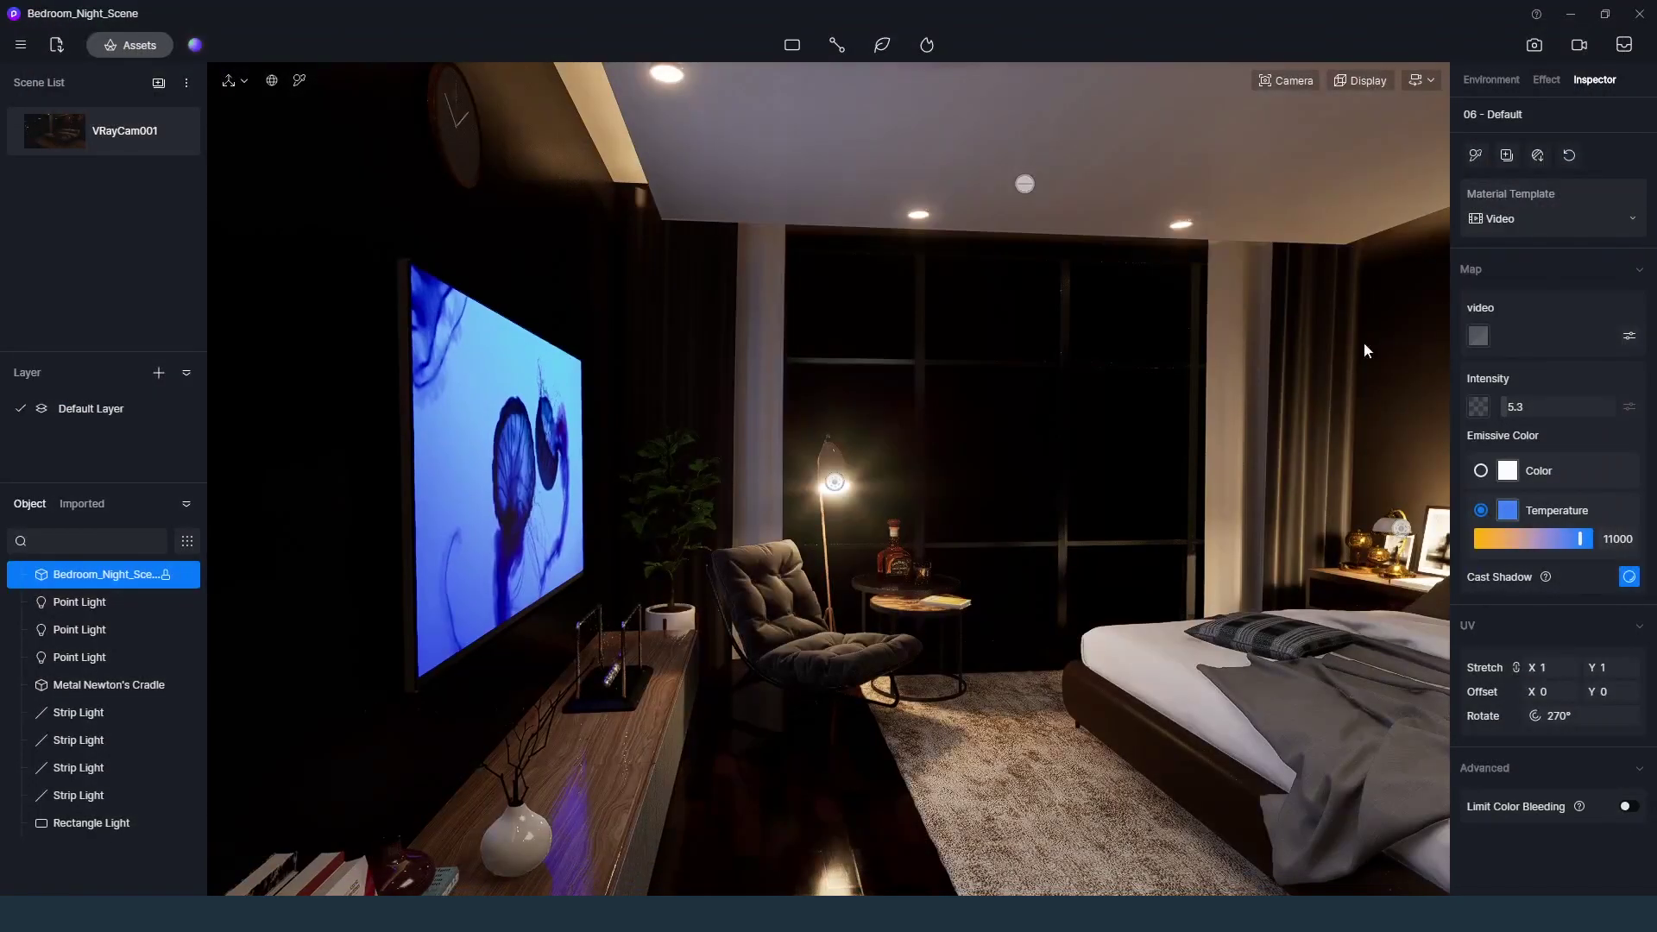
Set the TV screen material's emissive temperature to 12000 and its intensity to 10.5
right_drag(969, 562, 1008, 577)
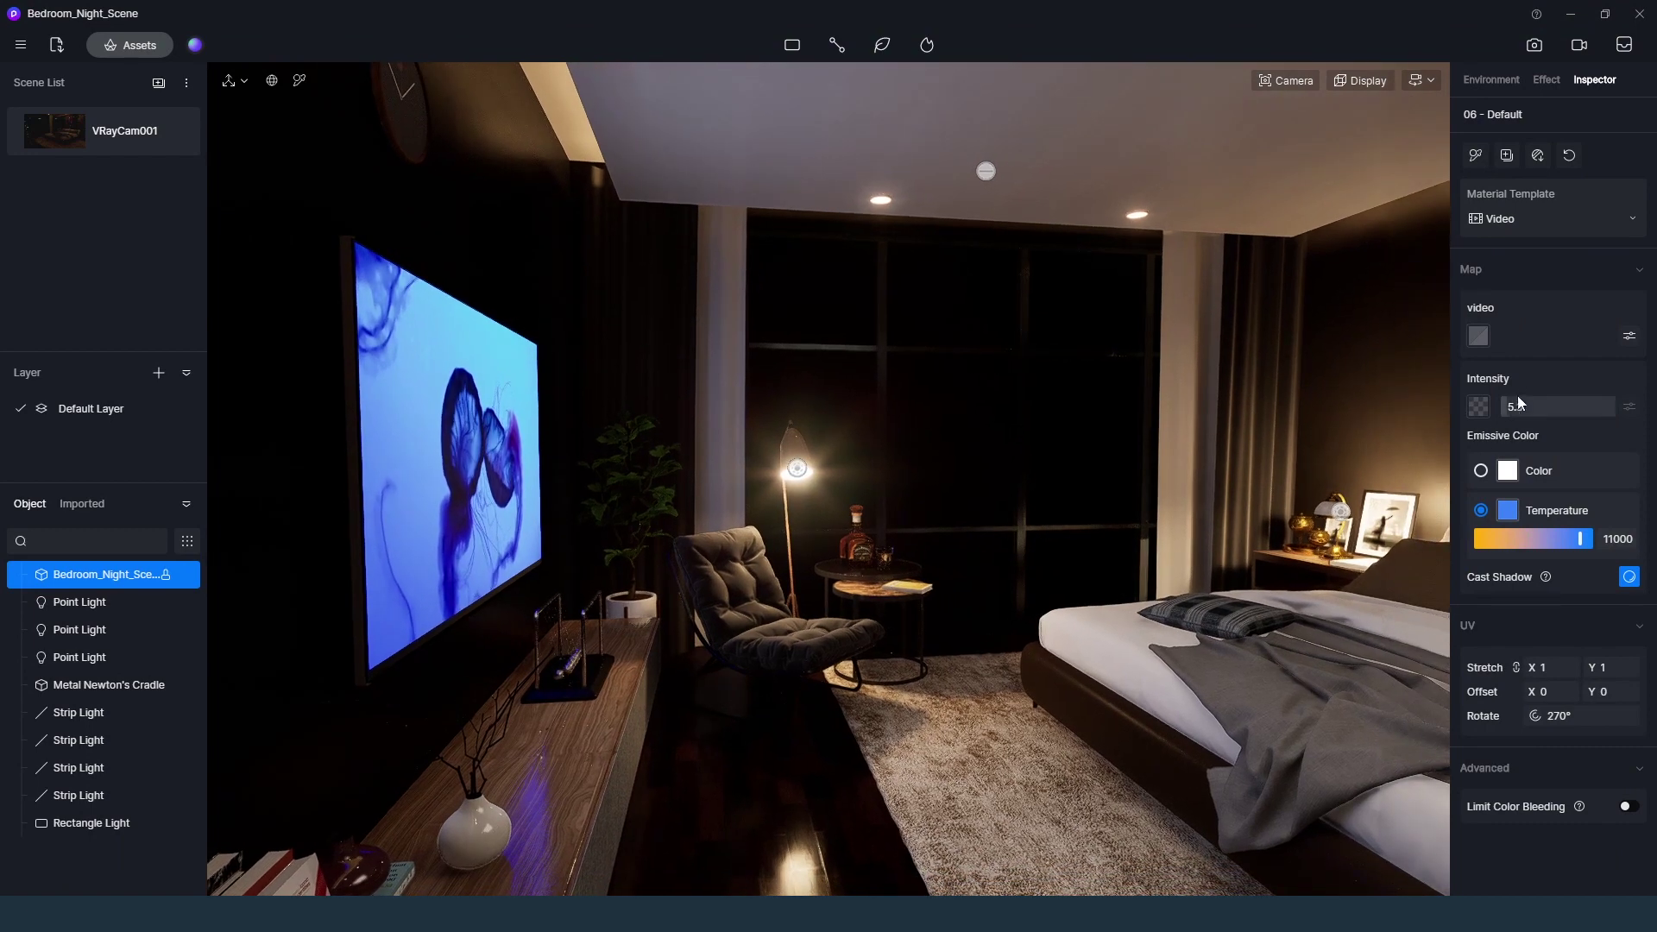
drag(1521, 403, 1512, 404)
right_drag(870, 561, 927, 557)
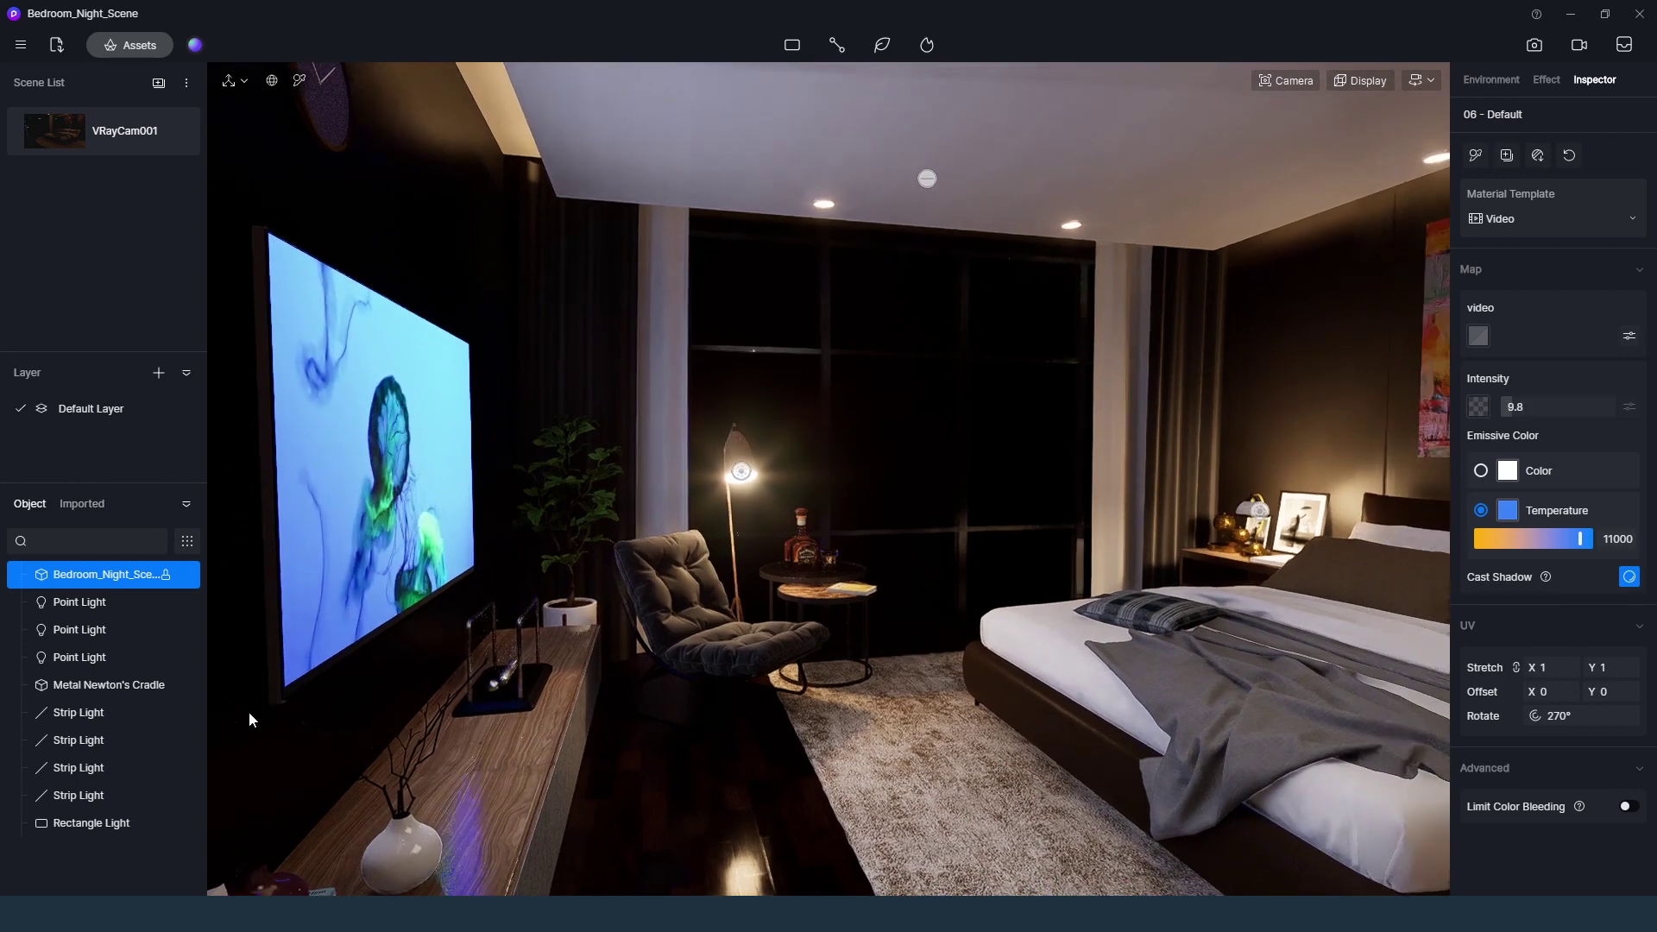
click(104, 132)
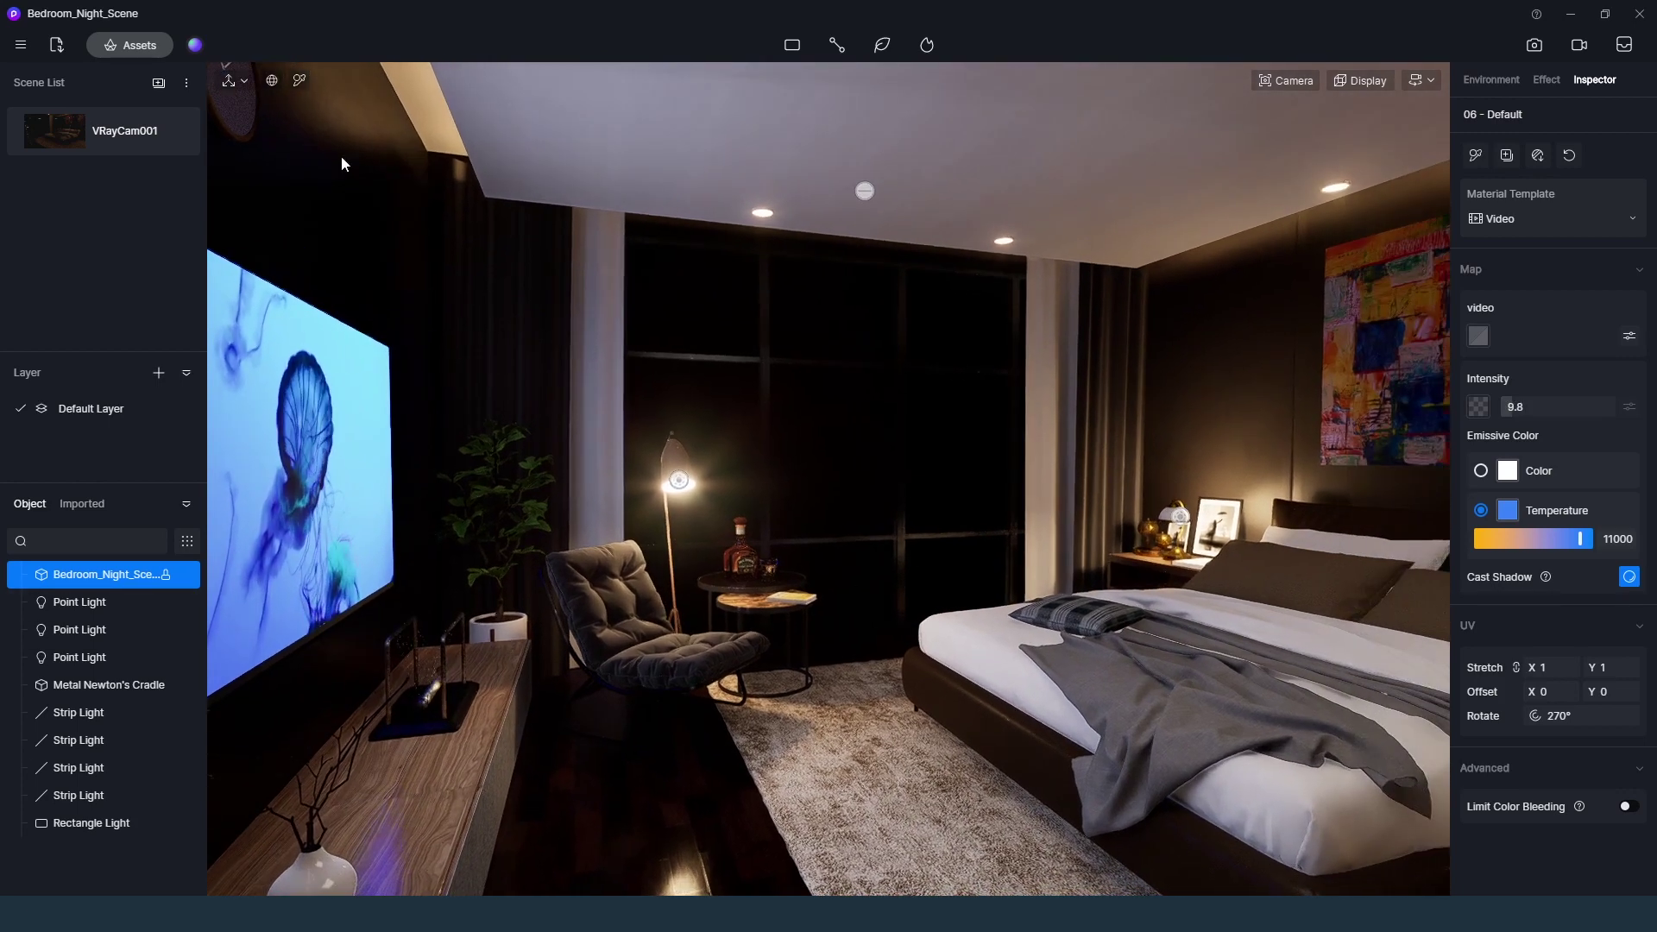
right_drag(853, 598, 836, 556)
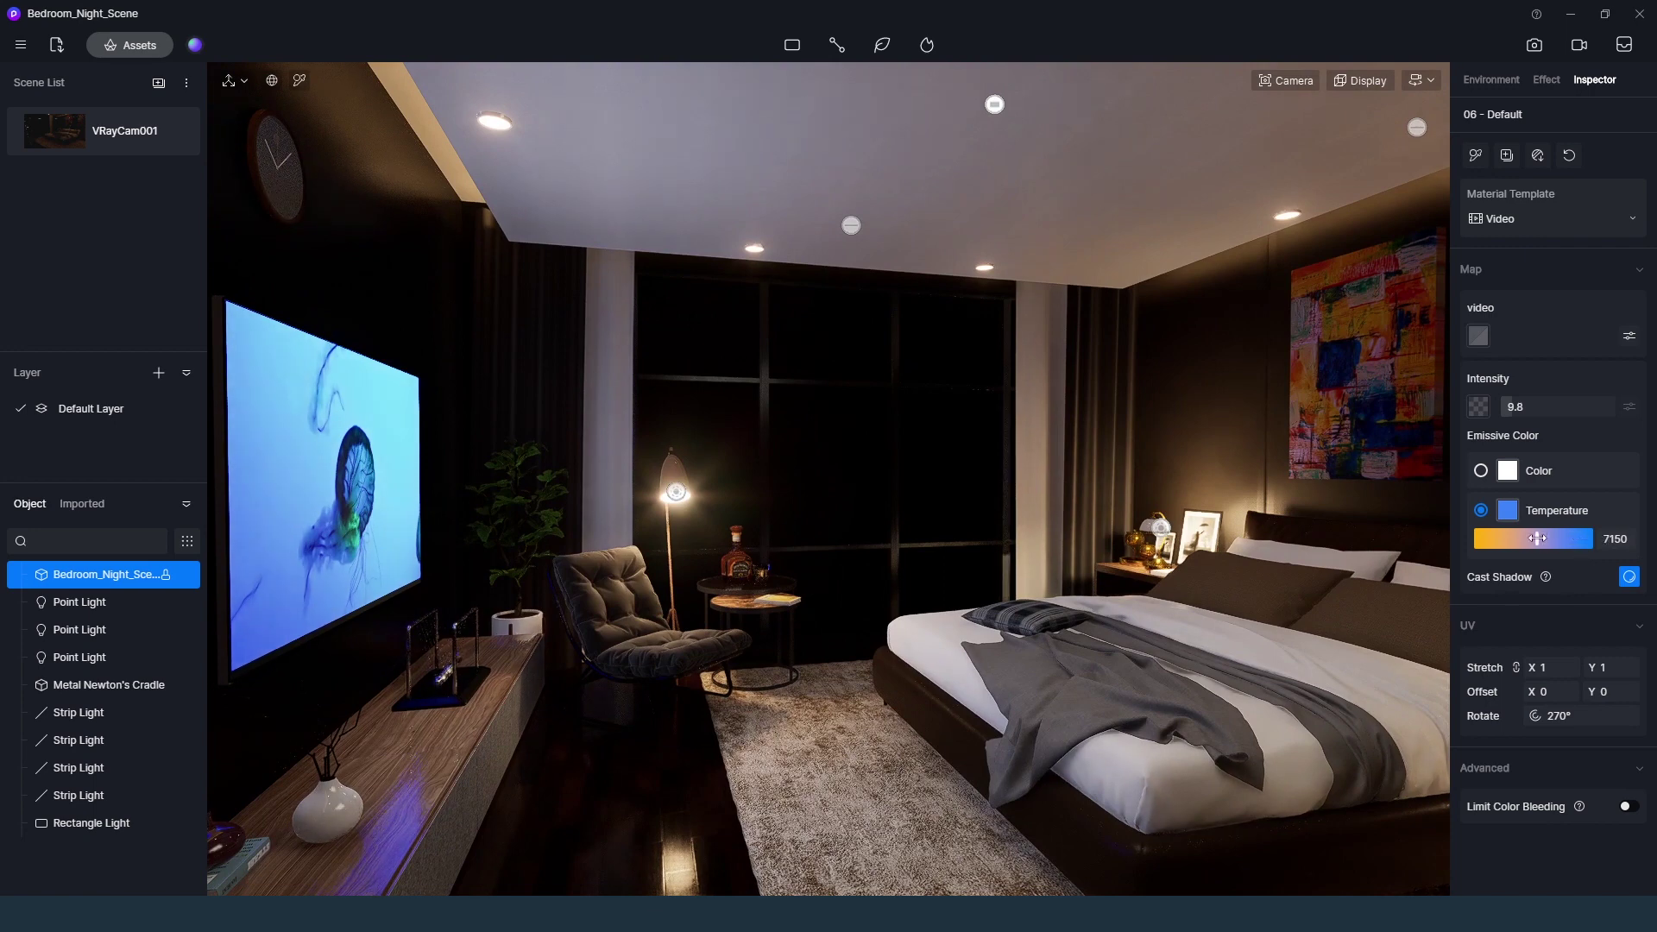
click(1478, 512)
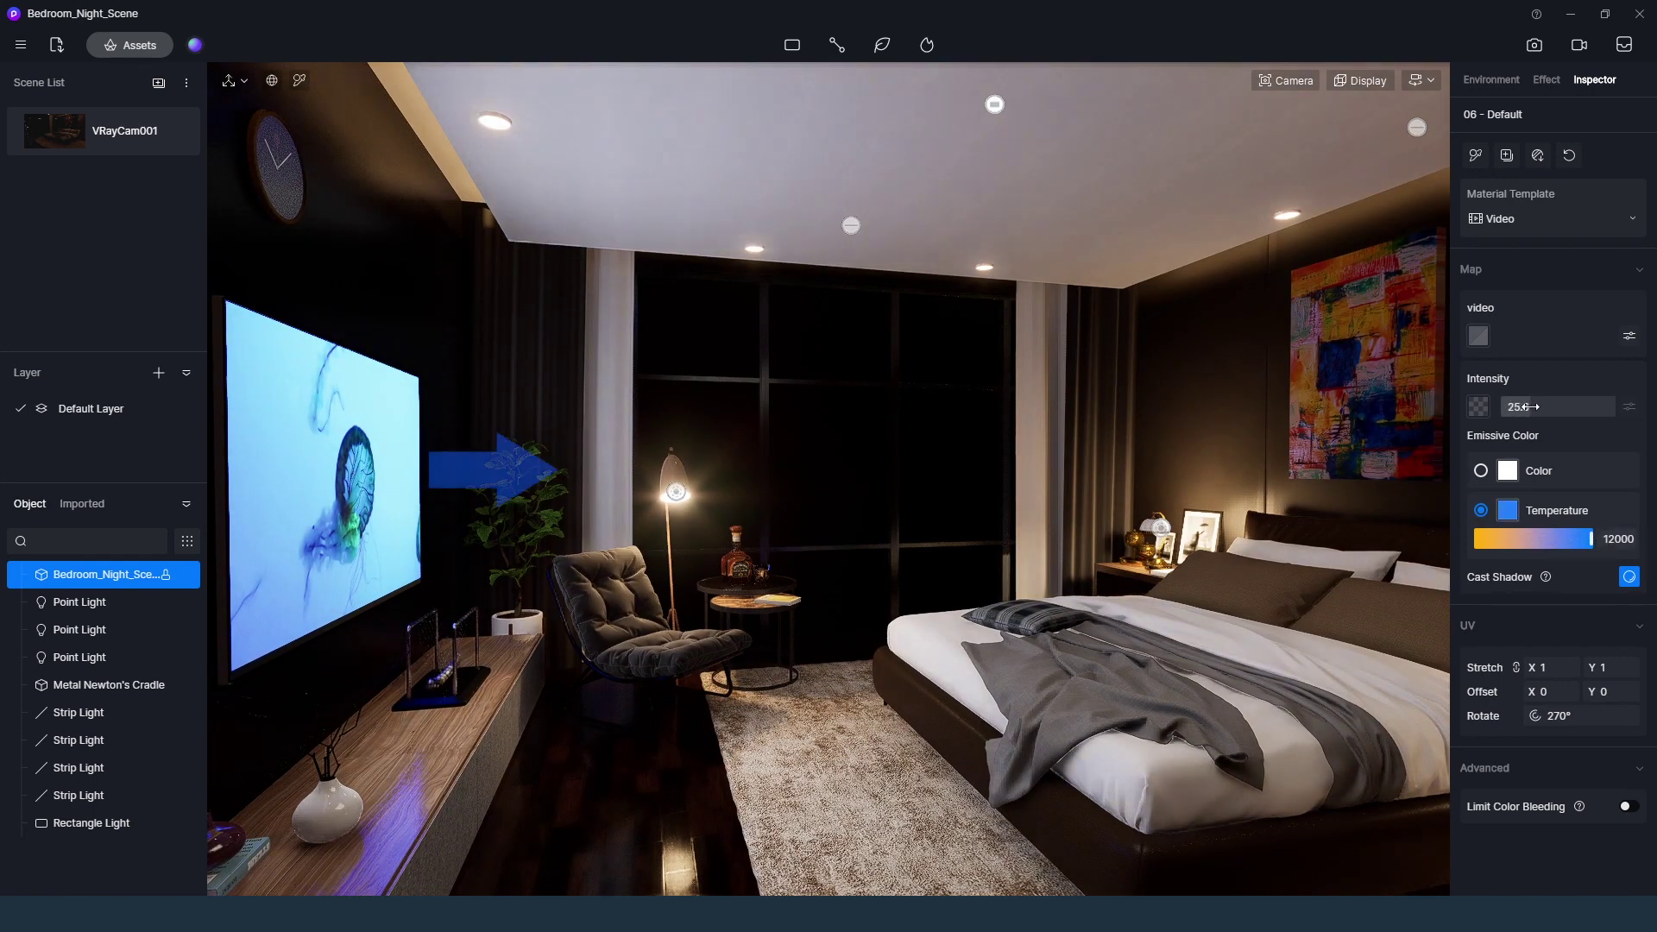
mouse_move(1524, 406)
mouse_down()
mouse_move(1497, 412)
mouse_move(1515, 413)
mouse_up()
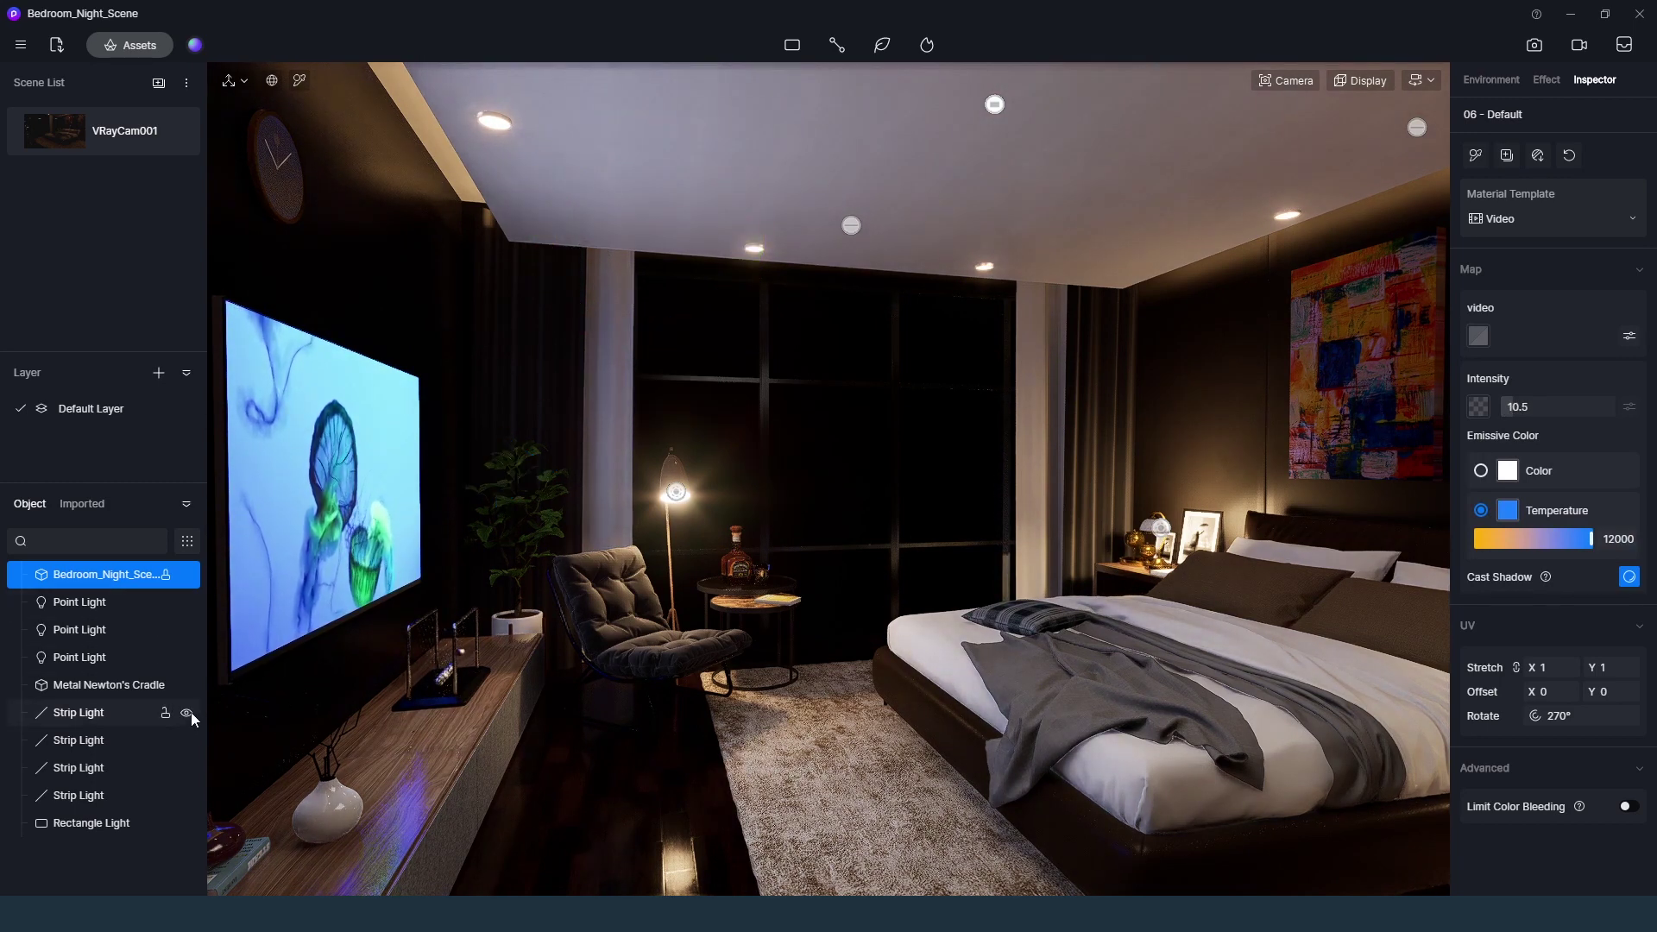
Hide the first strip light and show it again to compare its effect on the room
click(187, 713)
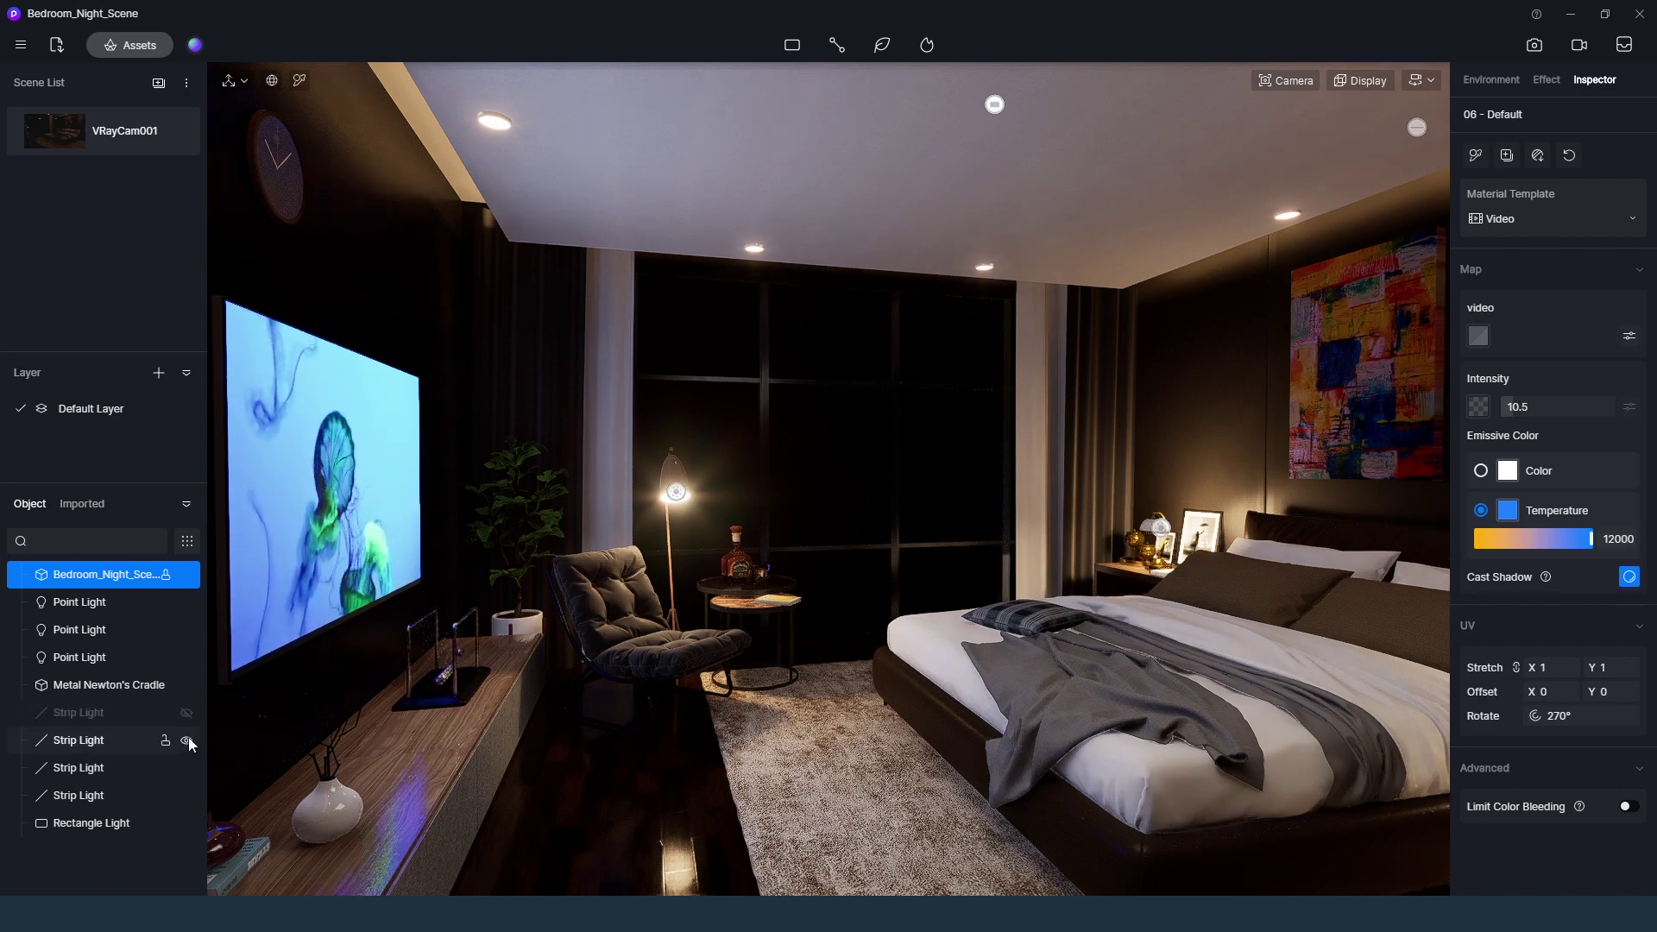
click(187, 713)
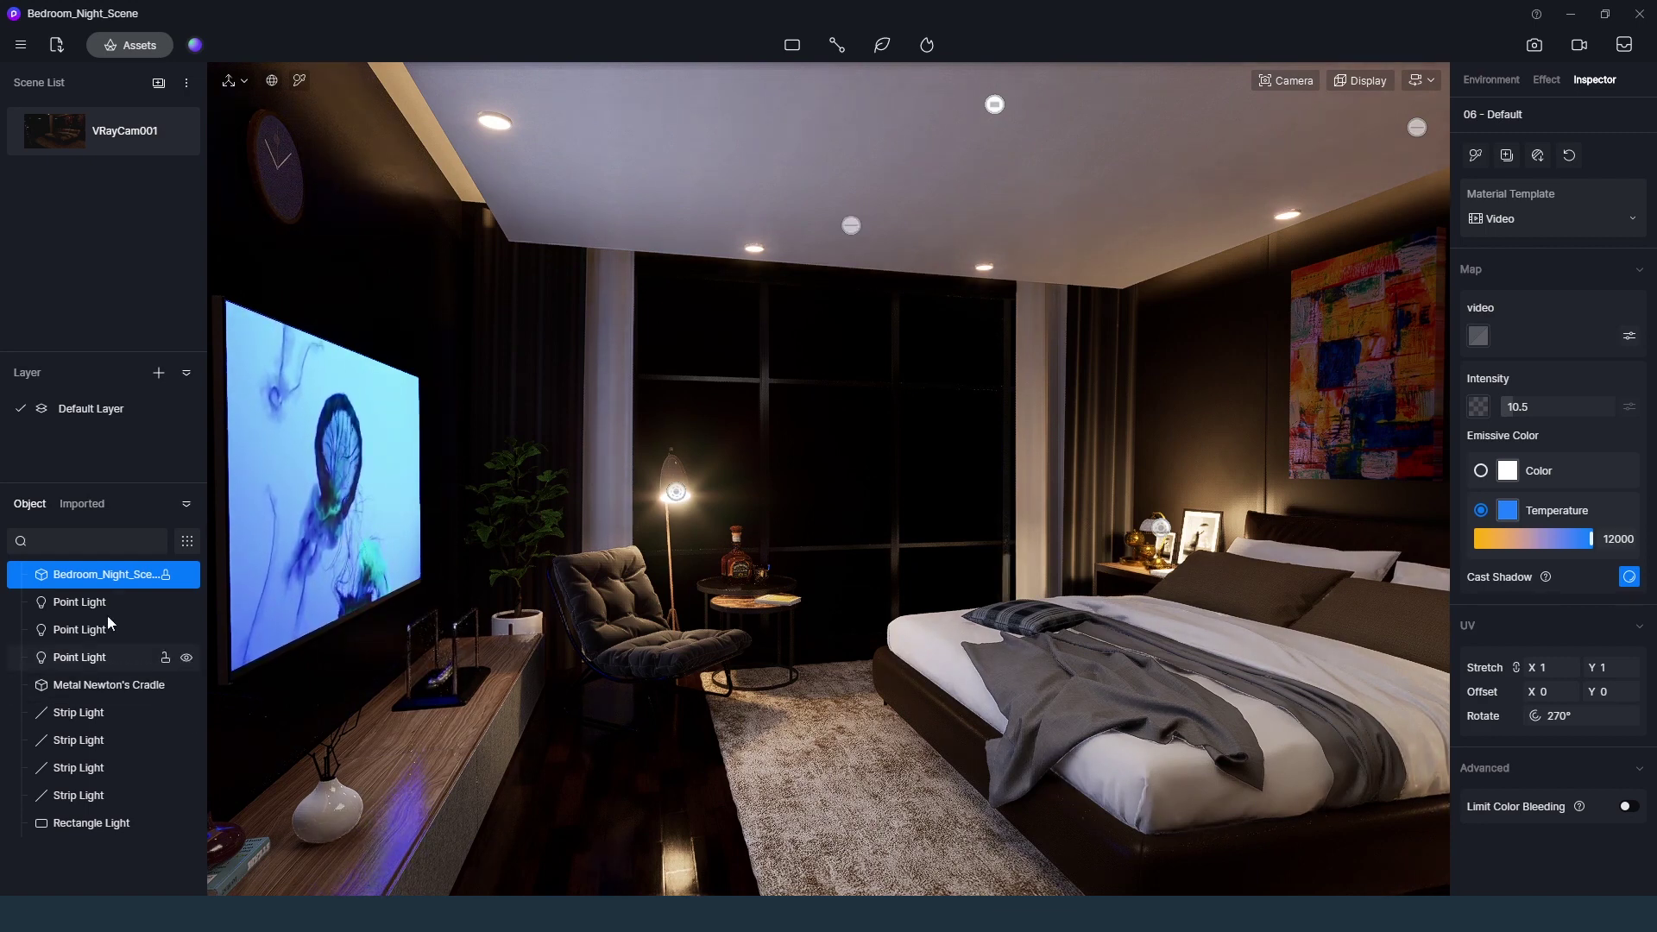
Hide the two point lights in the bedside lamps
click(187, 601)
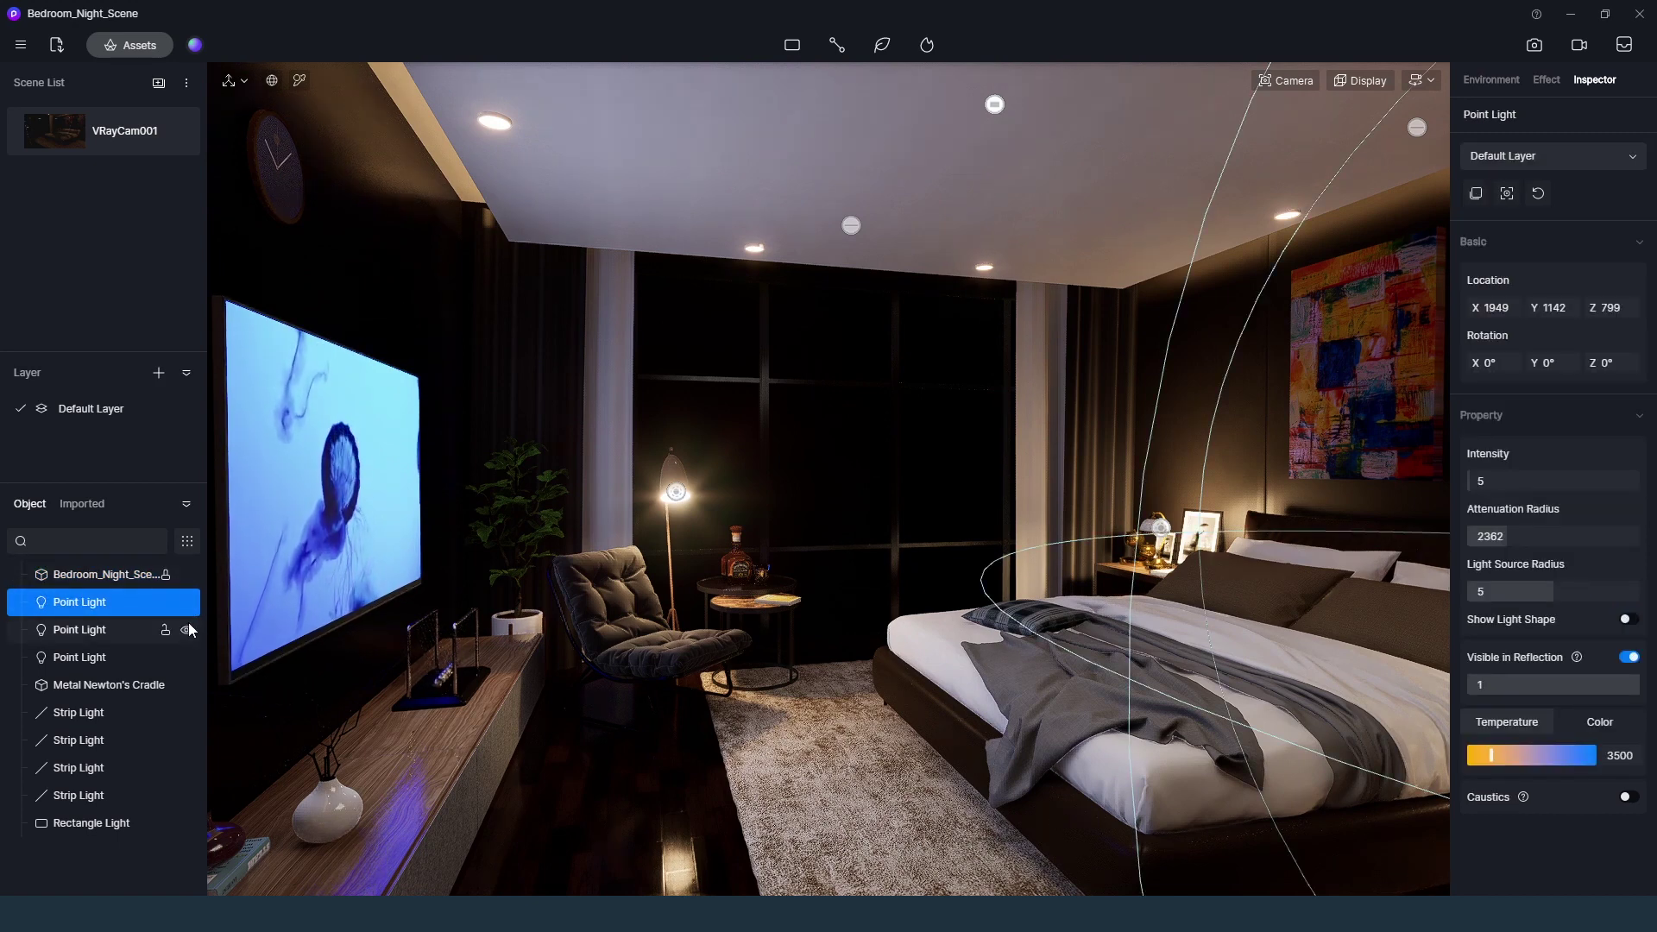
click(188, 630)
click(186, 601)
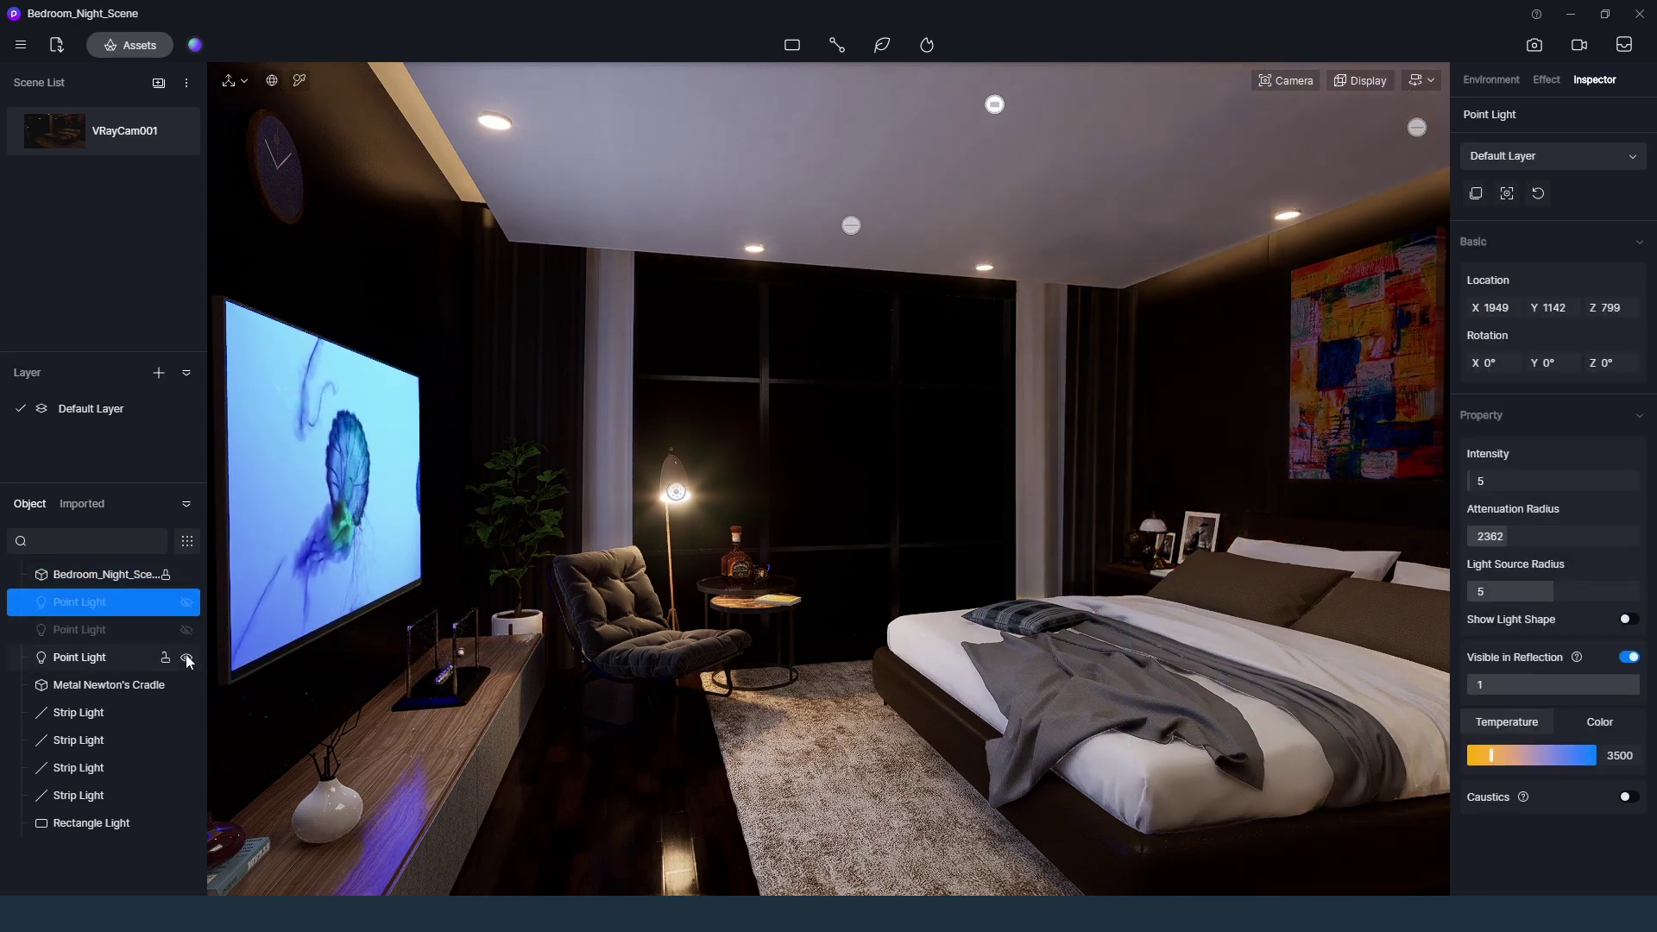
Hide the floor lamp's point light and the rectangle light
click(186, 657)
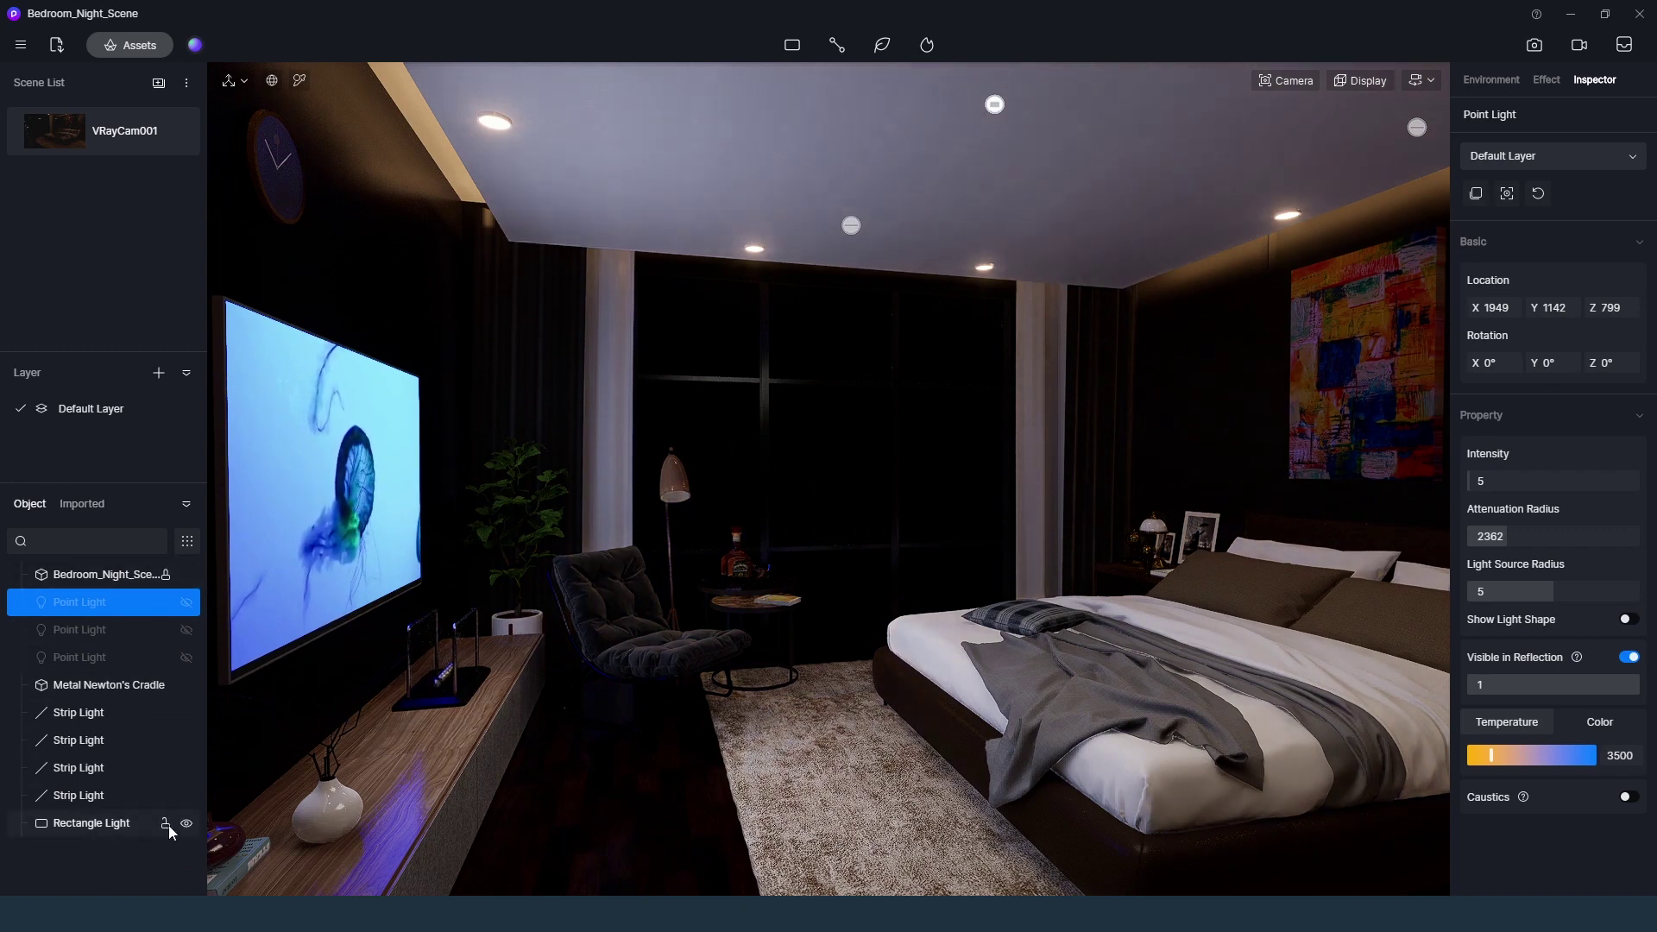
click(186, 824)
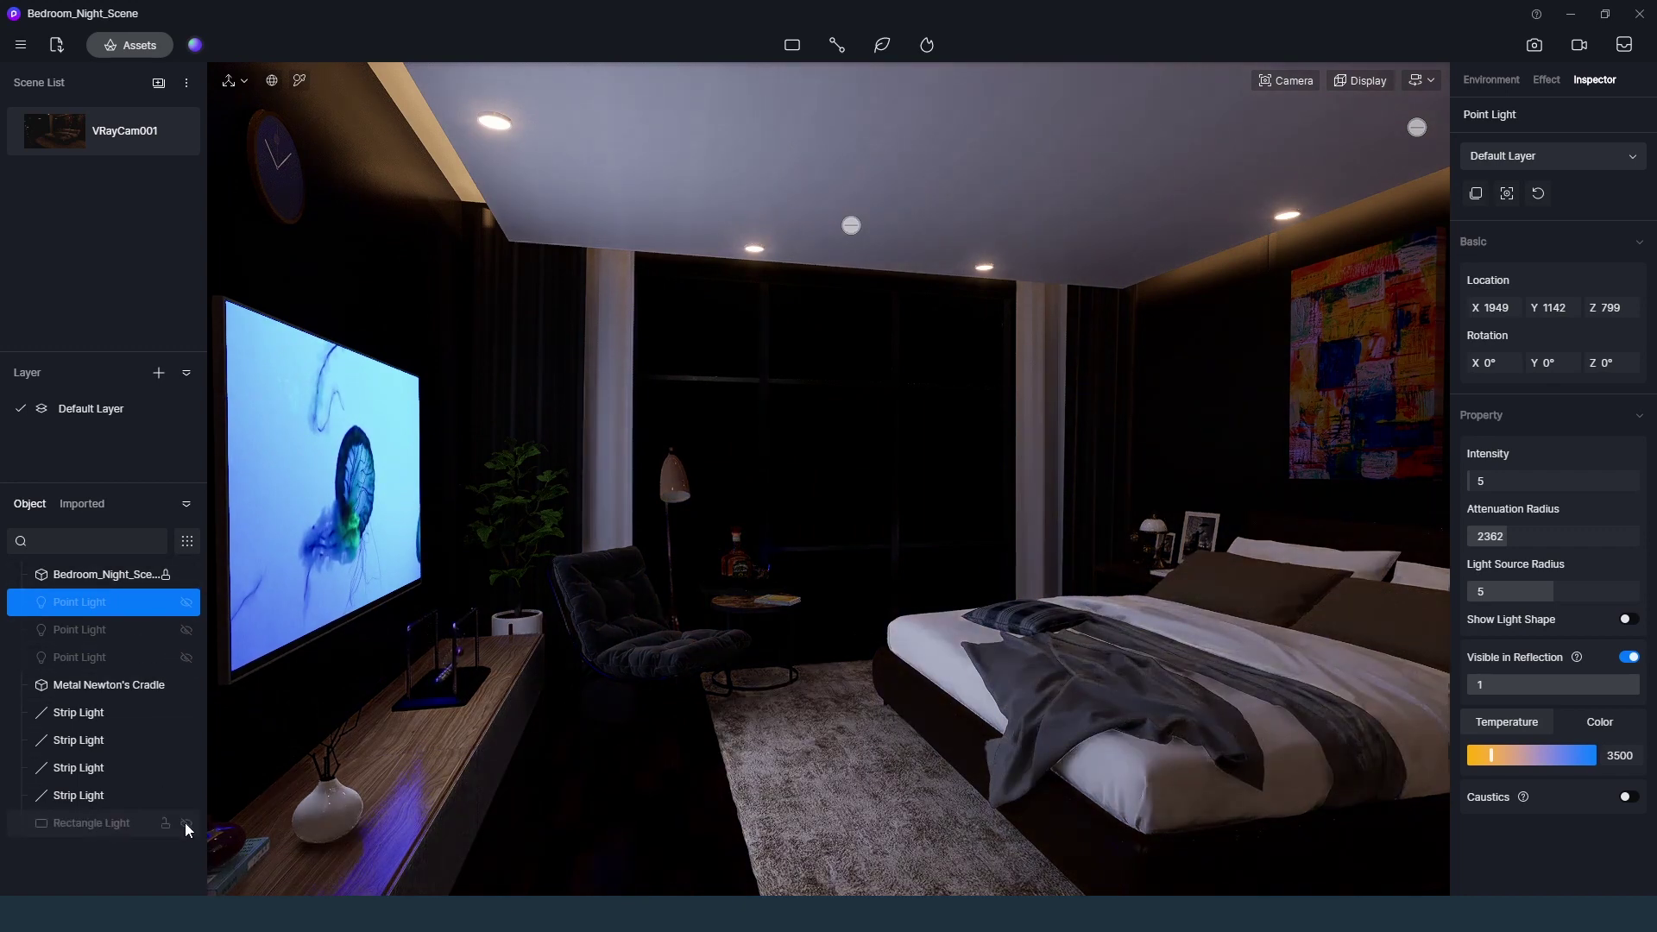
right_drag(868, 613, 980, 584)
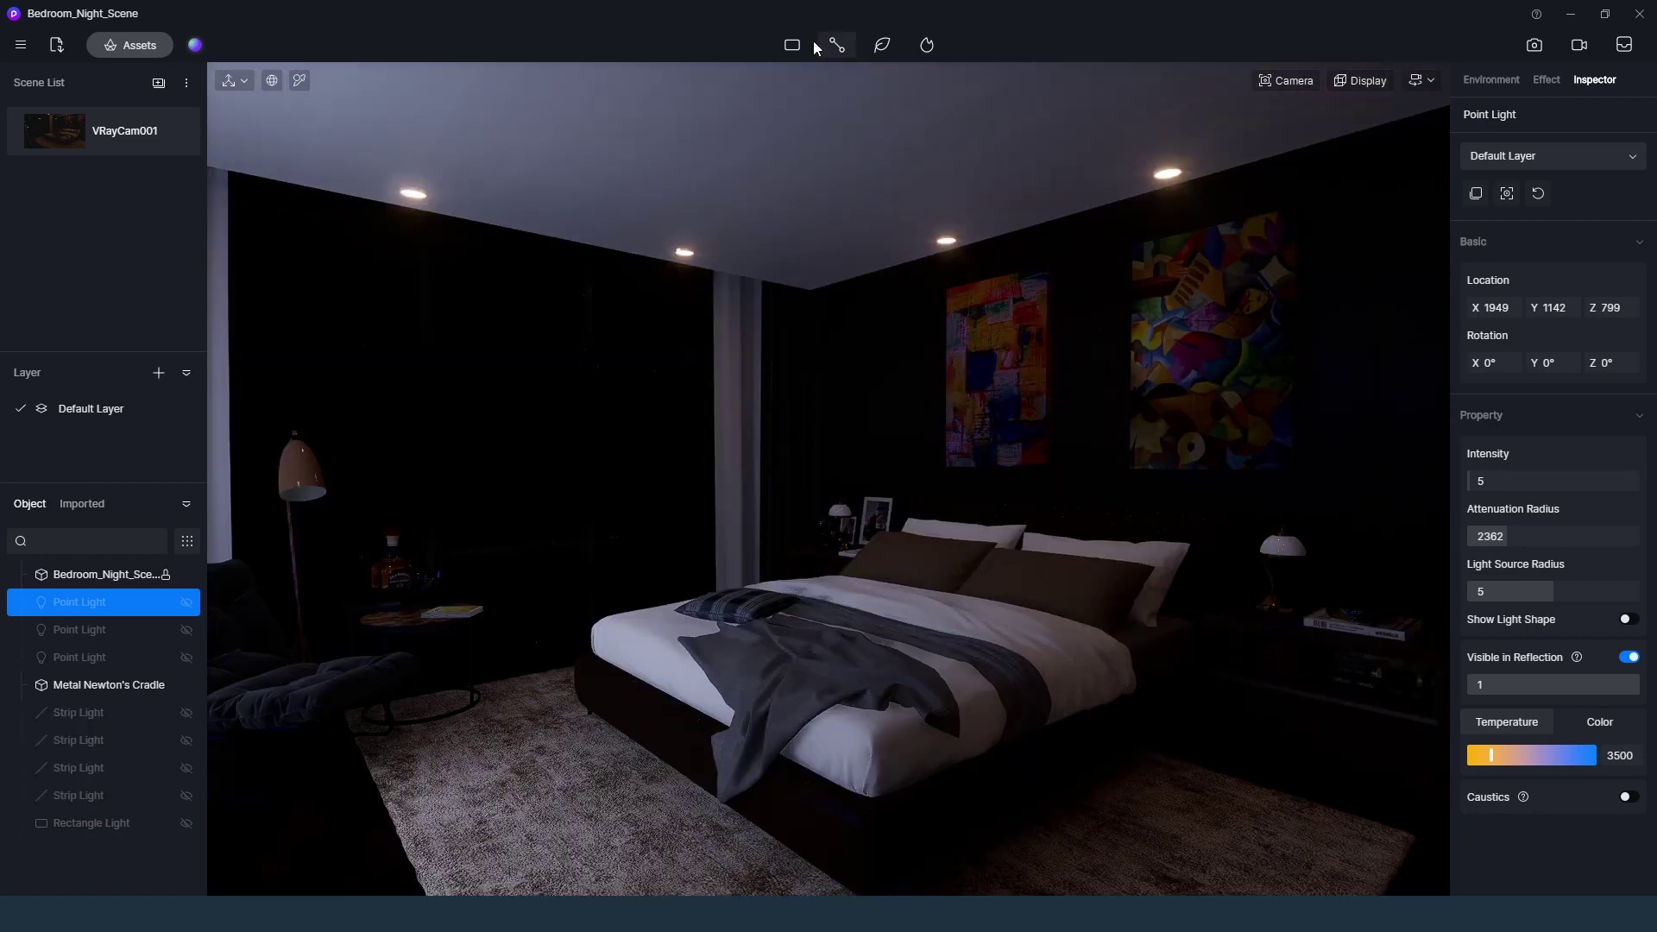
Place a spot light at the ceiling downlight in front of the first painting on the headboard wall
click(794, 47)
click(792, 109)
click(946, 246)
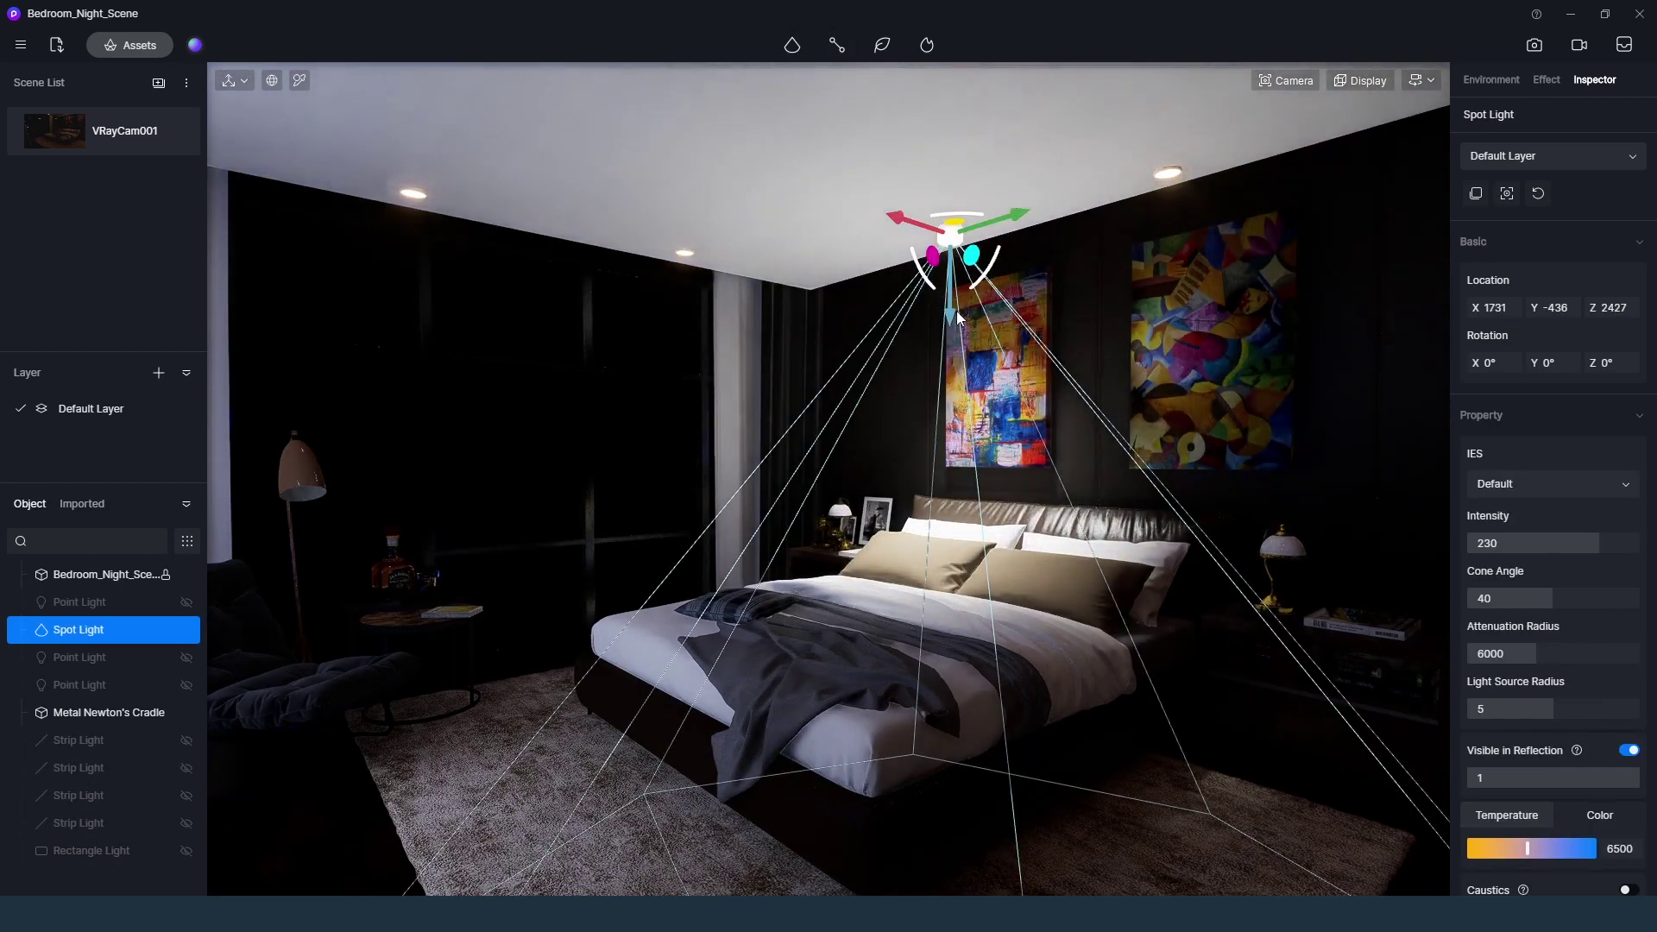
key(w)
right_drag(948, 316, 968, 245)
scroll(968, 245, up, 5)
middle_drag(1036, 254, 909, 268)
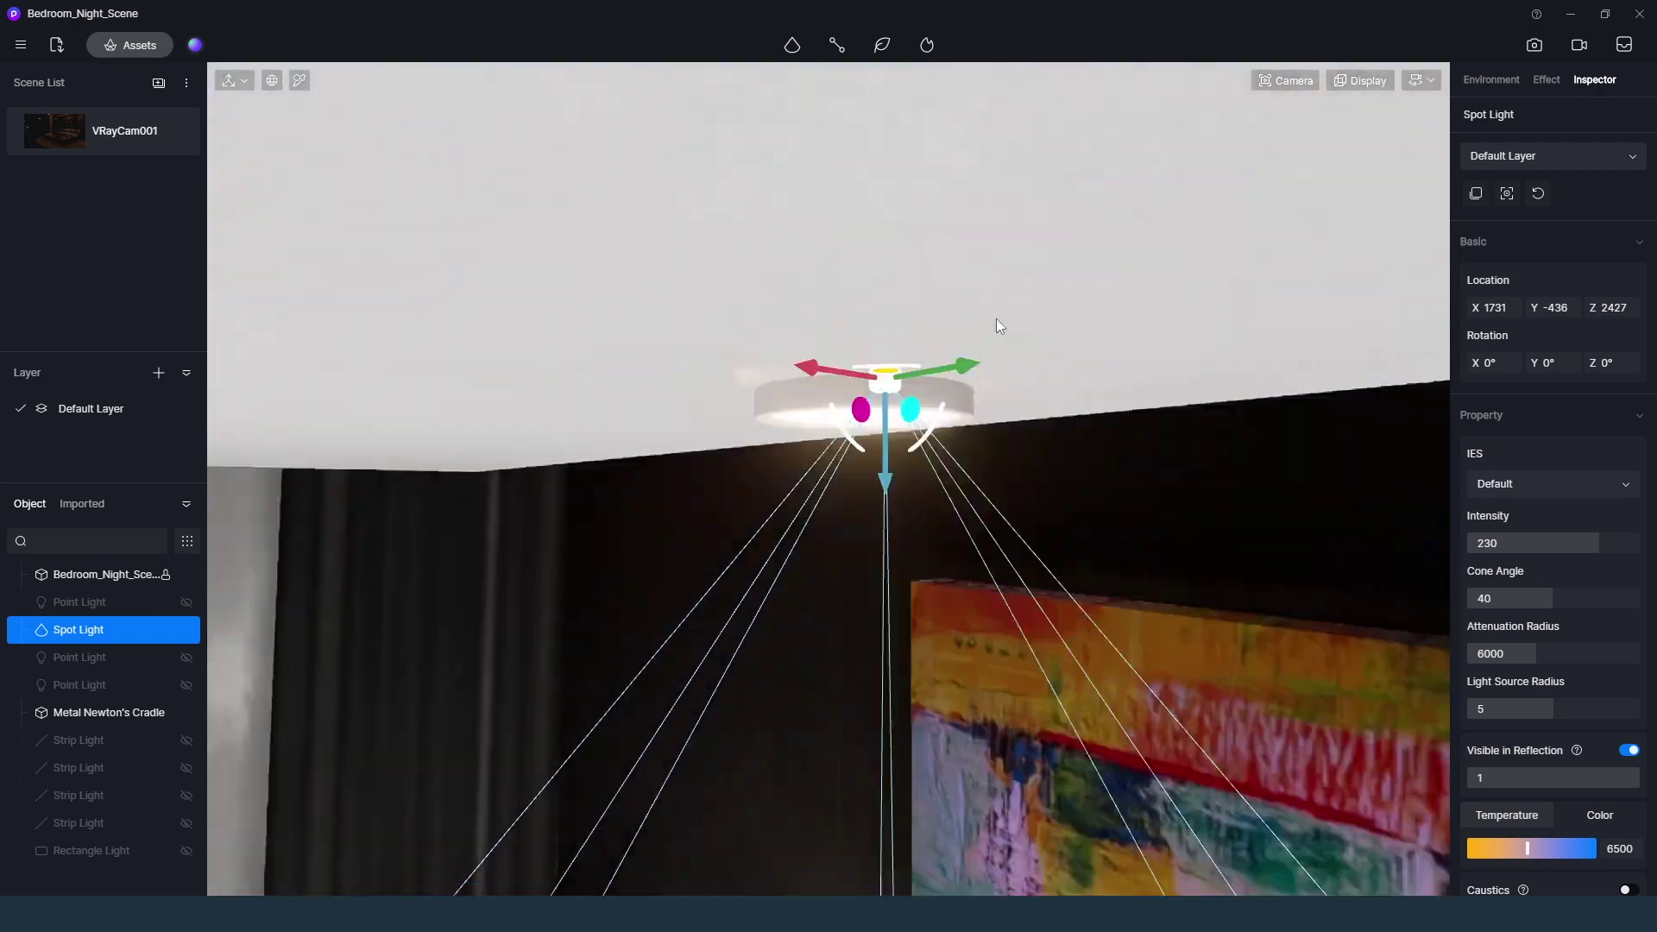
Try rotating the spot light 47° about its Y axis, and copy it to the downlight in front of the second painting
scroll(909, 267, down, 5)
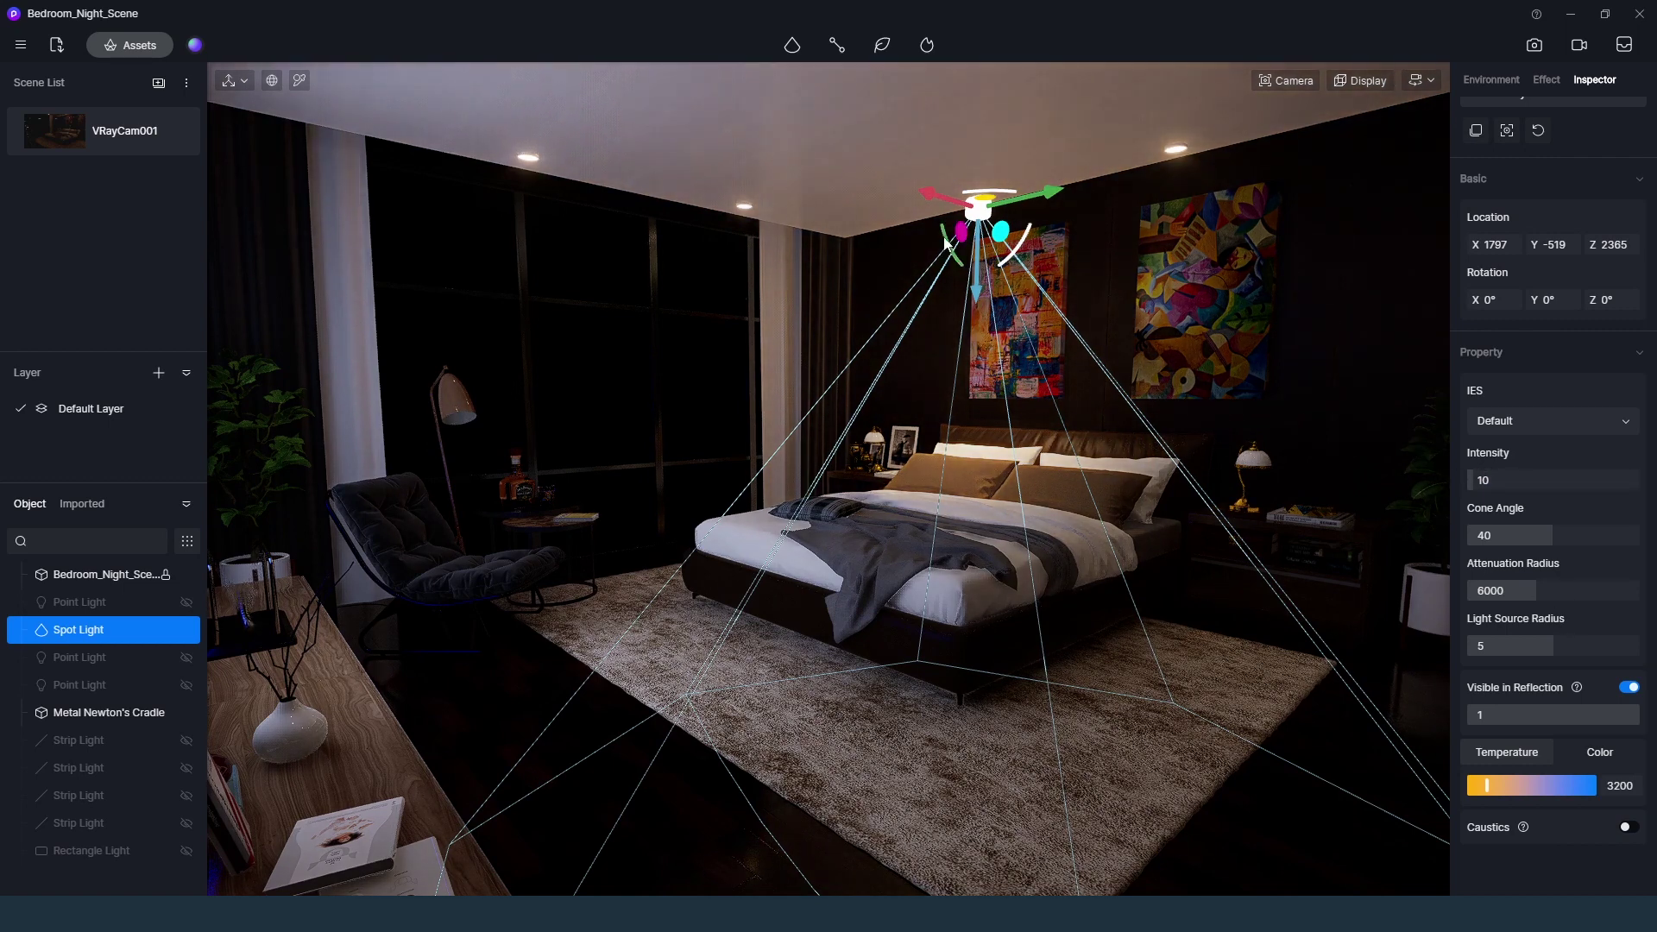
drag(947, 243, 971, 299)
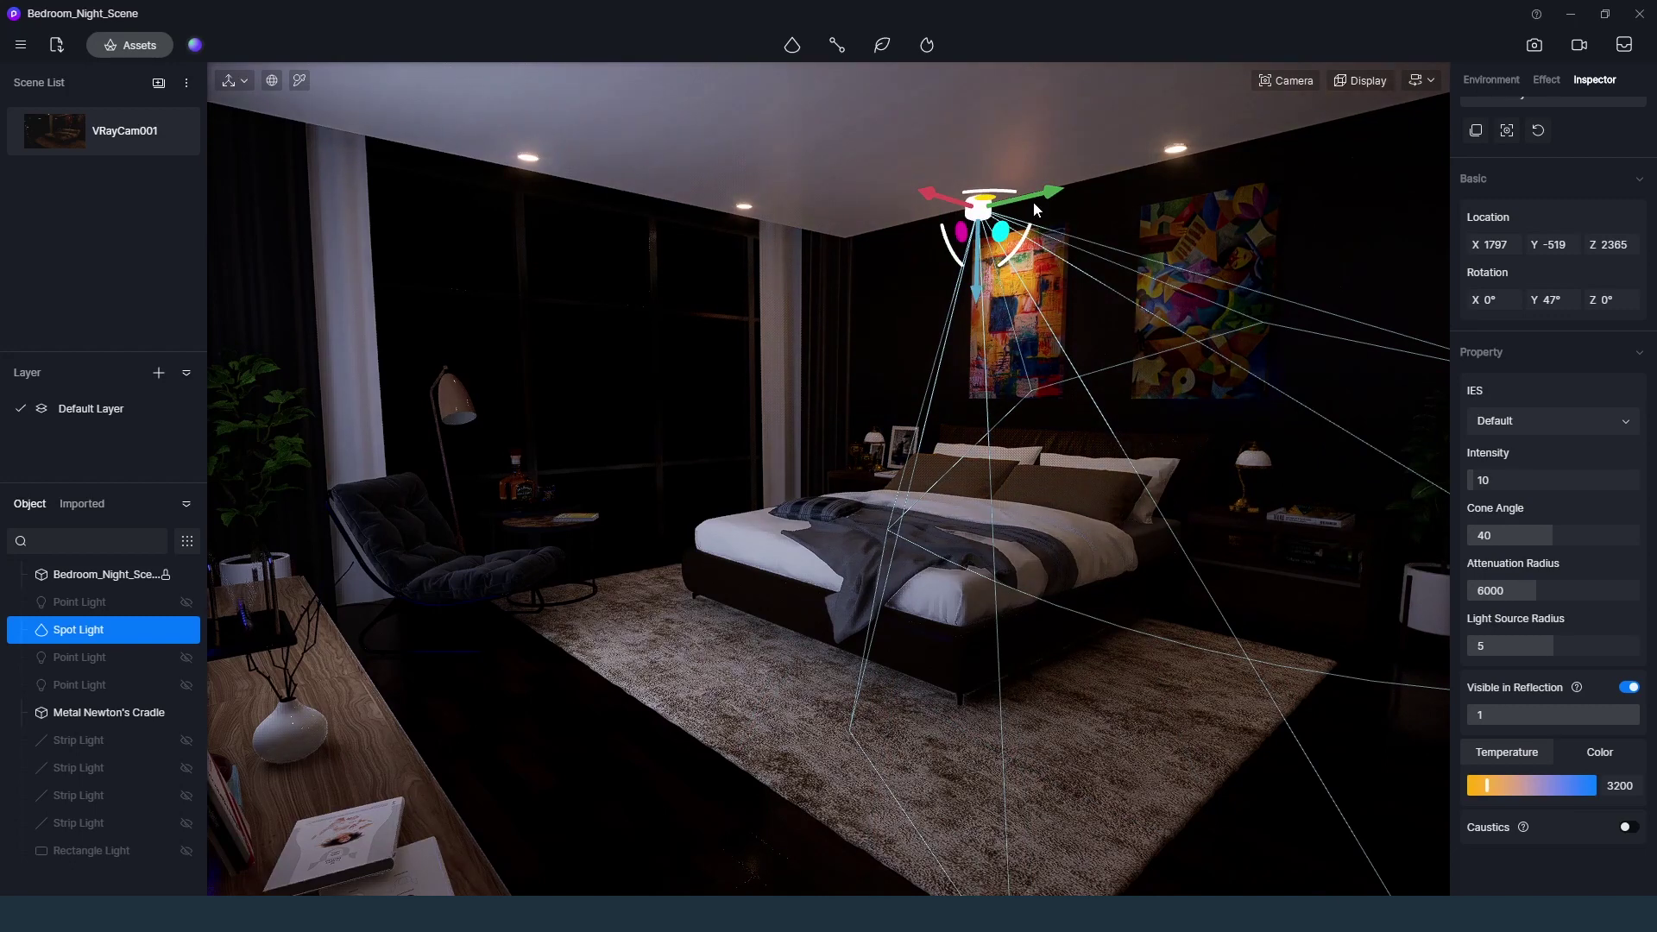
drag(1039, 201, 1267, 184)
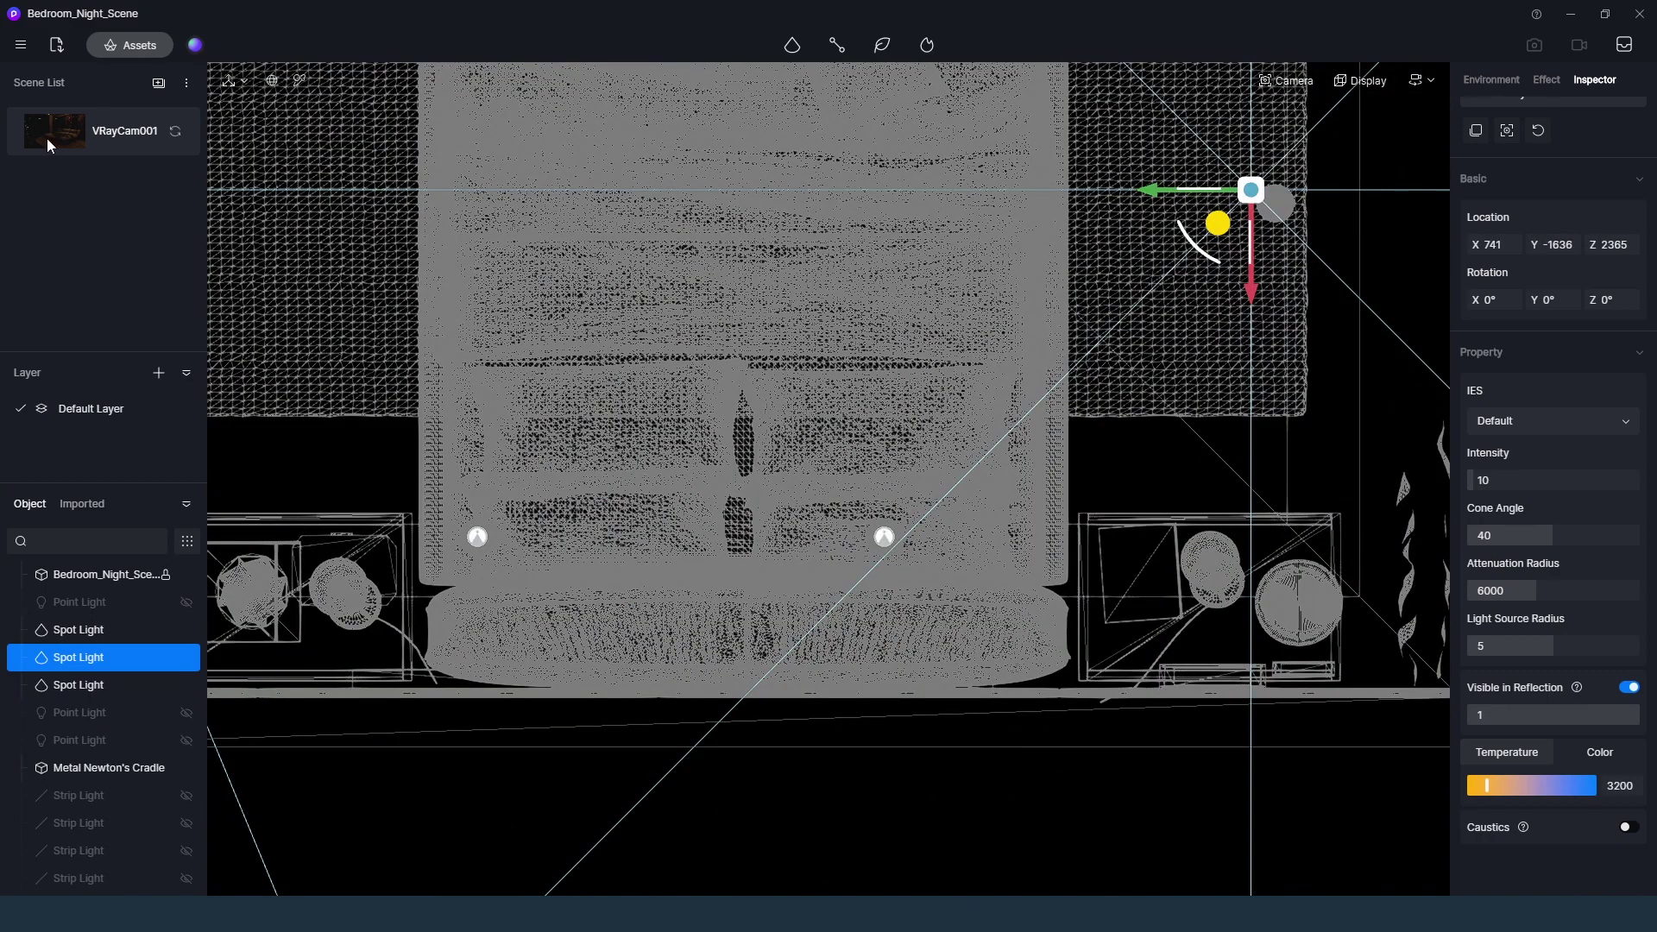
Copy a spot light to the window-side downlight near the armchair and align it with the fixture in a wireframe Top view
click(48, 140)
alt+drag(699, 211, 481, 160)
click(1286, 80)
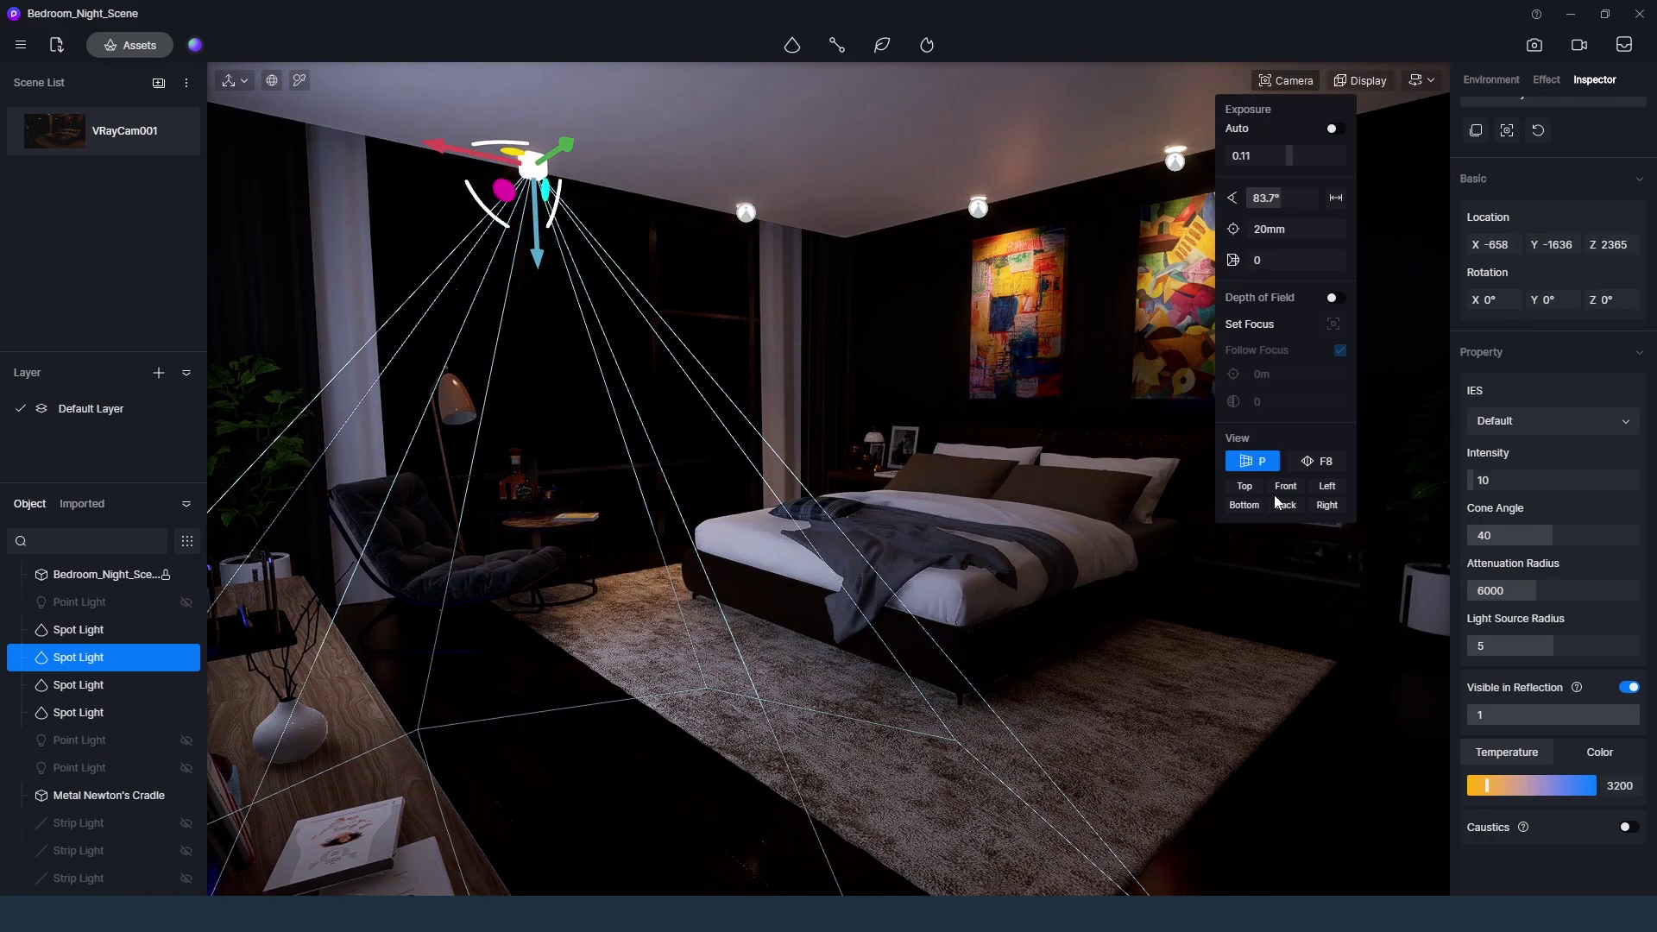
click(1248, 486)
click(1379, 81)
click(1373, 156)
scroll(962, 485, up, 7)
drag(880, 415, 928, 418)
drag(1034, 517, 1036, 524)
scroll(1036, 522, down, 5)
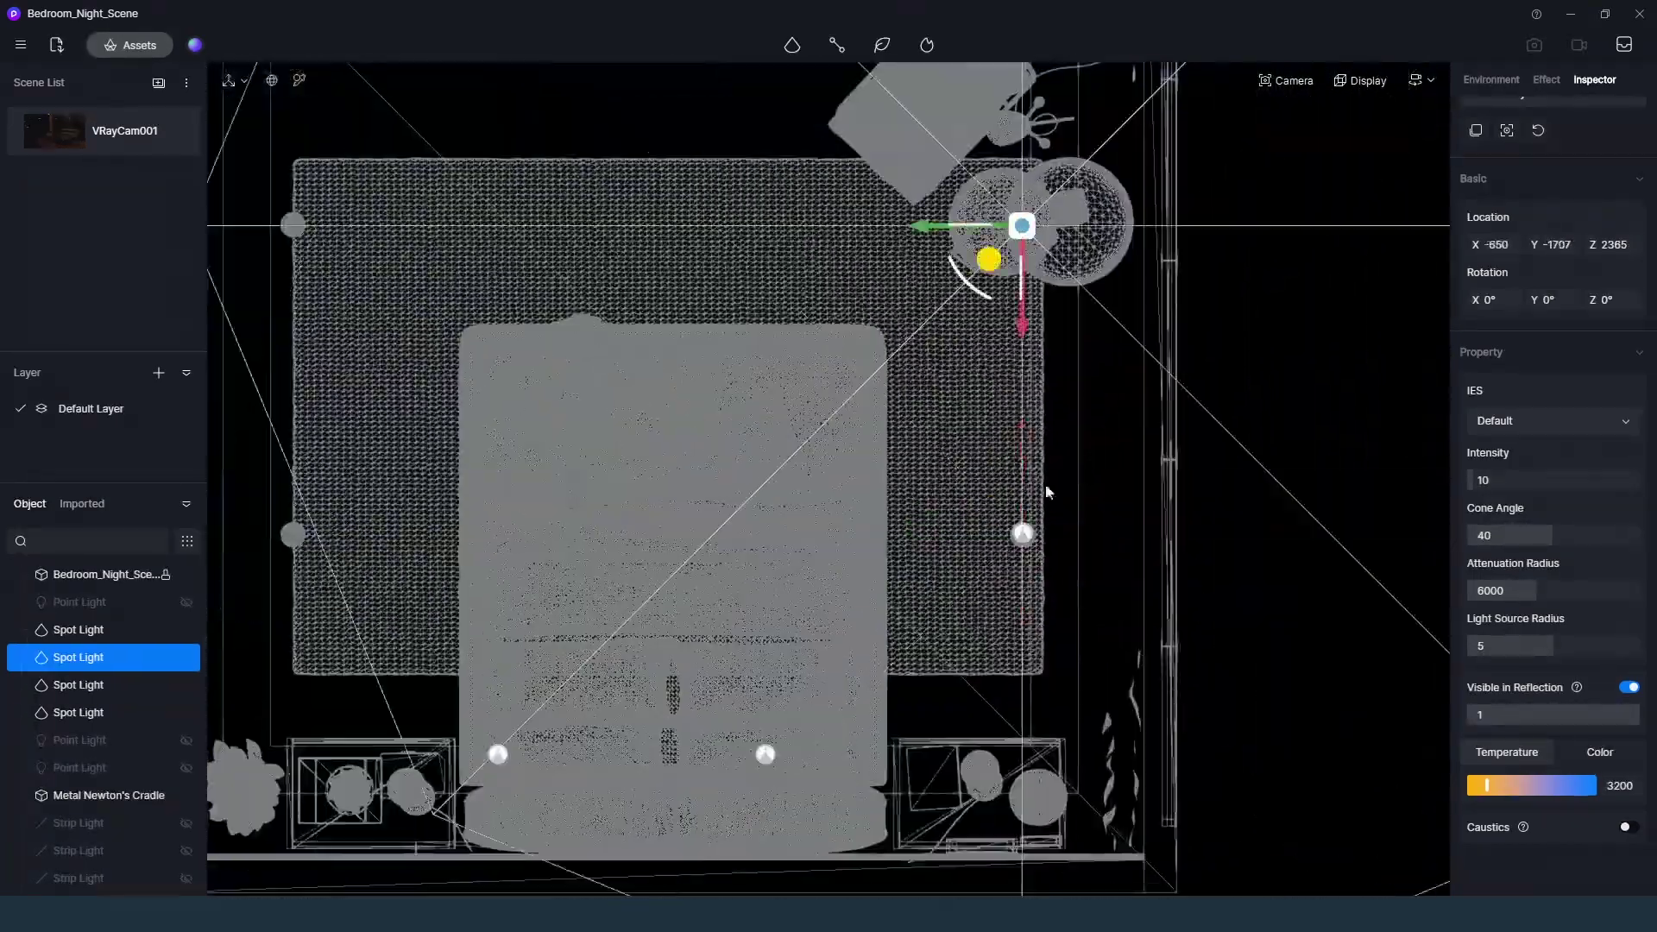
Copy the two window-side spot lights together onto the two downlights on the opposite side of the bed
ctrl+click(1022, 534)
middle_drag(1024, 534, 1252, 534)
alt+drag(1165, 541, 431, 542)
Copy one spot light to the first downlight along the TV cabinet and align it with the fixture
scroll(882, 414, down, 2)
middle_drag(882, 414, 917, 696)
click(619, 556)
alt+drag(652, 523, 822, 340)
scroll(688, 278, up, 5)
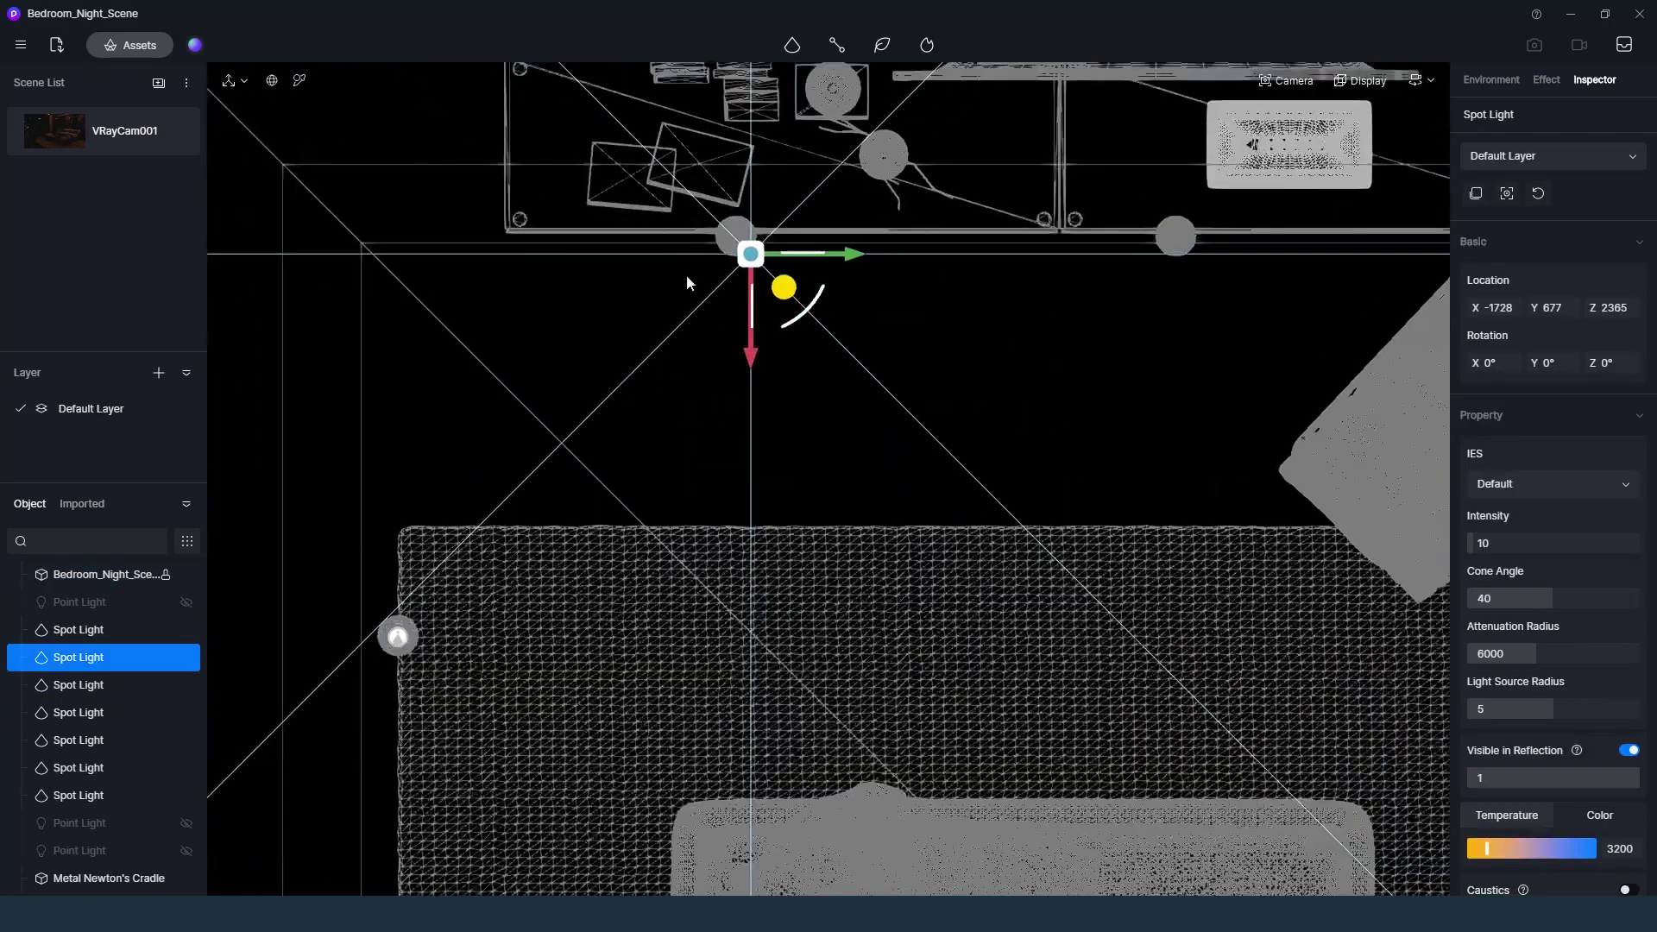
middle_drag(688, 278, 932, 635)
drag(1008, 632, 988, 602)
Copy the aligned spot light along the Y axis to the second downlight along the TV cabinet
scroll(950, 587, down, 2)
middle_drag(923, 585, 672, 478)
alt+drag(816, 478, 1312, 476)
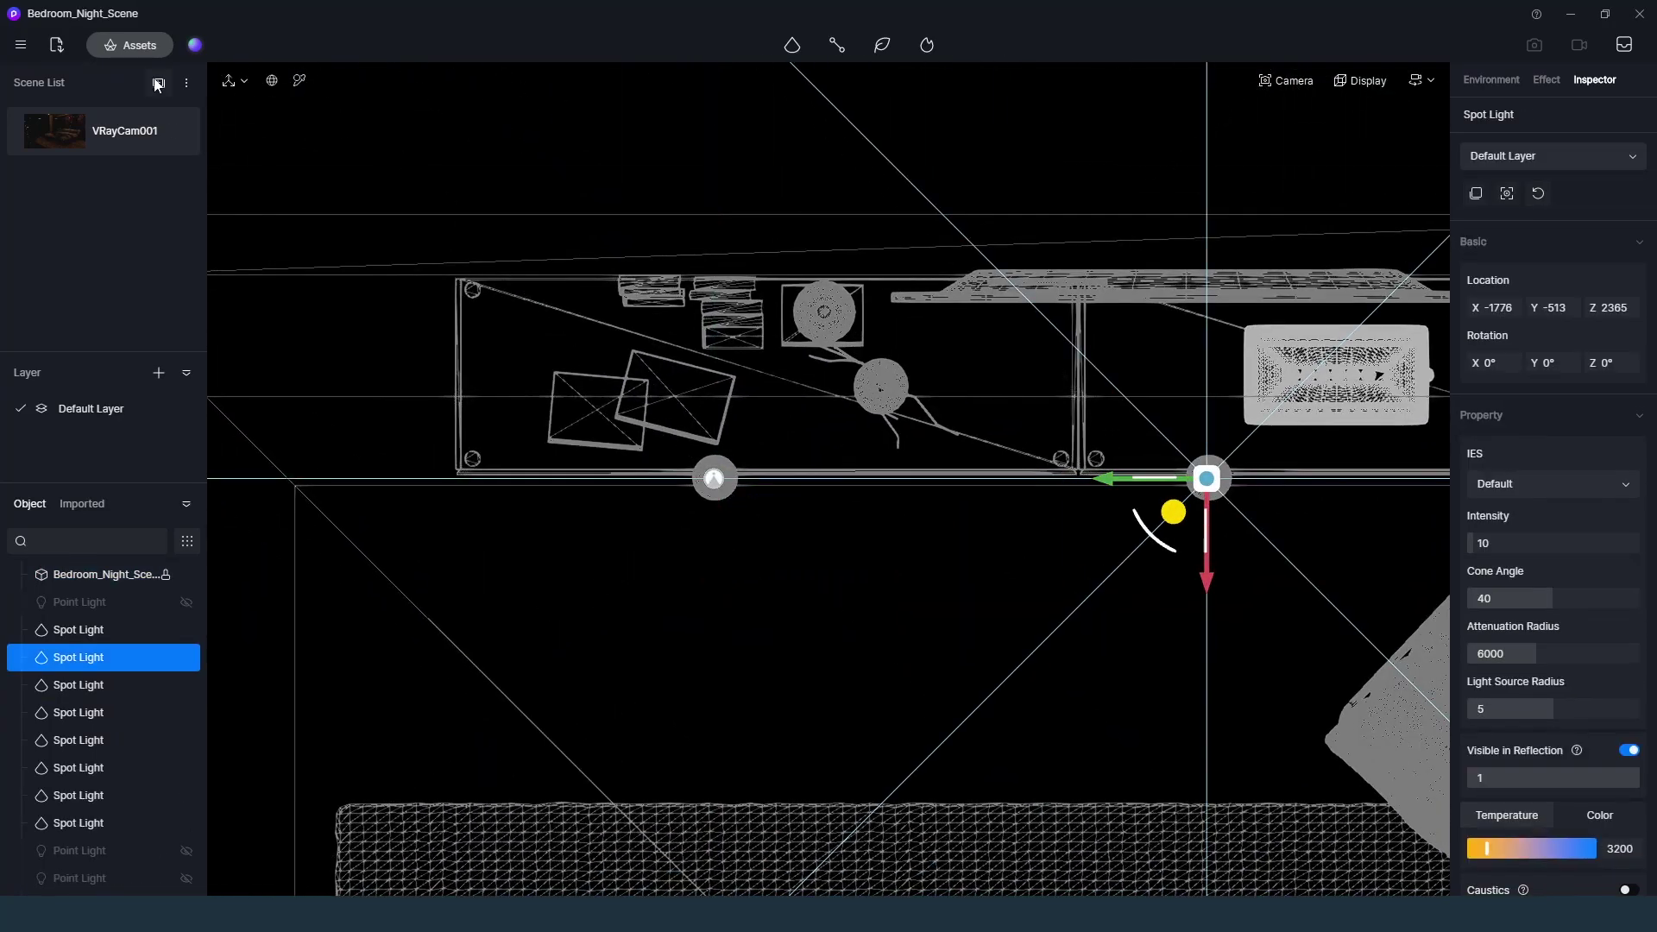
In 3ds Max, move the background plane farther away from the room and curve it with the Bend modifier's angle
key(p)
click(1322, 742)
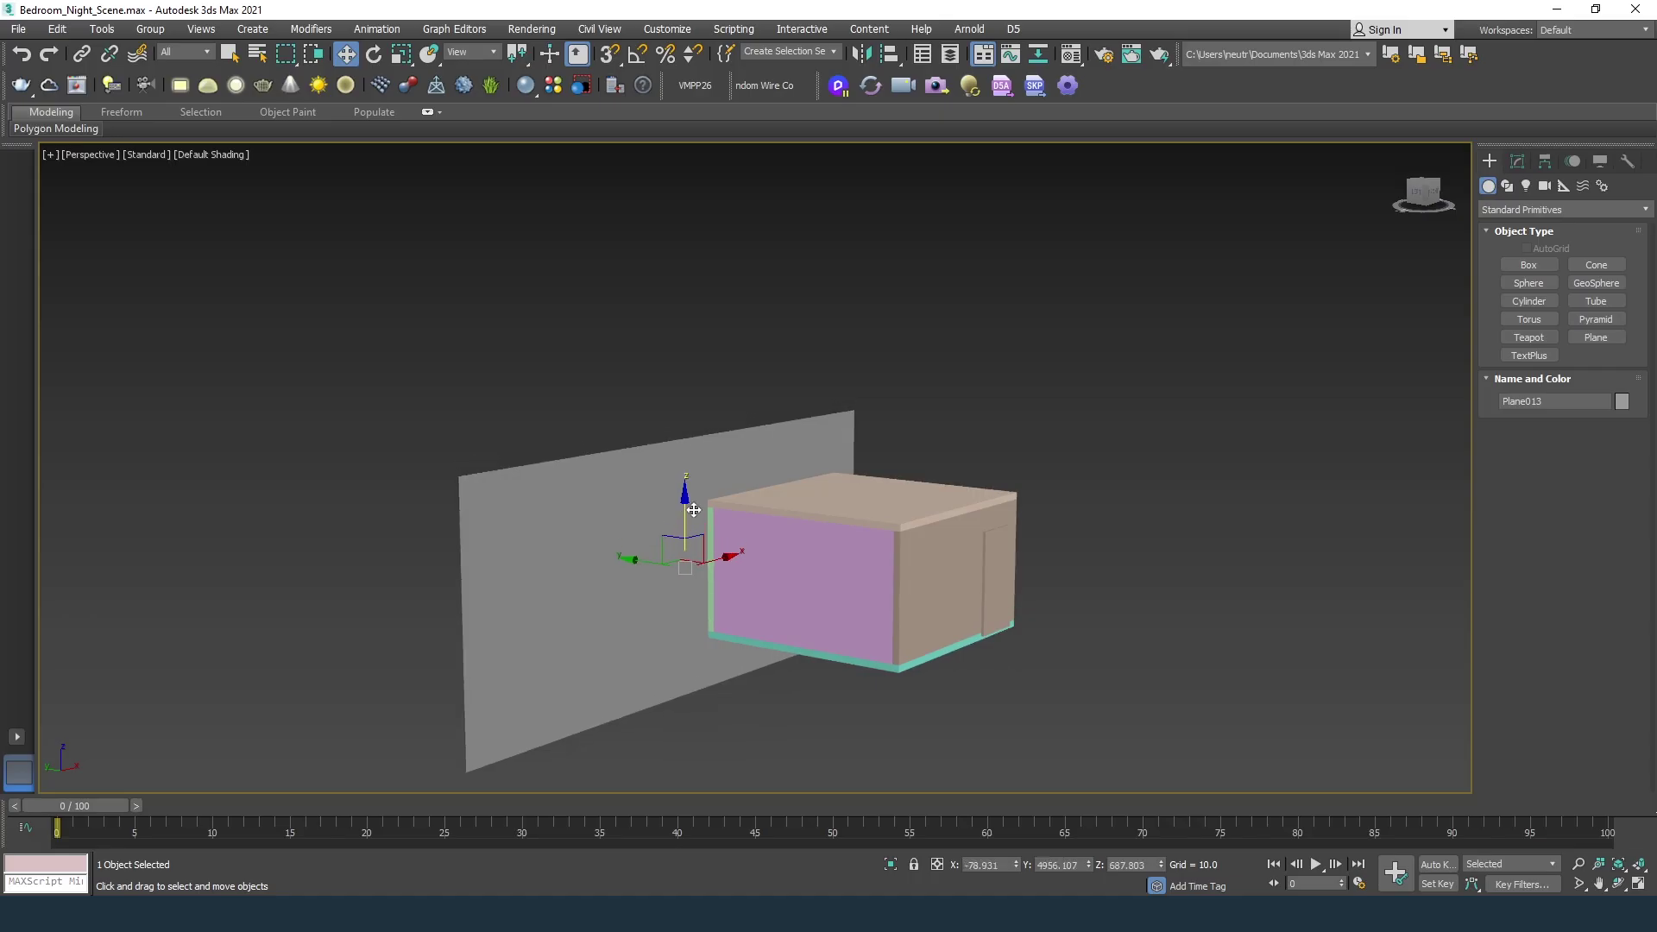
mouse_move(747, 523)
alt+middle_down()
mouse_move(720, 565)
mouse_move(743, 473)
mouse_move(862, 479)
alt+middle_up()
key(F4)
mouse_move(699, 465)
mouse_down()
mouse_move(735, 464)
mouse_move(702, 468)
mouse_up()
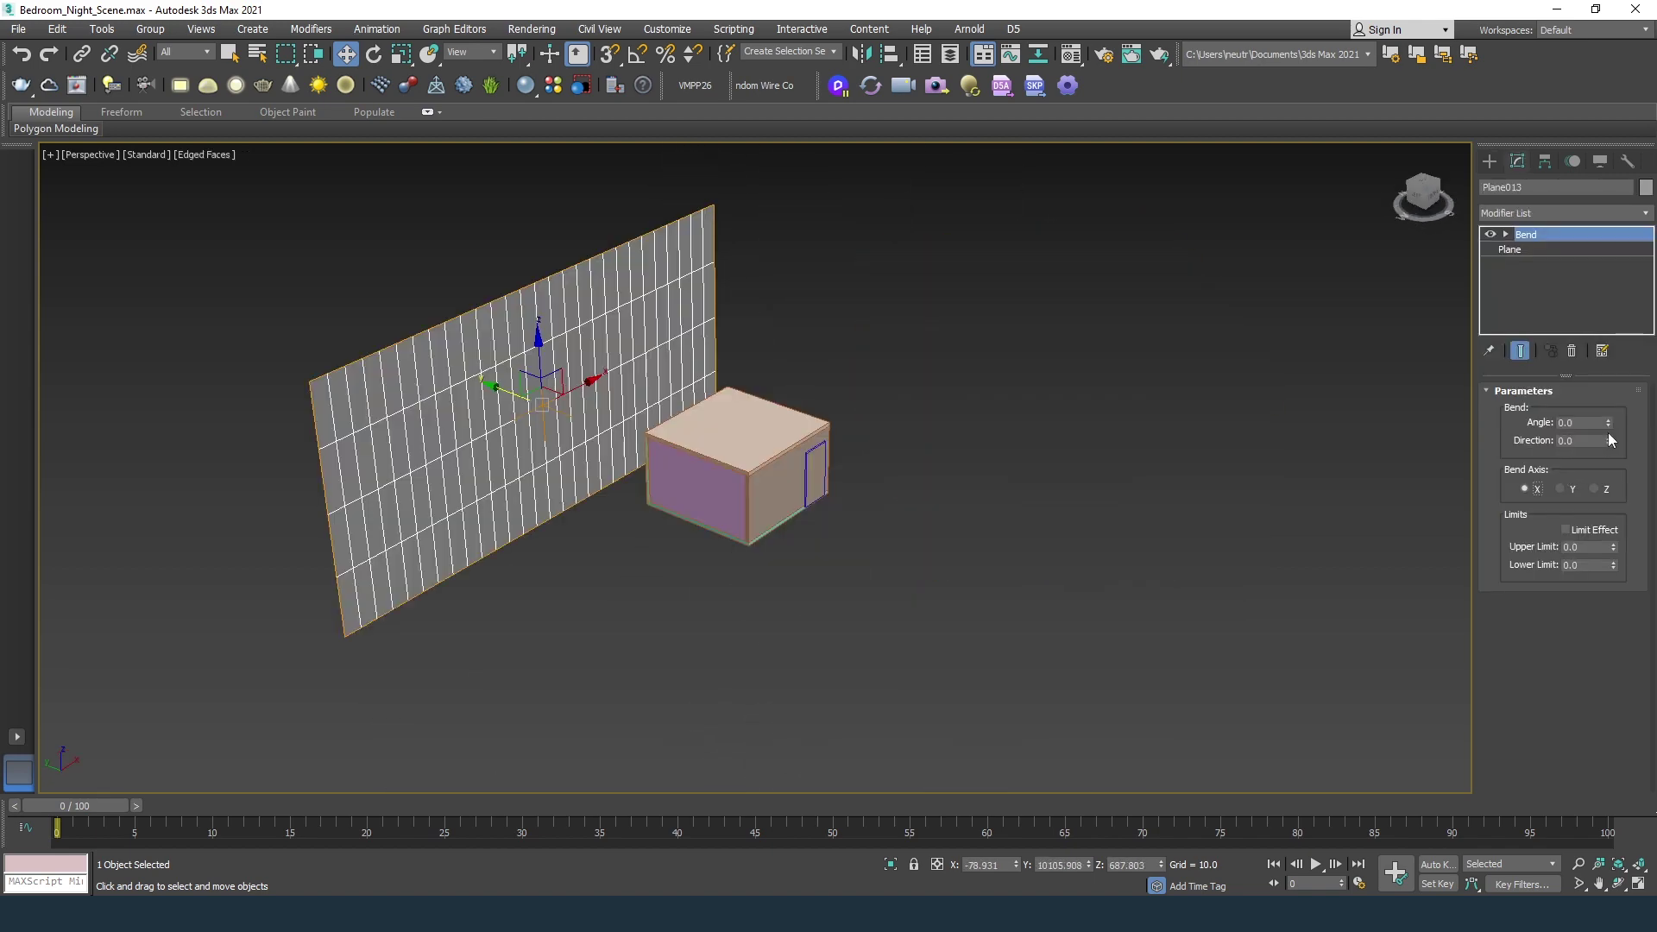
drag(1609, 423, 1621, 576)
alt+middle_drag(891, 476, 898, 446)
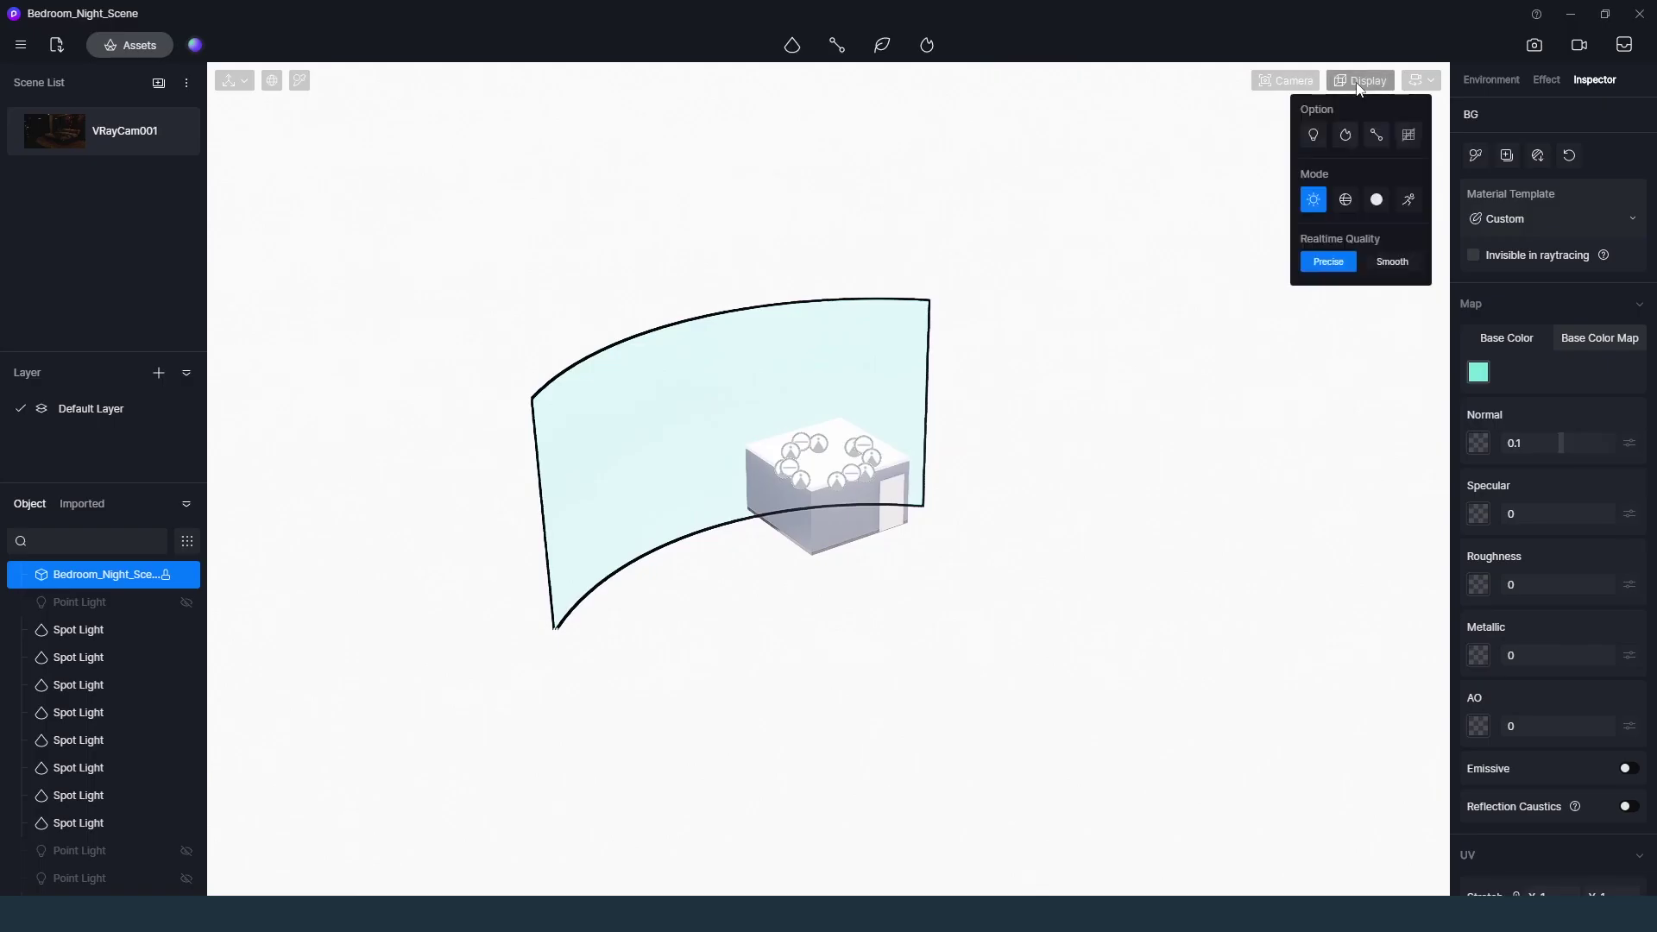
In D5 Render, apply the Video material template to the curved plane's BG material
click(1421, 80)
right_drag(1118, 361, 888, 502)
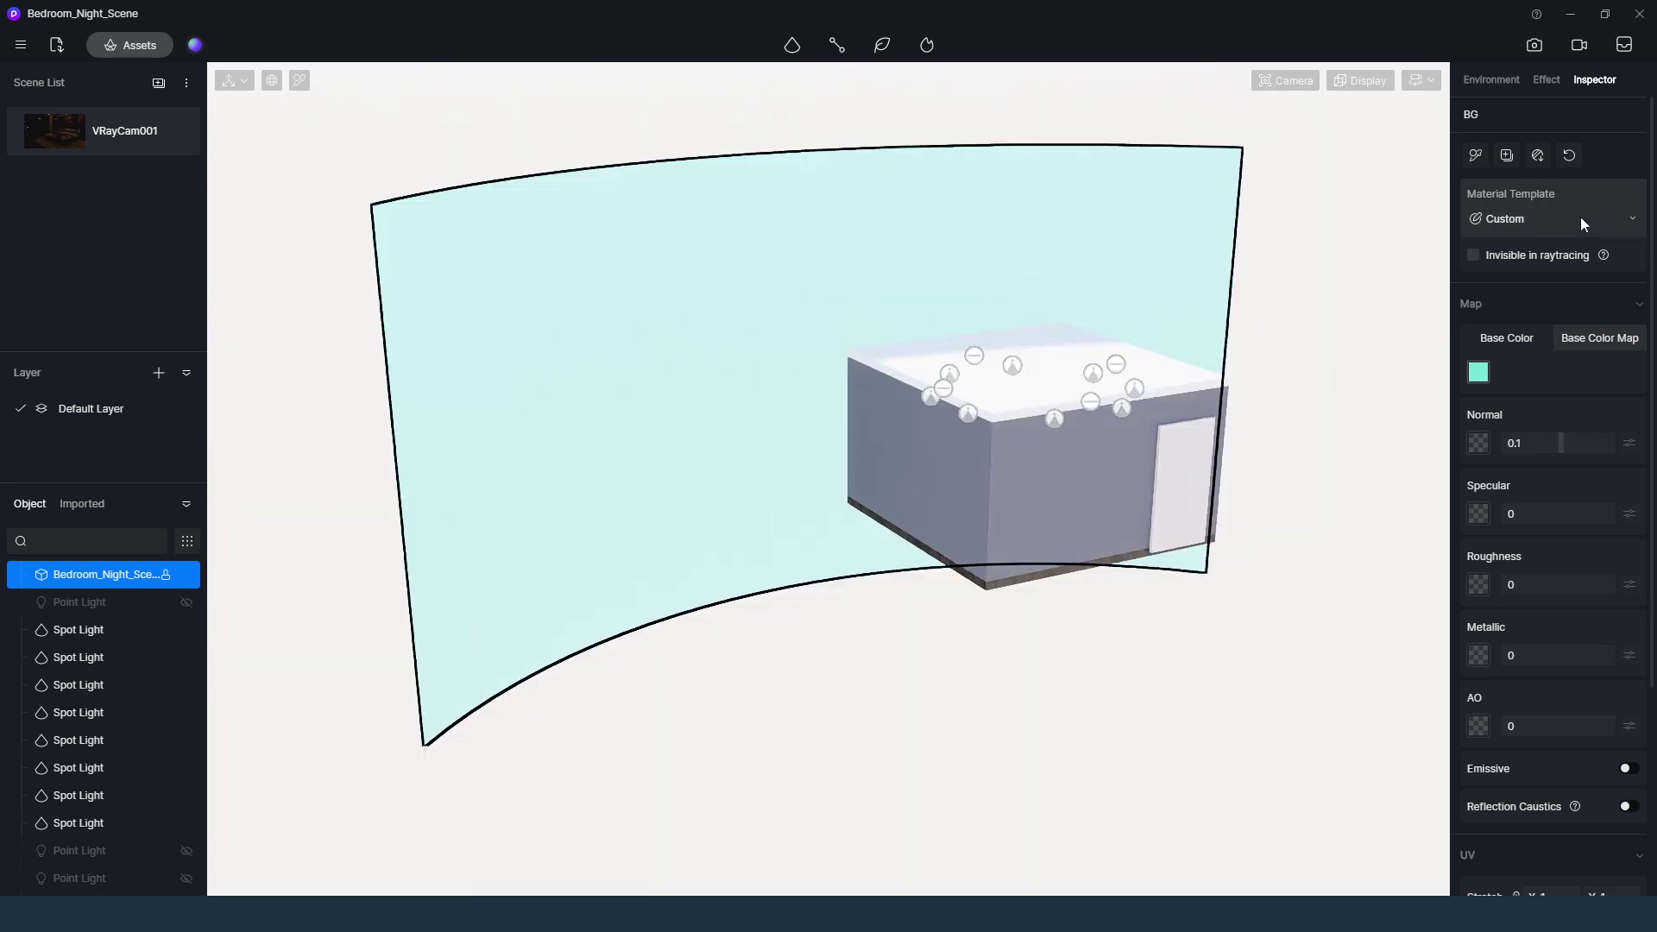
click(1582, 224)
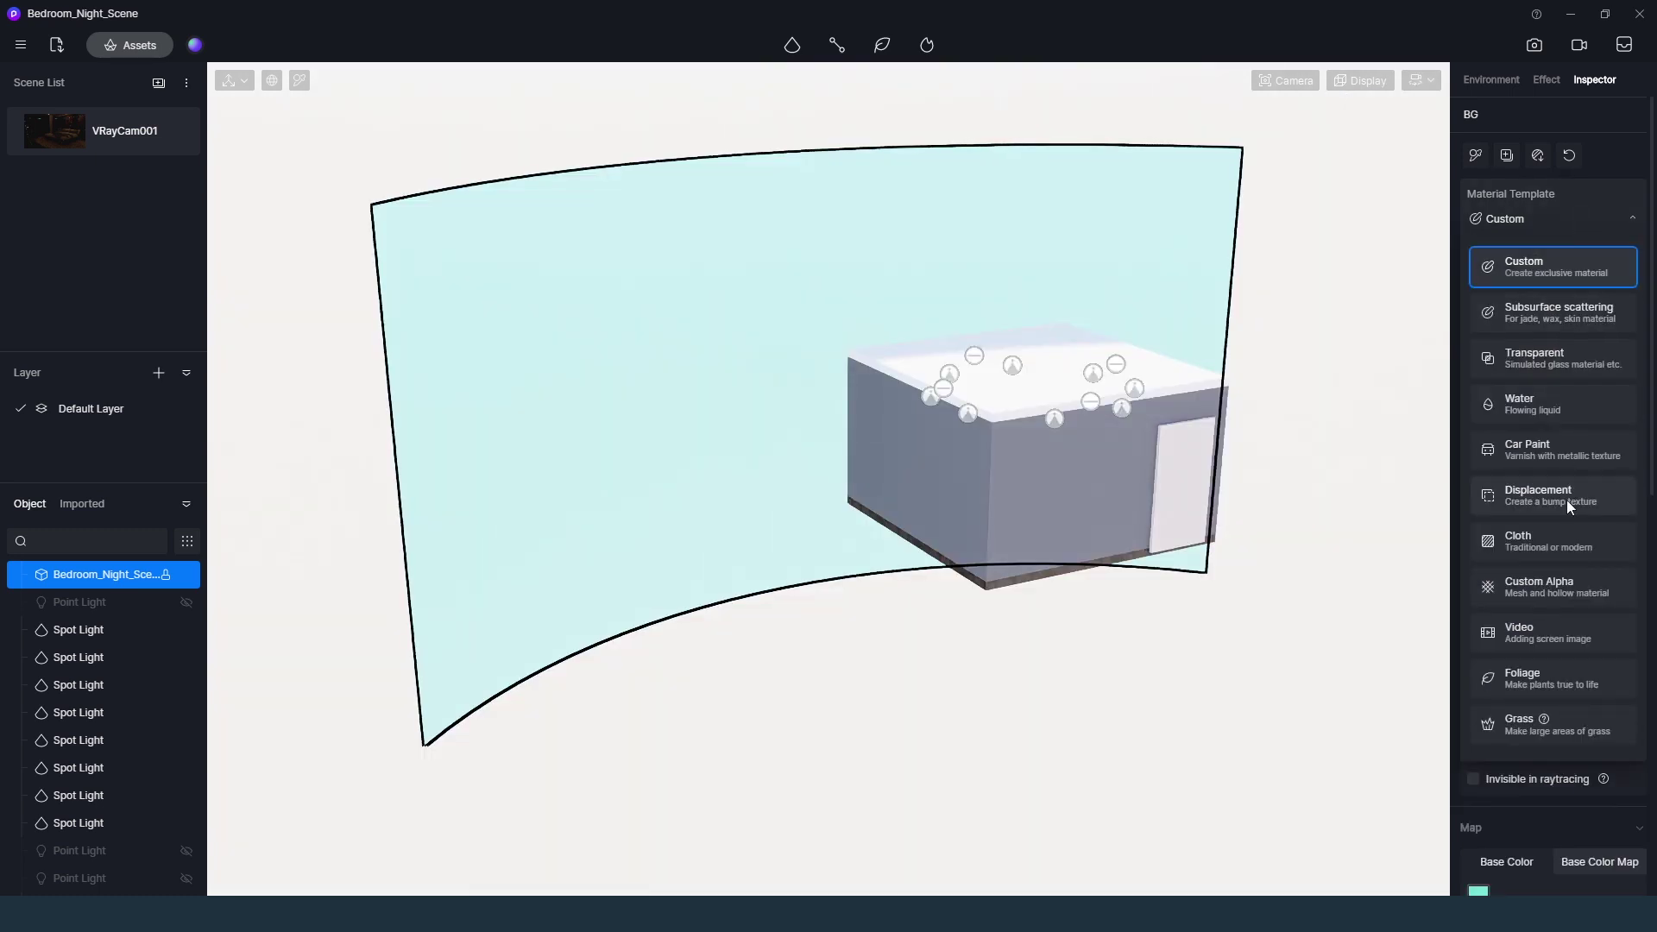
click(1567, 637)
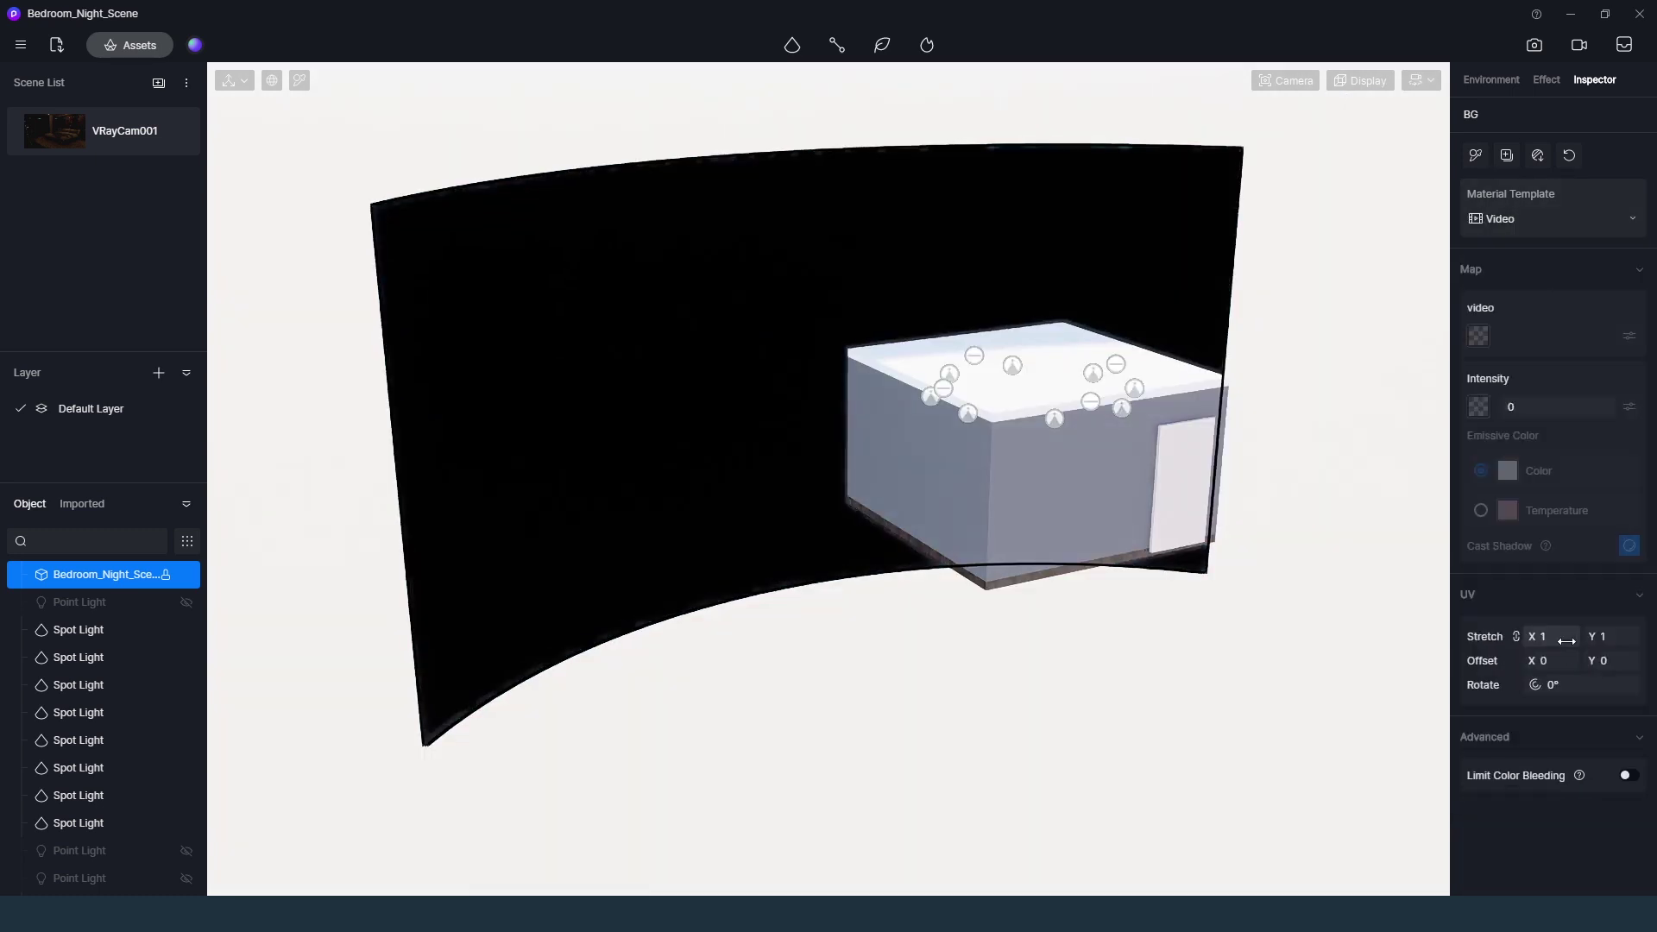
Load the Background_Video file into the BG material's video map
click(1478, 337)
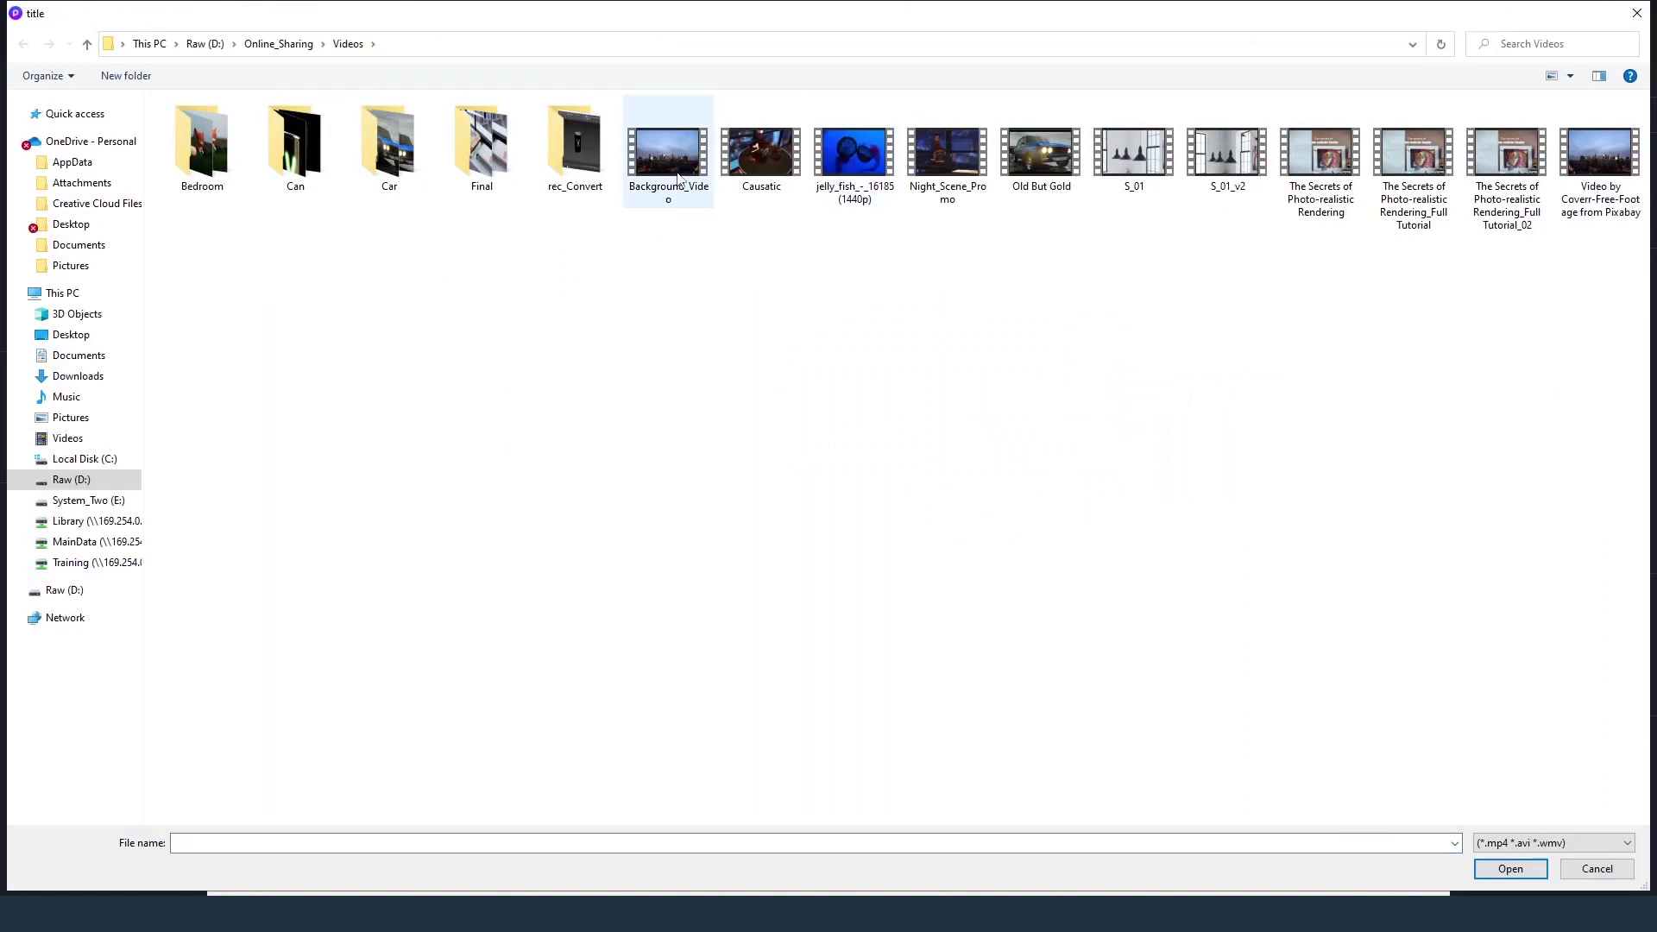
click(677, 178)
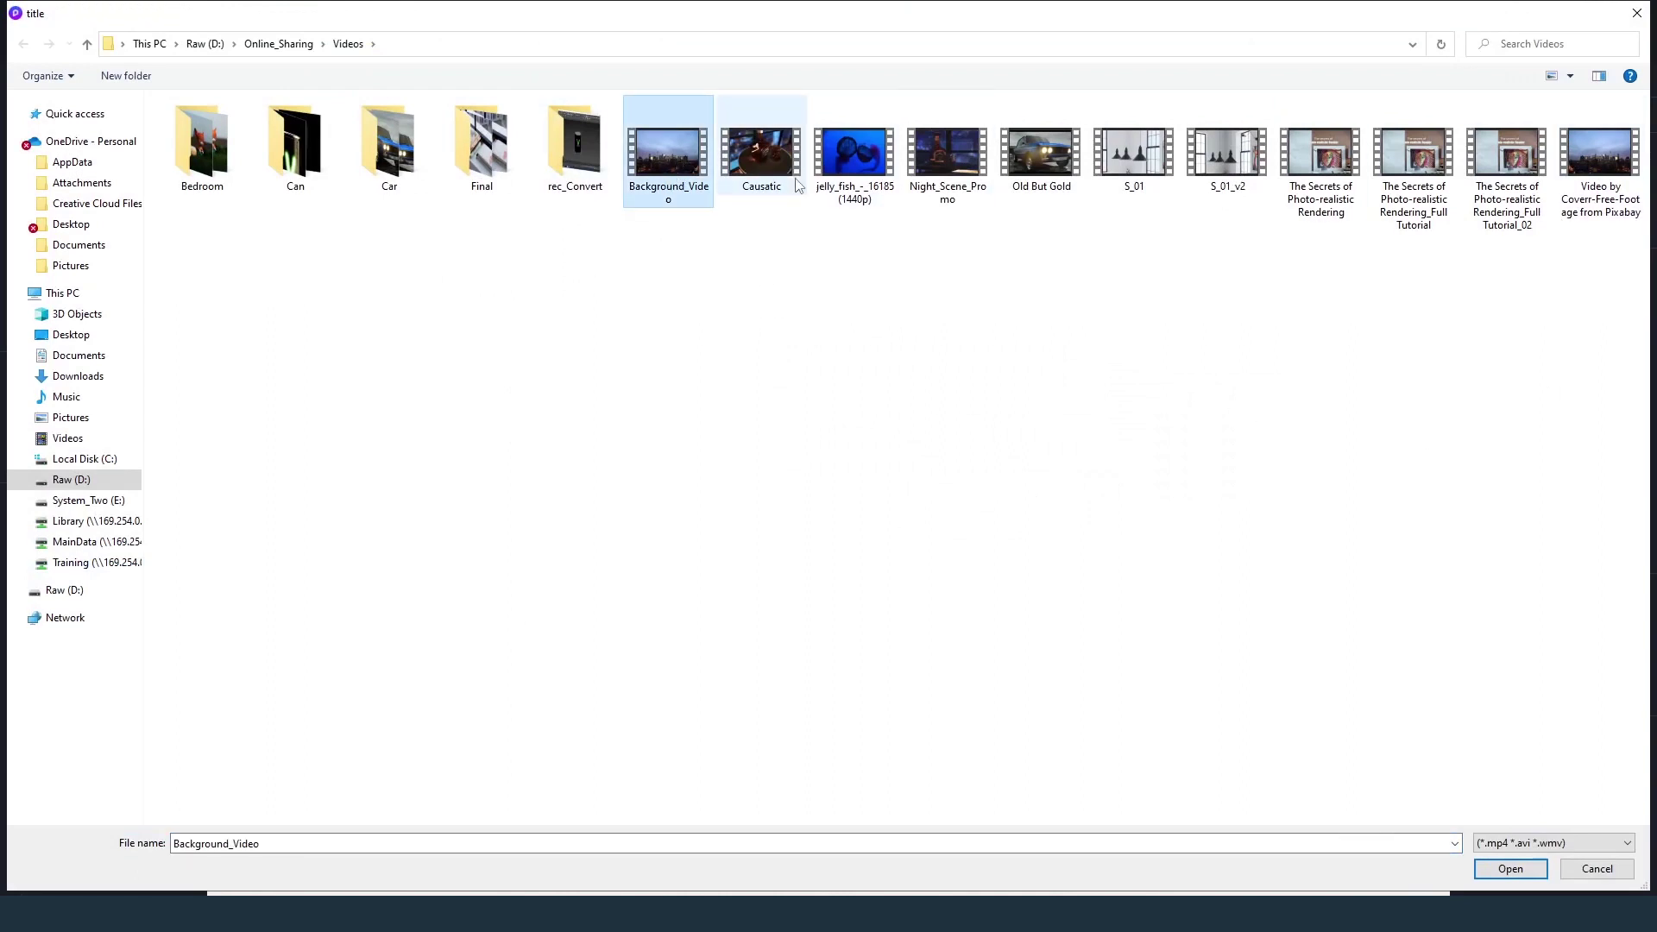
double_click(663, 178)
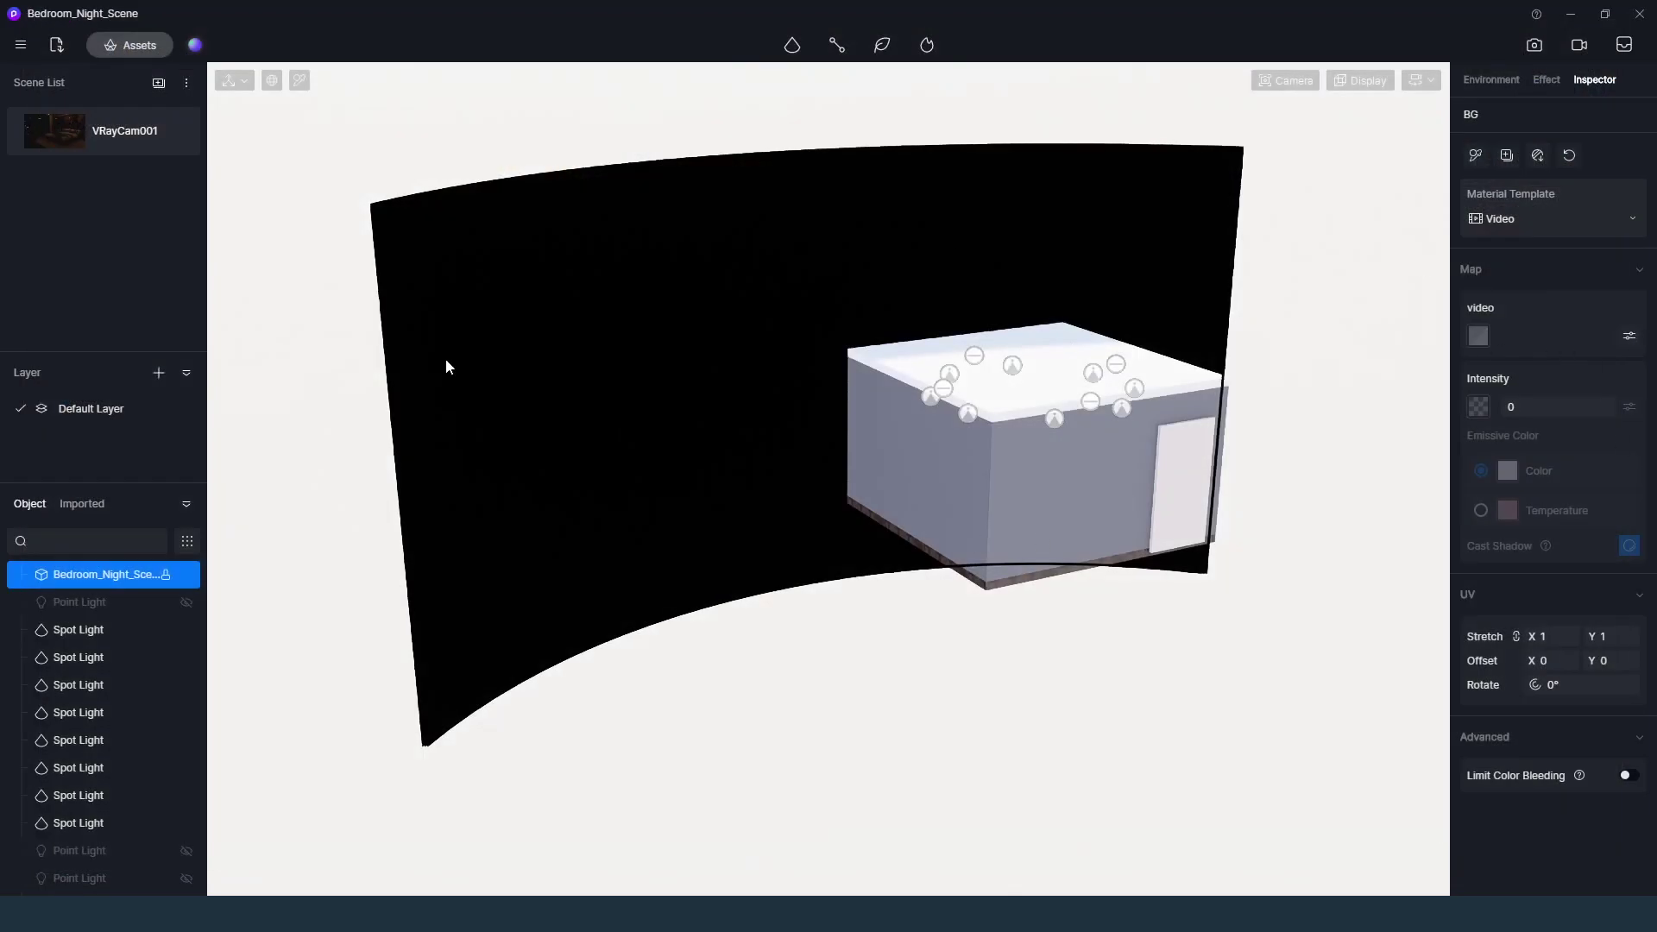
click(908, 271)
click(908, 271)
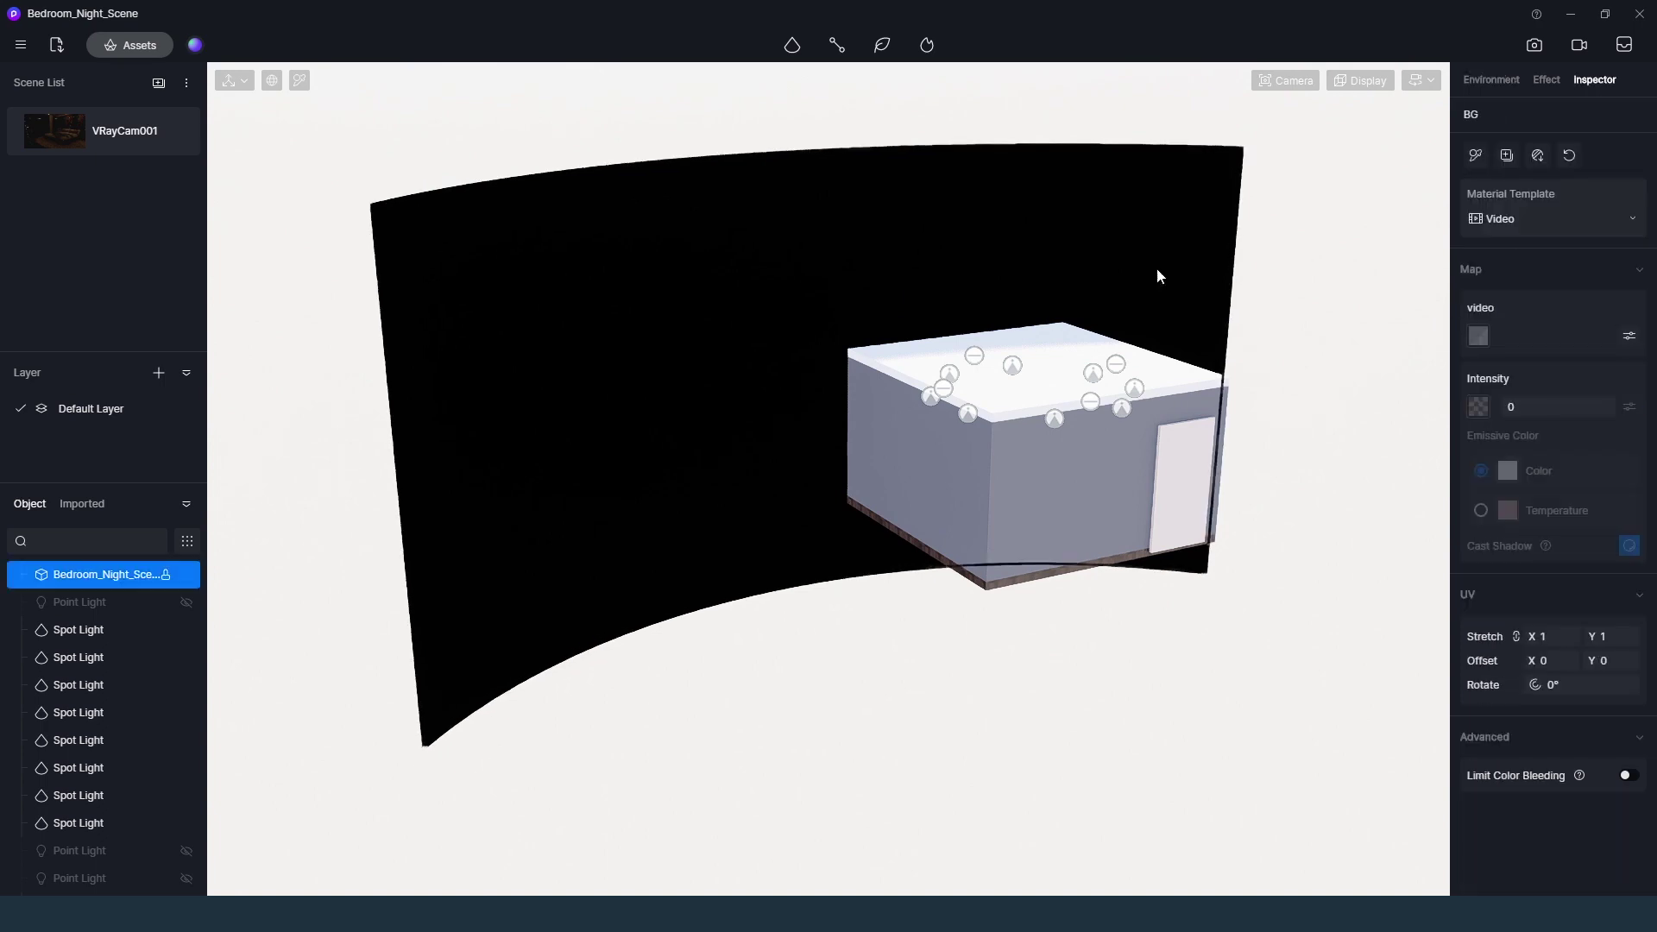
click(1478, 335)
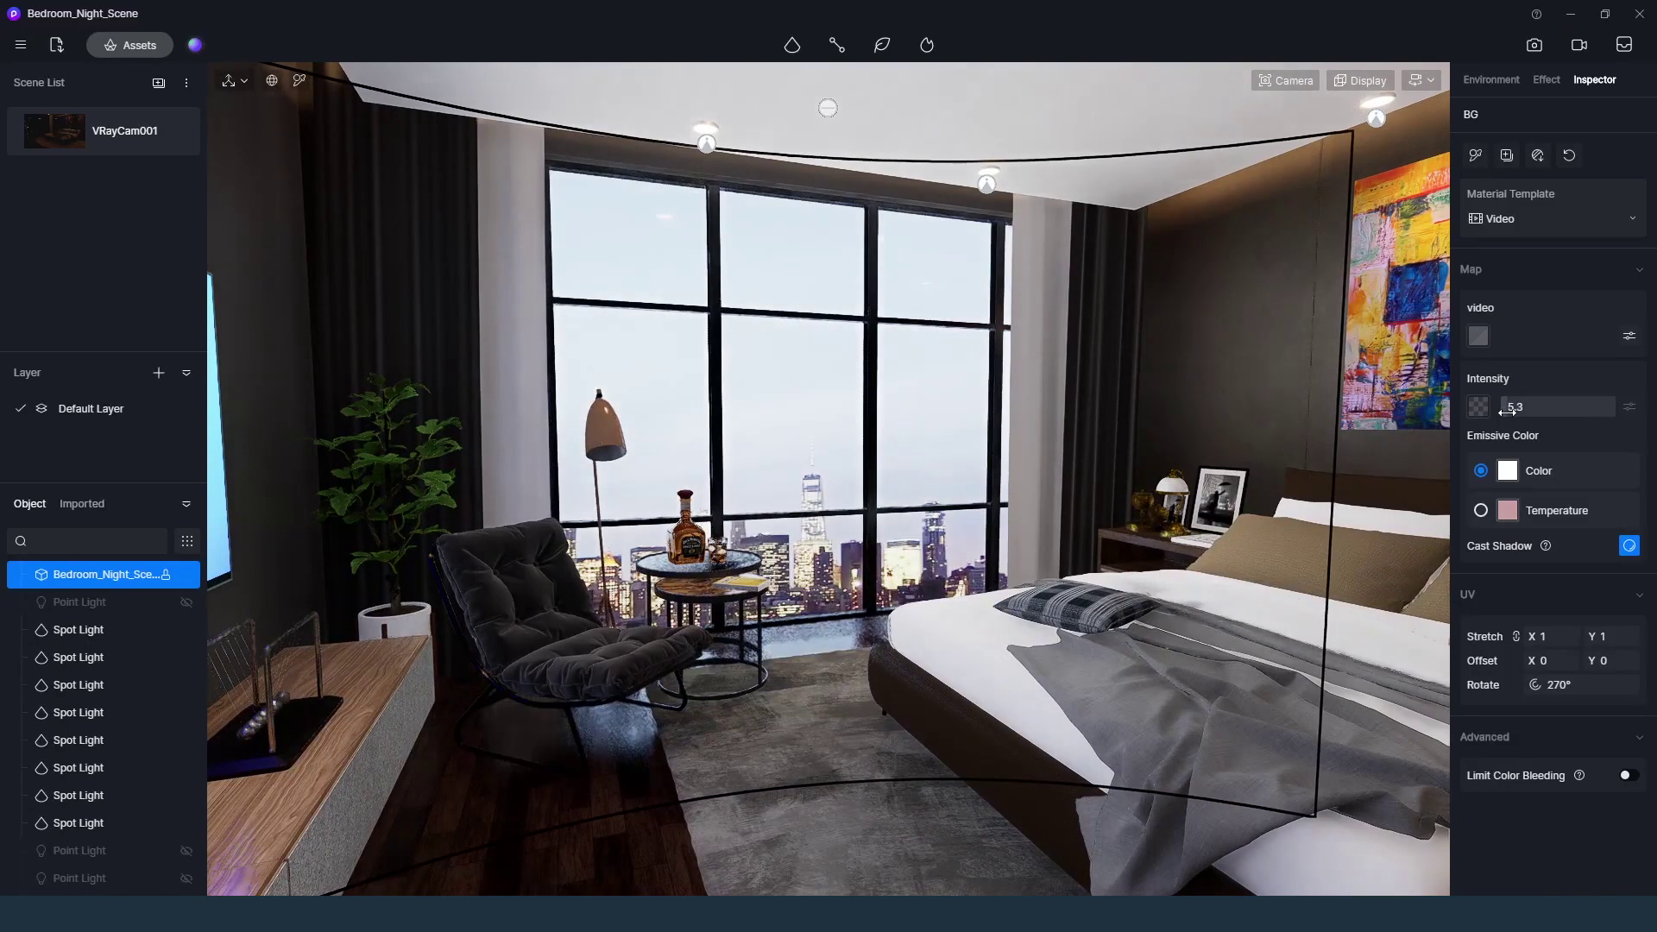
Set the BG video material's intensity to 0.8 and check the skyline through the window
drag(1507, 413, 1503, 410)
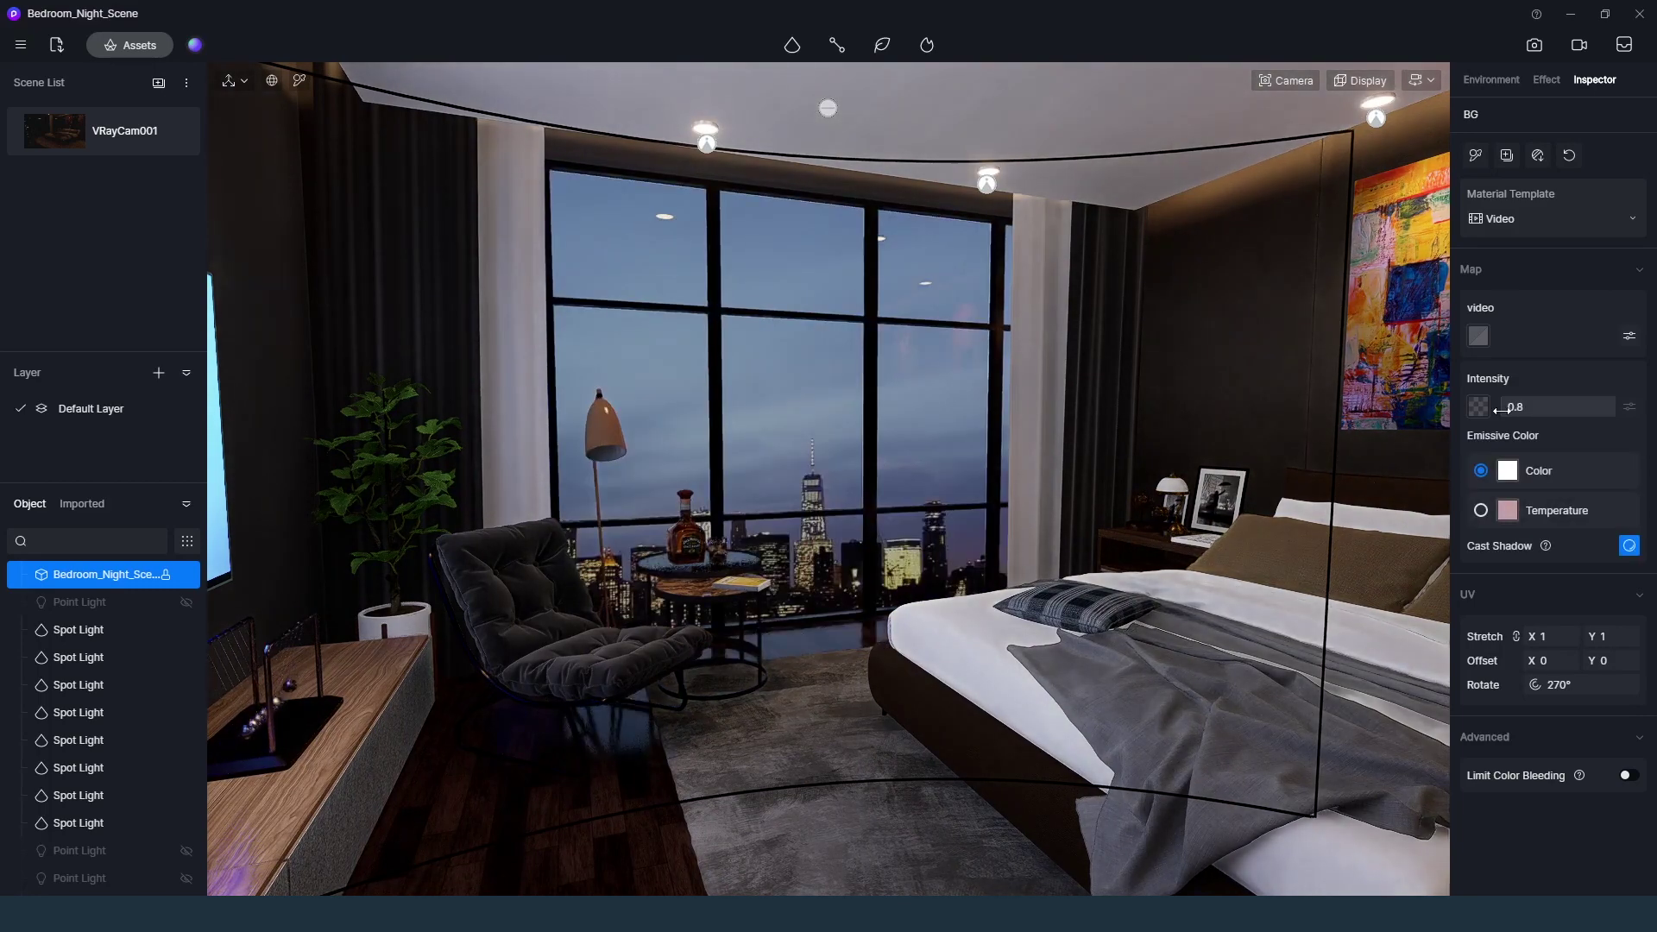
right_drag(671, 561, 770, 496)
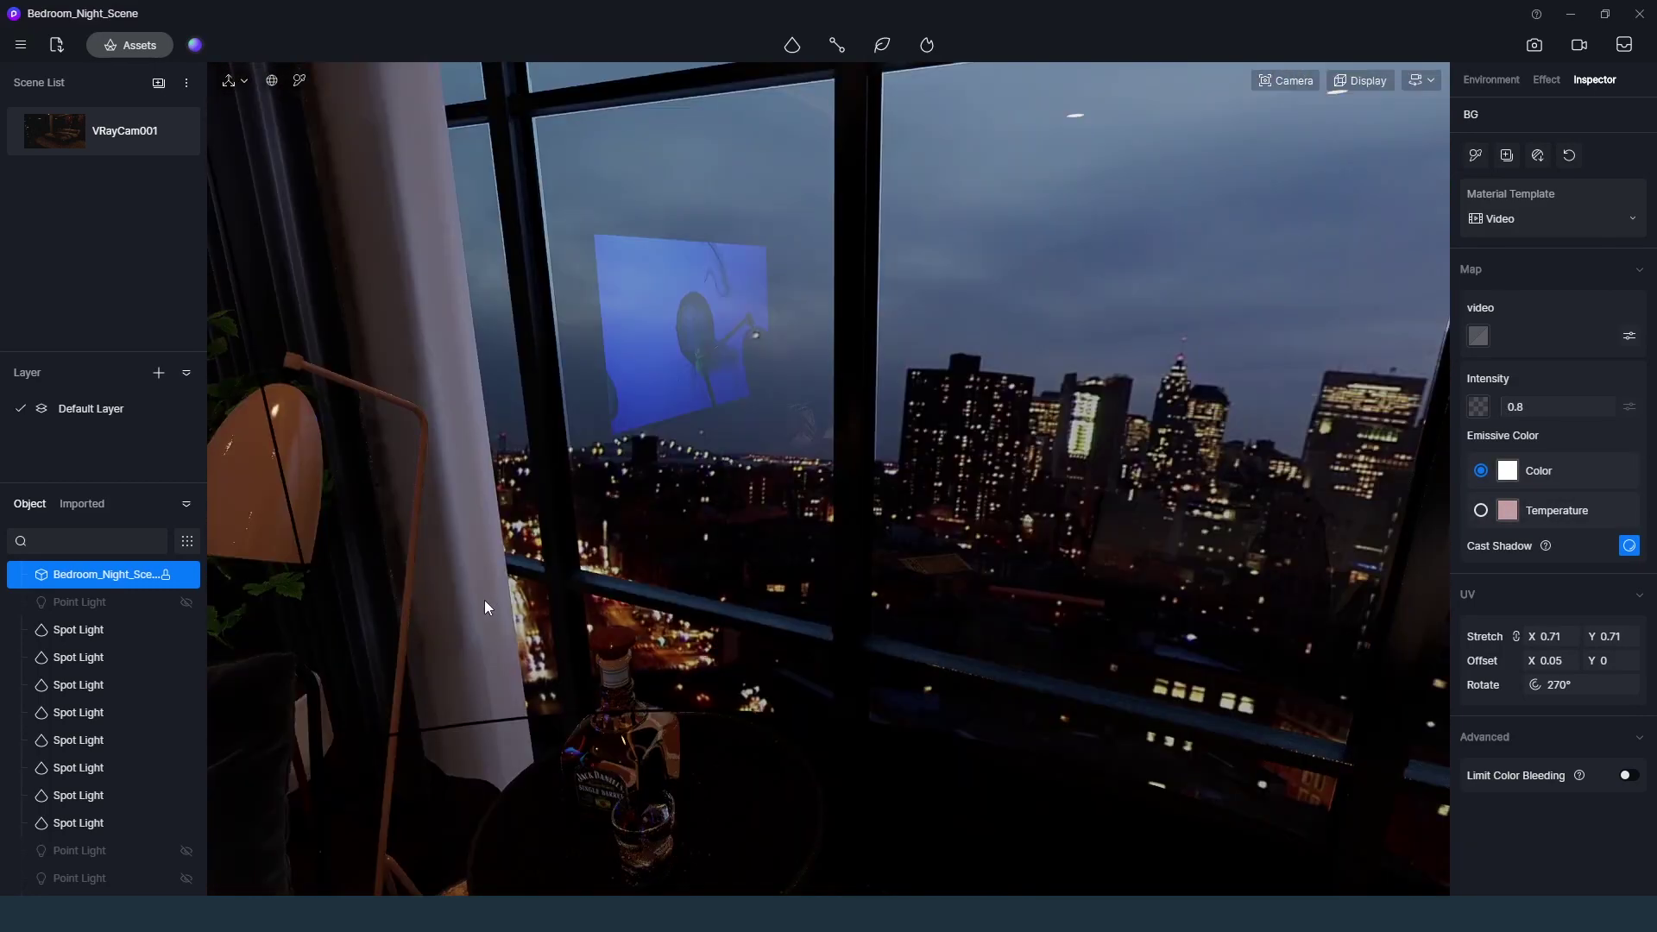
right_drag(484, 601, 480, 629)
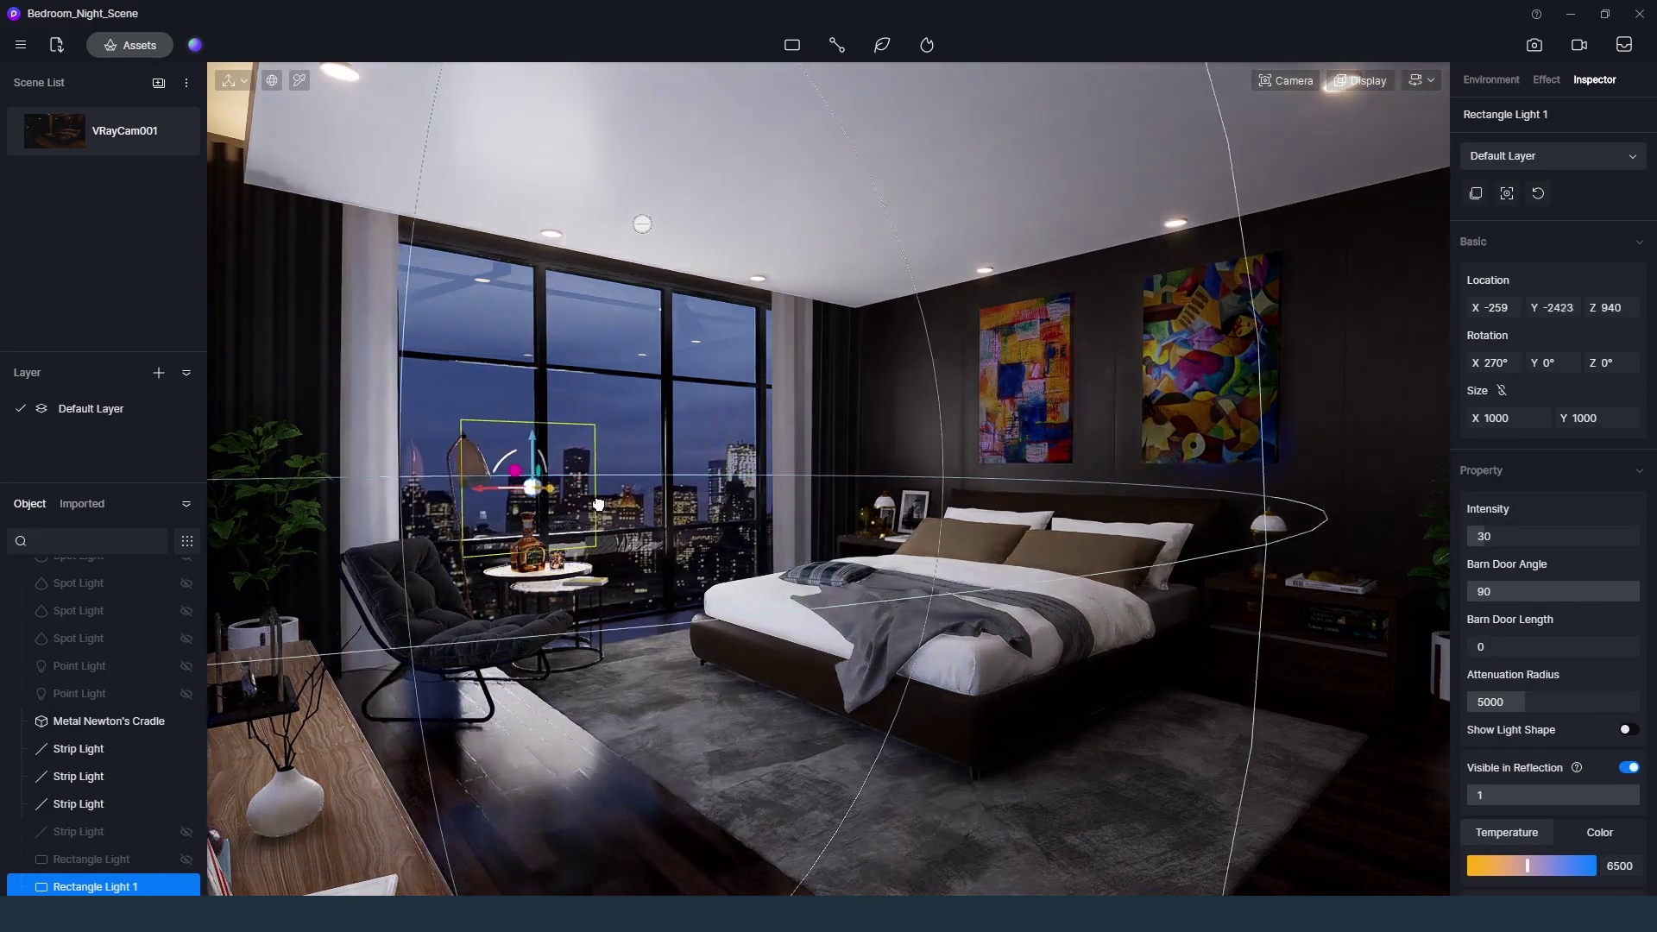
Set the size of Rectangle Light 1 in front of the window to 3000 by 3000
click(1508, 418)
text(3000)
key(Return)
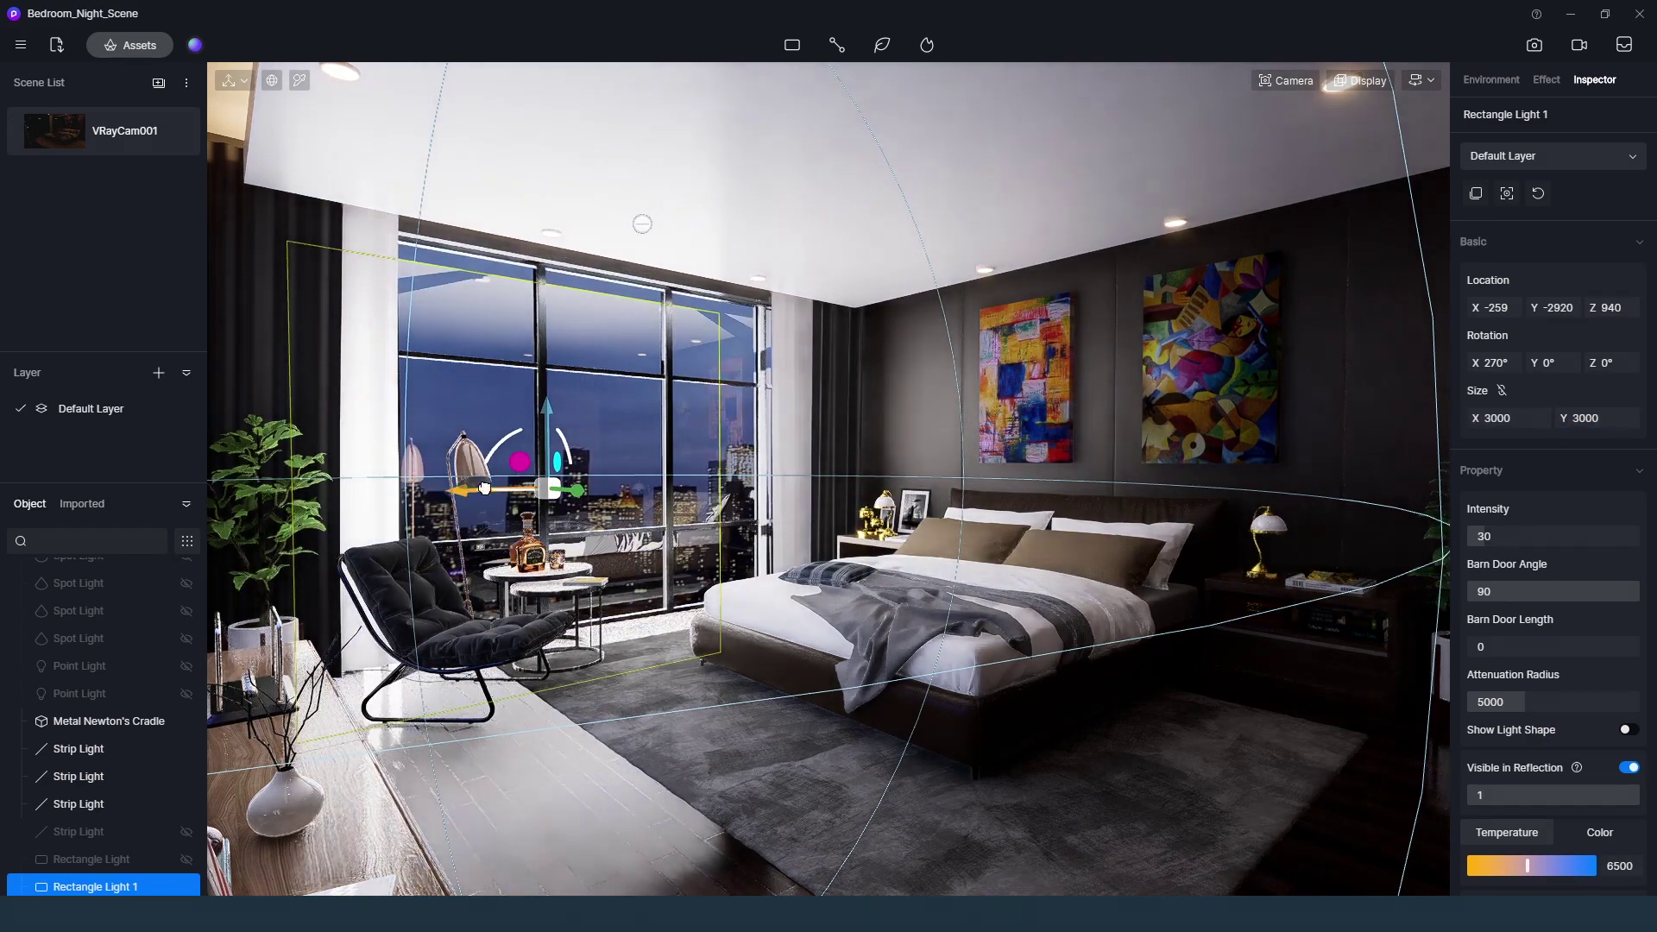
Move Rectangle Light 1 outside the window to about X 256, Y -4588, and return to the VRayCam001 view
drag(470, 491, 523, 488)
middle_drag(604, 490, 449, 604)
drag(1042, 658, 872, 647)
middle_drag(838, 559, 866, 561)
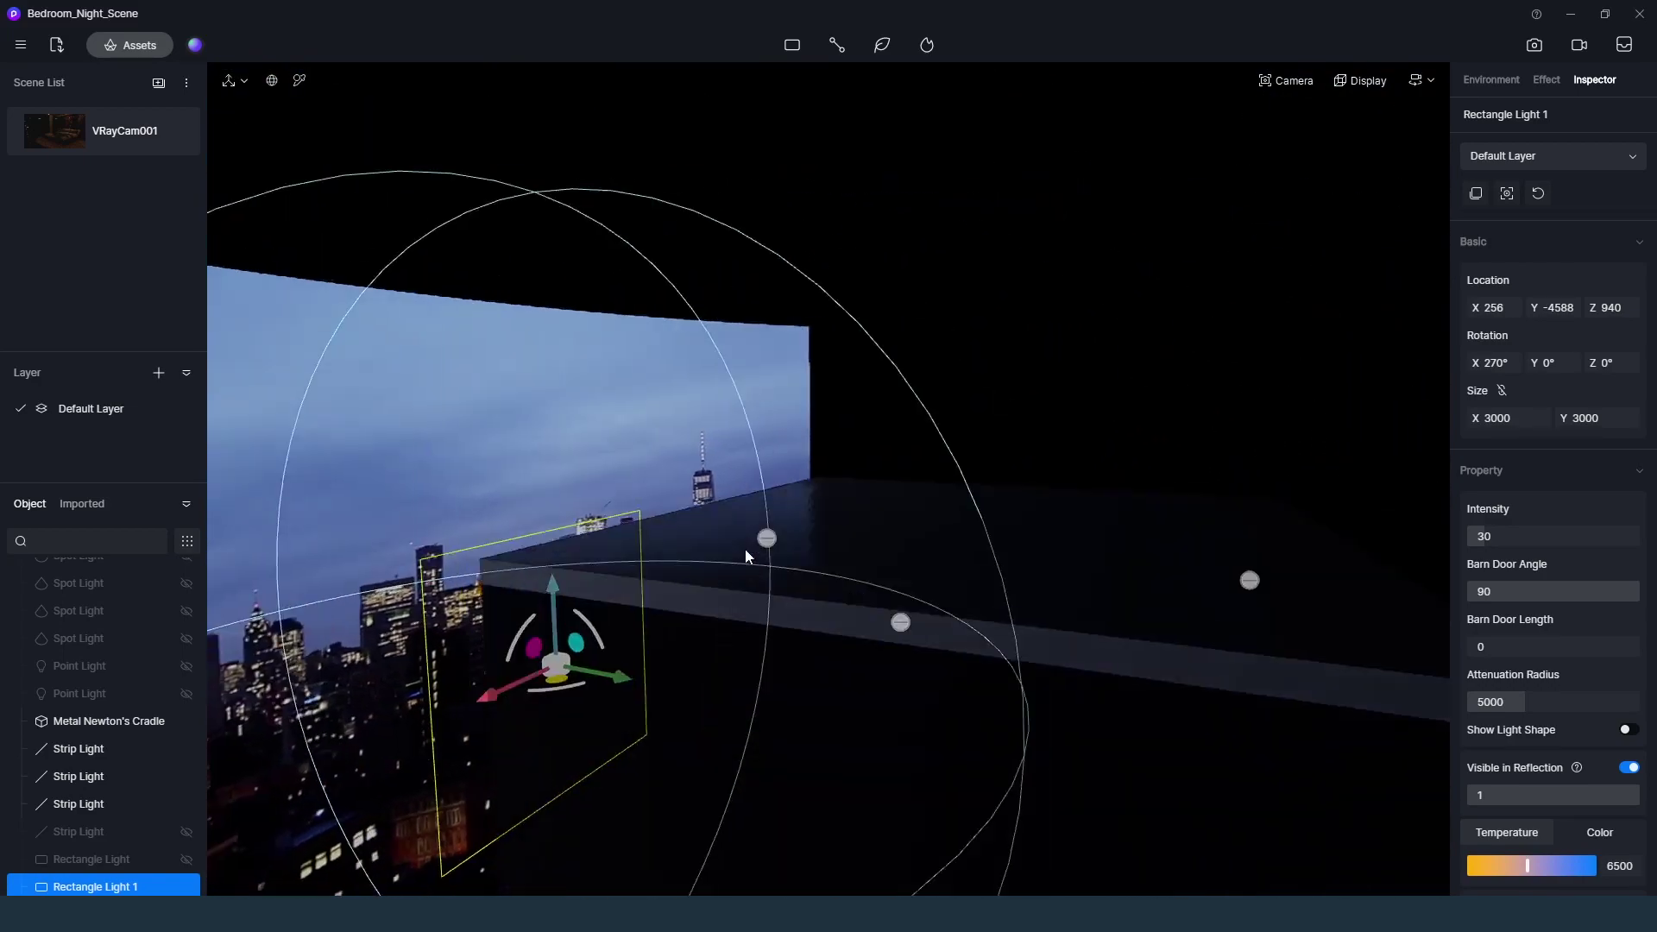
double_click(88, 133)
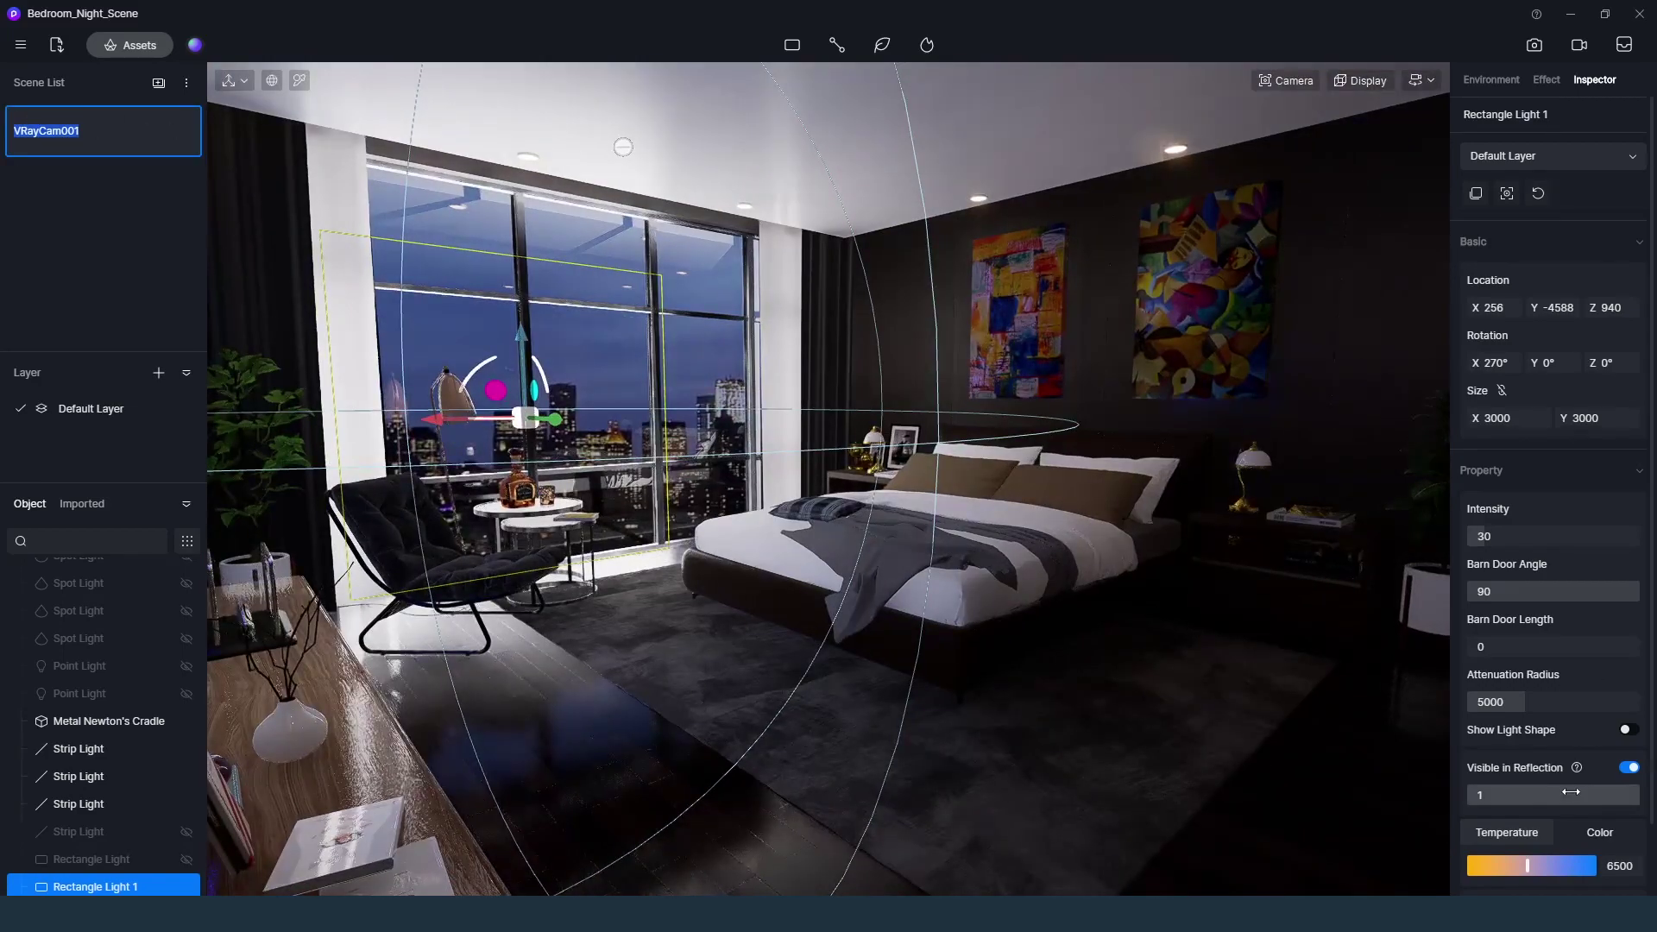
Give Rectangle Light 1 a dark blue color sampled from the night sky and set its intensity to 10
drag(1472, 539, 1470, 540)
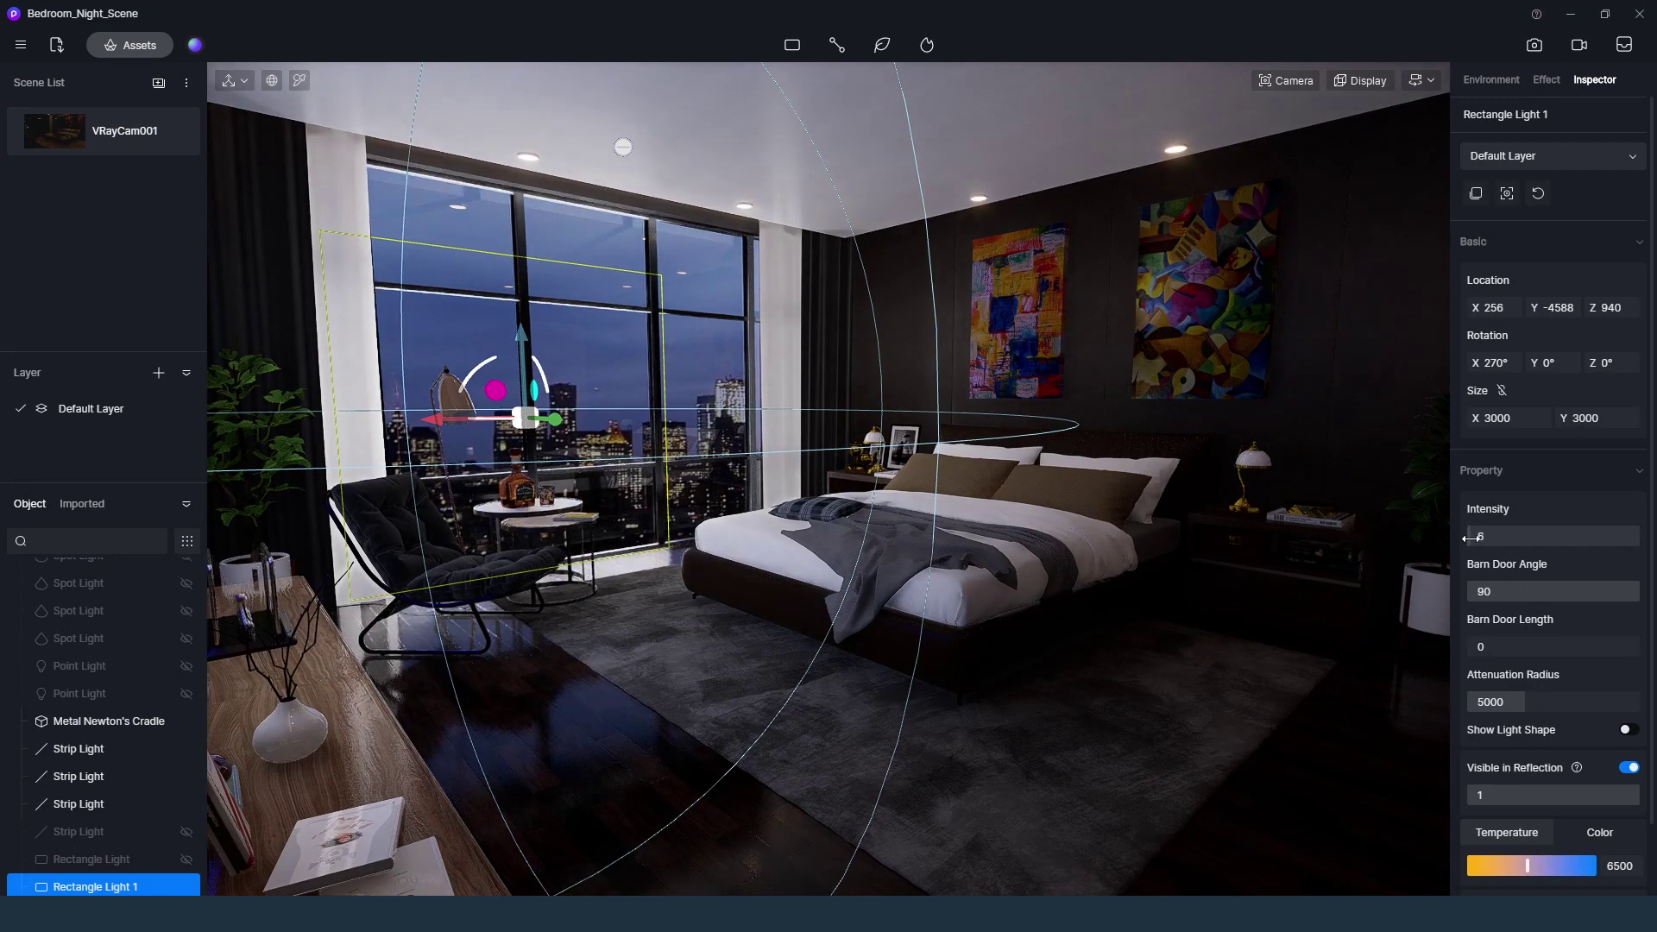
scroll(1644, 700, down, 1)
click(1601, 752)
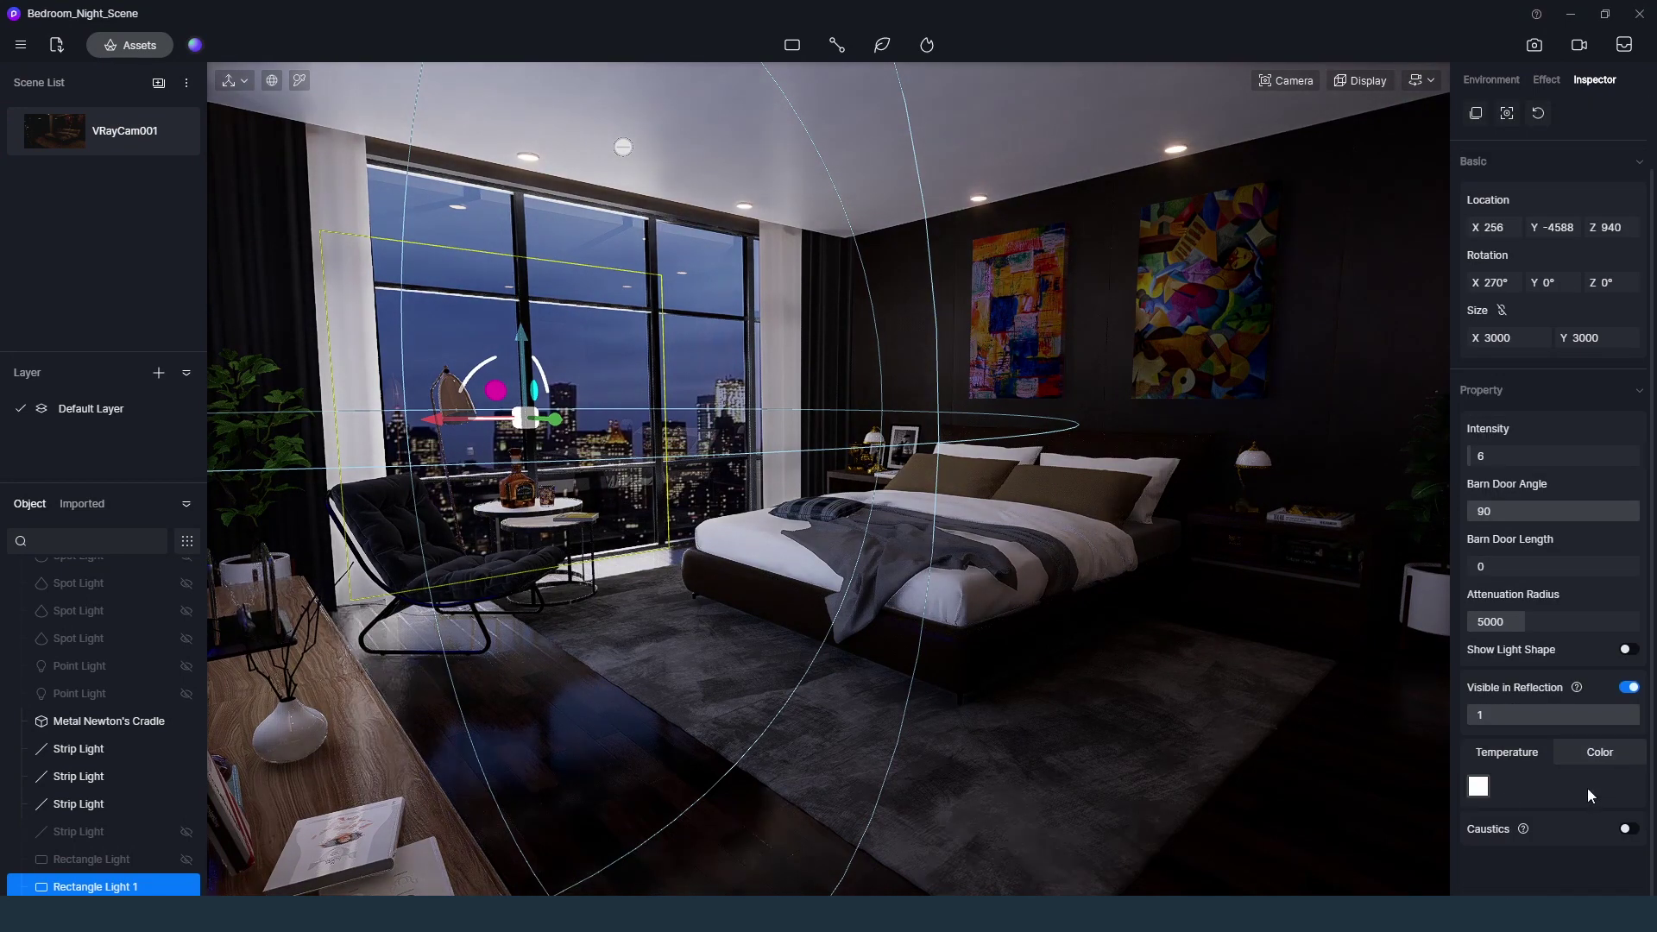
click(1479, 786)
click(1477, 592)
click(742, 376)
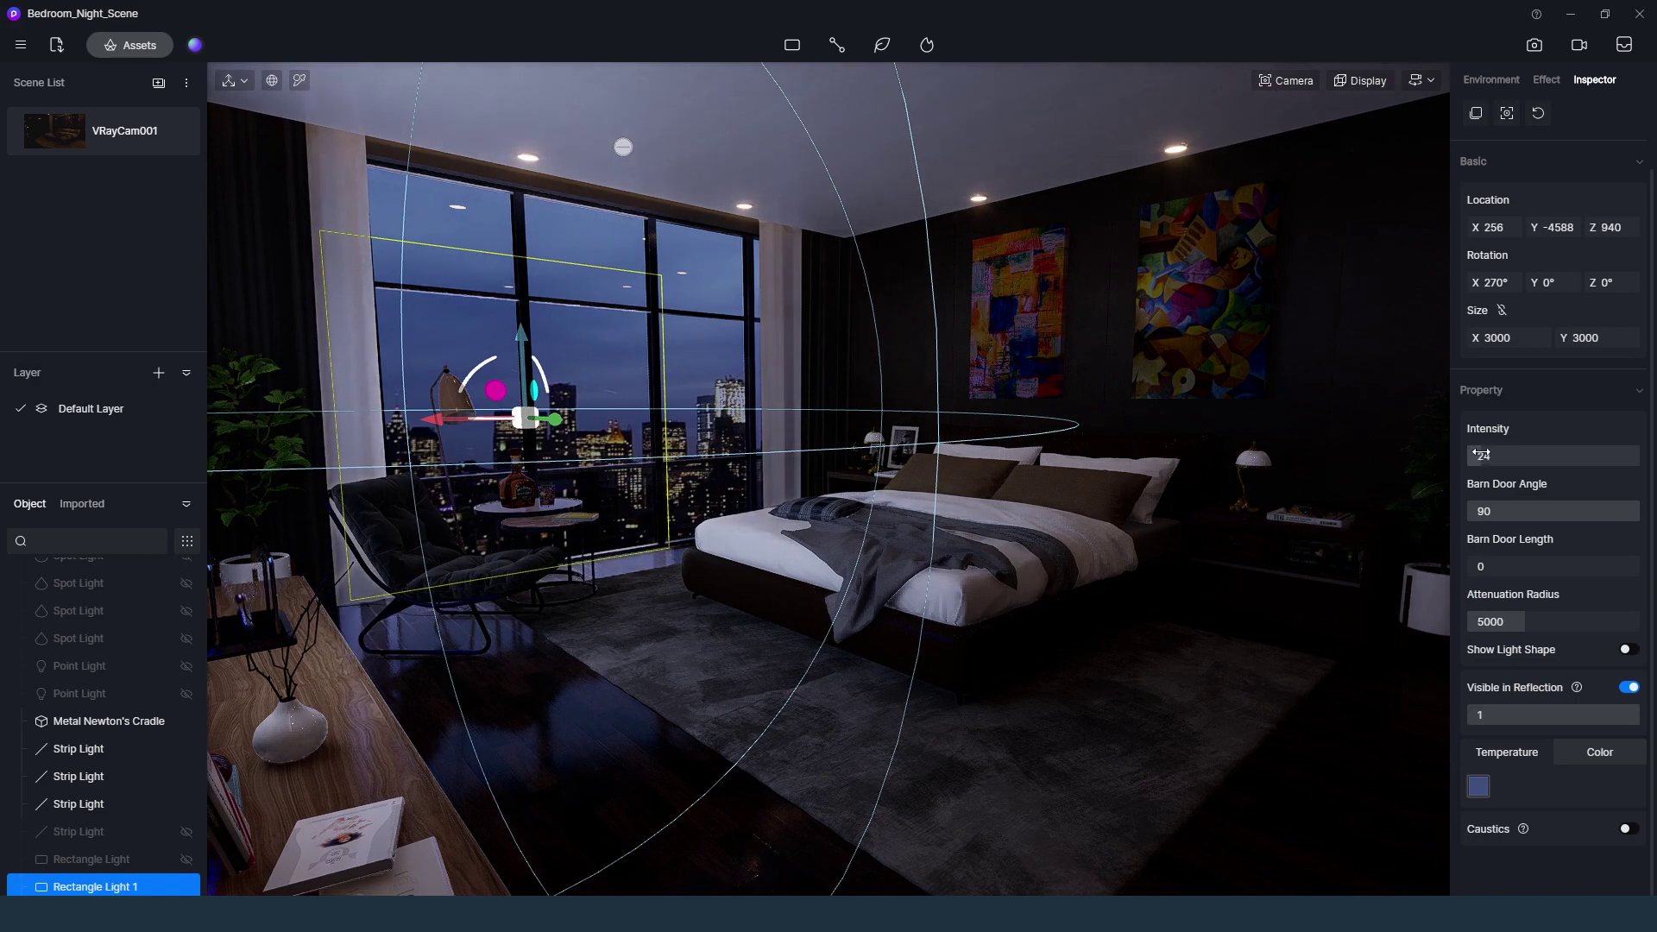
drag(1478, 454, 1489, 455)
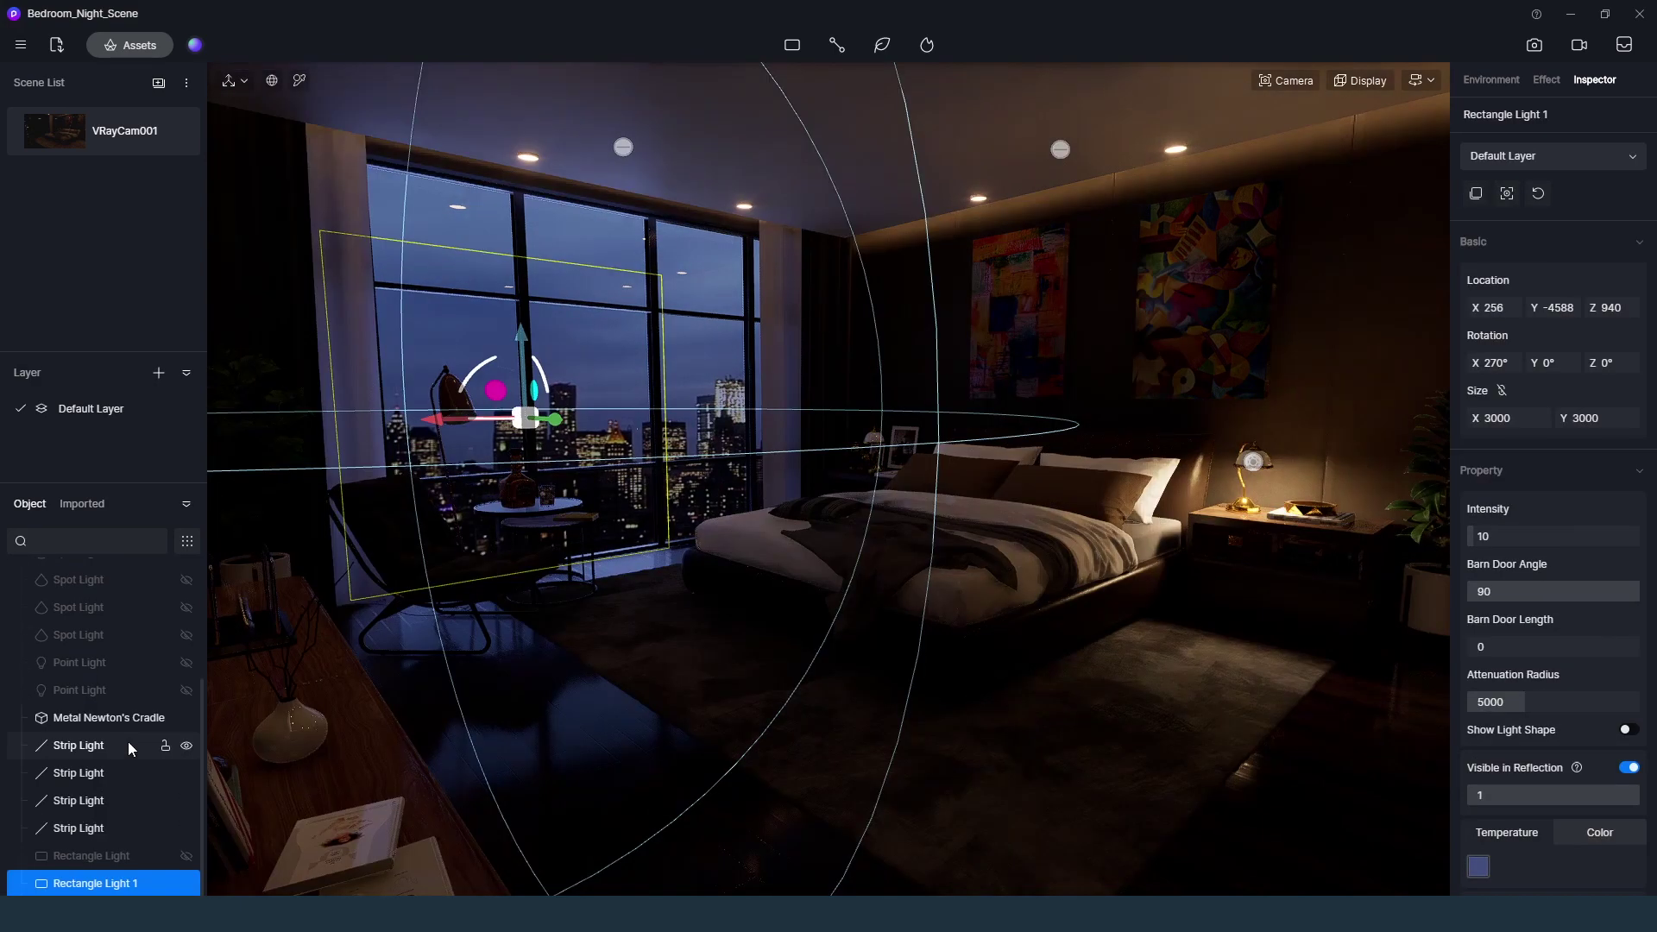
Show the hidden point lights in the far bedside lamp and the floor lamp again
click(187, 662)
click(186, 689)
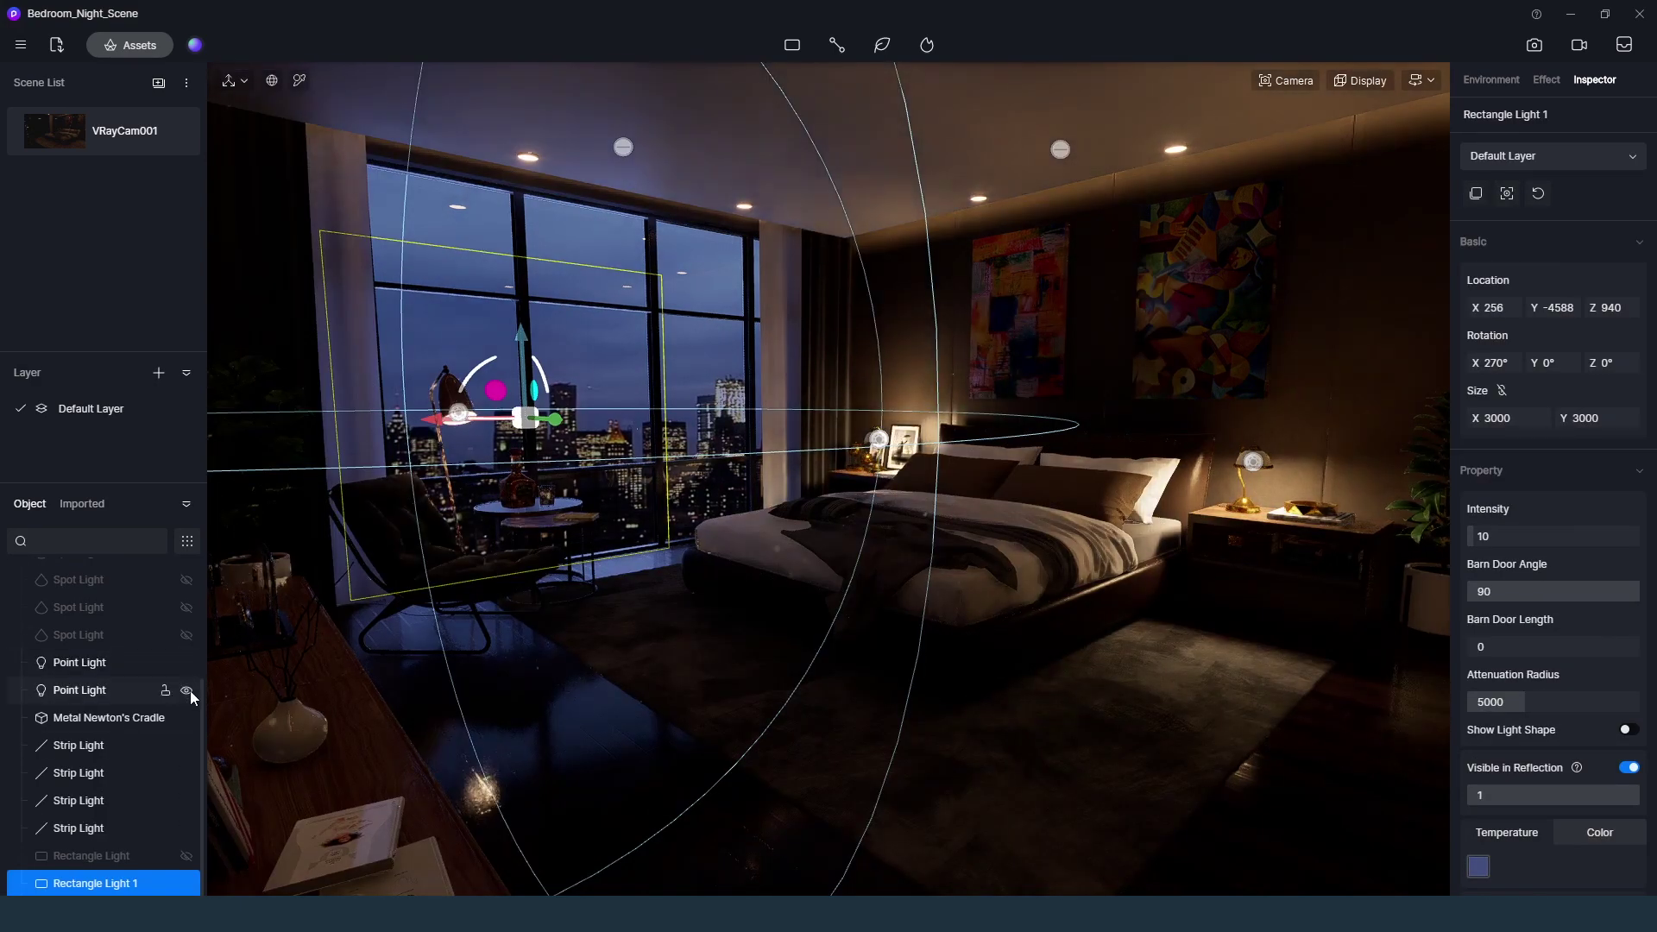
click(1170, 767)
scroll(139, 830, down, 2)
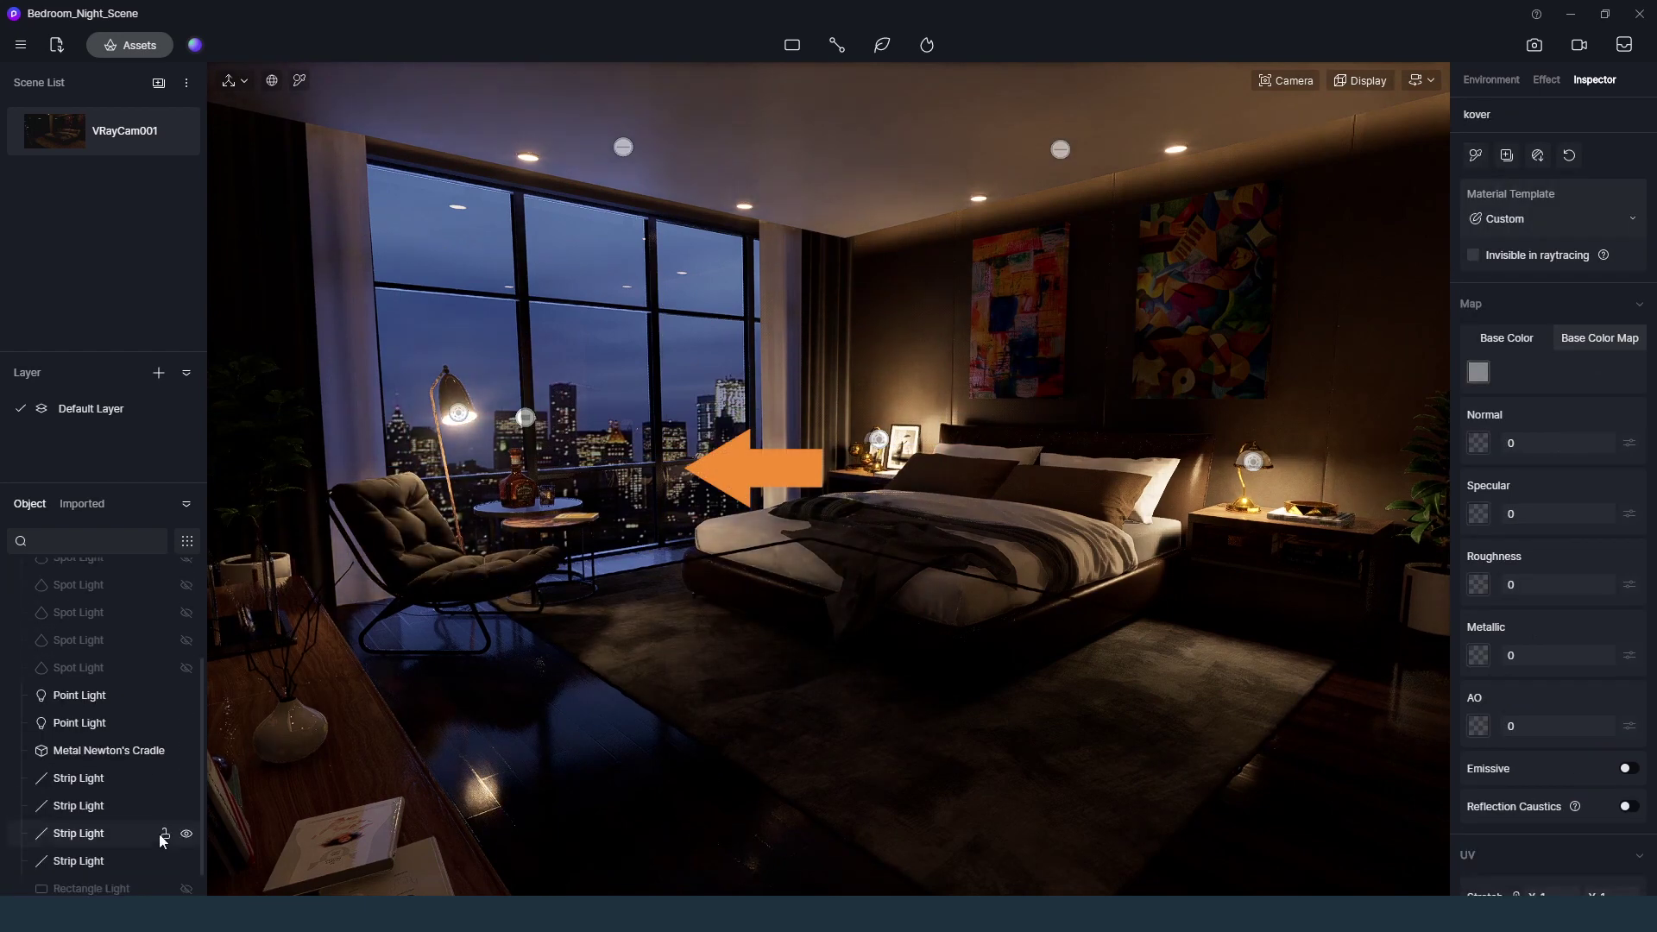
Show the hidden ceiling spot lights in the bedroom again
click(1061, 150)
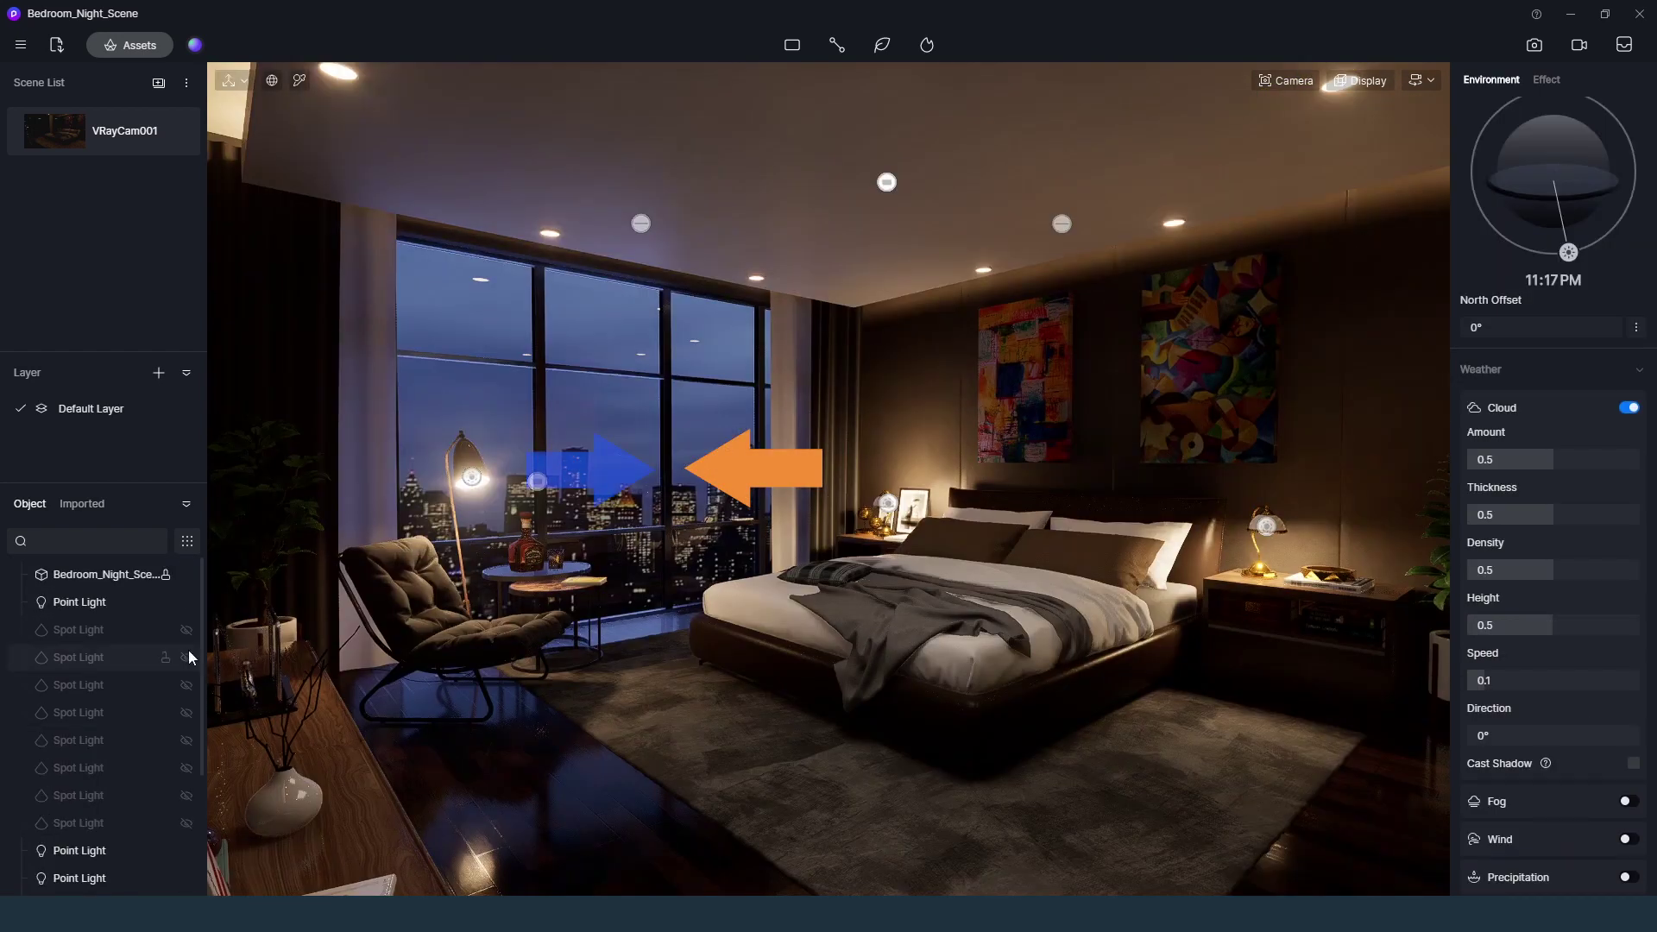
click(186, 712)
click(185, 740)
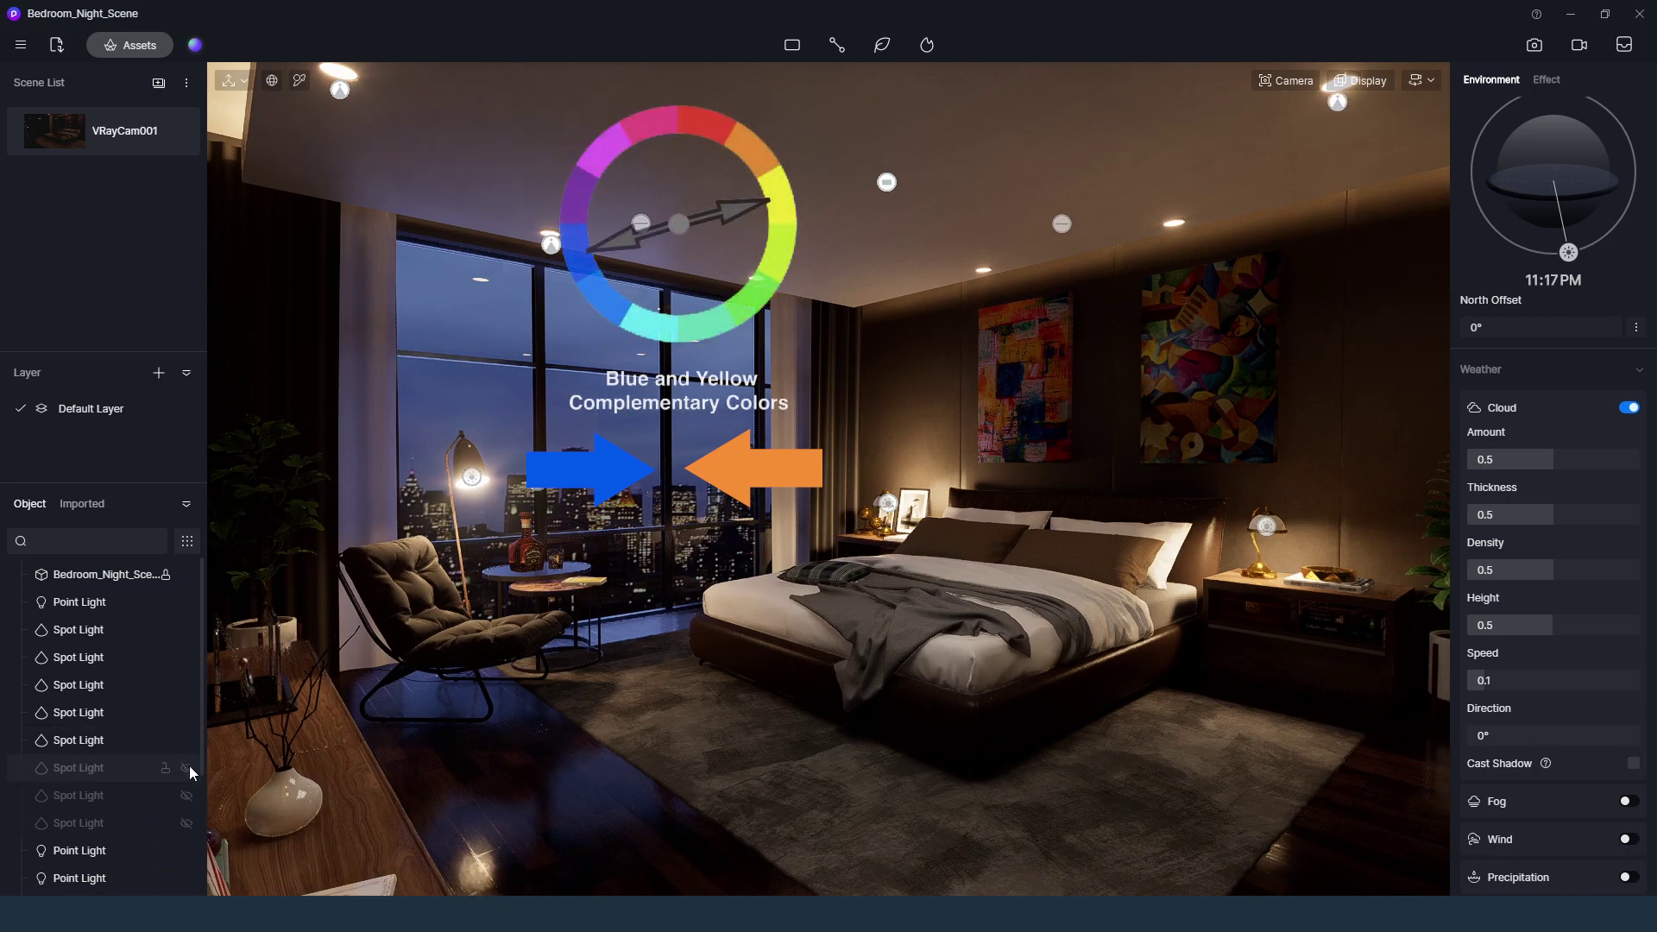
click(186, 767)
click(186, 795)
click(185, 823)
Set the camera's manual exposure to -0.01
click(1095, 371)
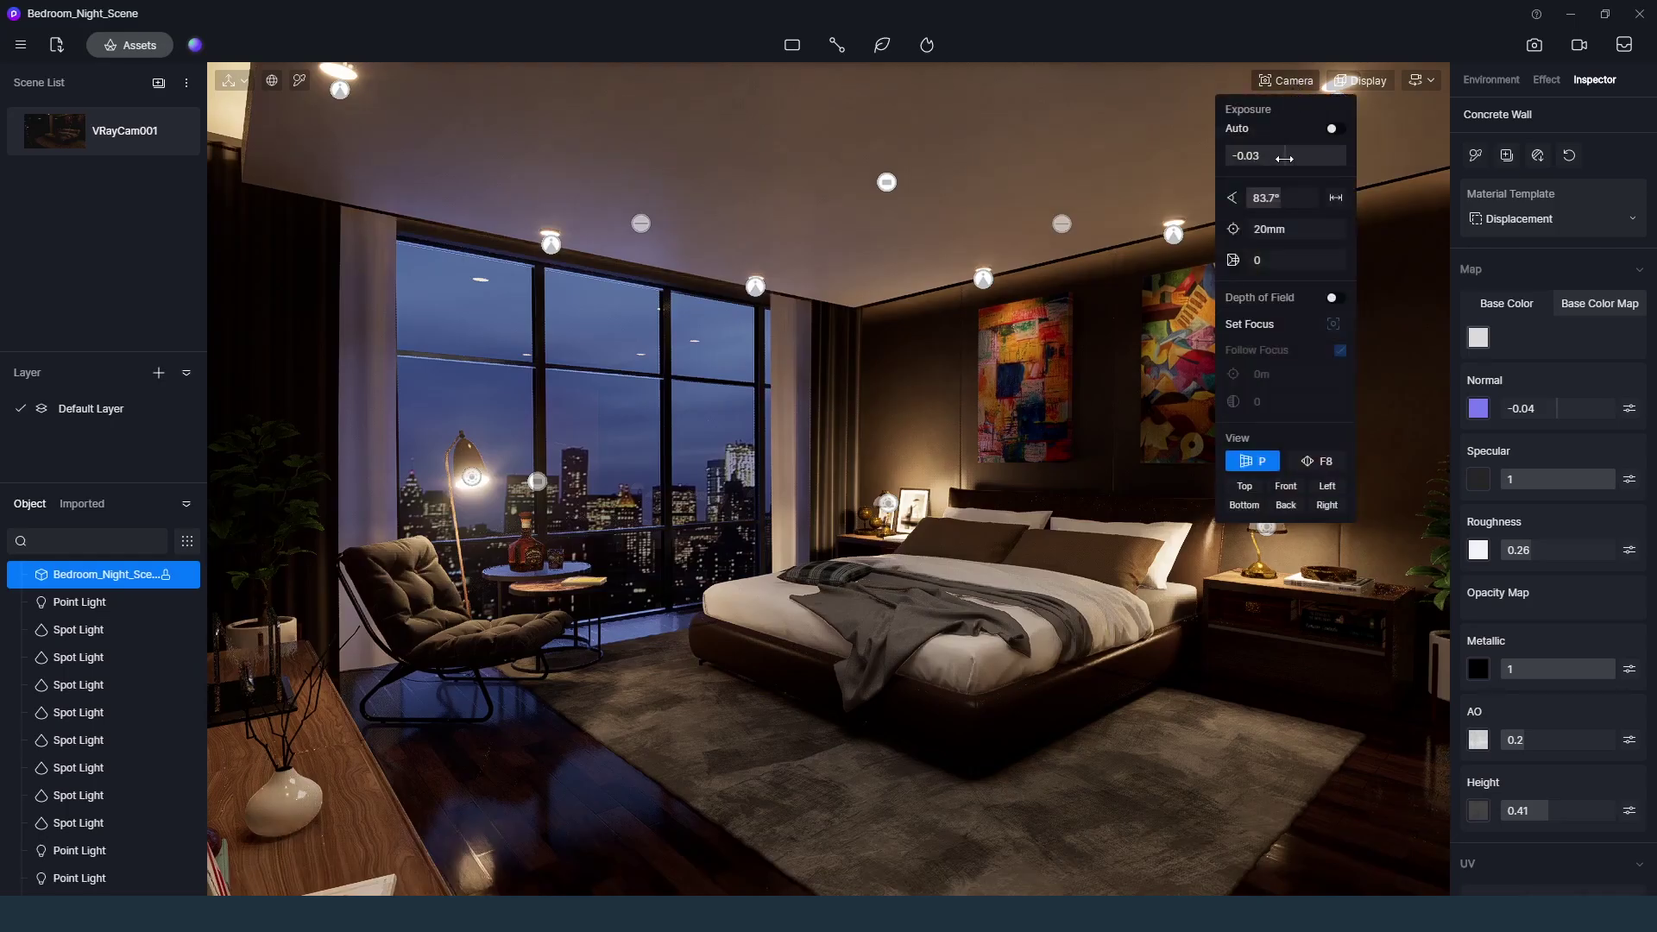
drag(1285, 158, 1285, 158)
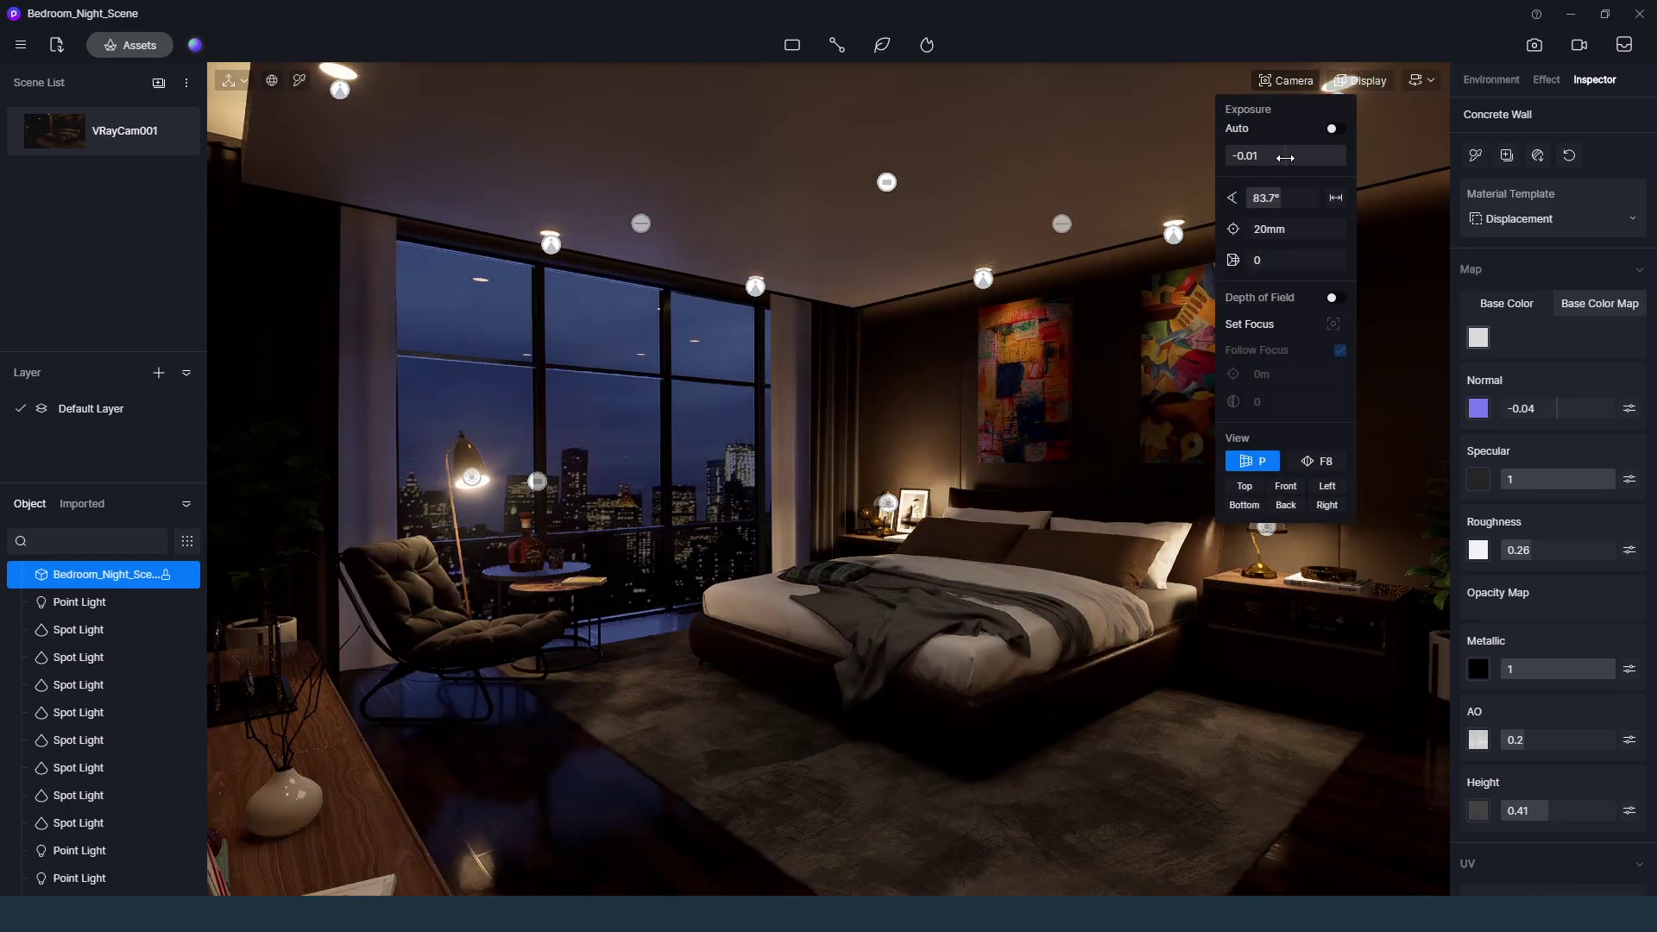
click(1277, 808)
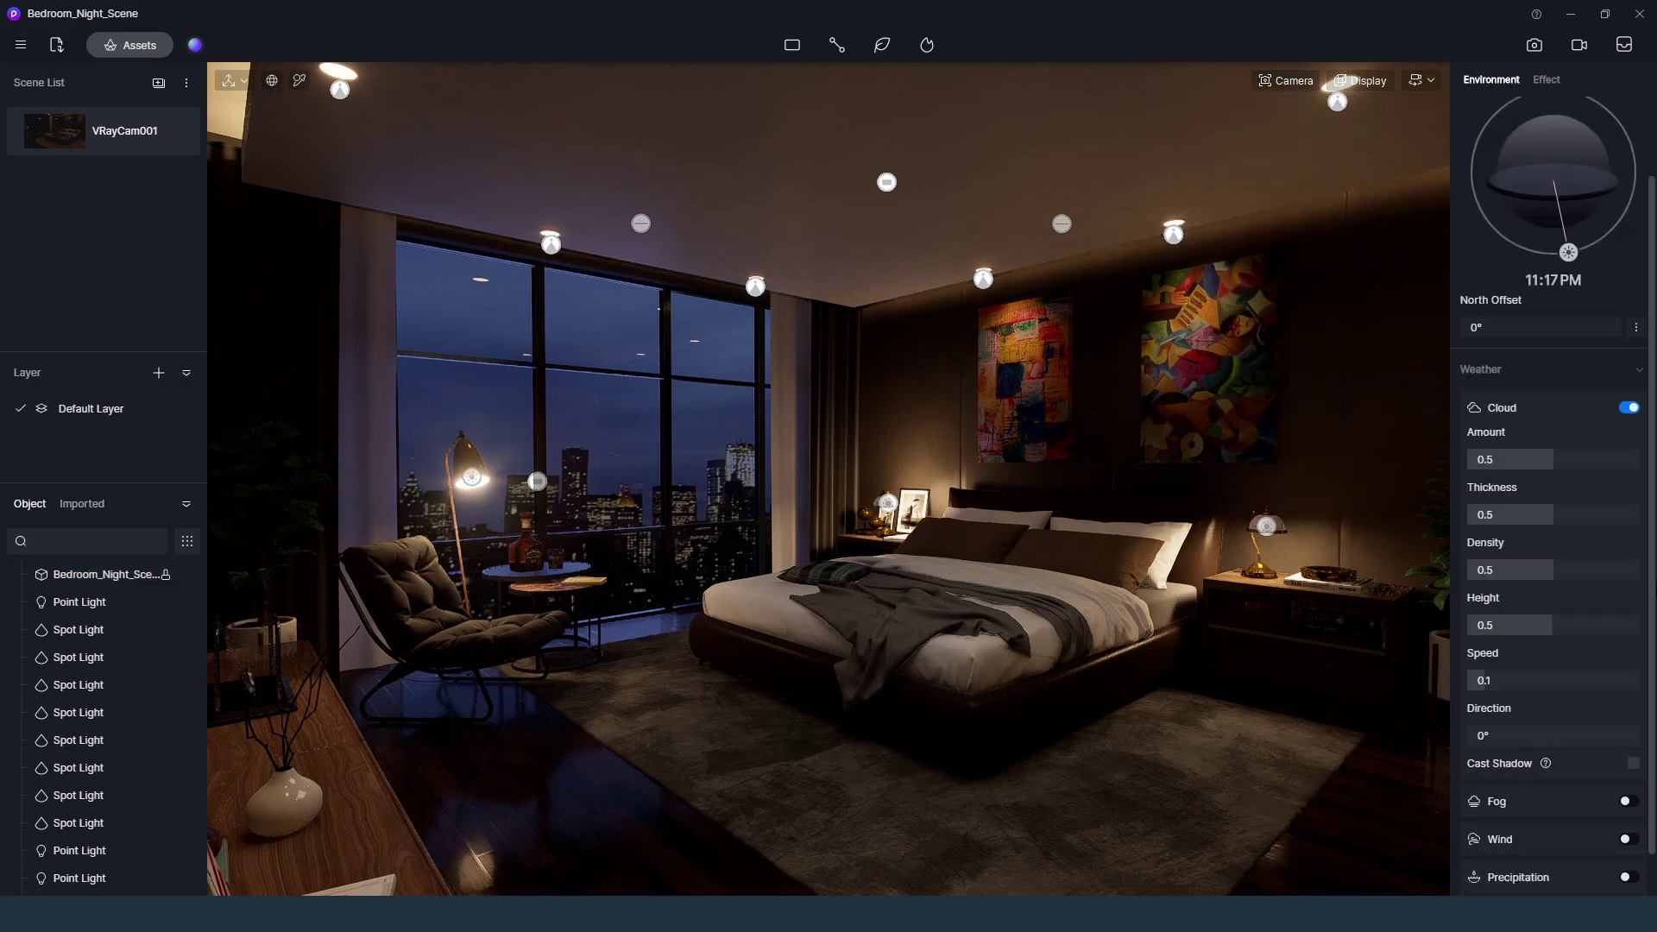
scroll(1545, 216, down, 1)
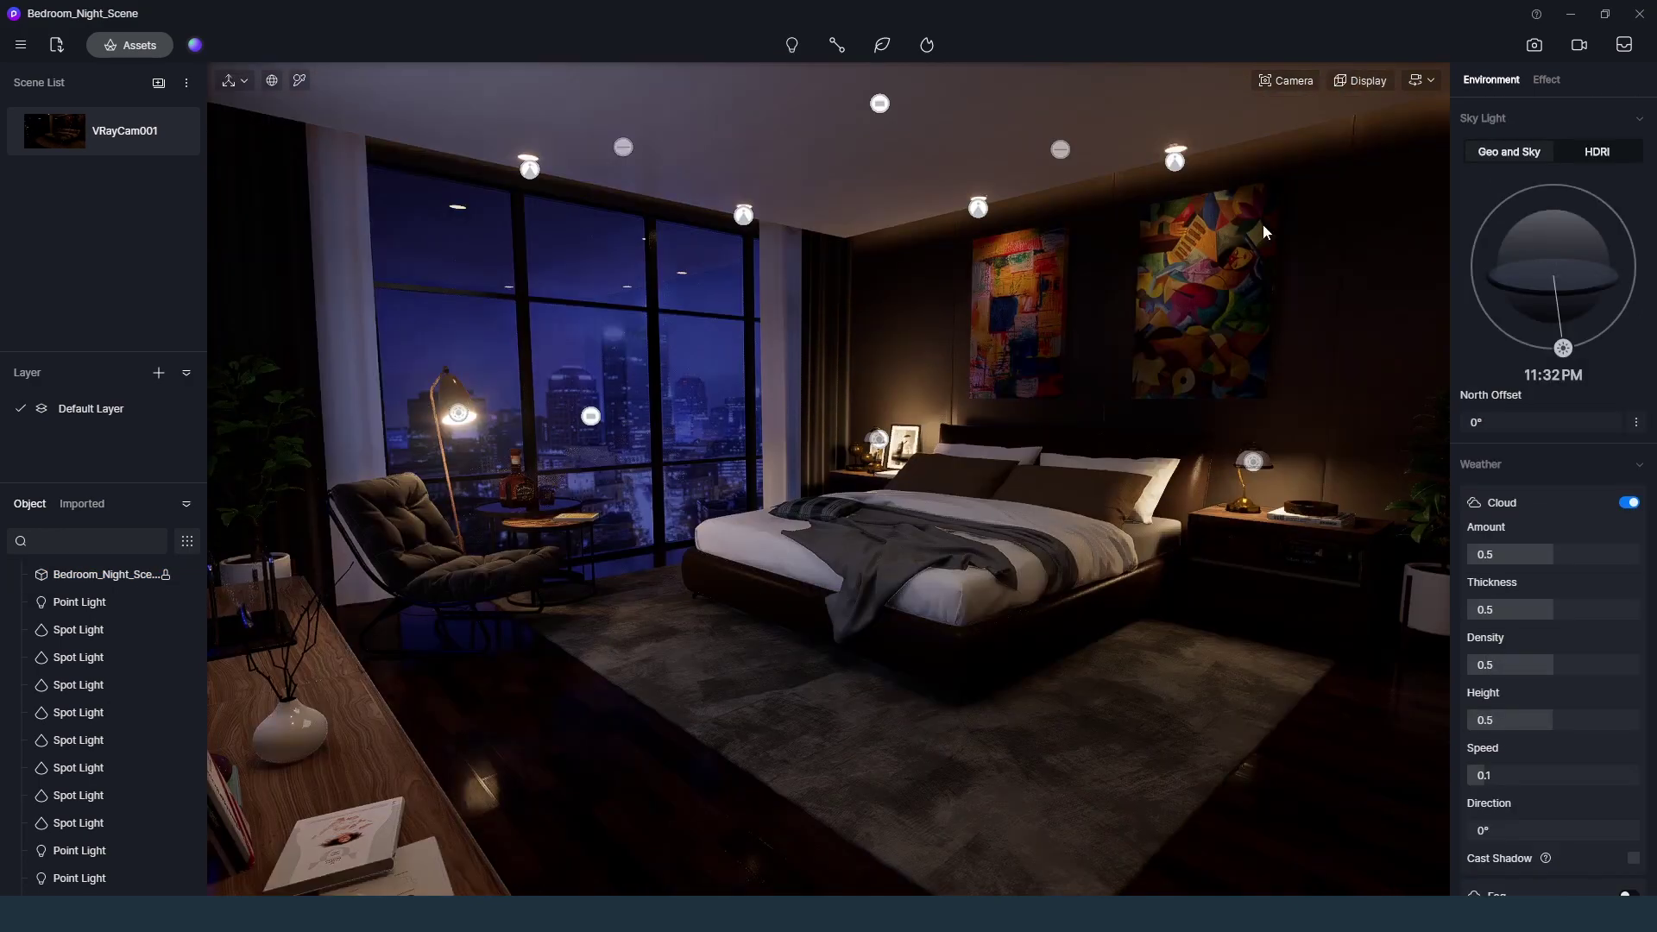
Open the video mode, create a shot in Clip 1 from two slightly different bedroom views, and preview it
click(1576, 46)
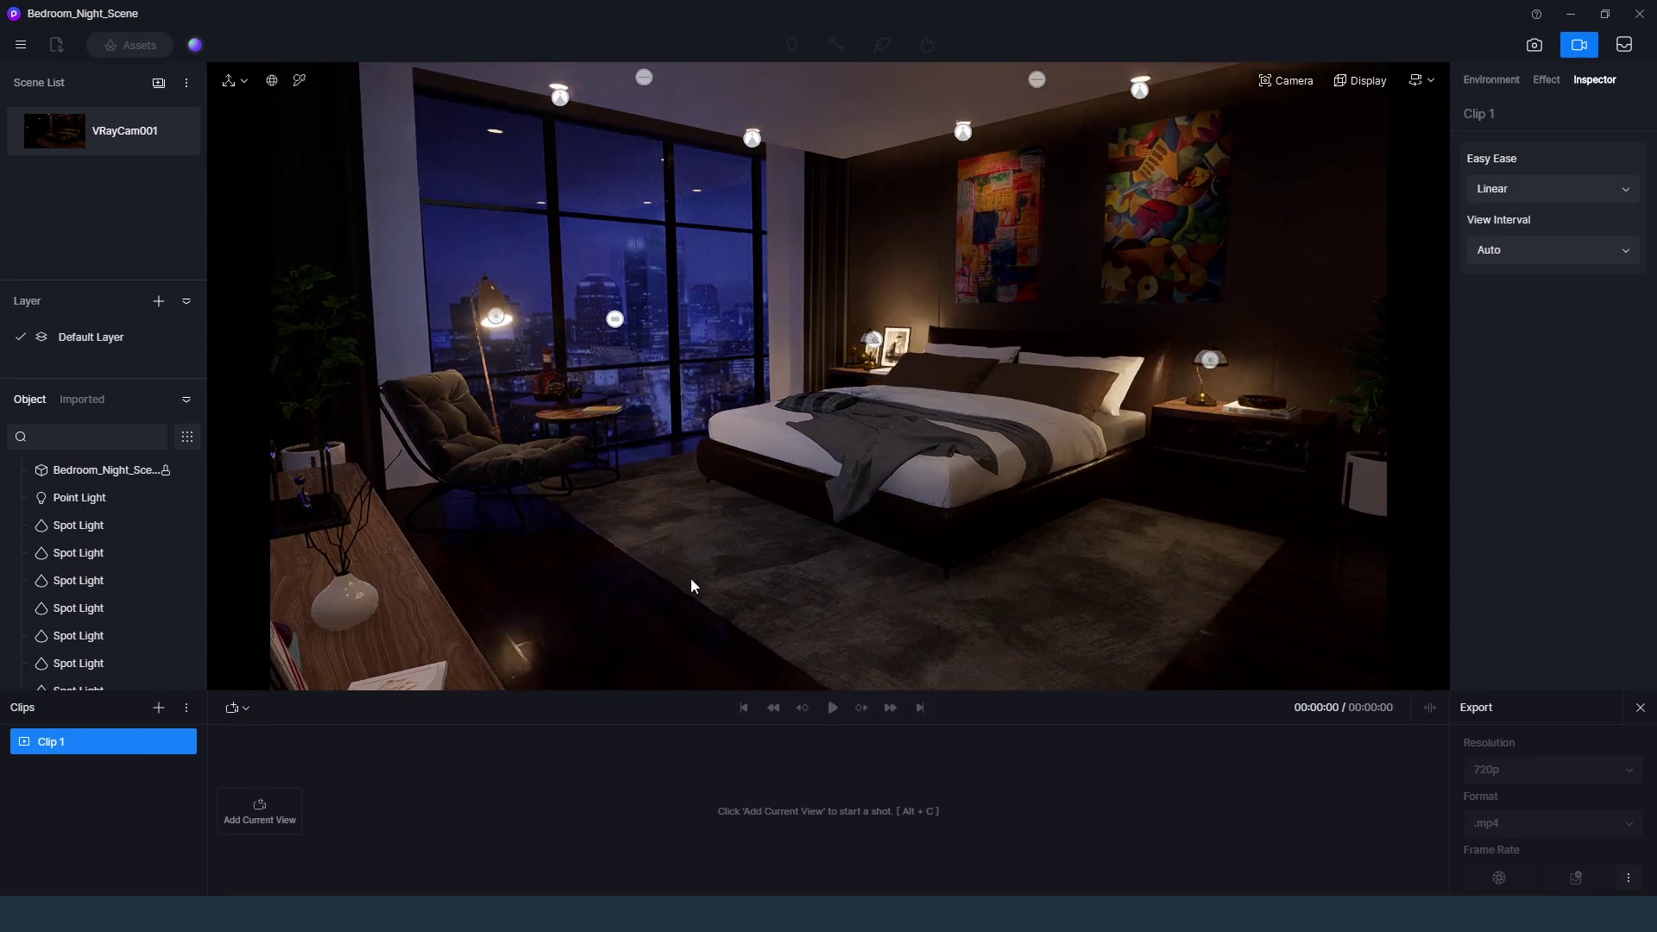
right_drag(908, 404, 961, 537)
click(260, 811)
middle_drag(960, 537, 961, 546)
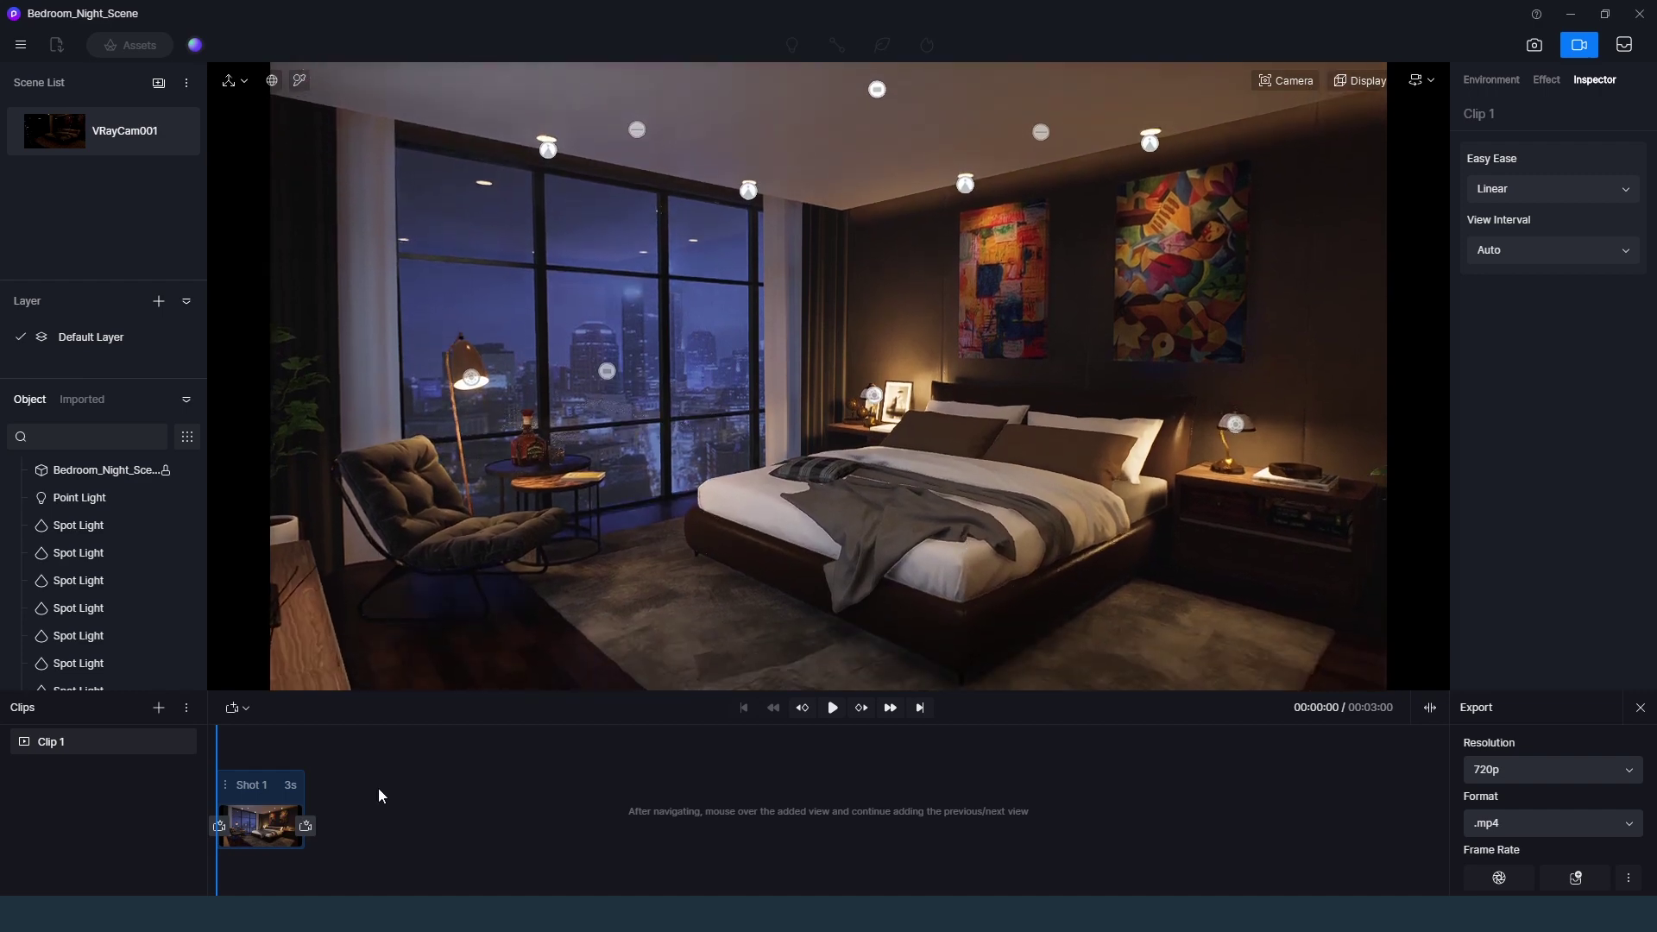
click(306, 826)
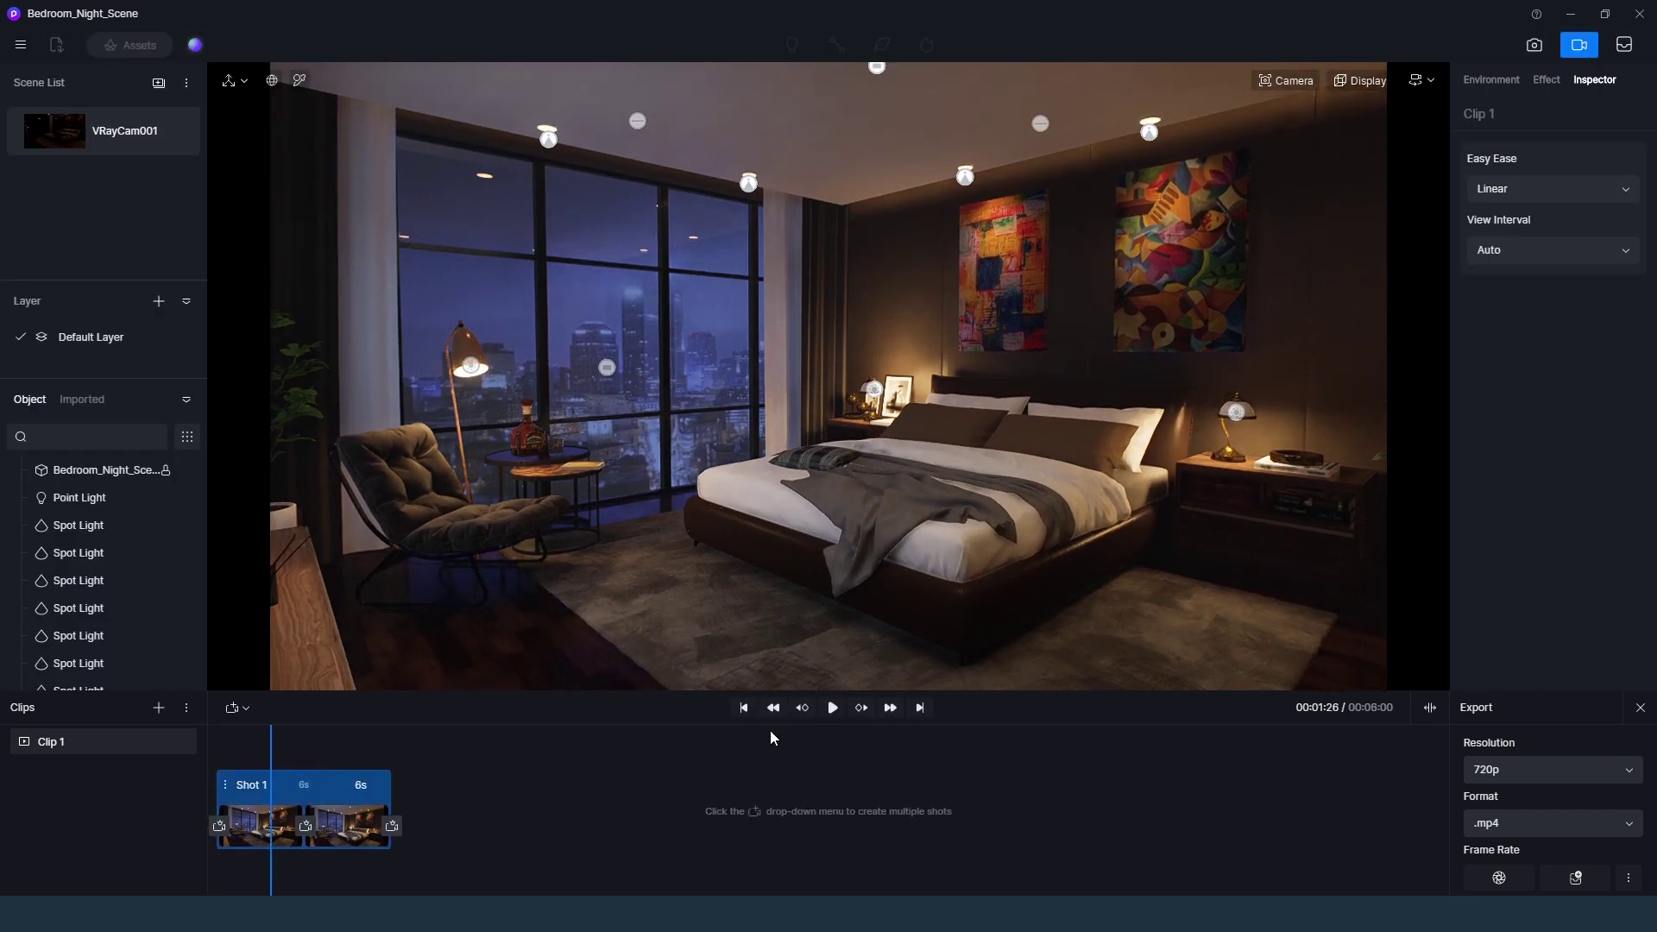
click(832, 707)
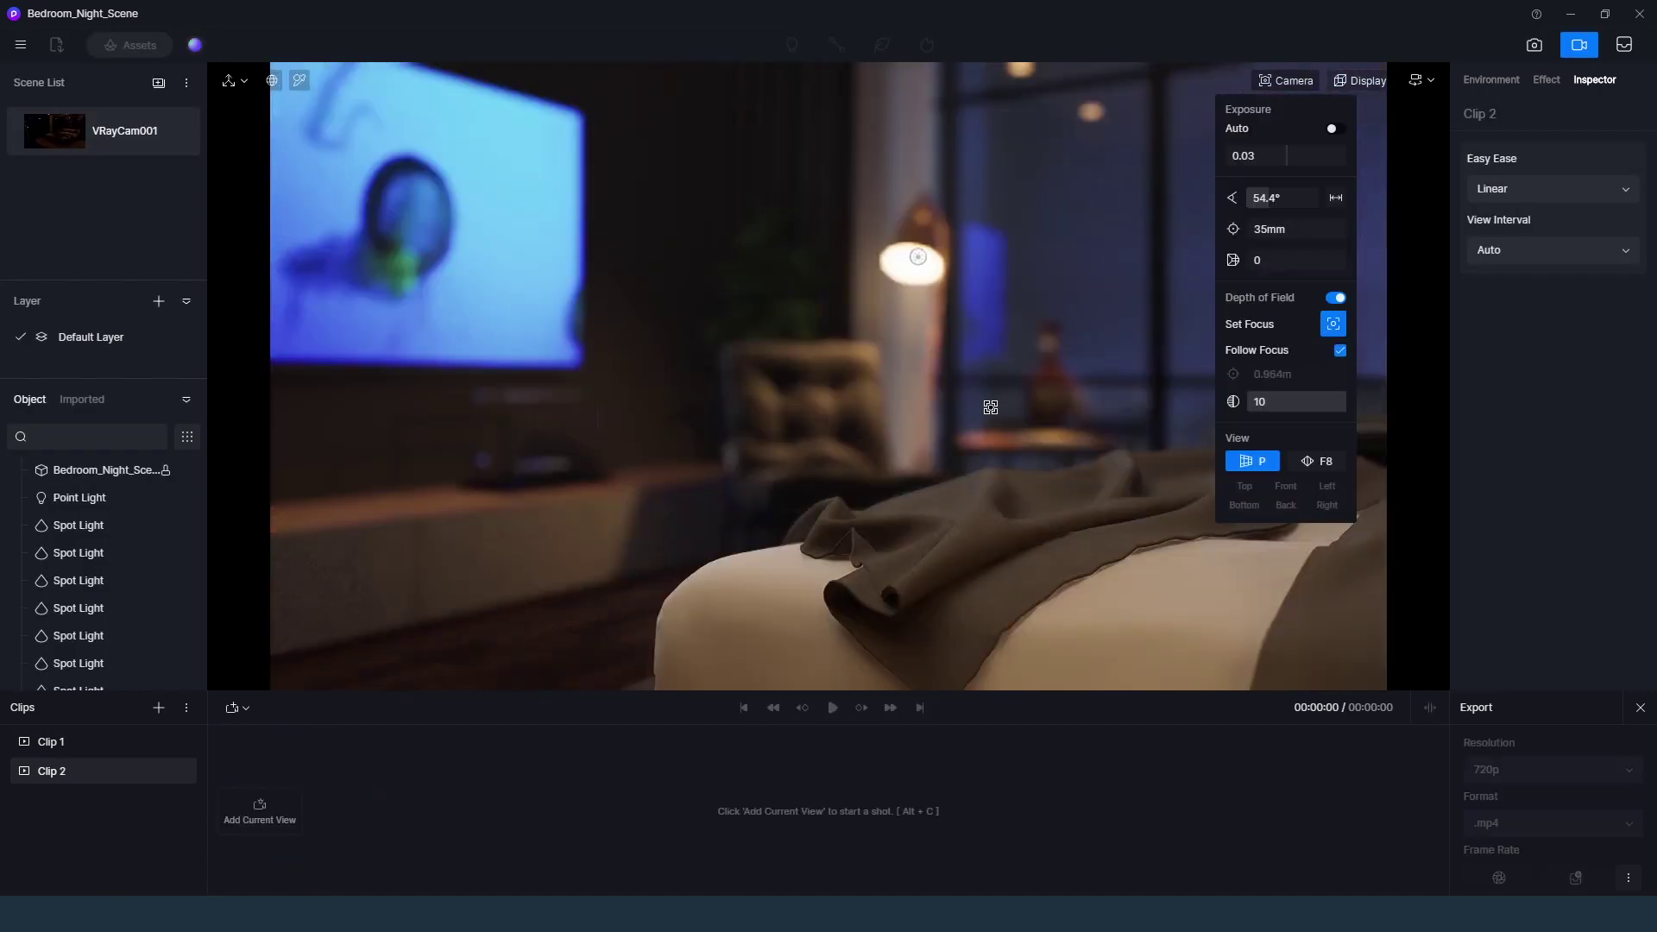
Create a shot in Clip 2 from two slightly different views of the TV wall and armchair
click(260, 812)
click(305, 826)
key(e)
key(q)
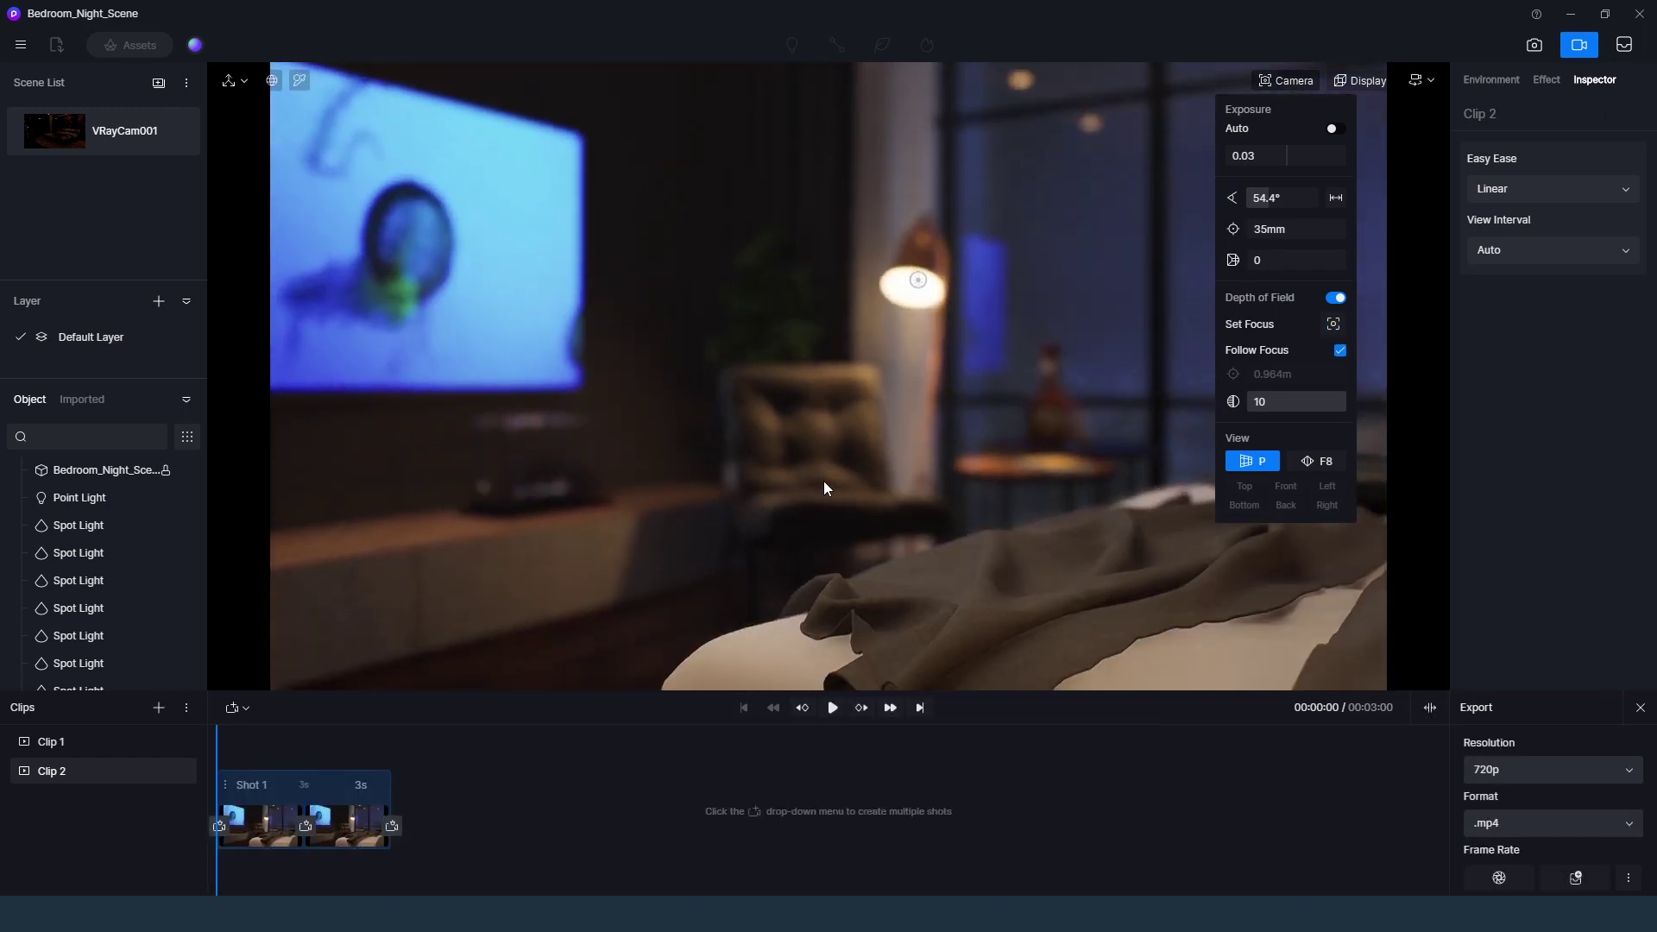
key(e)
Set the depth-of-field focus on the armchair, update Clip 2's views with it, and preview the clip
click(1333, 323)
click(803, 436)
click(318, 840)
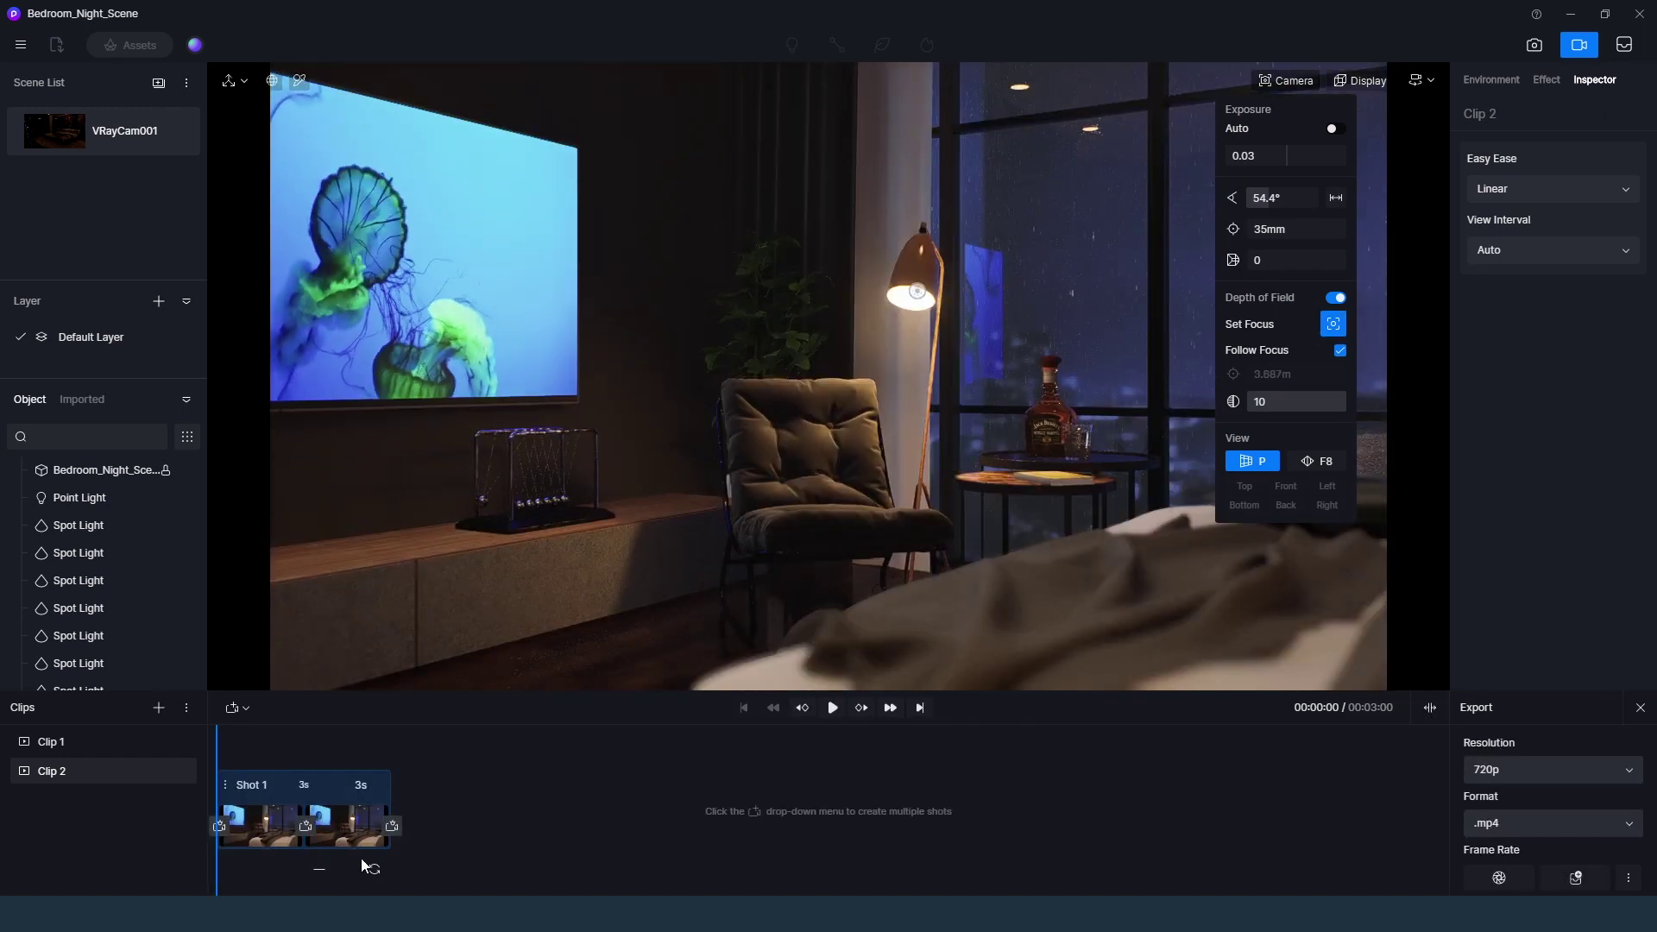
click(259, 826)
click(833, 708)
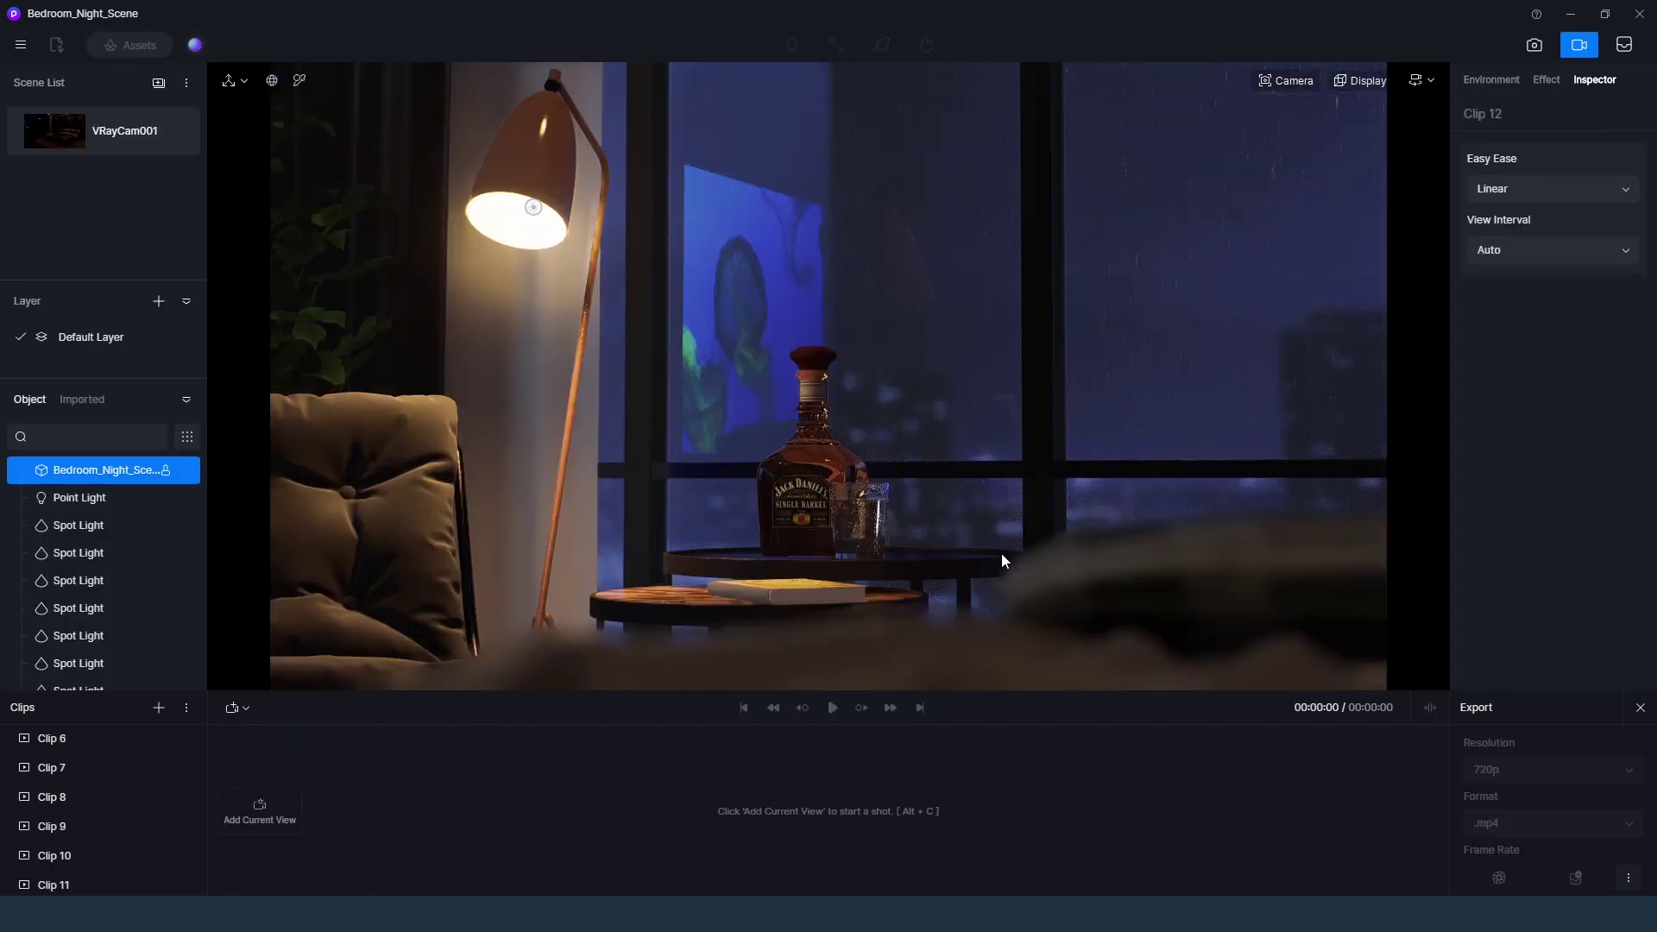
Set the Clip 12 camera's focal length to 80 mm and reframe the whiskey bottle low behind the blurred bed
click(1285, 82)
text(80)
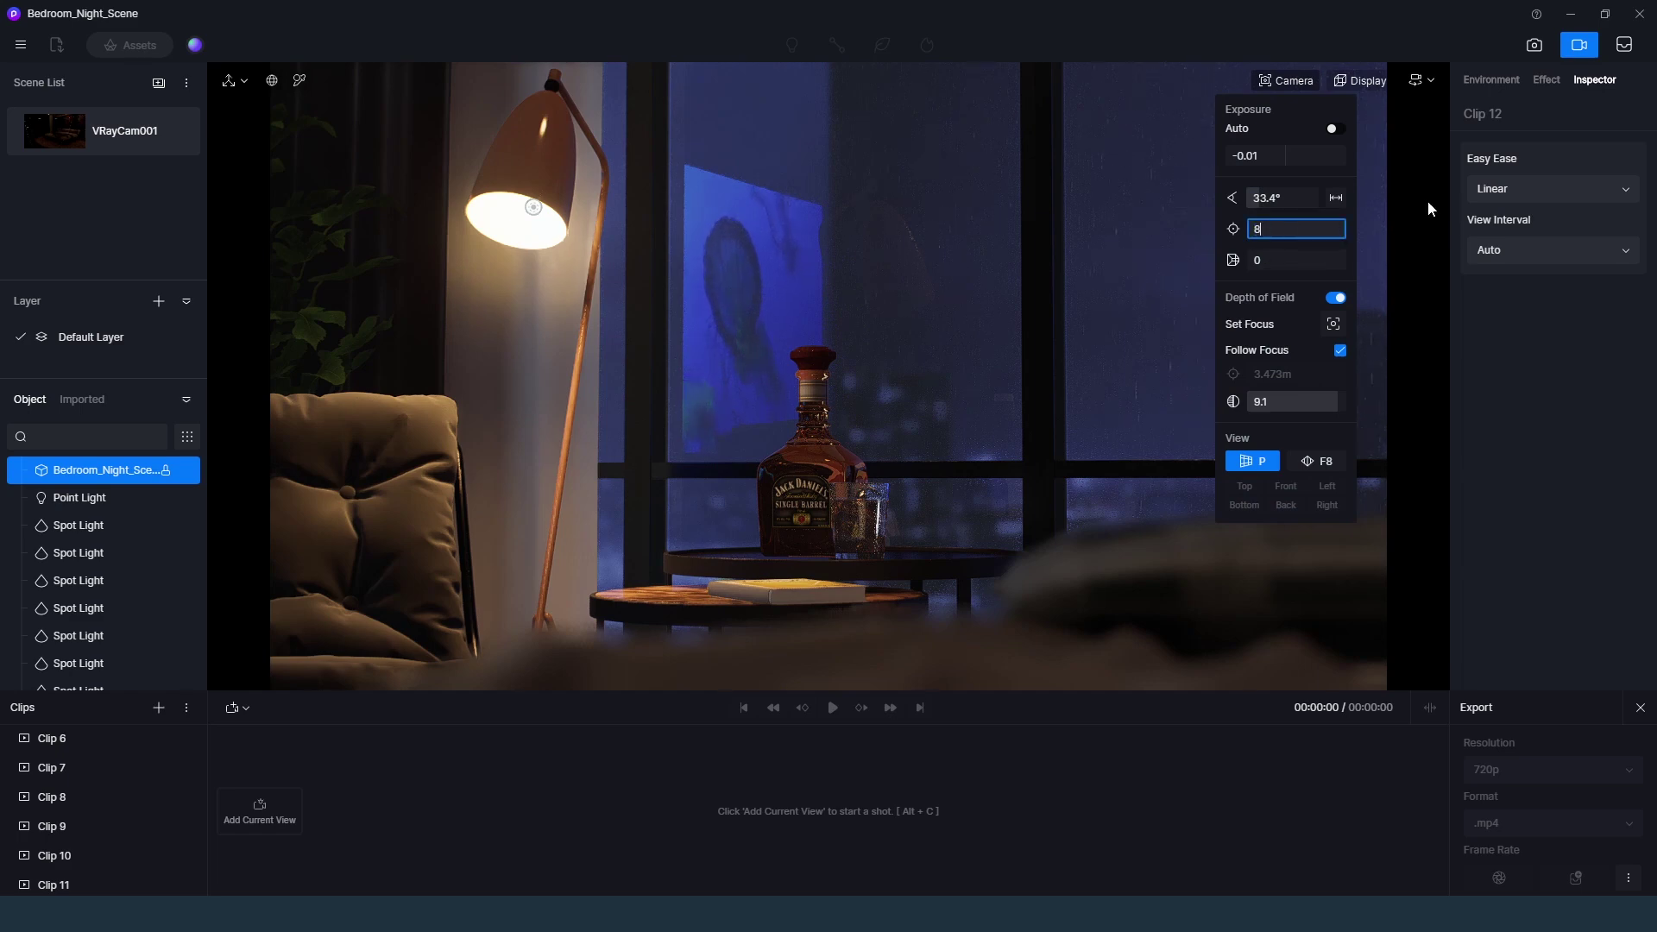
key(Return)
click(899, 506)
scroll(899, 506, down, 3)
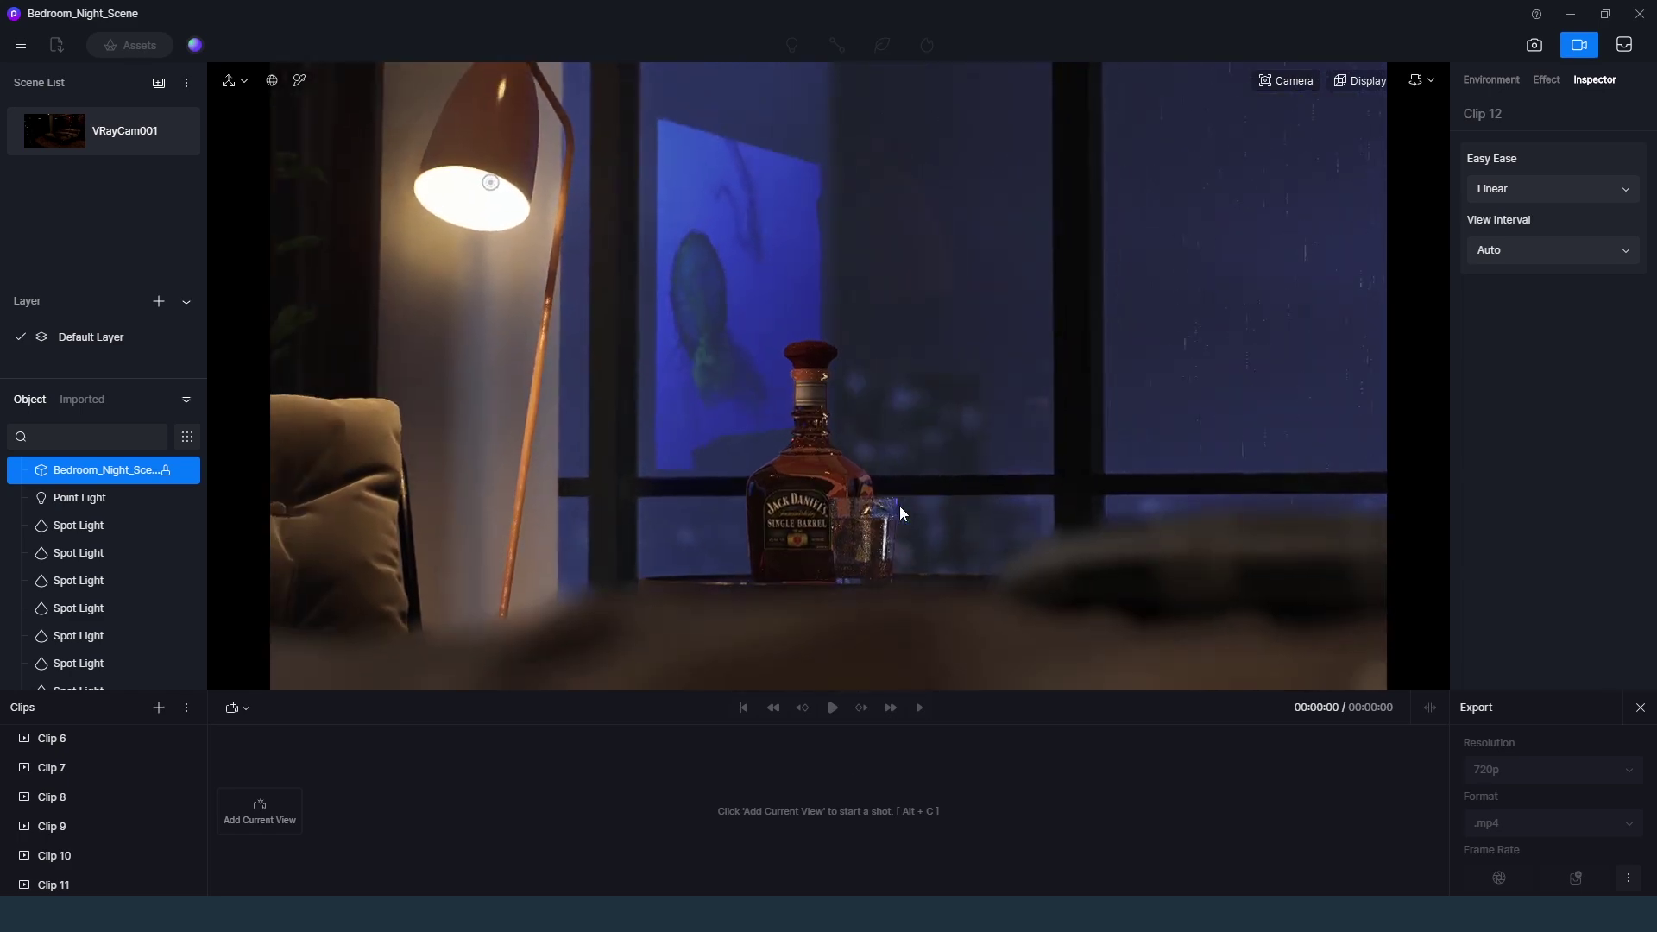
key(q)
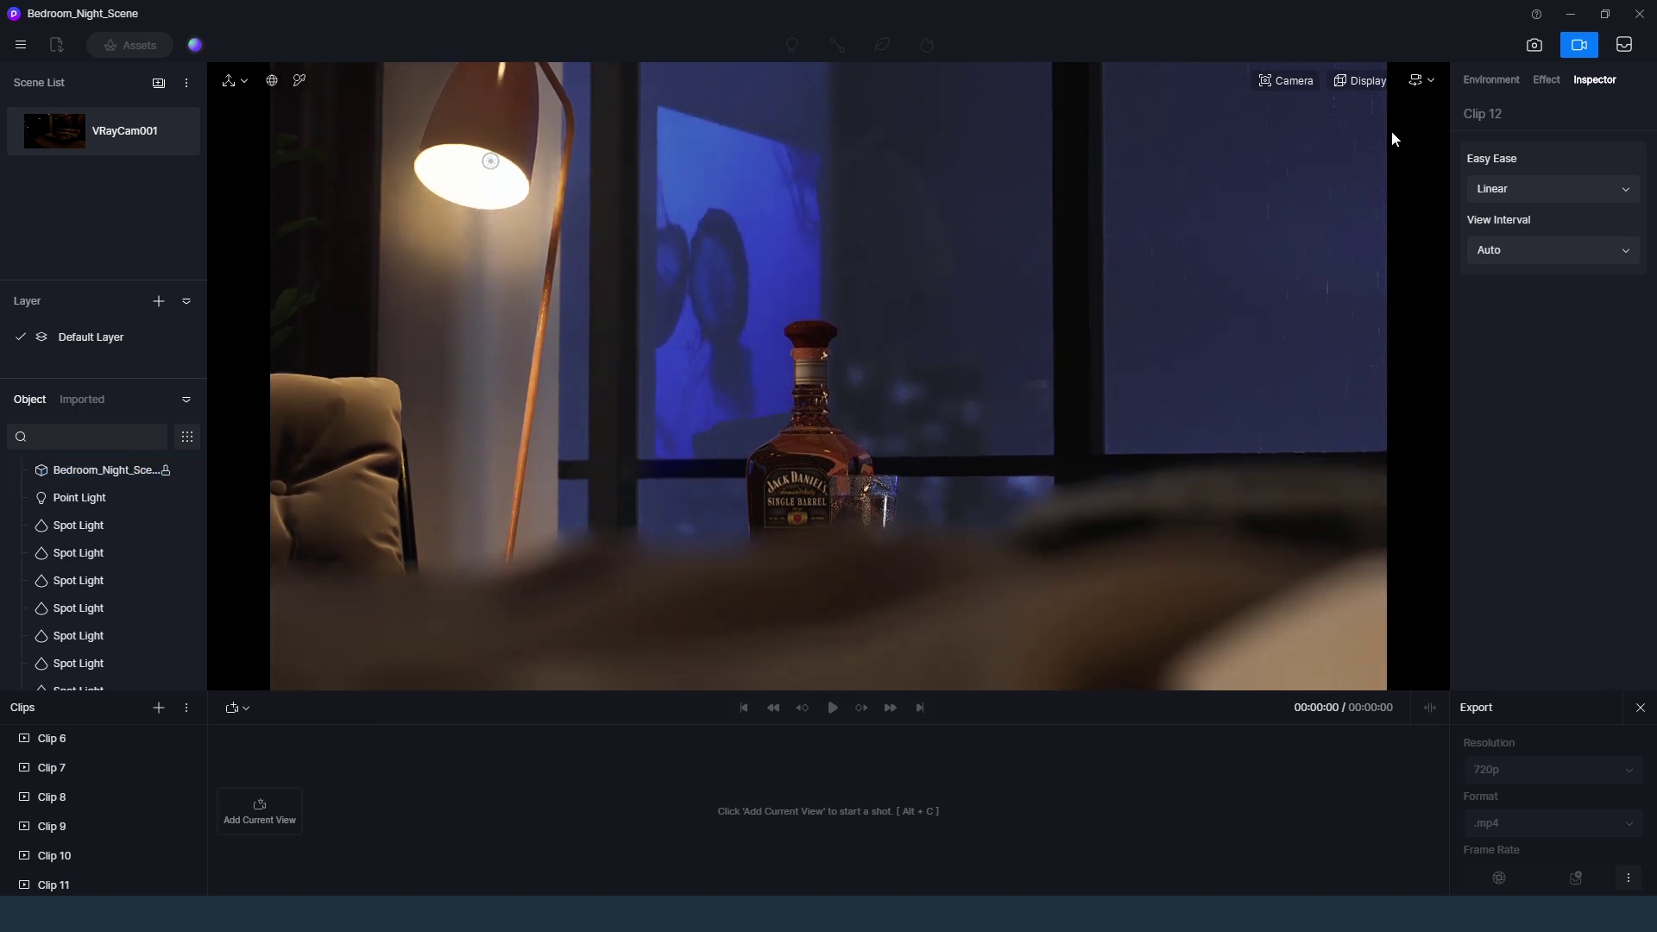
key(e)
key(q)
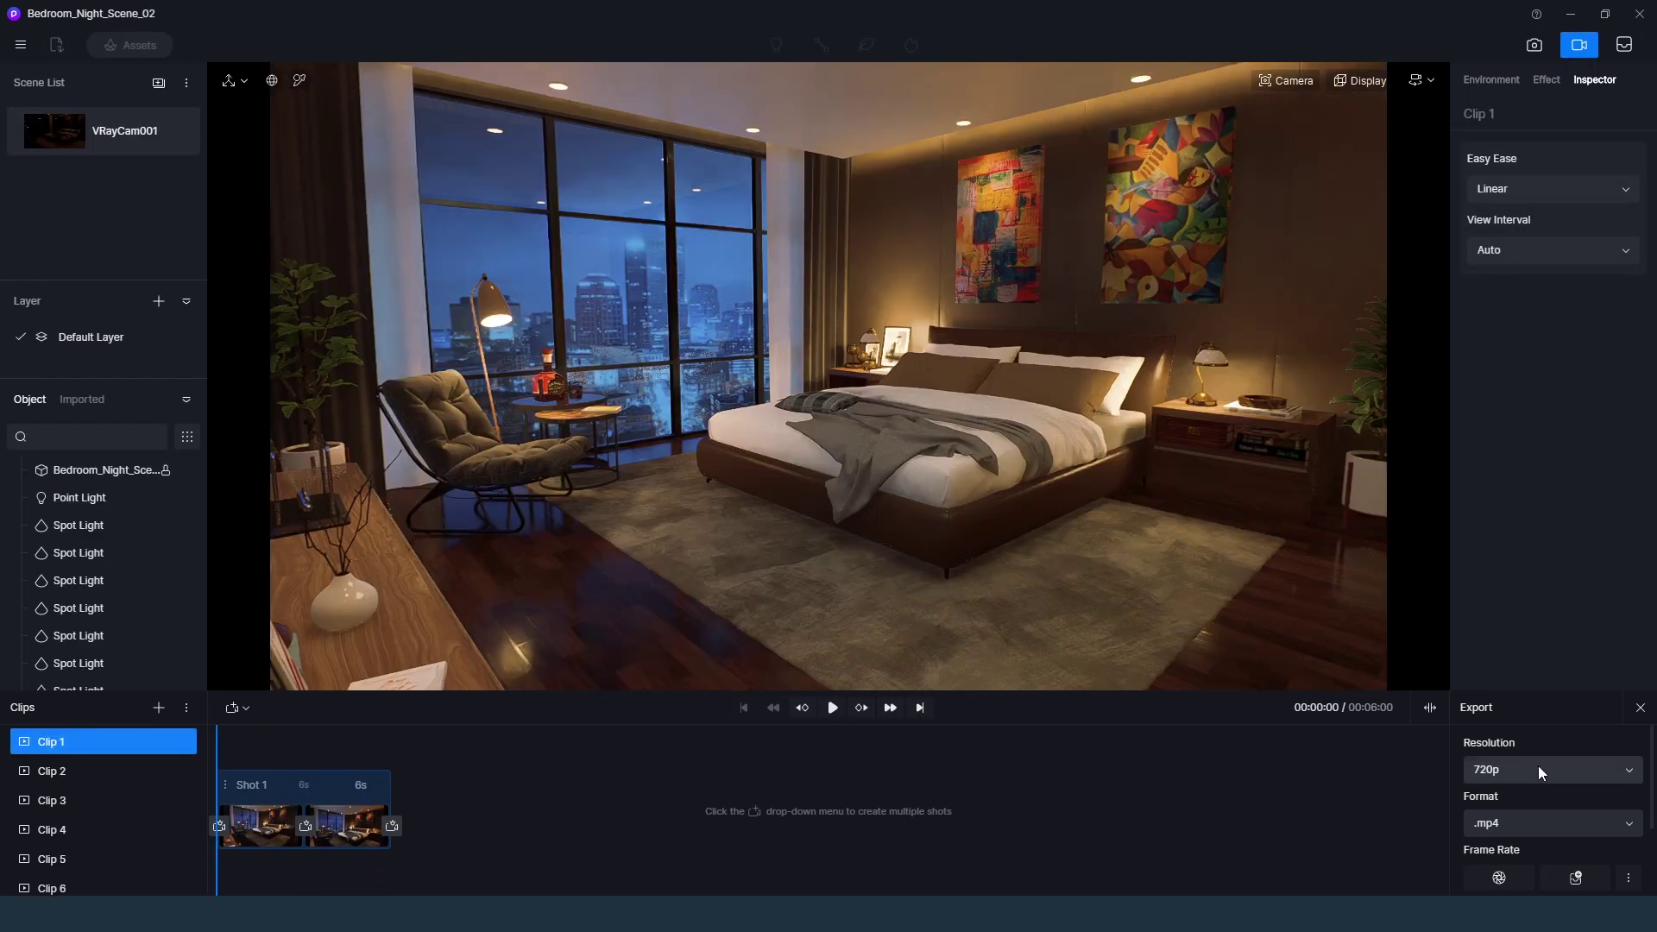
Set the video export resolution to 2K and add Clips 1 to 4 to the render queue
click(1540, 829)
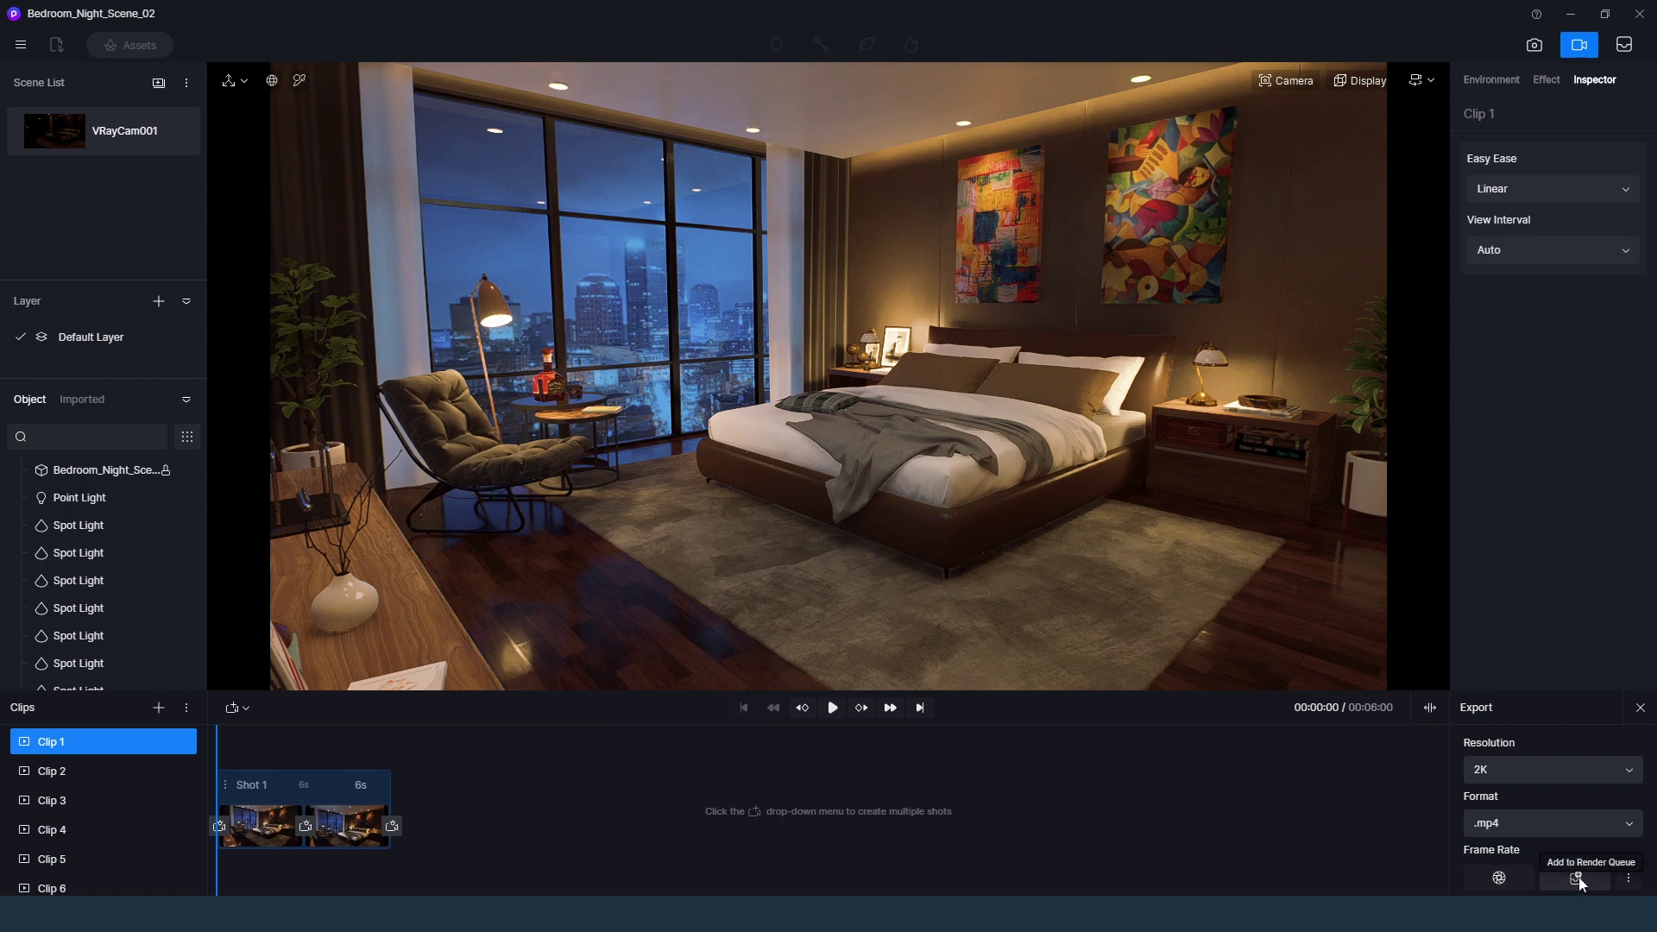
click(133, 773)
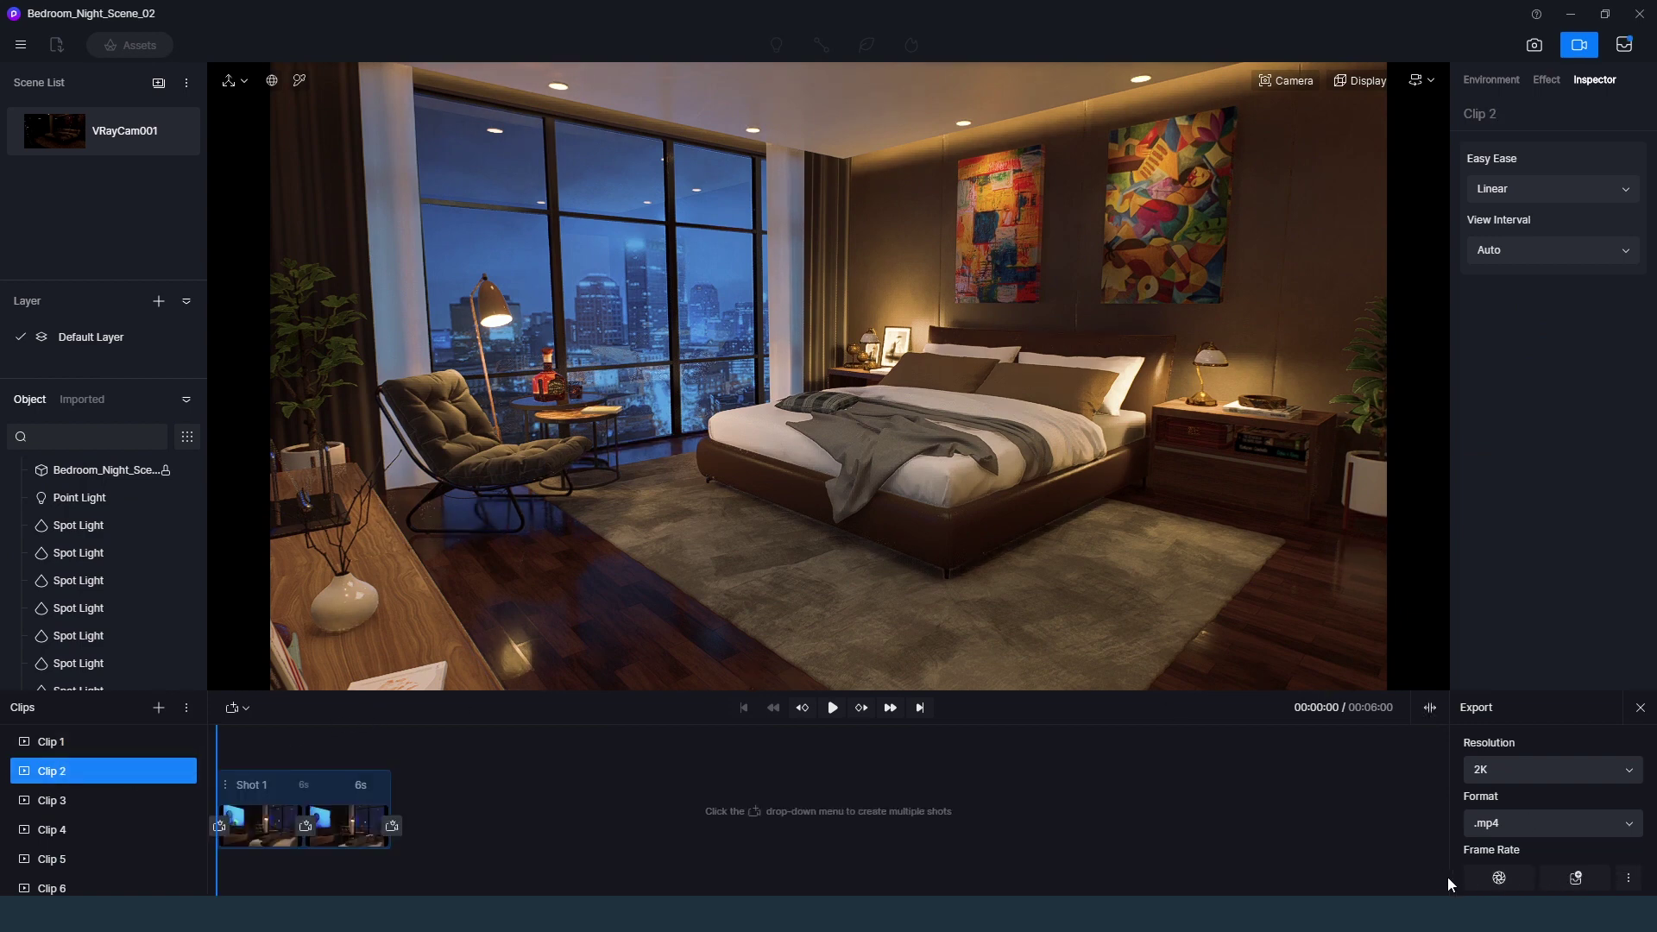
click(113, 801)
click(90, 835)
click(1574, 877)
Add Clips 5 to 11 to the render queue and start rendering all queued clips
scroll(90, 815, down, 1)
click(91, 809)
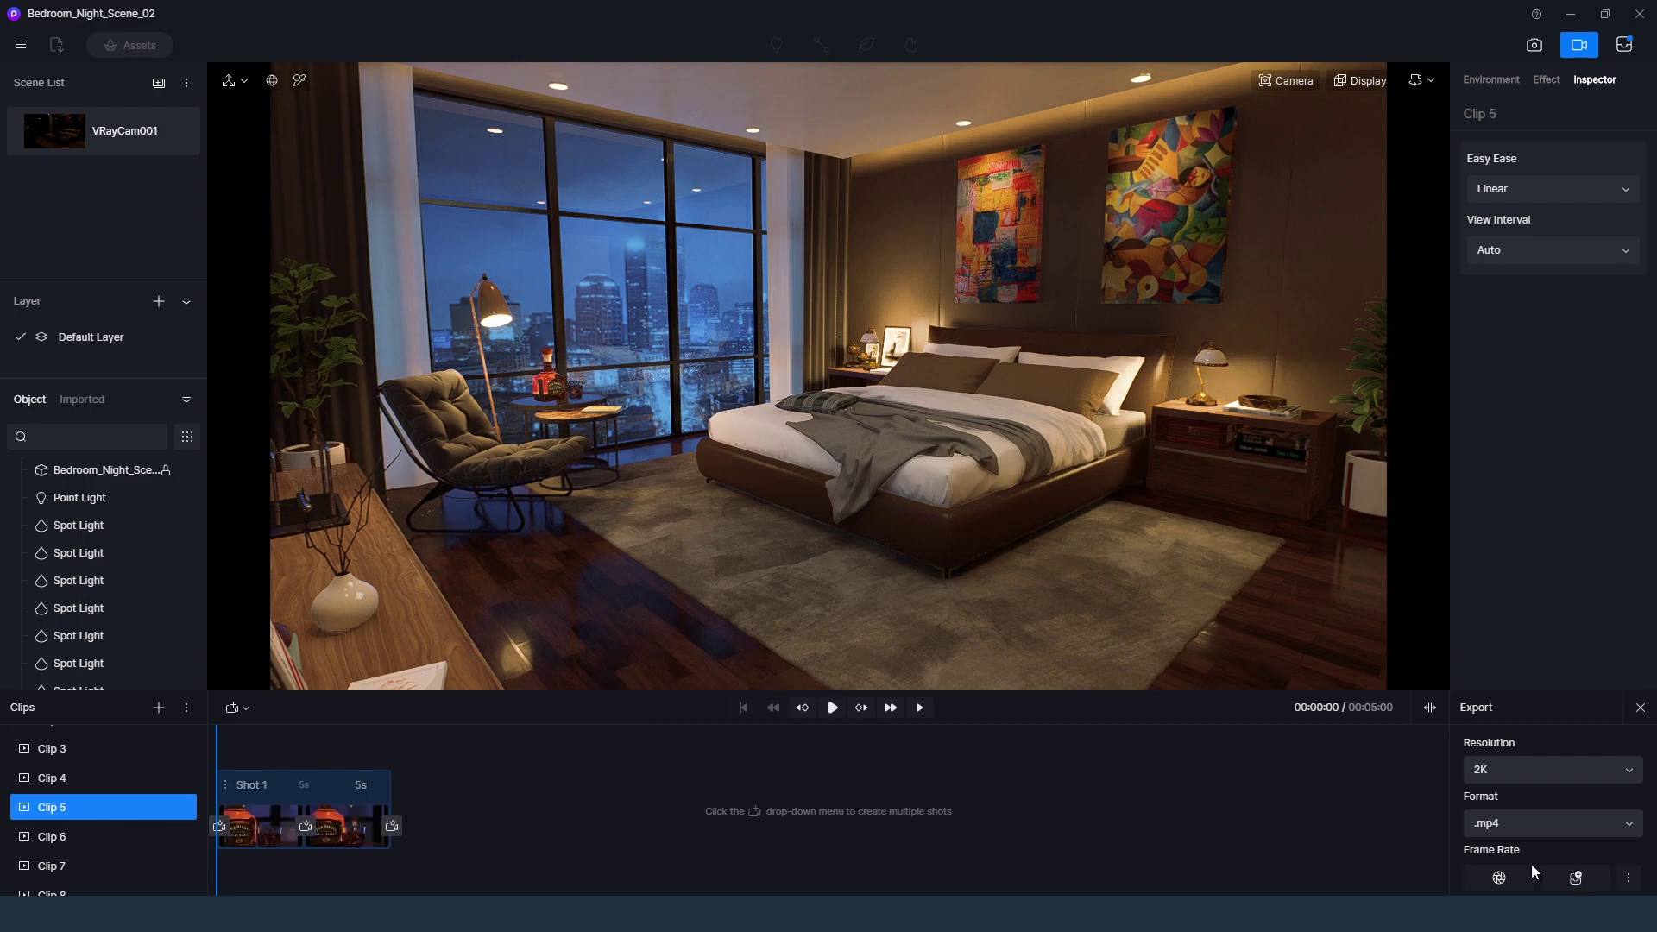
click(1575, 877)
click(90, 836)
scroll(90, 811, down, 1)
click(91, 815)
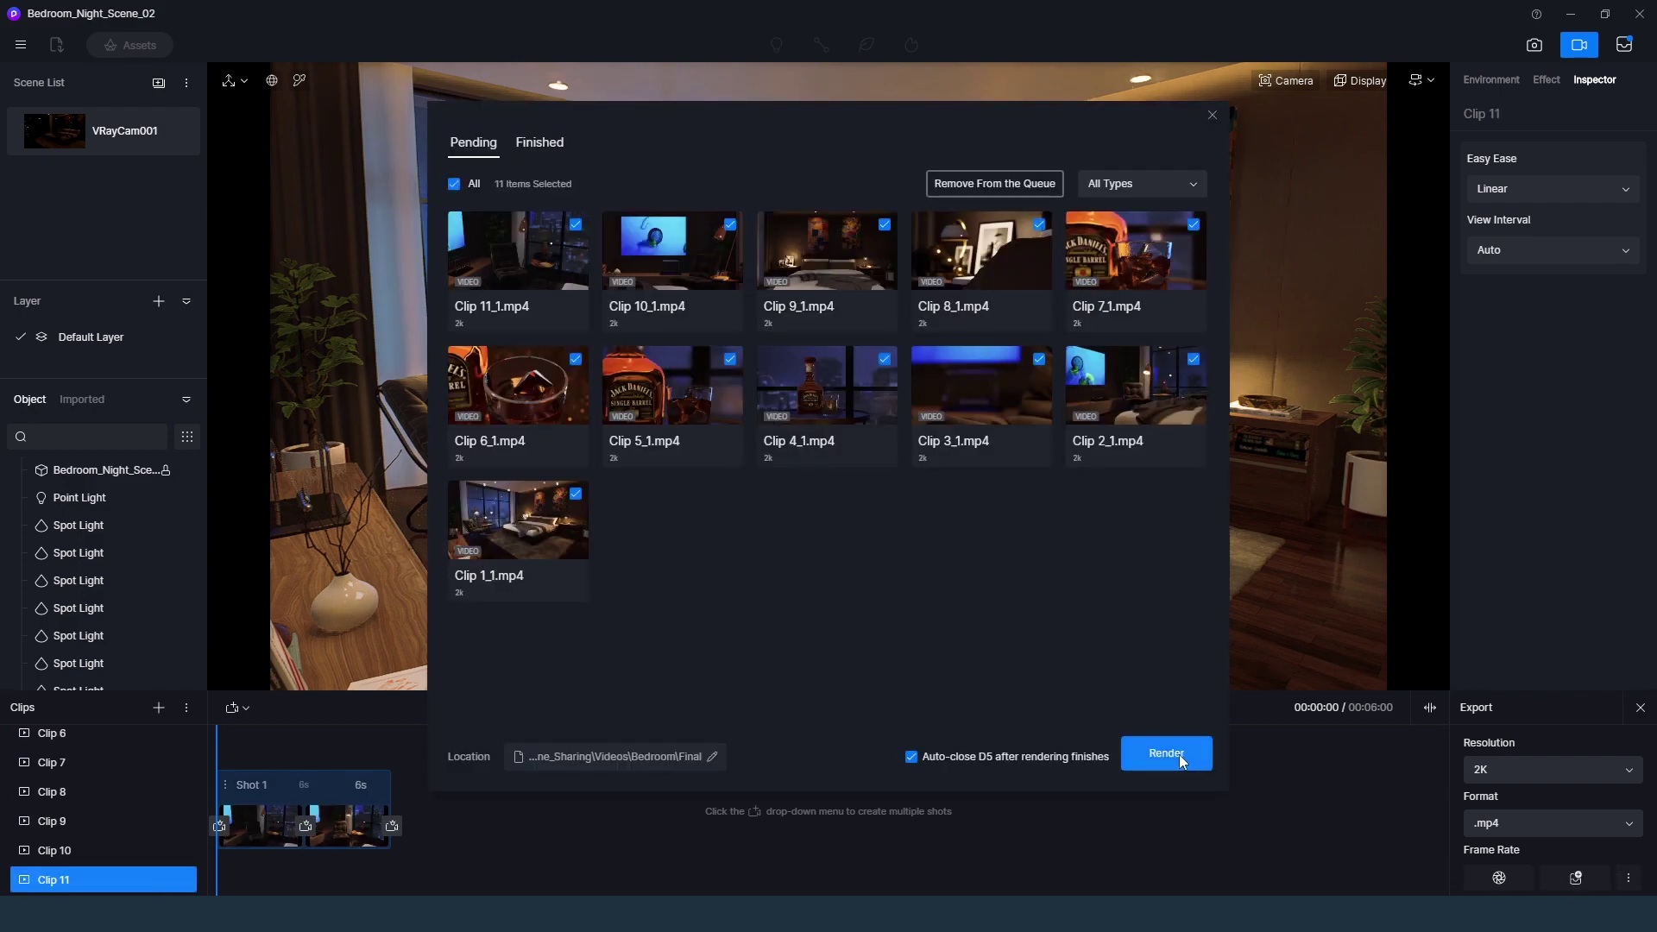
click(1166, 753)
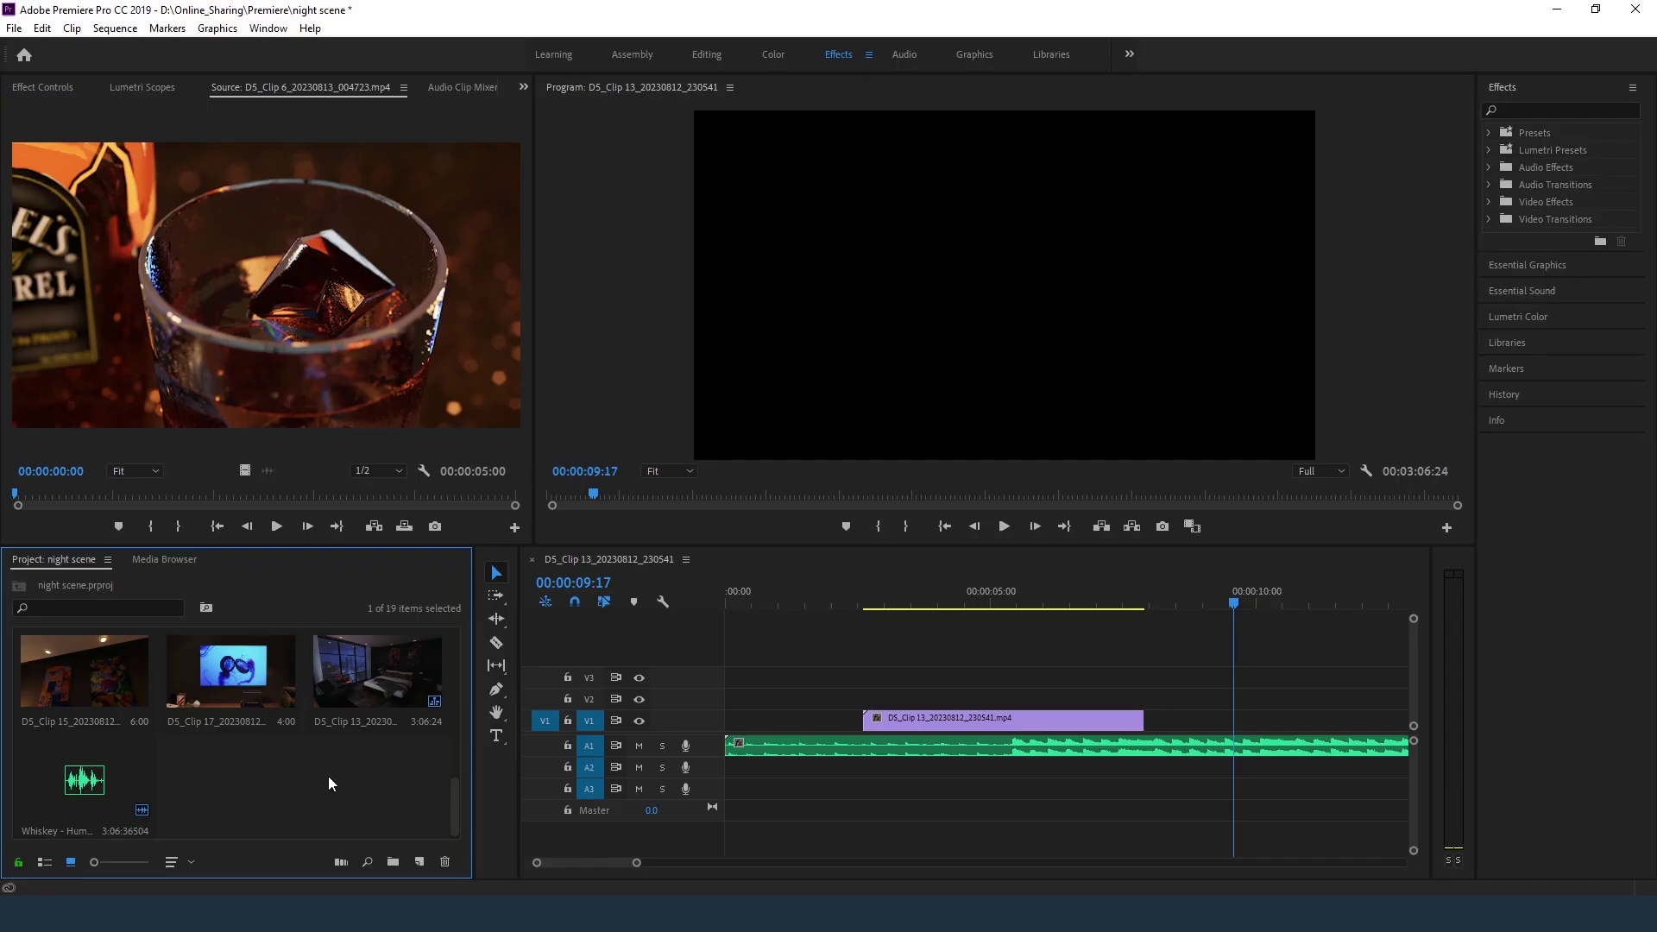
In Premiere Pro, trim Clip 2 after Clip 13 to end at about 00:00:10:20 and add Clip 11 to track V1
click(1136, 602)
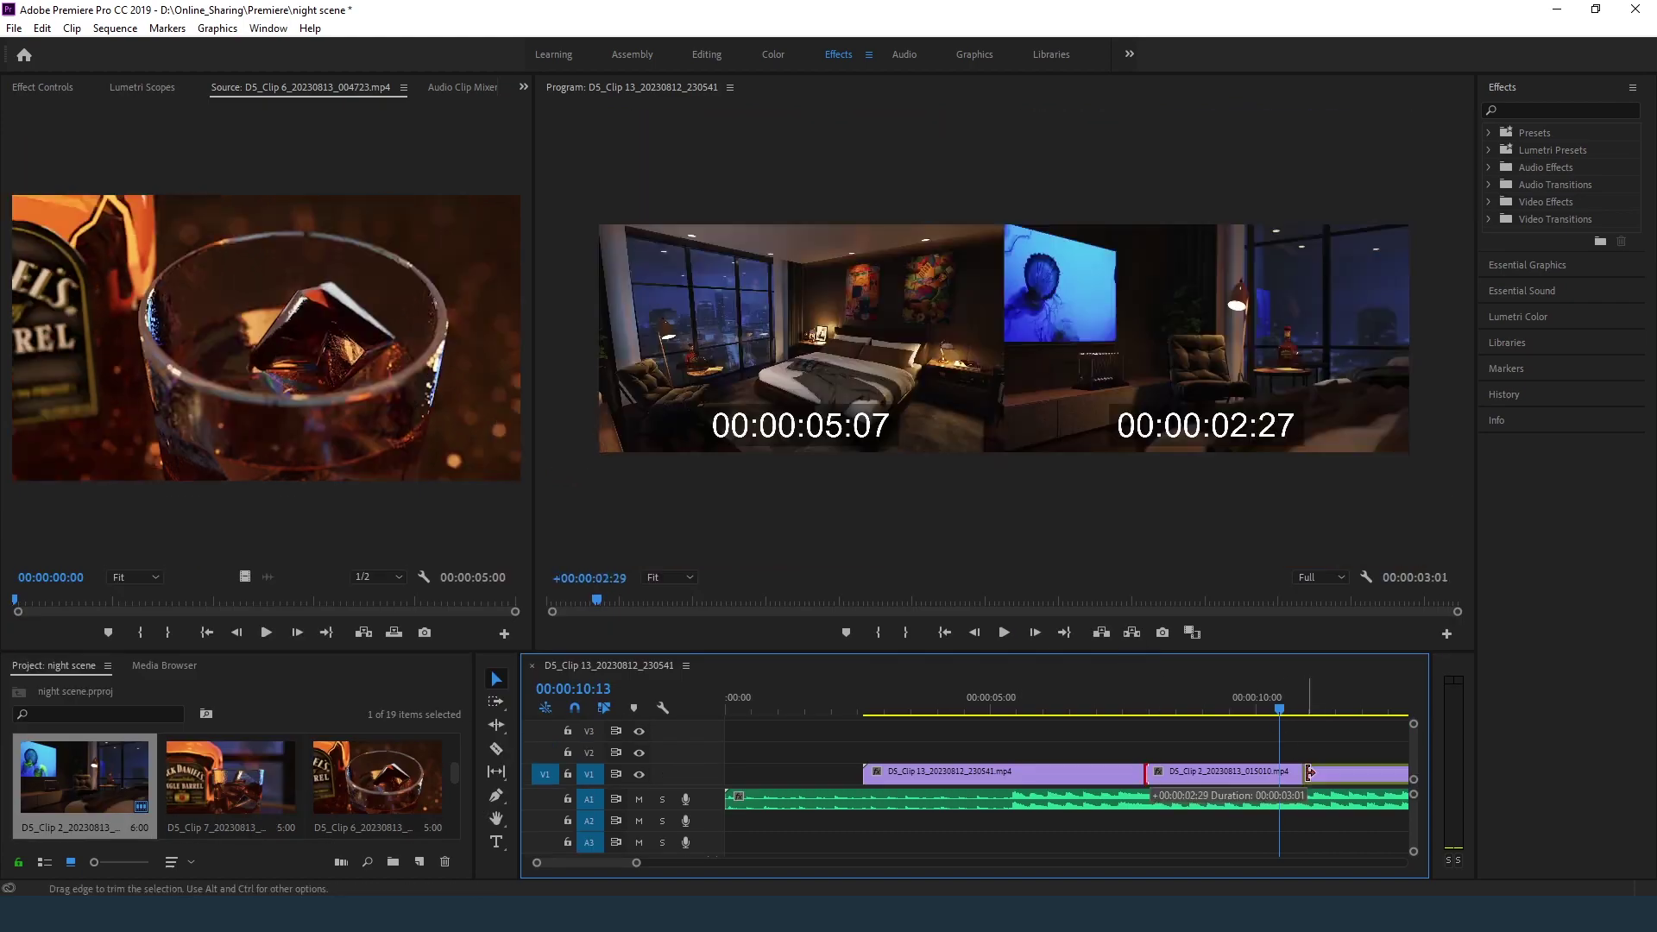
drag(1306, 771, 1291, 771)
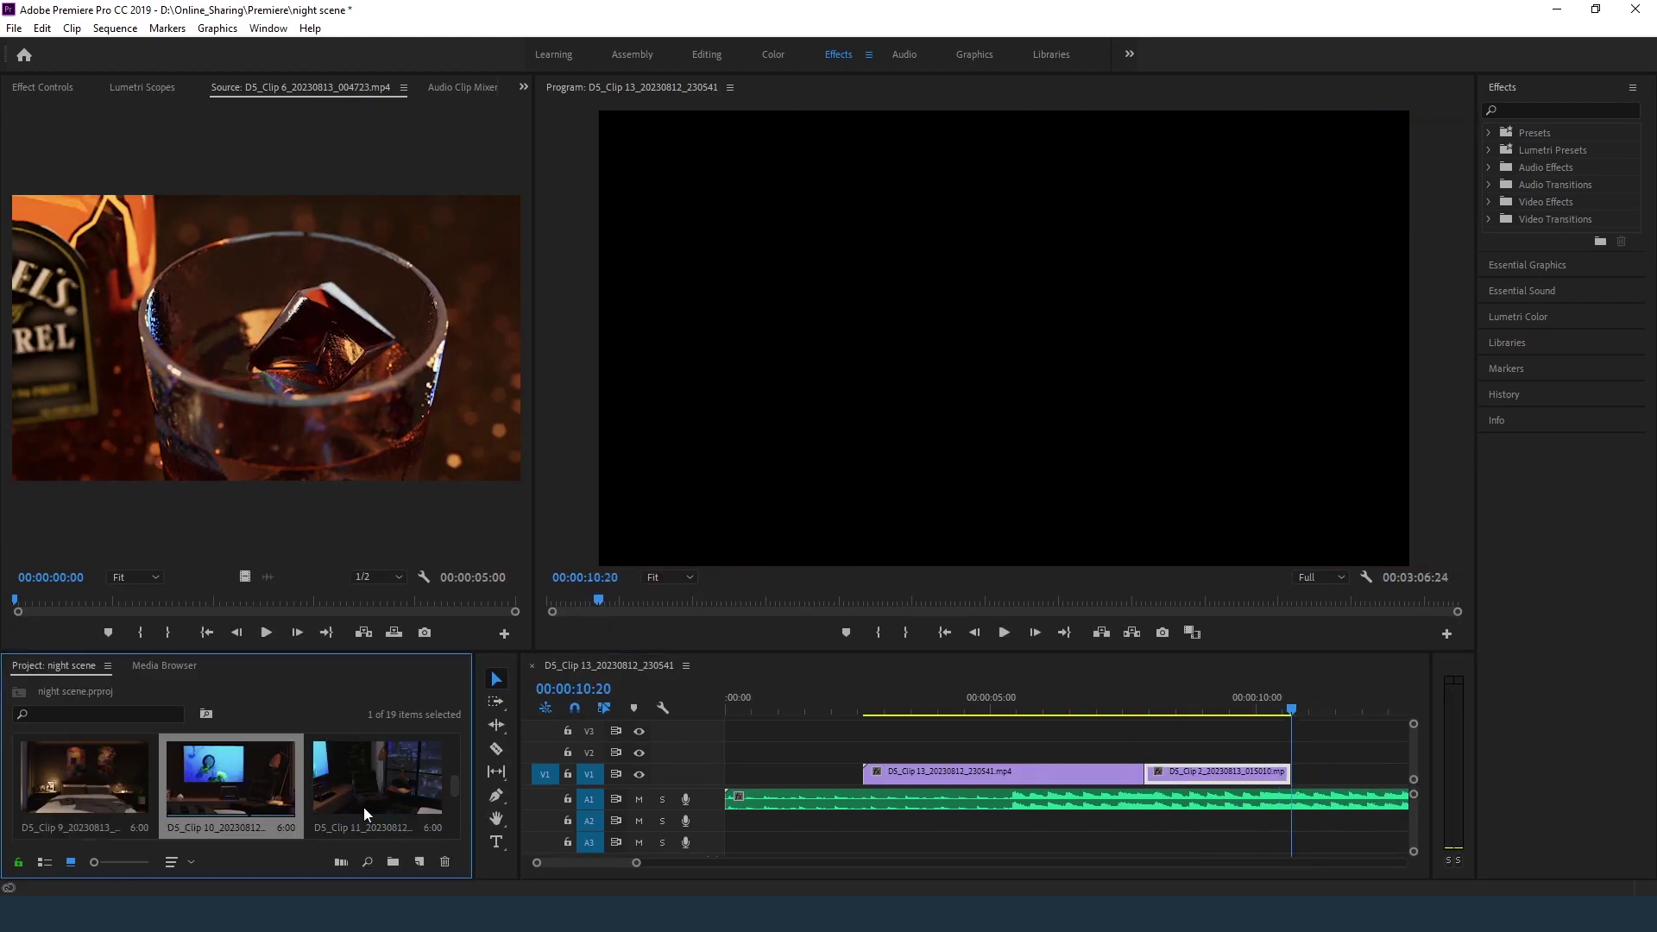
drag(377, 777, 1014, 770)
key(space)
drag(1070, 713, 965, 705)
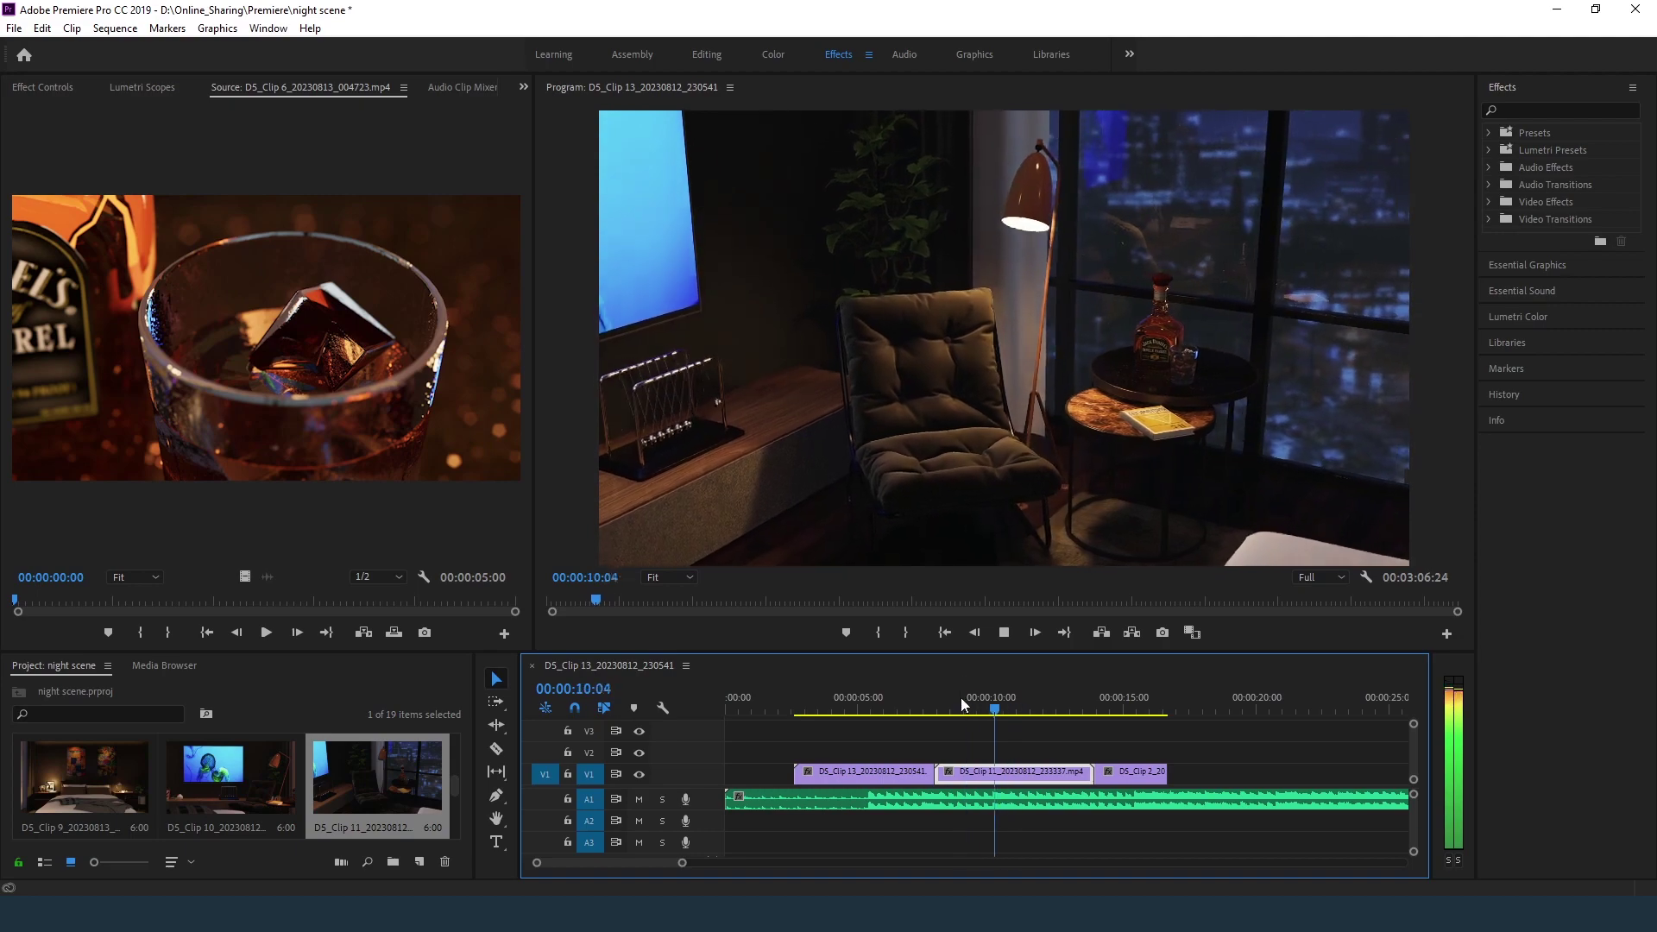
Shorten Clip 11 on track V1 by trimming its end and play the cut with the music
key(space)
click(927, 707)
drag(1093, 773, 1001, 773)
key(space)
key(space)
key(space)
Reorder track V1 so that Clip 2 directly follows Clip 13 and Clip 11 directly follows Clip 2, checking the playback
drag(1122, 774, 1159, 776)
key(space)
drag(1036, 774, 969, 774)
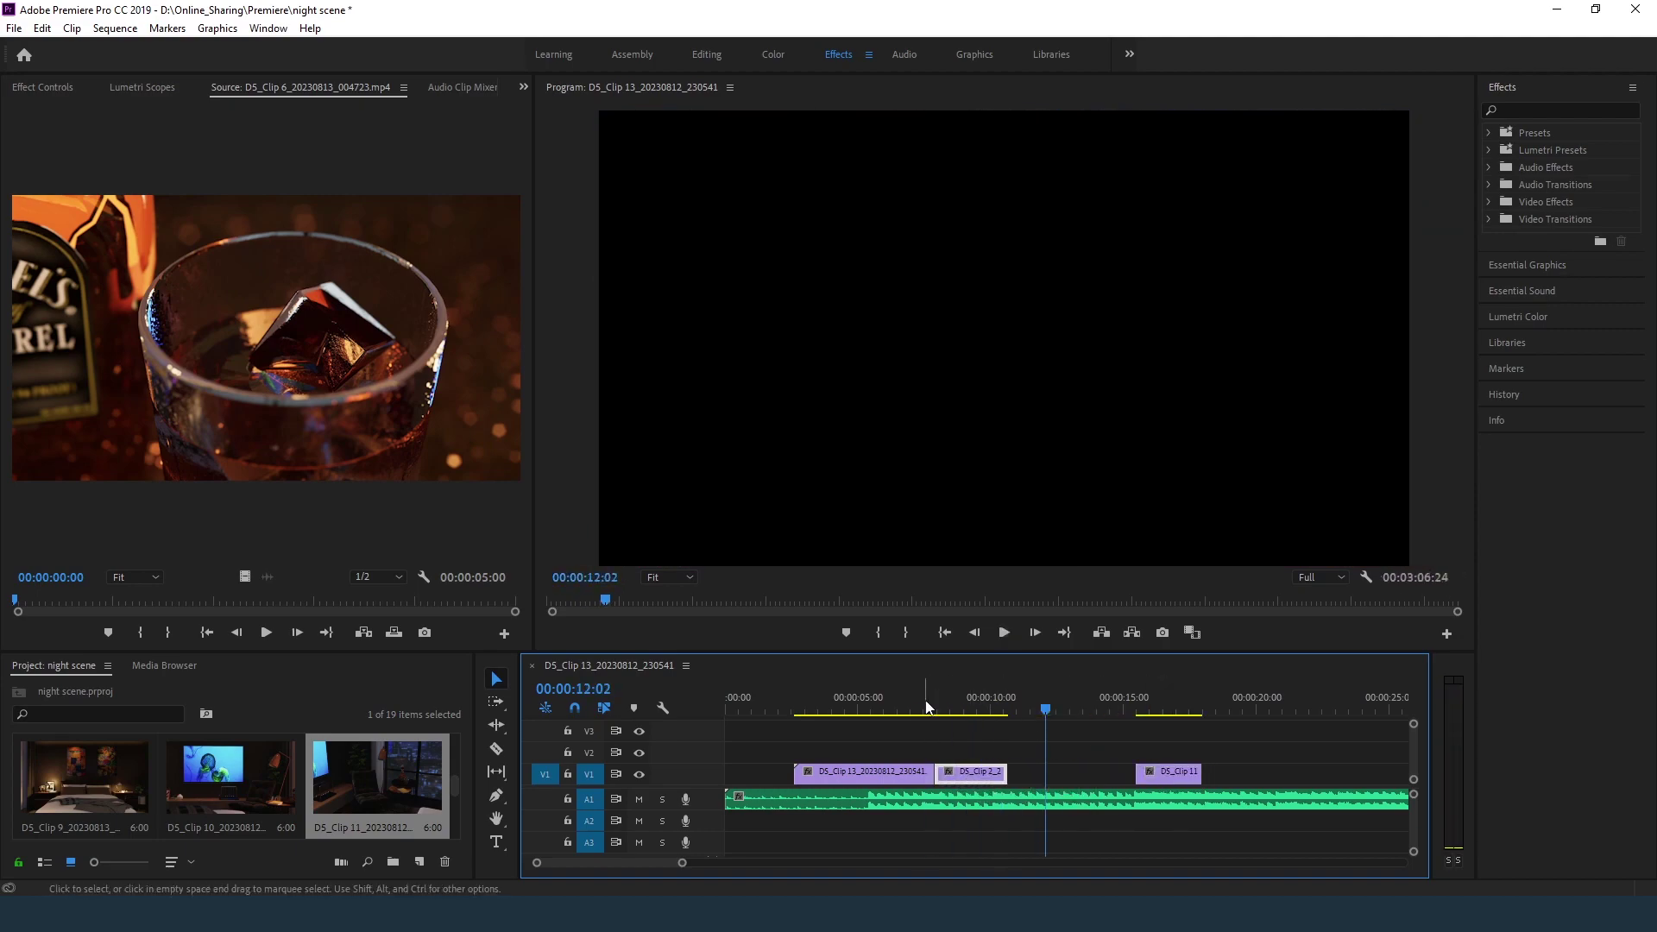
click(924, 705)
key(space)
key(space)
drag(1175, 775, 1043, 775)
key(space)
key(space)
Try Clip 16 after Clip 11 on track V1 and delete it
scroll(306, 829, up, 2)
scroll(311, 831, up, 2)
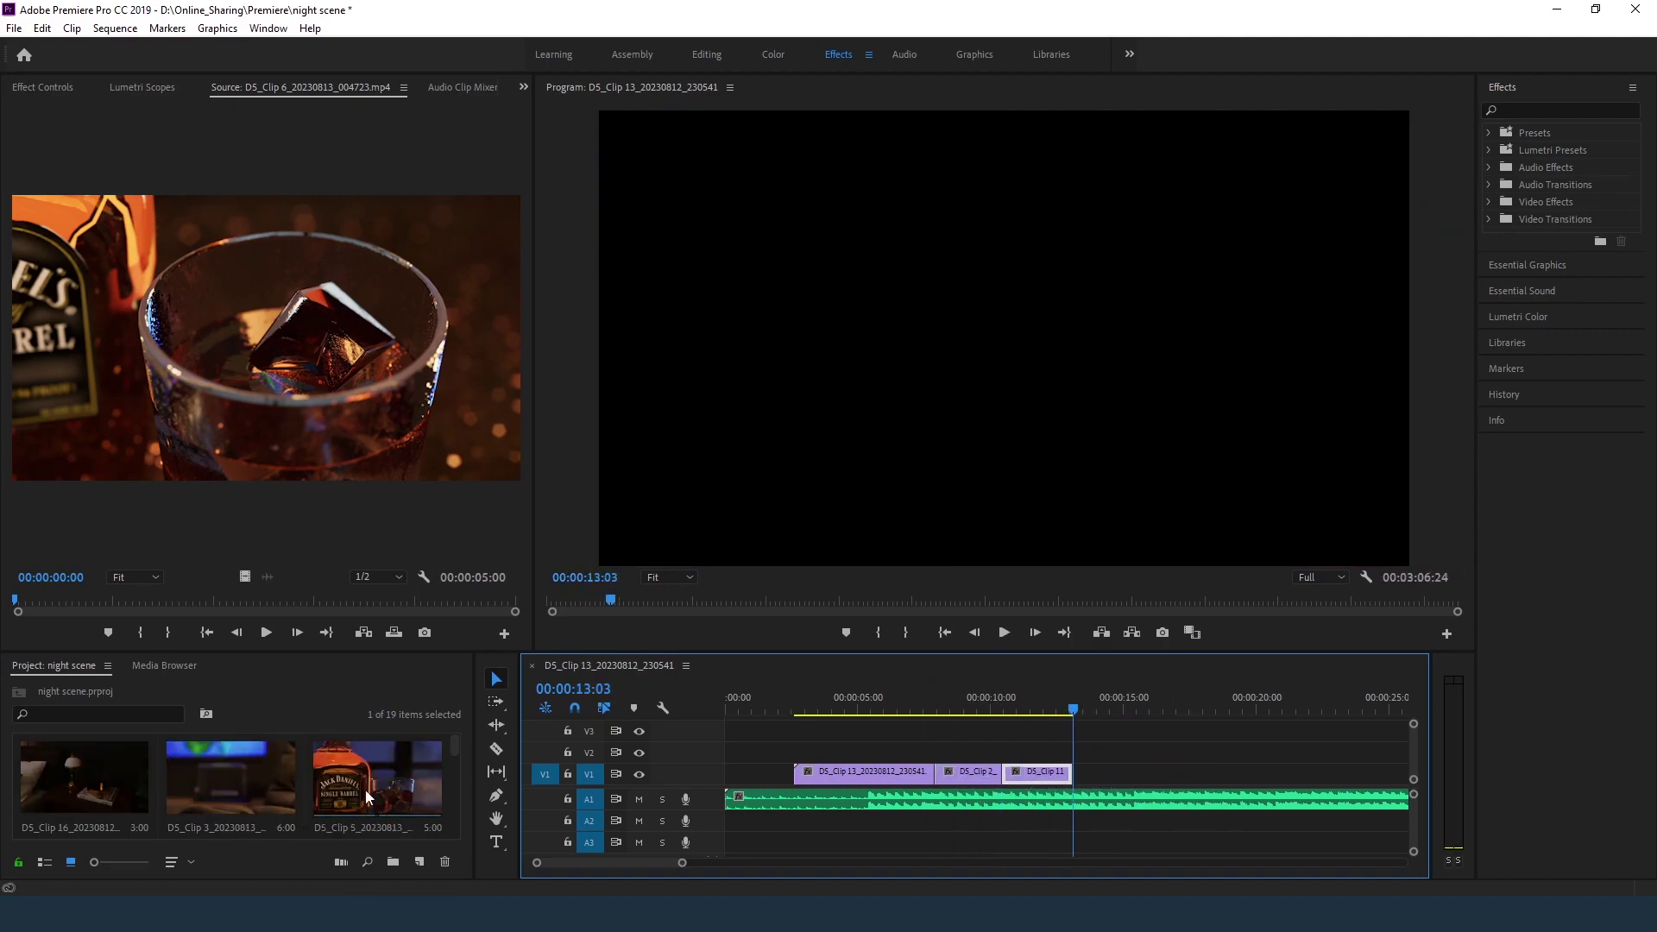
key(space)
key(space)
drag(85, 779, 1103, 775)
click(1066, 708)
key(space)
mouse_move(1127, 775)
mouse_down()
mouse_move(1097, 775)
mouse_move(1119, 773)
mouse_up()
key(space)
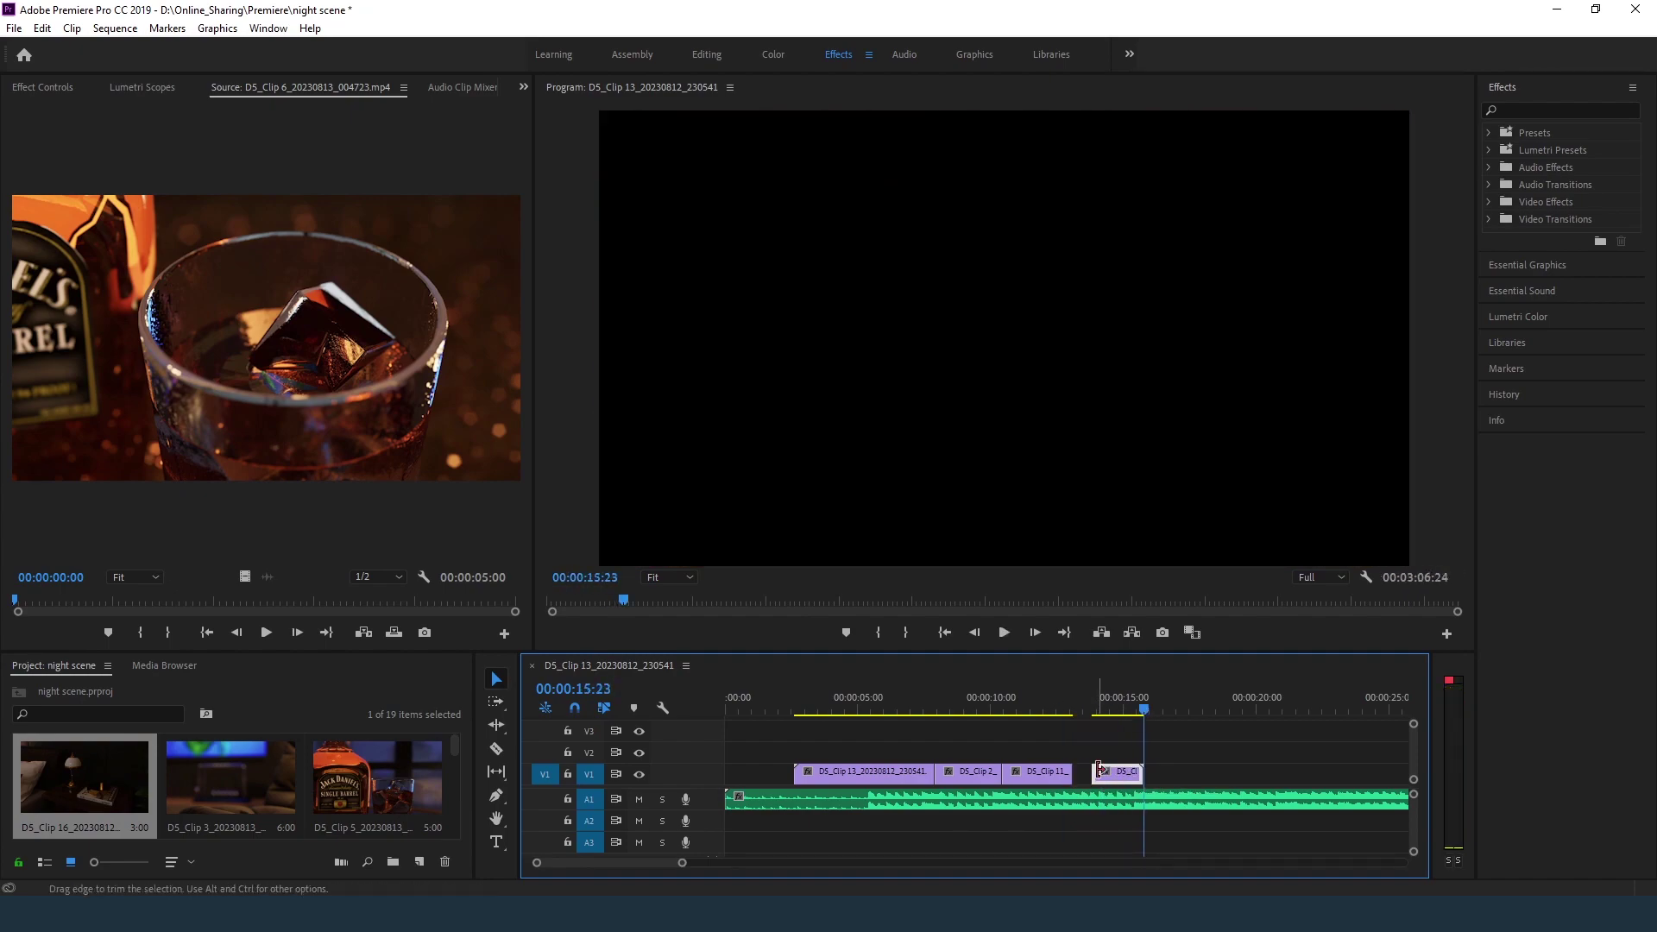
key(Delete)
Add Clip 12 after Clip 11 on track V1, trim its start, and close the gap to Clip 11
scroll(293, 825, down, 3)
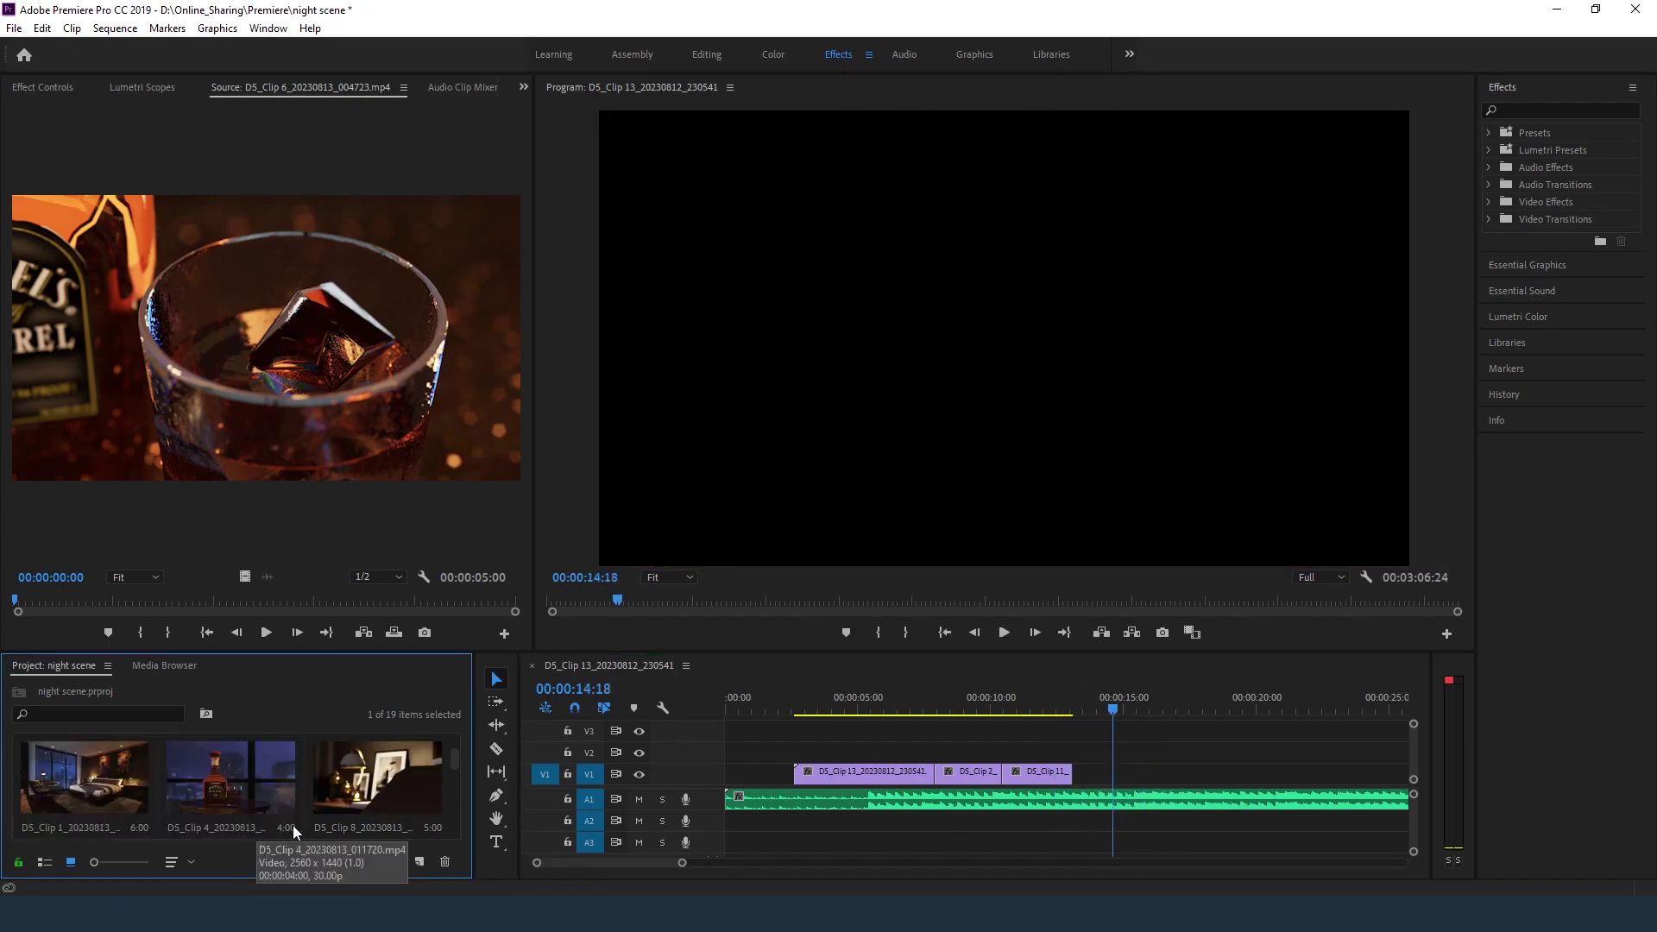
drag(59, 803, 1083, 775)
click(1018, 709)
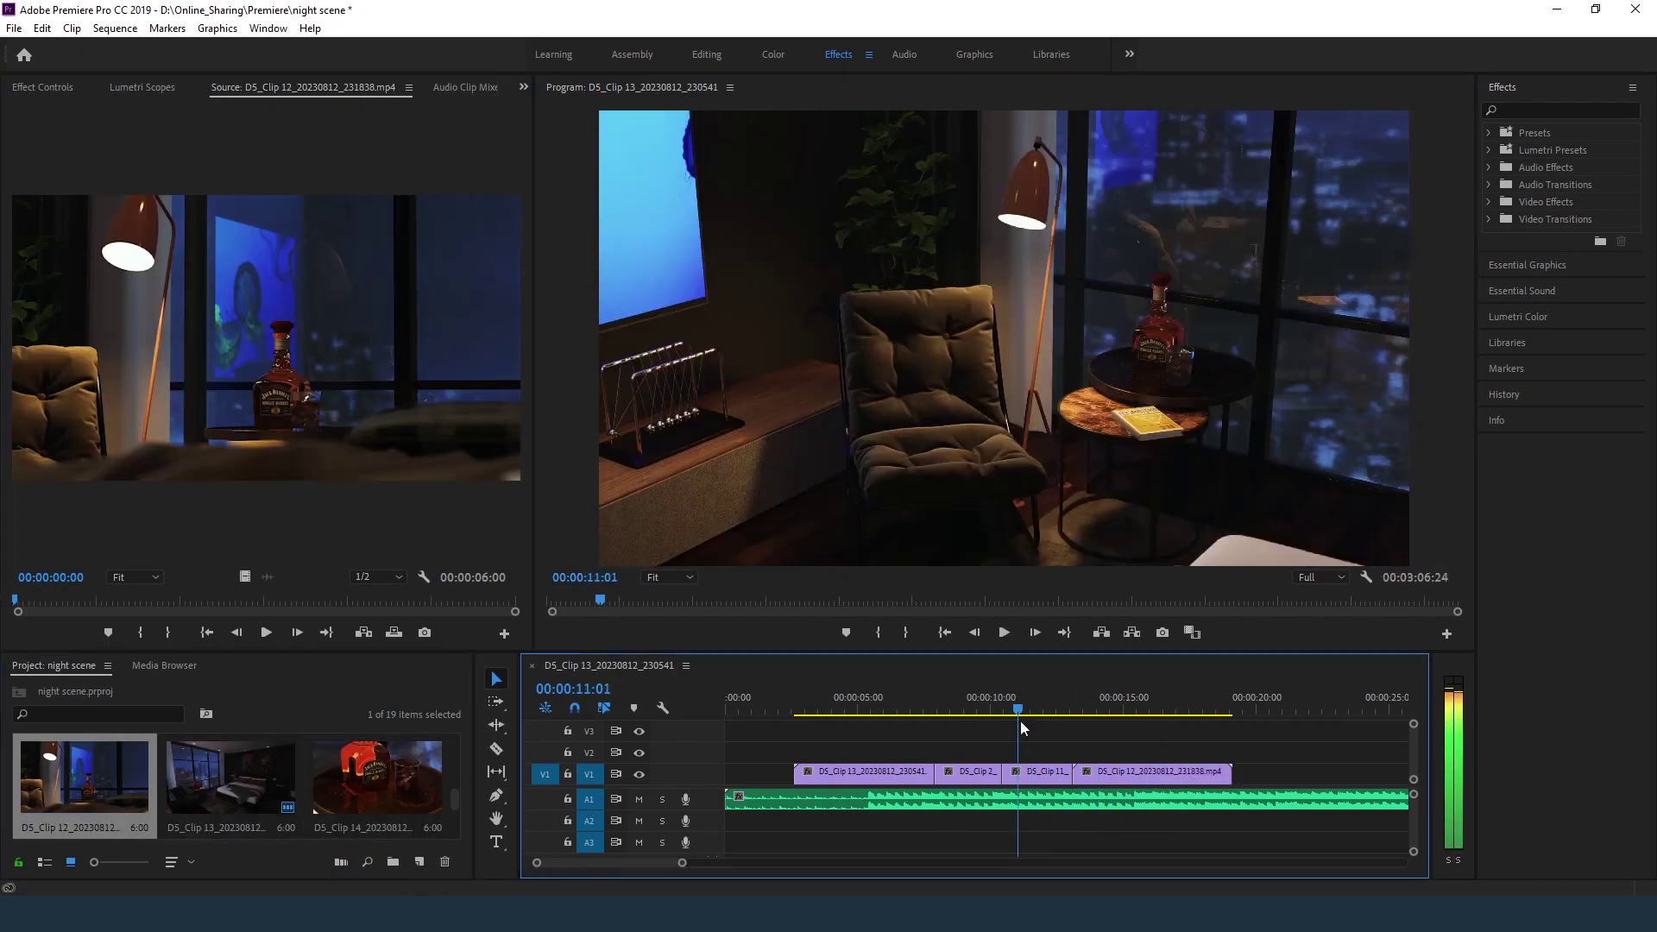
drag(1141, 723, 1124, 723)
drag(1074, 775, 1125, 775)
drag(1170, 775, 1120, 777)
click(802, 697)
key(space)
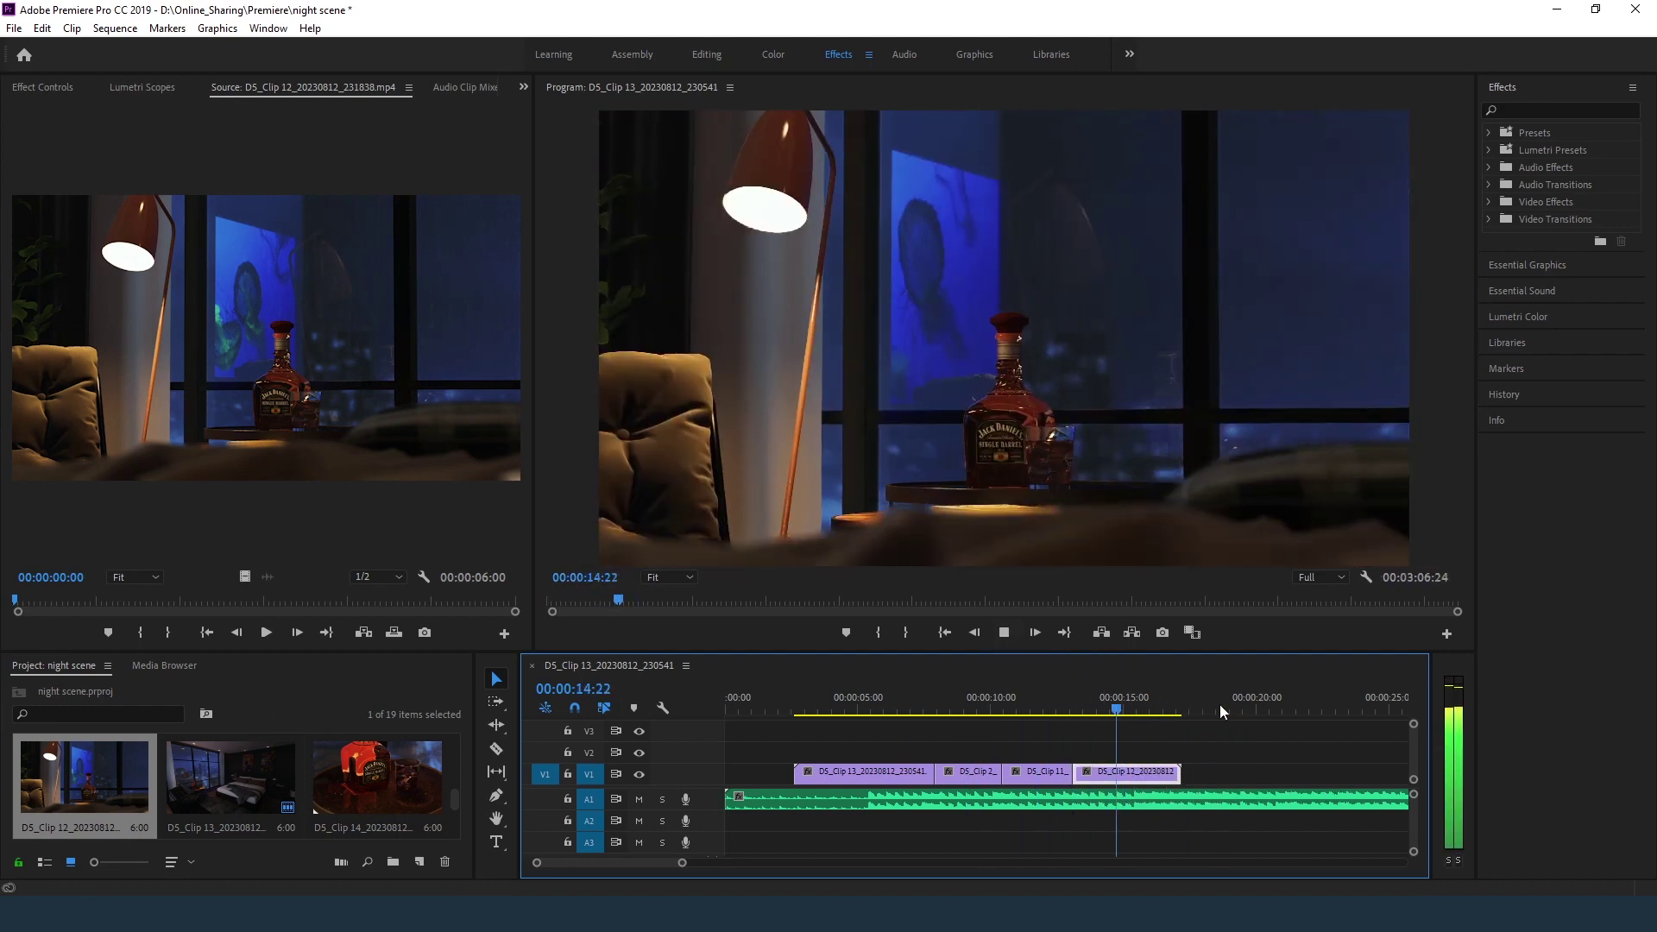
Add Clip 4 and Clip 7 after the shortened Clip 12 on track V1 and play the new cuts
scroll(250, 781, up, 2)
click(230, 781)
scroll(250, 781, up, 2)
key(space)
drag(230, 782, 1220, 776)
key(space)
scroll(230, 782, down, 2)
double_click(216, 779)
key(space)
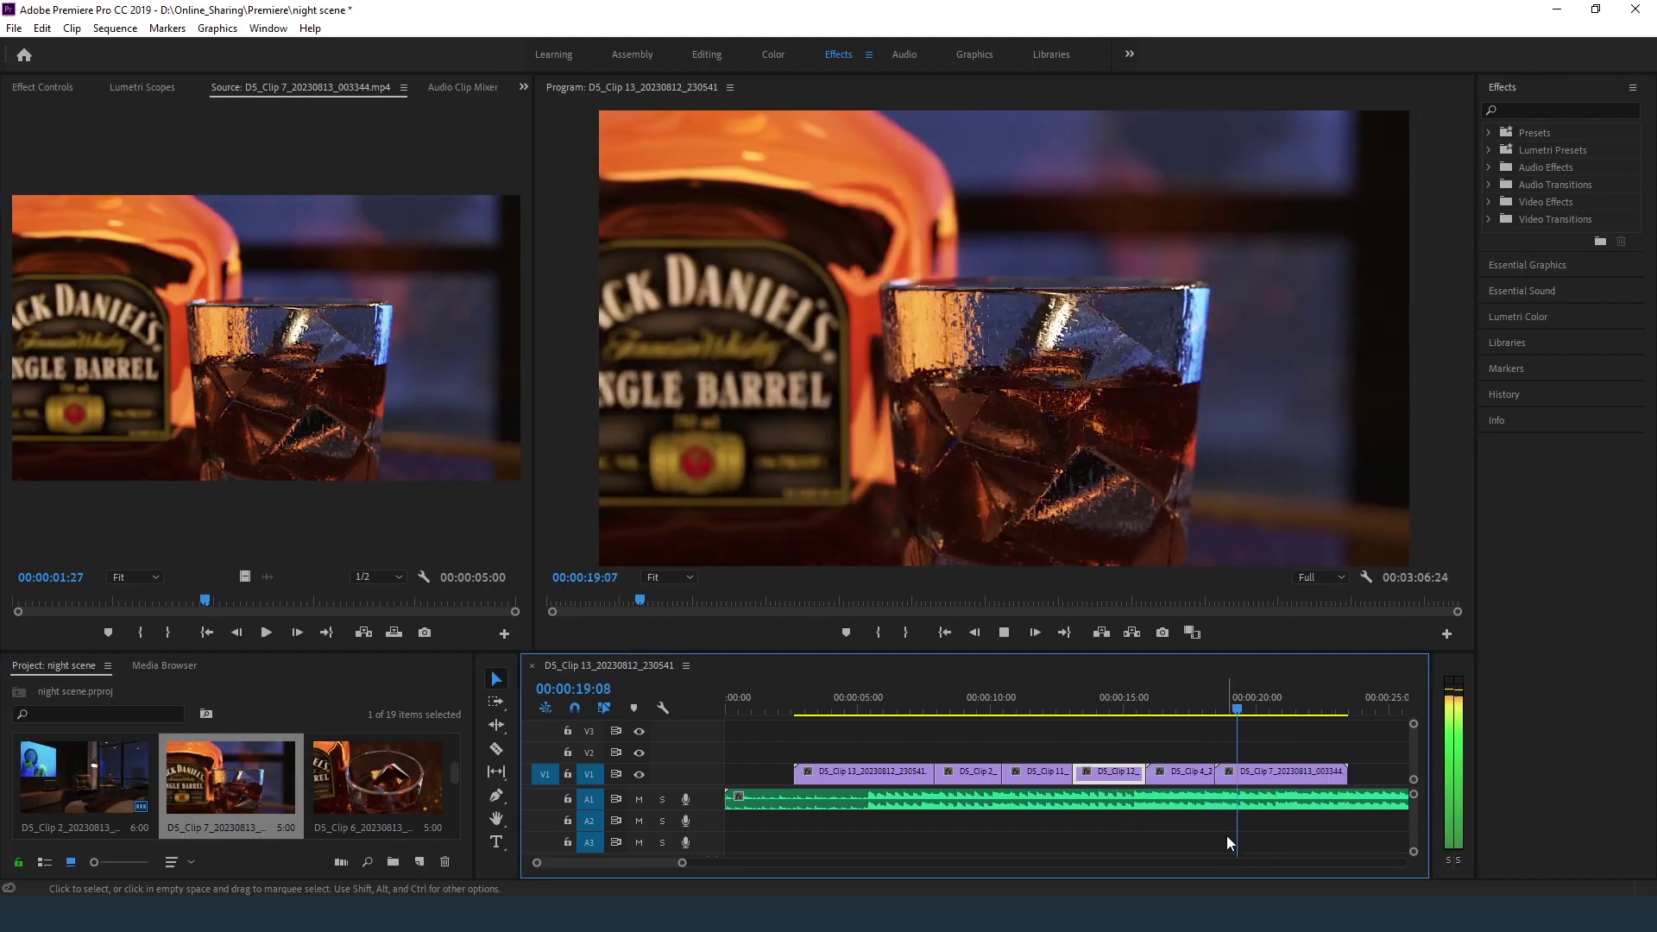
key(space)
Trim the end of Clip 7 on track V1, add Clip 6 directly after it, and play the cut
drag(1346, 774, 1286, 774)
drag(377, 780, 1292, 775)
key(space)
key(minus)
click(874, 709)
key(space)
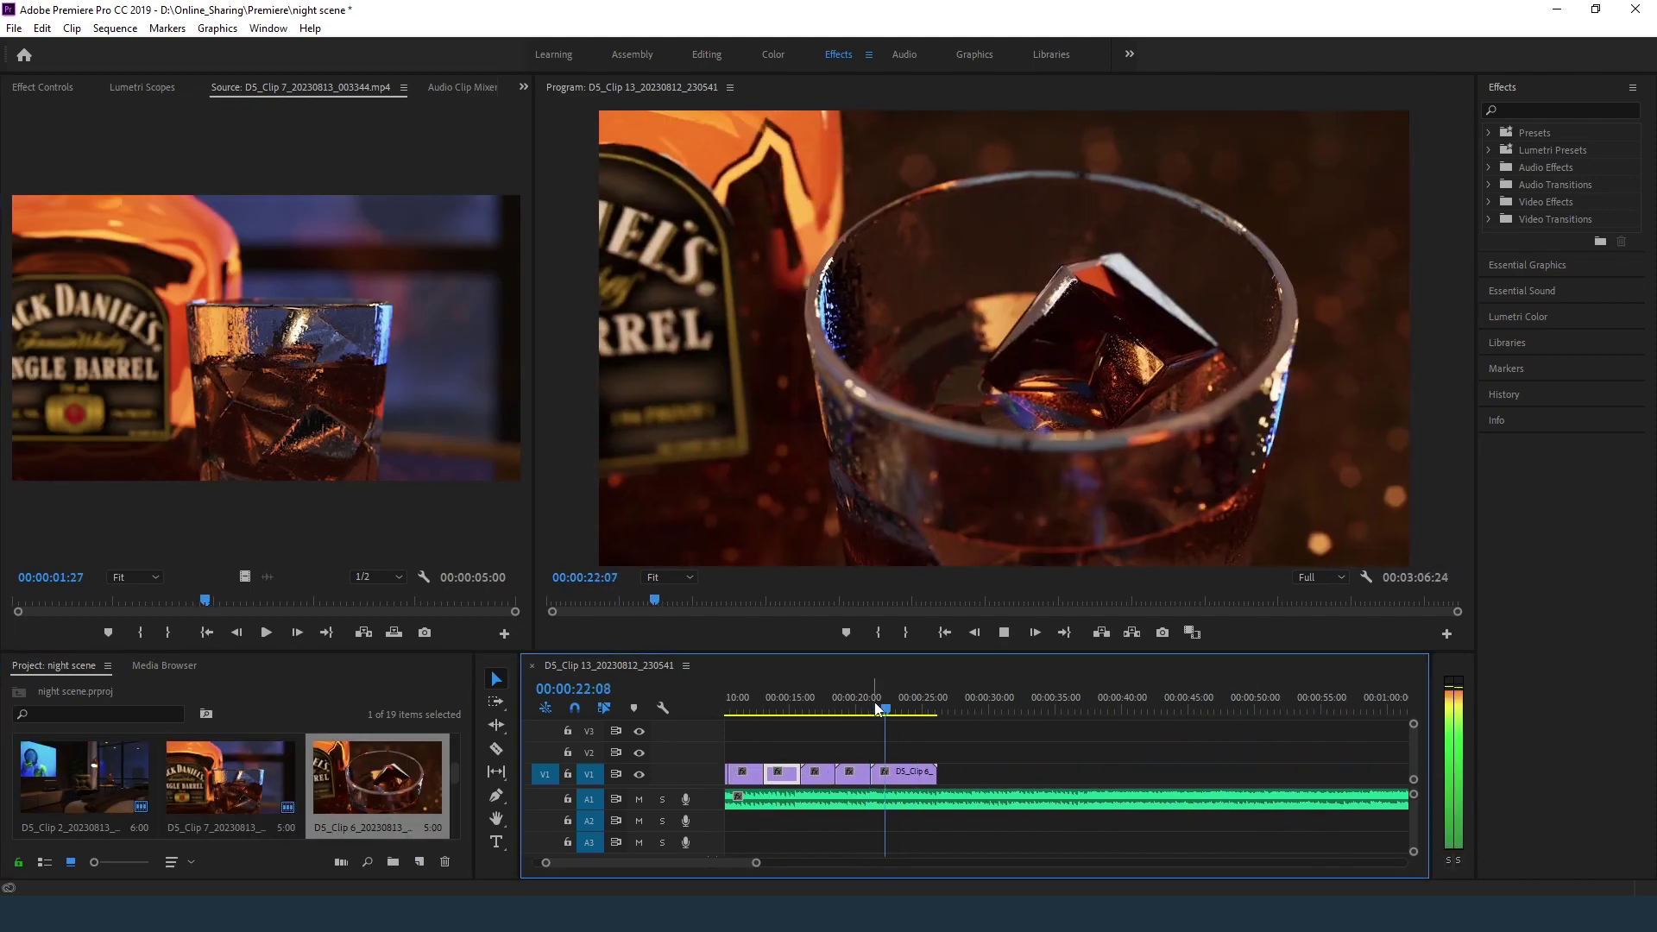